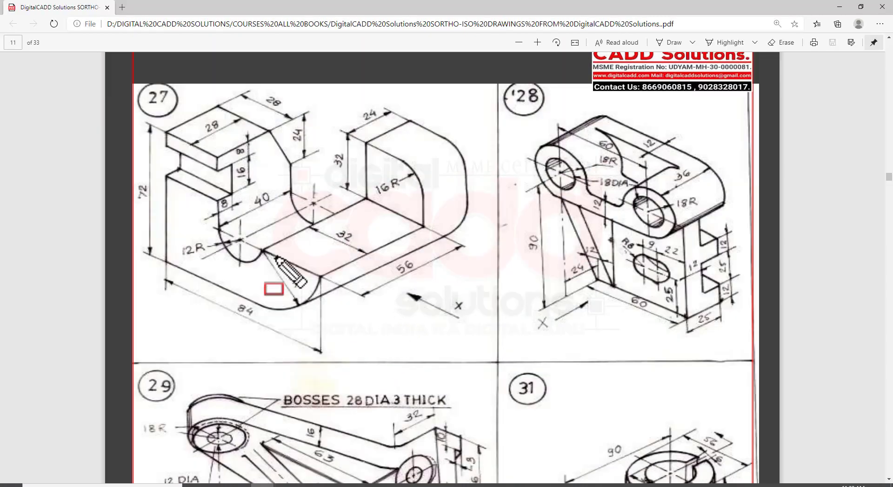
# Mark drawings 27 and 28 with red boxes in the PDF, clear them, and scroll the page
pyautogui.moveTo(125, 71)
pyautogui.mouseDown()
pyautogui.moveTo(142, 120)
pyautogui.moveTo(357, 342)
pyautogui.mouseUp()
pyautogui.moveTo(446, 407); pyautogui.dragTo(494, 361)
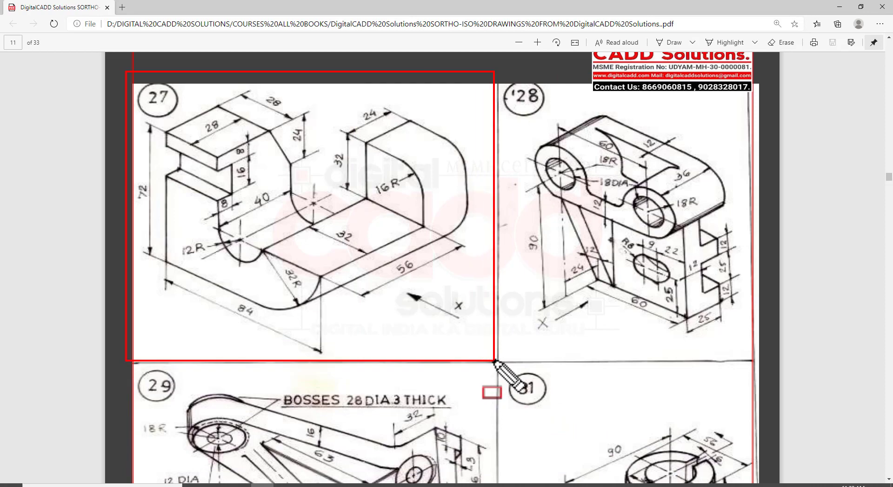
pyautogui.moveTo(492, 66); pyautogui.dragTo(734, 346)
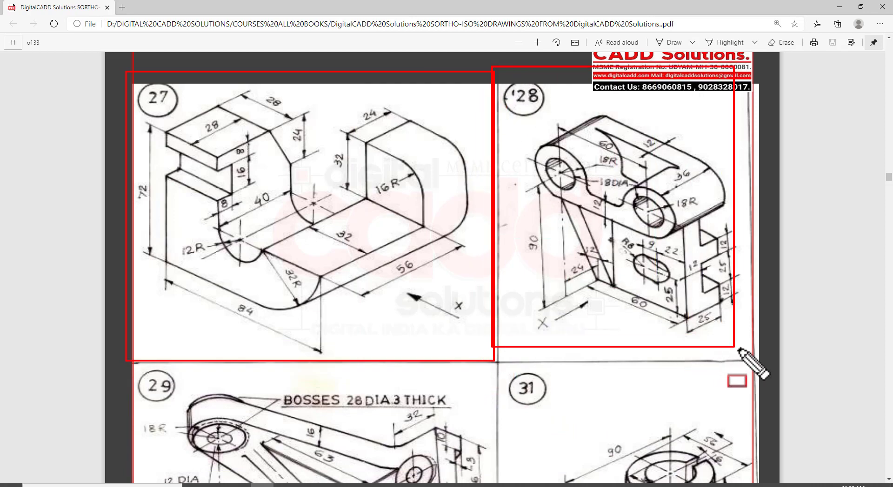
pyautogui.press('Escape')
pyautogui.scroll(-3, 335, 330)
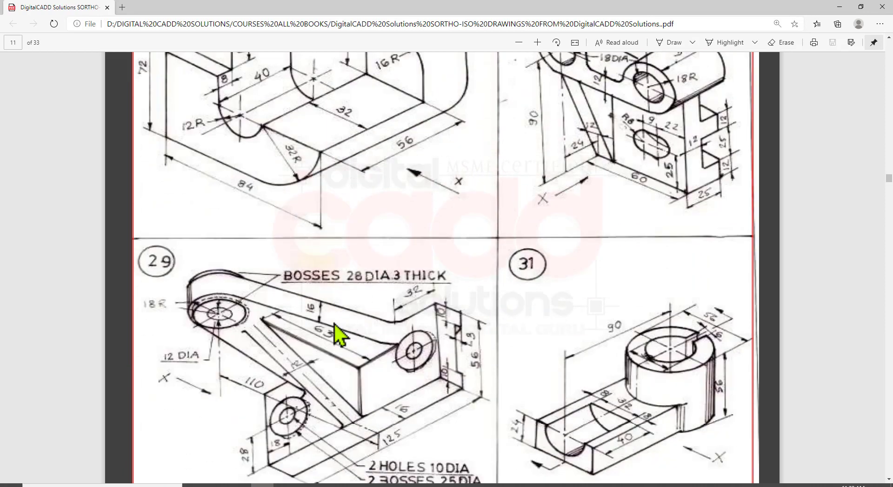
pyautogui.scroll(-3, 336, 328)
pyautogui.scroll(-1, 335, 342)
pyautogui.scroll(-2, 573, 393)
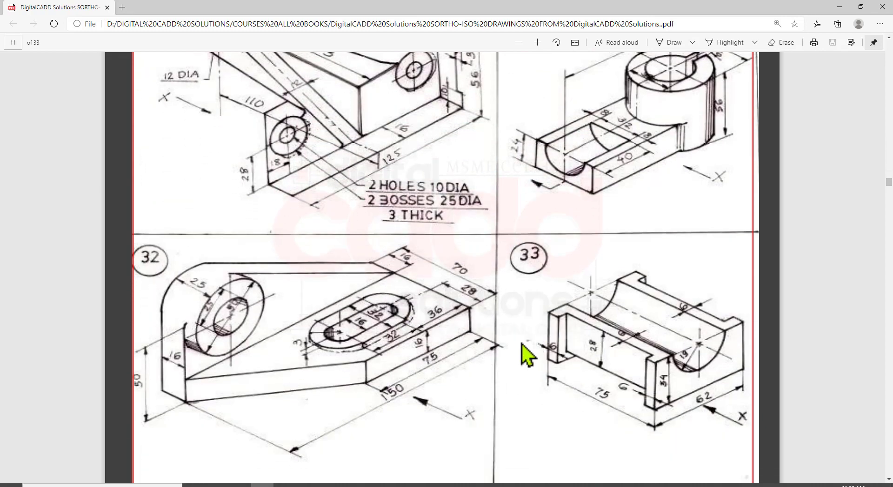
pyautogui.scroll(2, 520, 344)
pyautogui.scroll(-2, 530, 352)
pyautogui.scroll(8, 561, 349)
pyautogui.scroll(6, 560, 358)
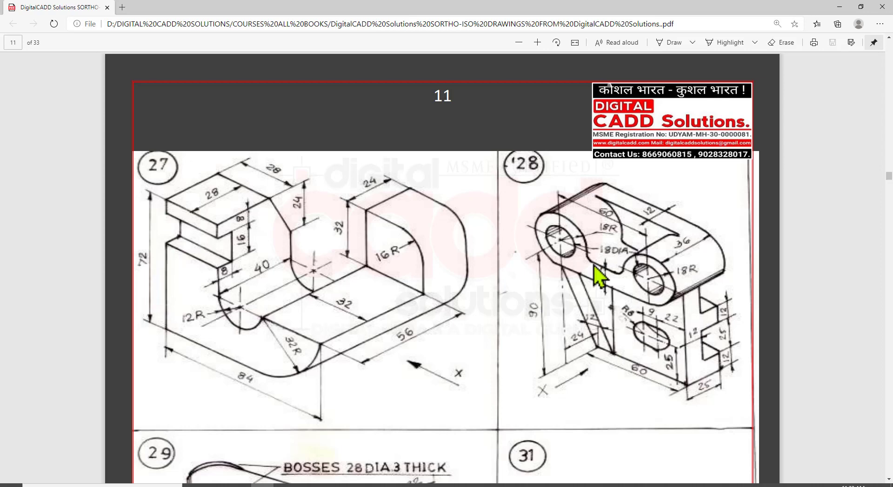
# Outline drawing 27 with a red box and arrow, clear the markup, and return to AutoCAD
pyautogui.moveTo(119, 132)
pyautogui.mouseDown()
pyautogui.moveTo(437, 425)
pyautogui.moveTo(498, 446)
pyautogui.mouseUp()
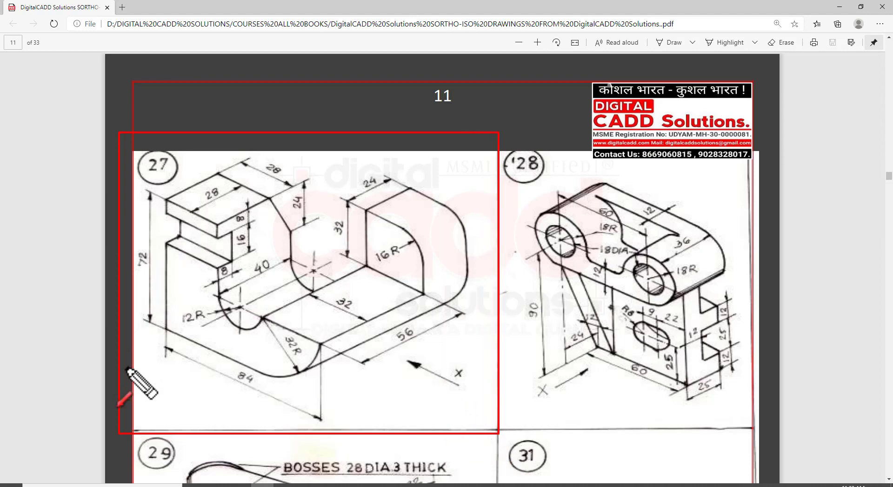
pyautogui.moveTo(166, 416); pyautogui.dragTo(199, 393)
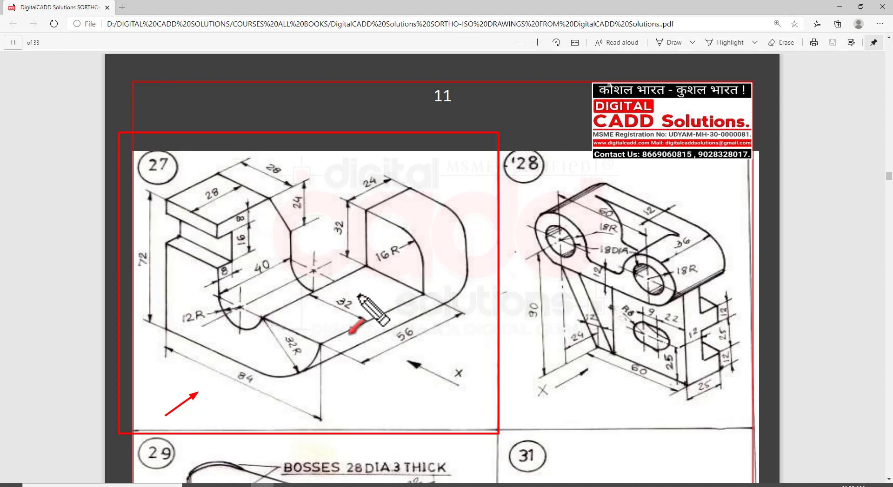
pyautogui.press('Escape')
pyautogui.click(400, 485)
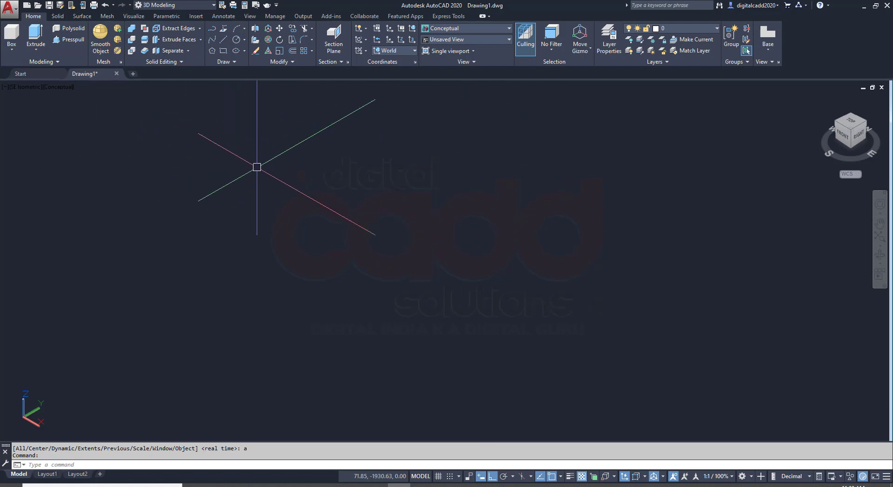
pyautogui.write('z')
# Zoom All and switch the viewport to the Left preset view, glancing at the reference PDF
pyautogui.press('Return')
pyautogui.write('a')
pyautogui.press('Return')
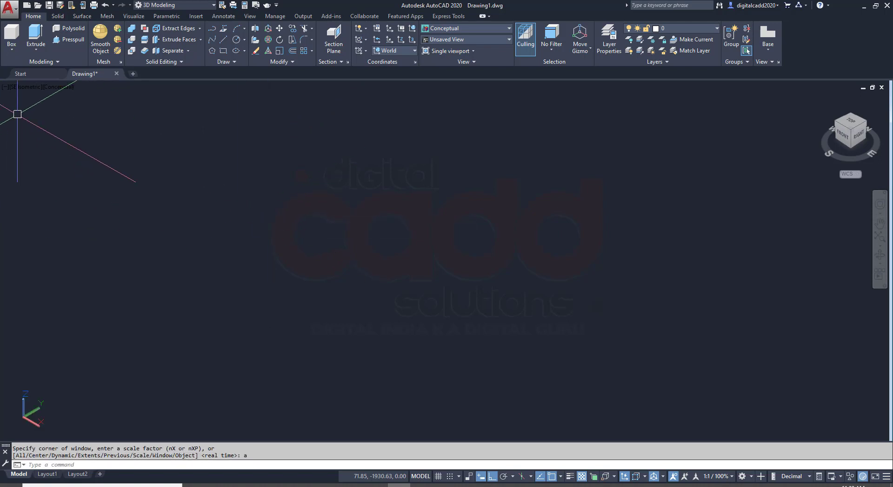
pyautogui.click(25, 88)
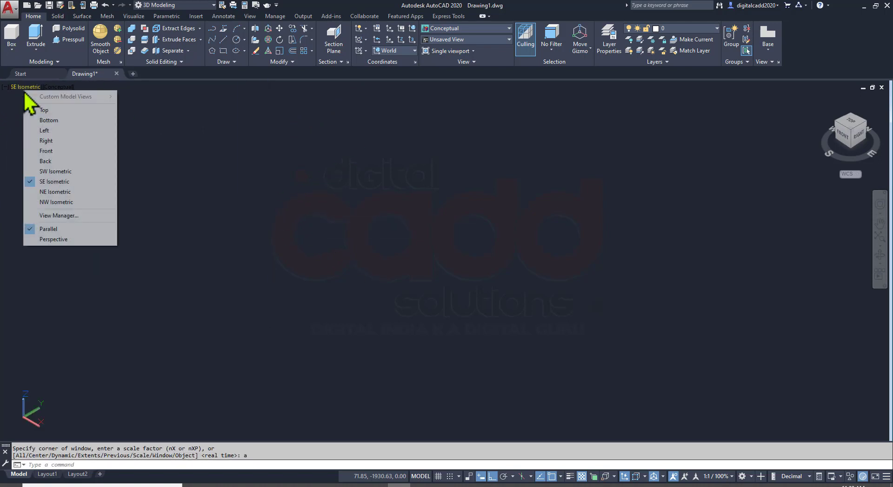
pyautogui.click(60, 131)
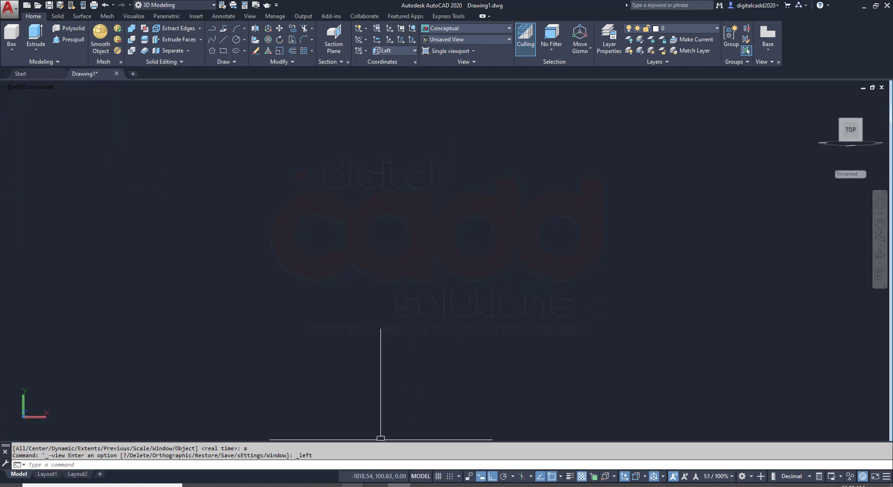
pyautogui.hotkey('alt', 'Tab')
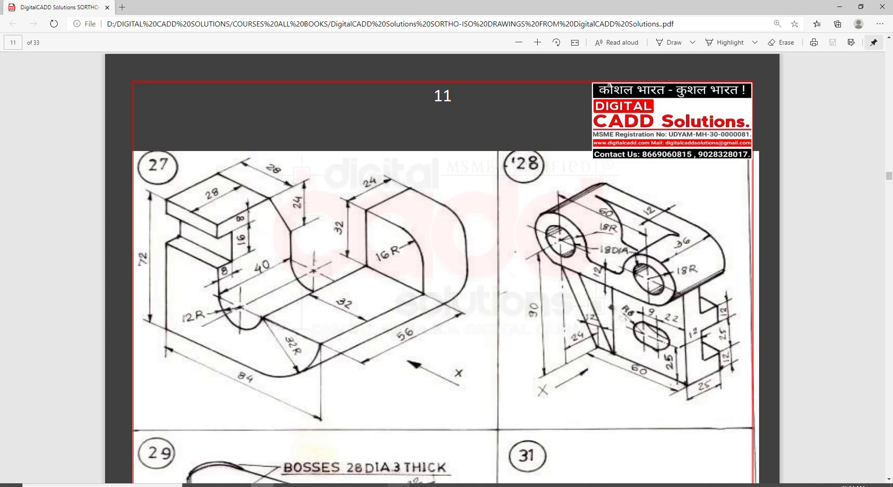
pyautogui.hotkey('alt', 'Tab')
# Start a polyline and draw its 72 vertical side and 84 base
pyautogui.click(211, 30)
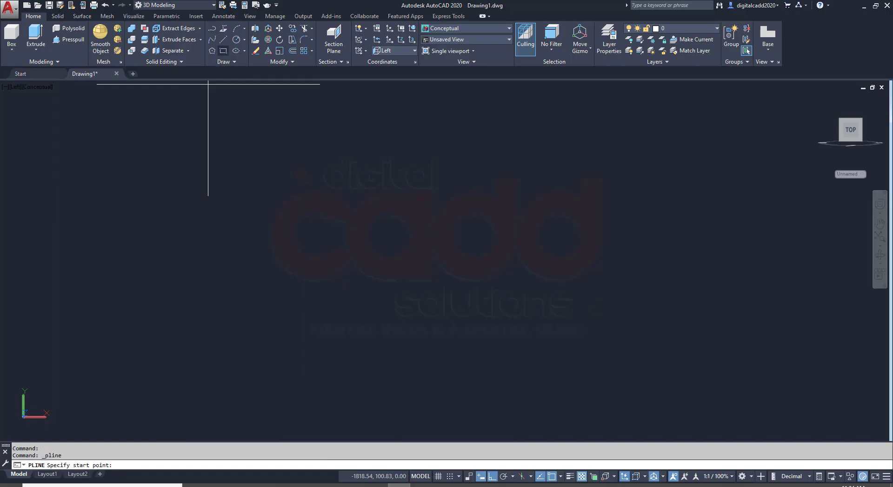
pyautogui.click(339, 184)
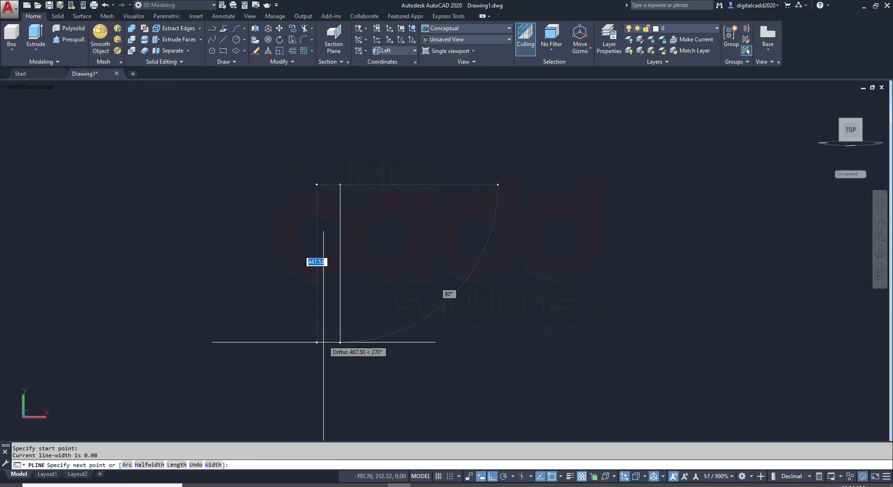
pyautogui.click(263, 485)
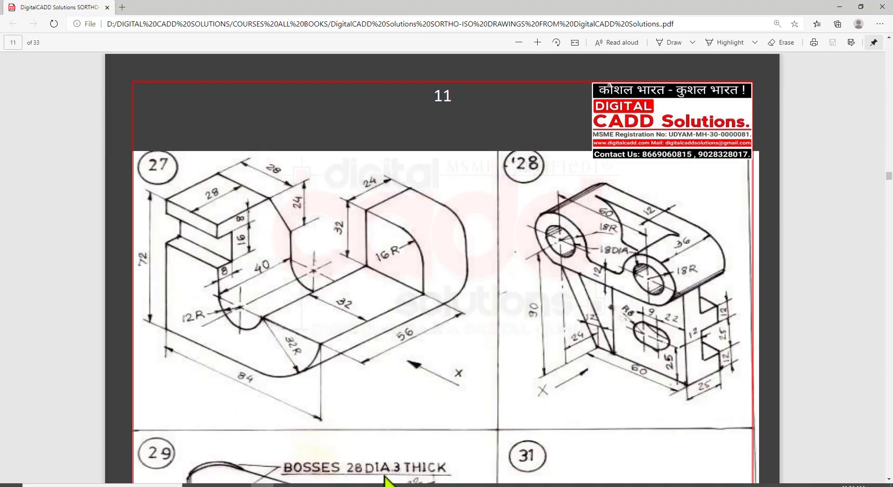
pyautogui.click(398, 484)
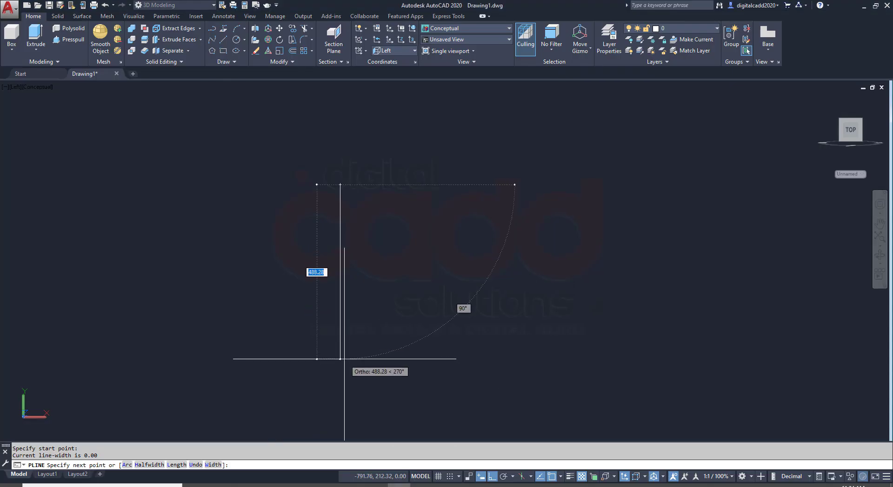
pyautogui.write('7')
pyautogui.press('Return')
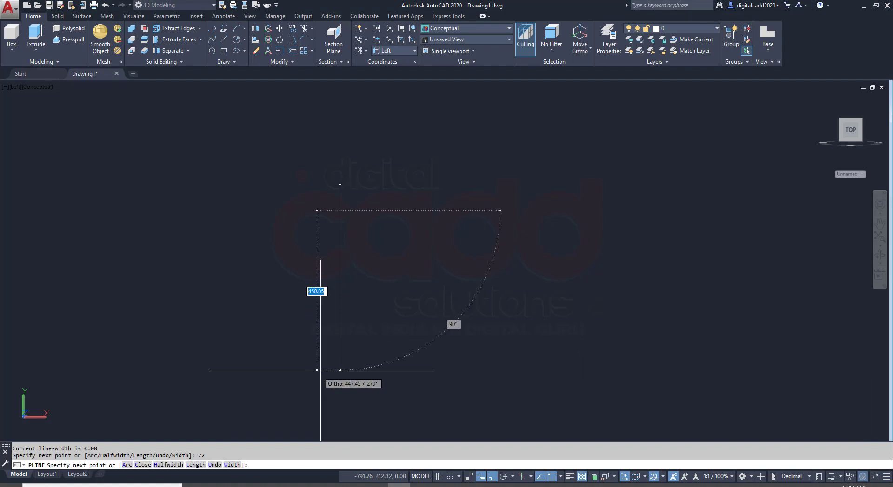
pyautogui.scroll(-5, 335, 184)
pyautogui.write('84')
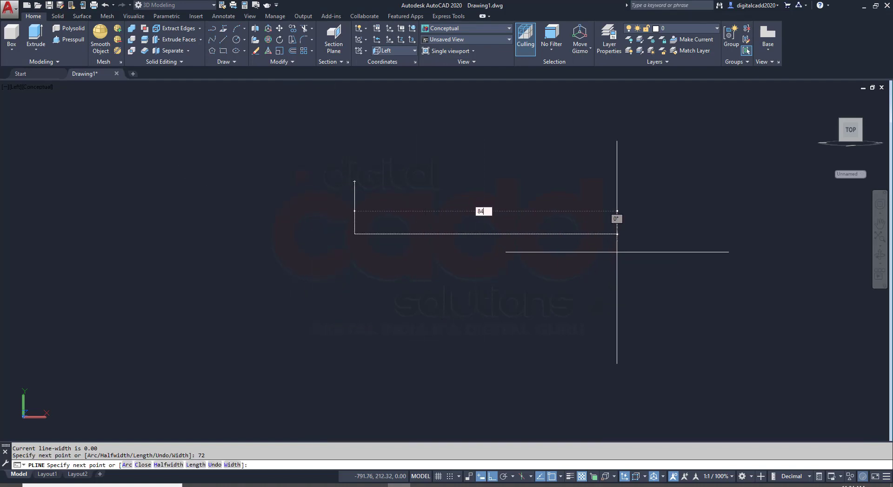
pyautogui.press('Return')
# Add the 32-unit rise to the polyline, checking the reference PDF along the way
pyautogui.scroll(-5, 301, 259)
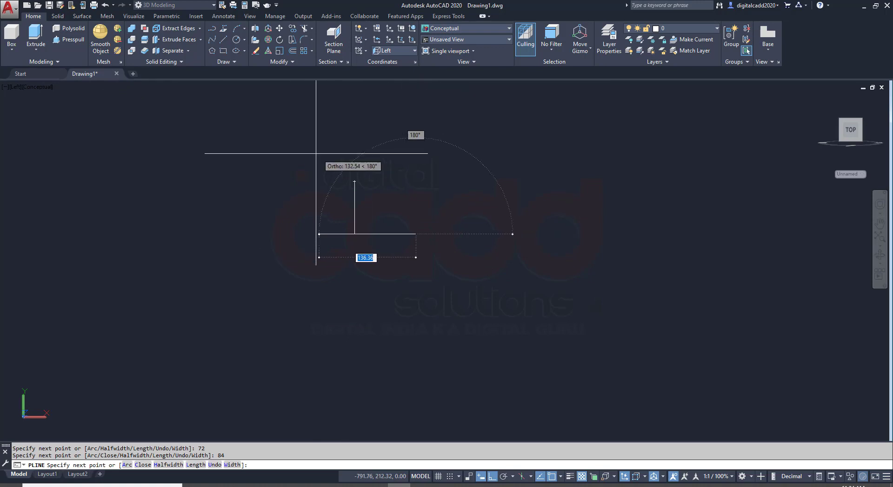
pyautogui.scroll(2, 434, 196)
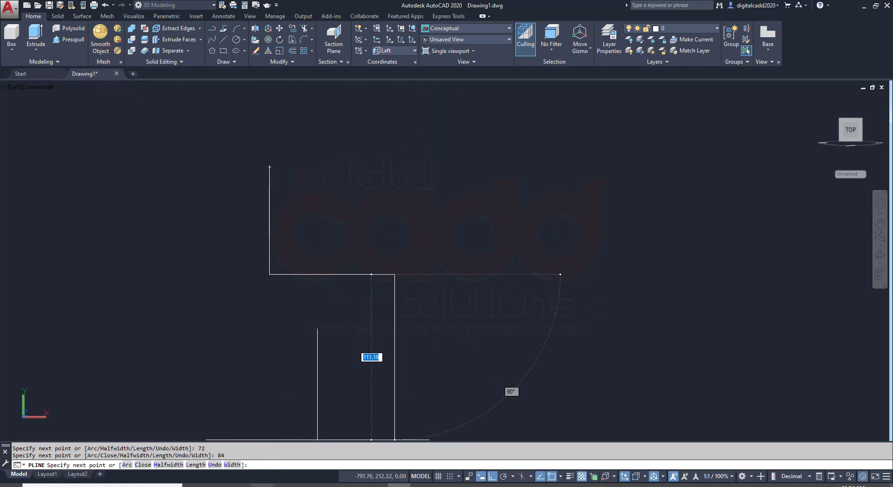
pyautogui.hotkey('alt', 'Tab')
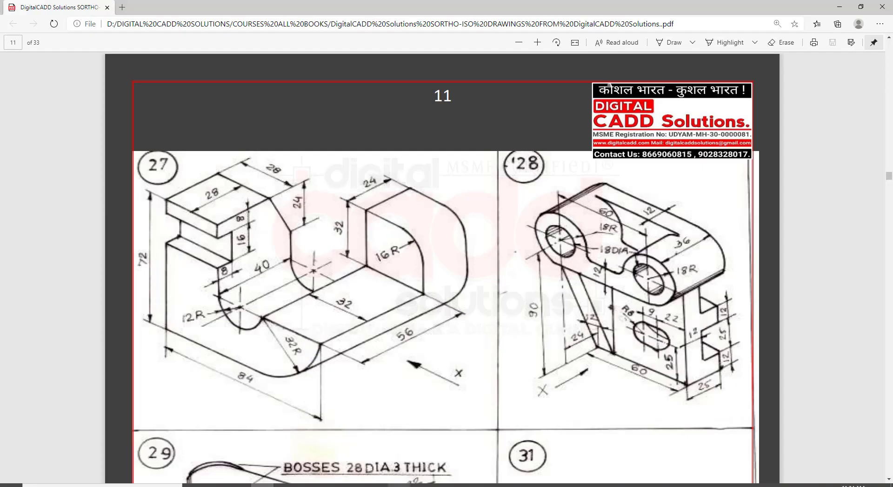
pyautogui.hotkey('alt', 'Tab')
pyautogui.write('3')
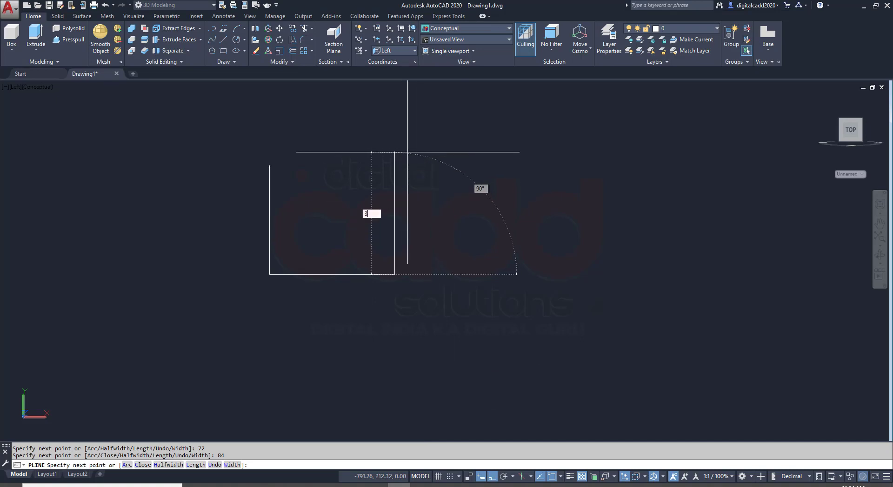
pyautogui.write('2')
pyautogui.press('Return')
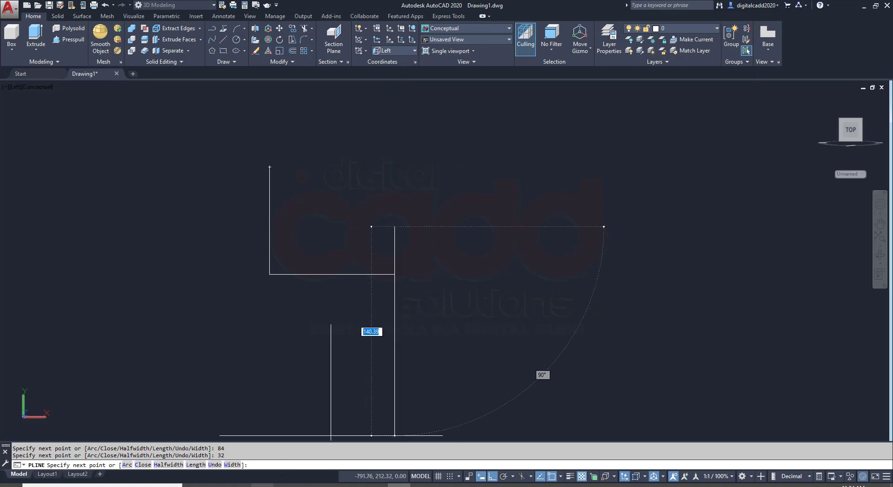
pyautogui.hotkey('alt', 'Tab')
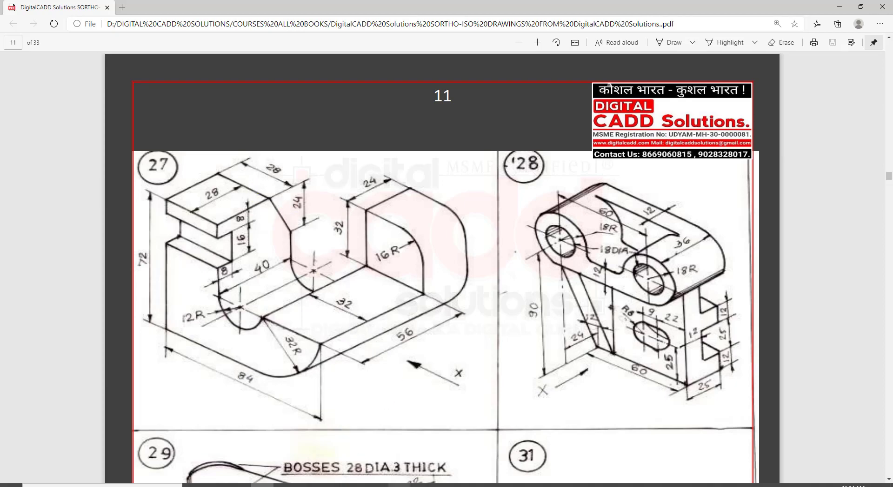
pyautogui.hotkey('alt', 'Tab')
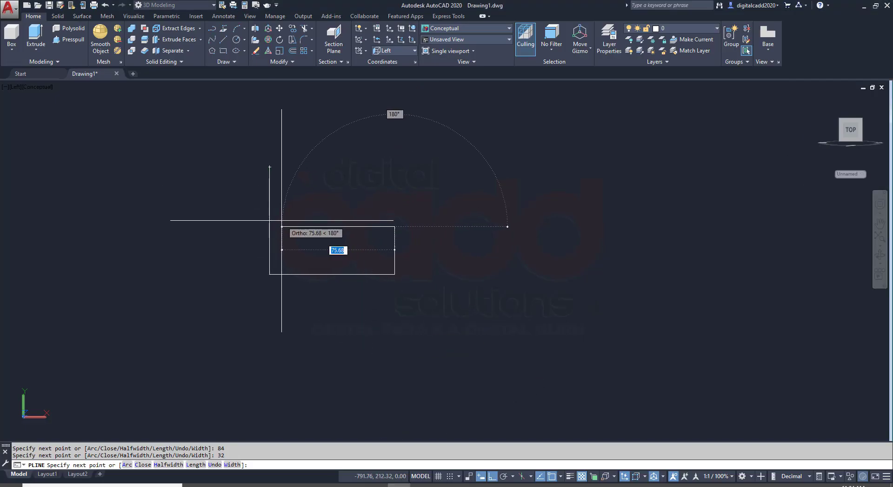
# Finish the polyline with the top ledge point and offset the outline by 28
pyautogui.click(310, 242)
pyautogui.press('Return')
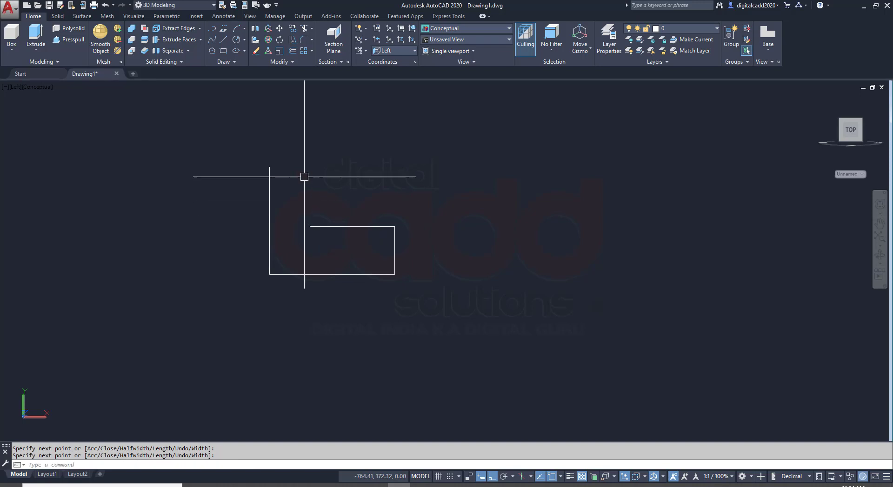
pyautogui.write('o')
pyautogui.press('Return')
pyautogui.write('28')
pyautogui.press('Return')
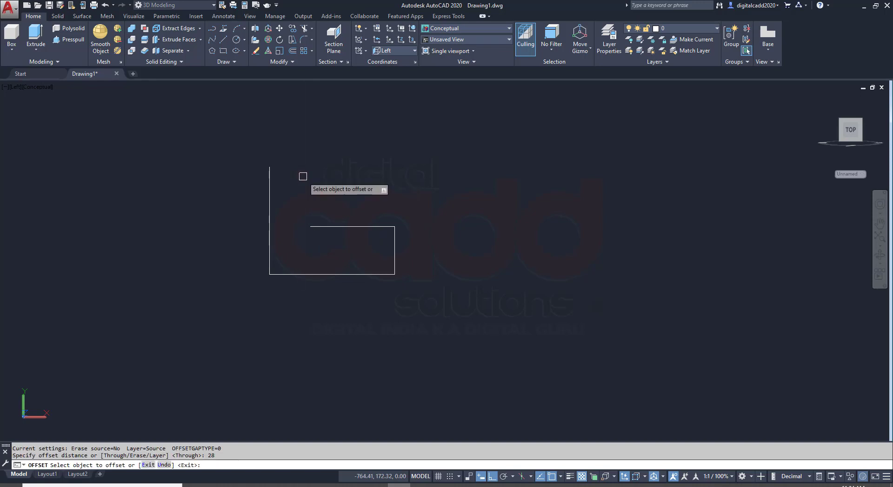
pyautogui.click(273, 180)
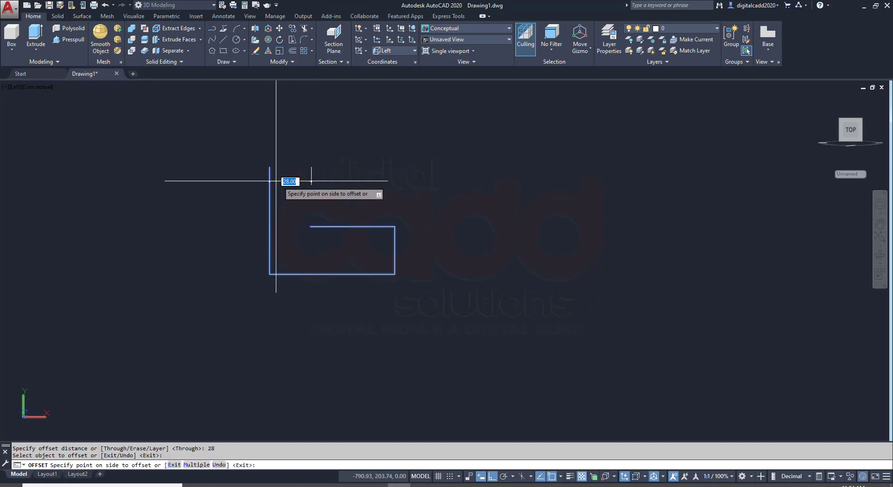
pyautogui.click(286, 183)
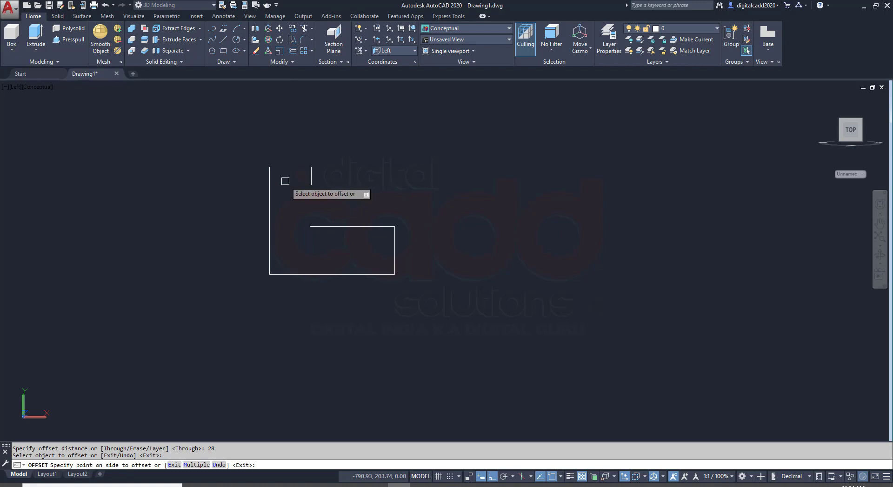
pyautogui.press('Escape')
# Extend the offset line to meet the outline
pyautogui.write('ex')
pyautogui.press('Return')
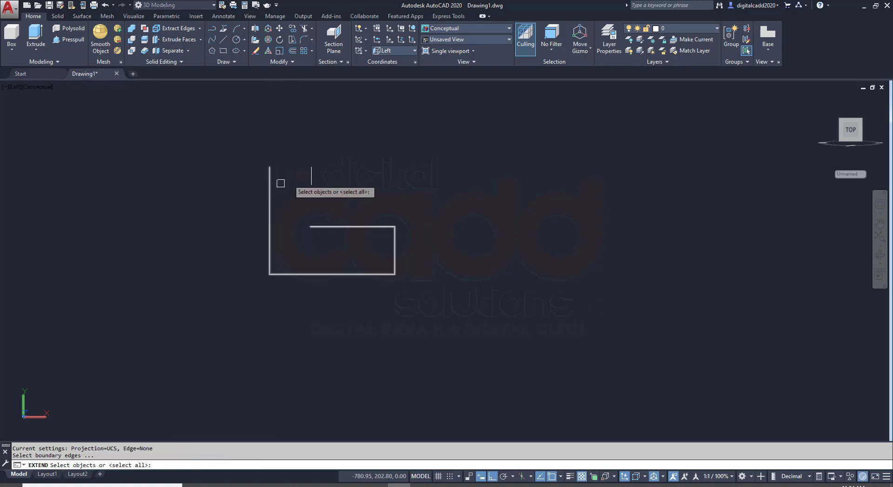
pyautogui.press('Return')
pyautogui.click(311, 178)
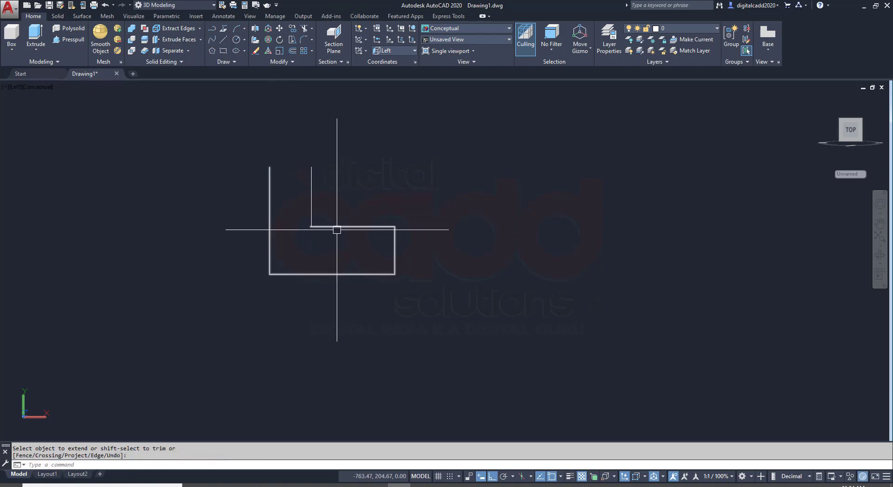
pyautogui.scroll(8, 291, 229)
pyautogui.press('Escape')
# Trim away the left stub of the horizontal line
pyautogui.write('tr')
pyautogui.press('Return')
pyautogui.scroll(3, 232, 213)
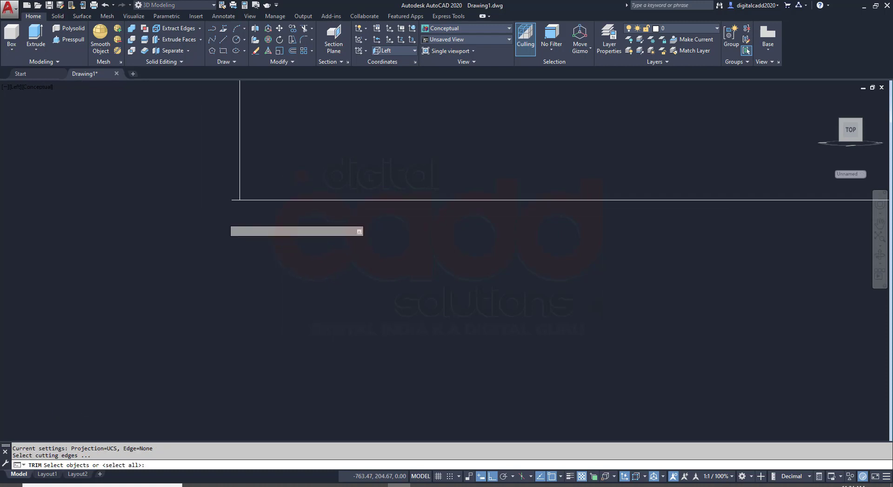
pyautogui.press('Return')
pyautogui.click(239, 178)
pyautogui.scroll(-3, 240, 216)
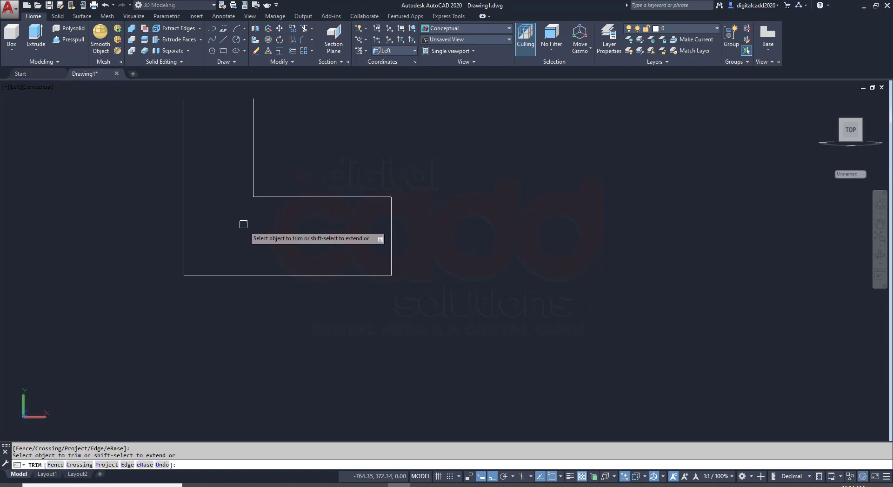
pyautogui.press('Escape')
# Draw a line from the vertical line's top to the top-left corner, closing the L-shape
pyautogui.write('l')
pyautogui.press('Return')
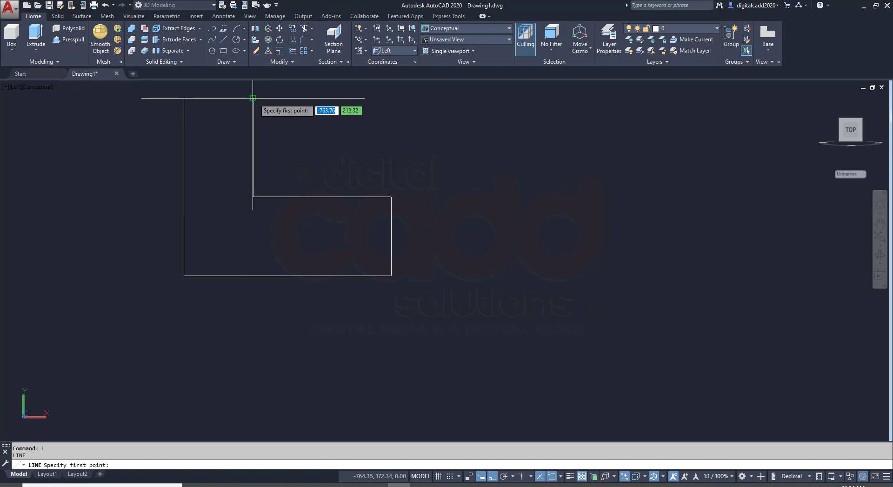
pyautogui.click(253, 99)
pyautogui.click(184, 98)
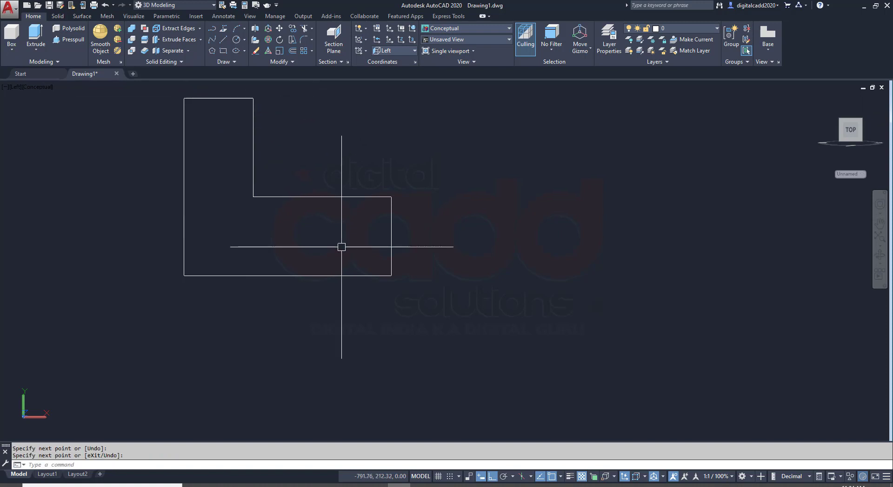
pyautogui.moveTo(344, 235); pyautogui.dragTo(390, 261, button='middle')
pyautogui.press('Escape')
# Check the top width (28) with a distance measurement and compare against the reference PDF
pyautogui.write('i')
pyautogui.press('Return')
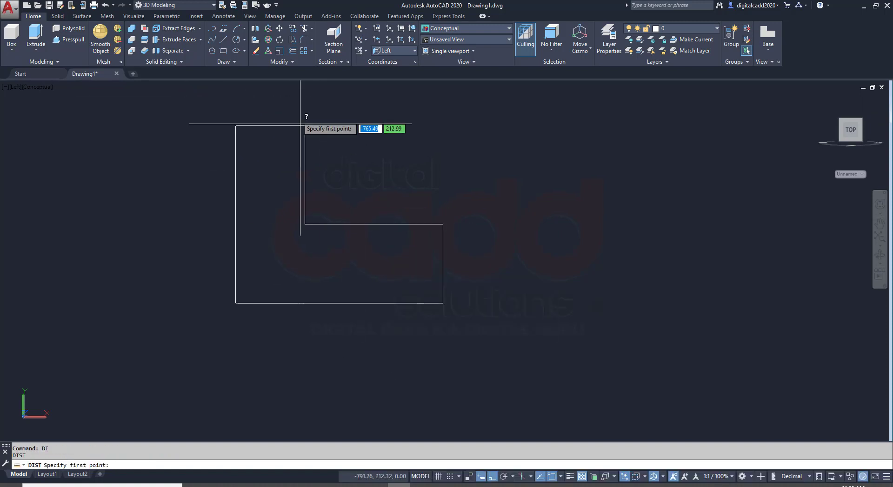
pyautogui.click(304, 126)
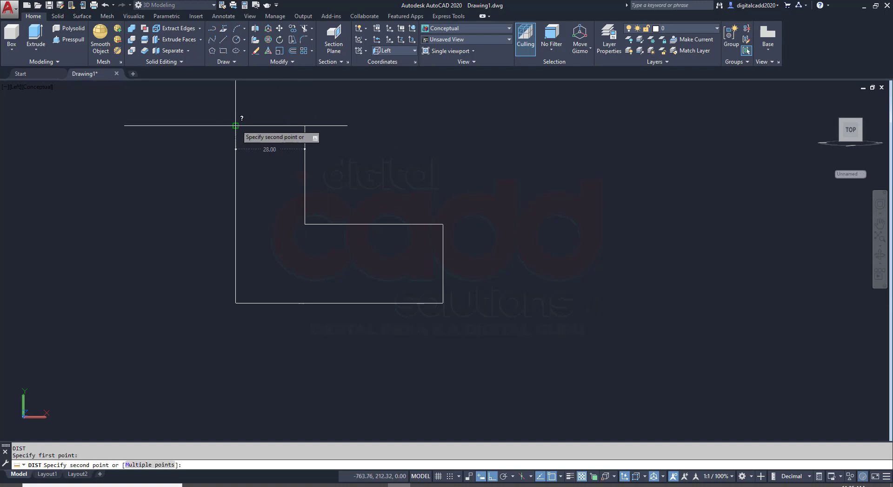
pyautogui.press('Escape')
pyautogui.moveTo(555, 325); pyautogui.dragTo(524, 318, button='middle')
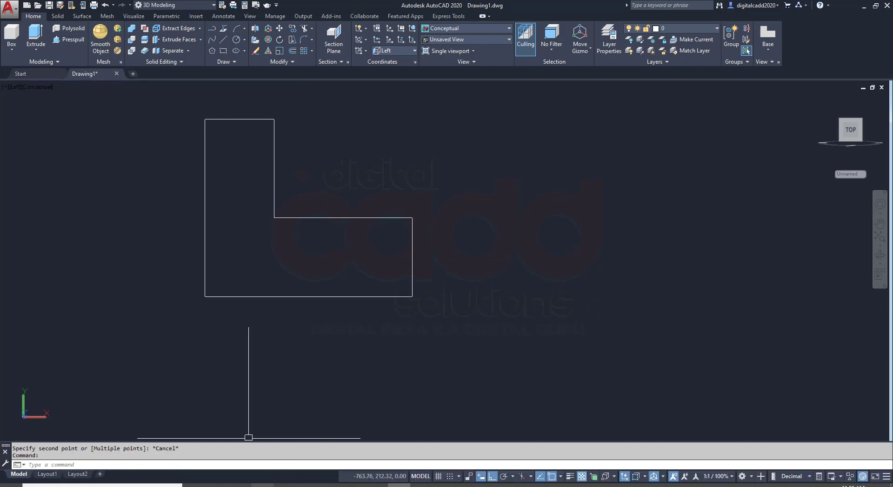
pyautogui.hotkey('alt', 'Tab')
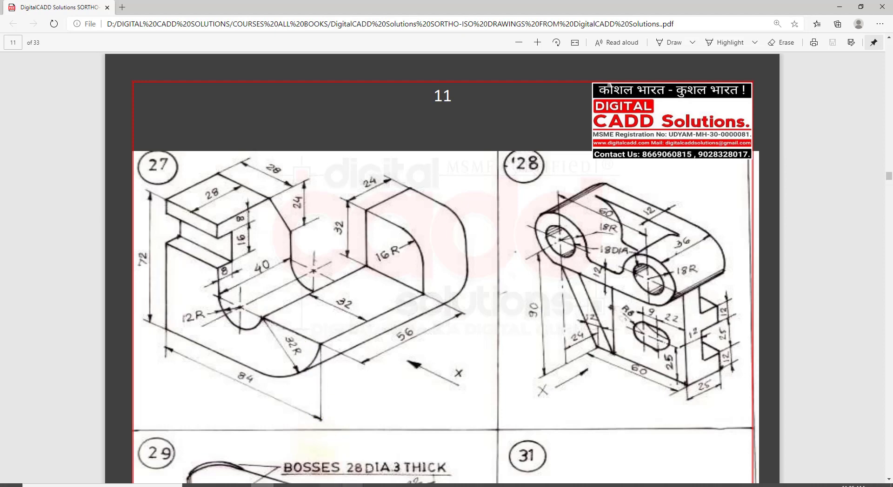
pyautogui.hotkey('alt', 'Tab')
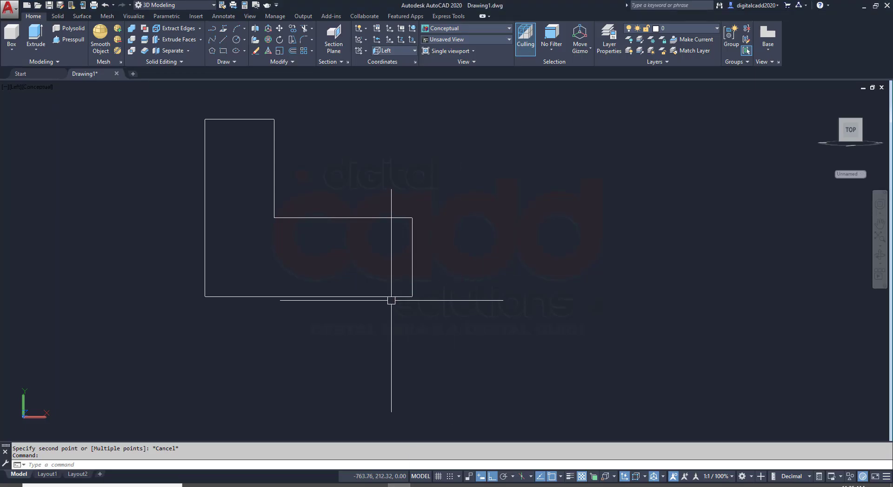
pyautogui.click(390, 297)
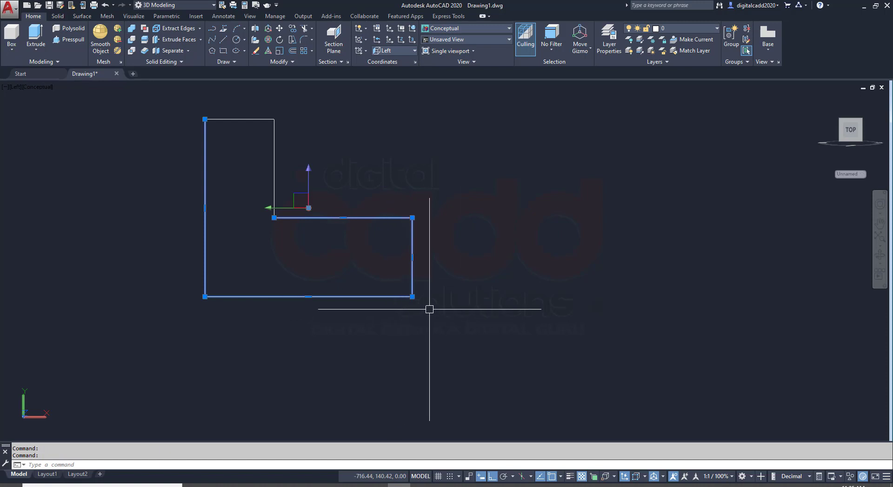
# Fillet the bottom and right edges with a radius-32 arc, then view drawing 27 in the PDF
pyautogui.press('Escape')
pyautogui.write('F')
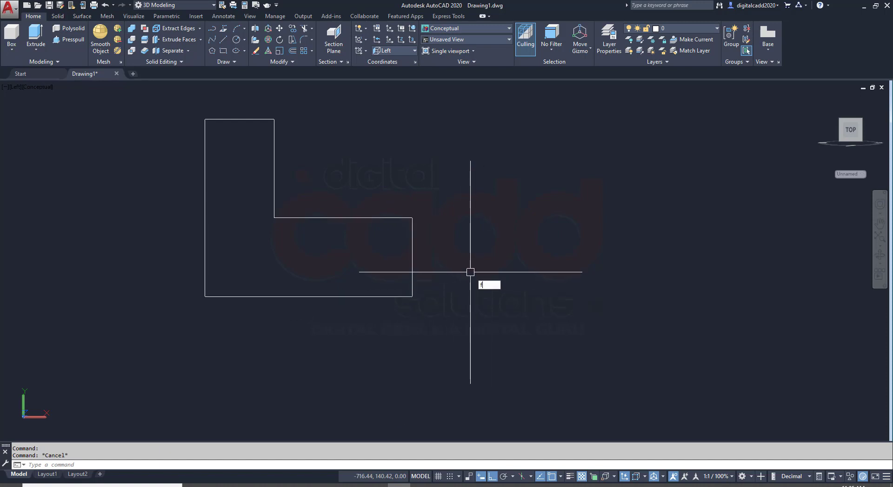
pyautogui.press('Return')
pyautogui.write('r')
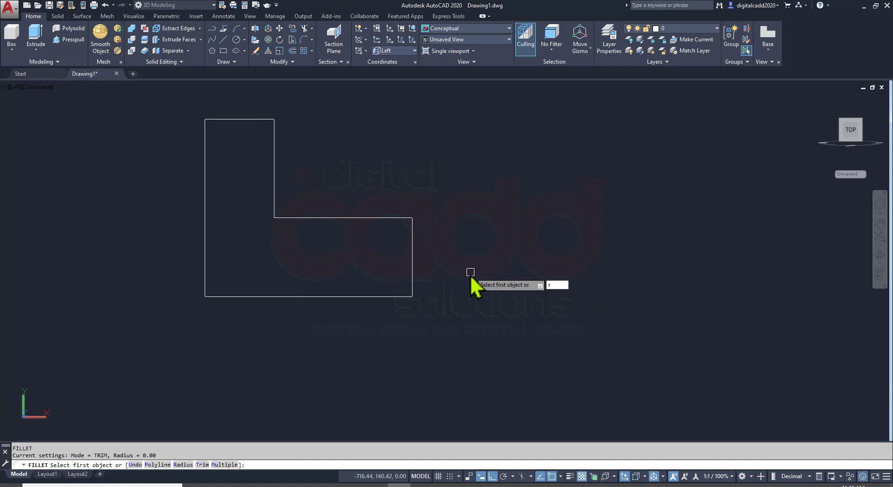
pyautogui.press('Return')
pyautogui.write('32')
pyautogui.press('Return')
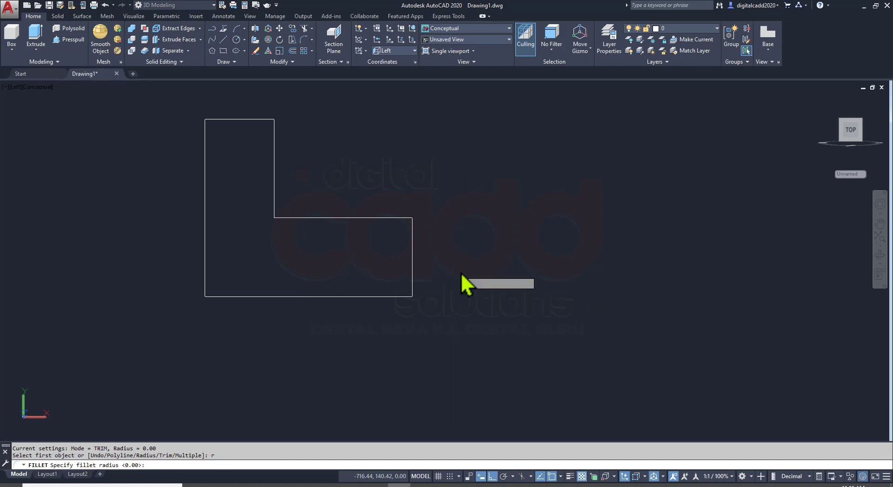
pyautogui.click(398, 297)
pyautogui.click(412, 253)
pyautogui.click(412, 228)
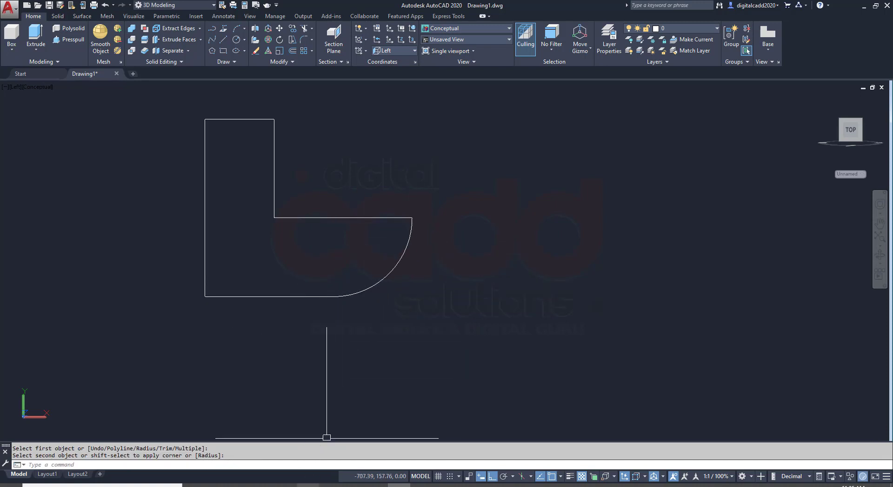
pyautogui.click(282, 484)
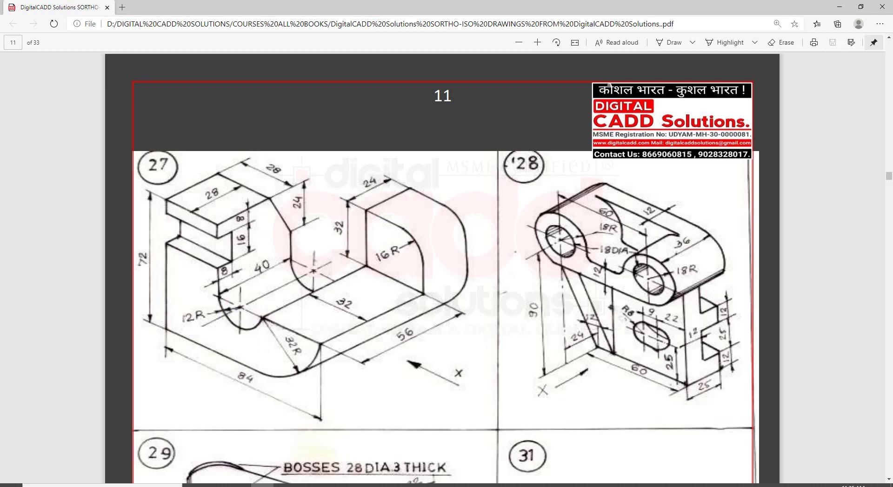
# Recentre on the filleted profile, end the fillet prompt, and compare it with the PDF
pyautogui.click(400, 446)
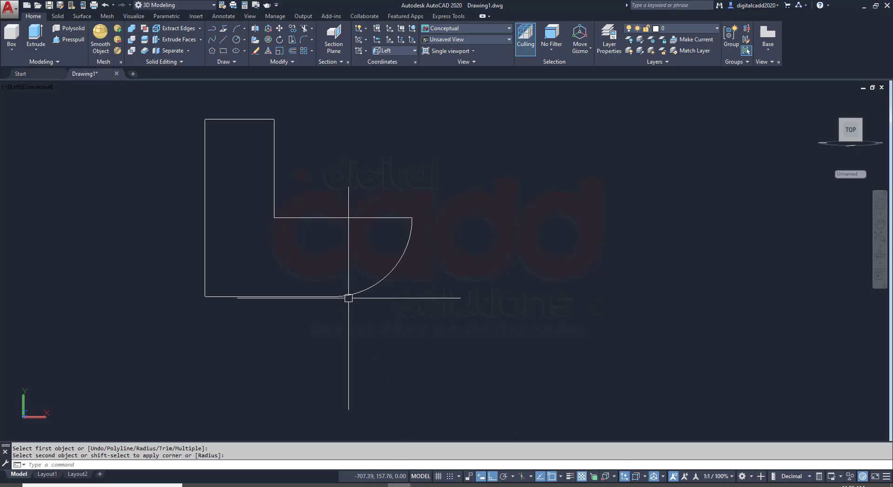
pyautogui.scroll(2, 319, 237)
pyautogui.moveTo(320, 238); pyautogui.dragTo(364, 236, button='middle')
pyautogui.press('Return')
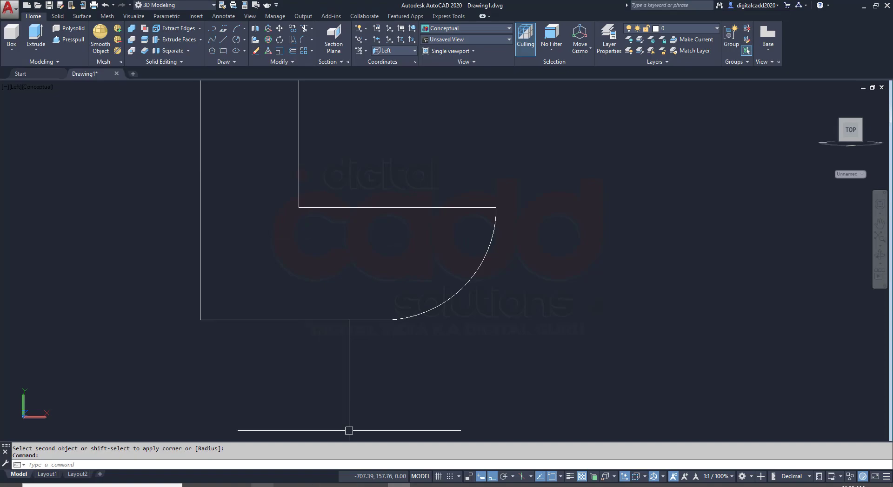
pyautogui.click(301, 479)
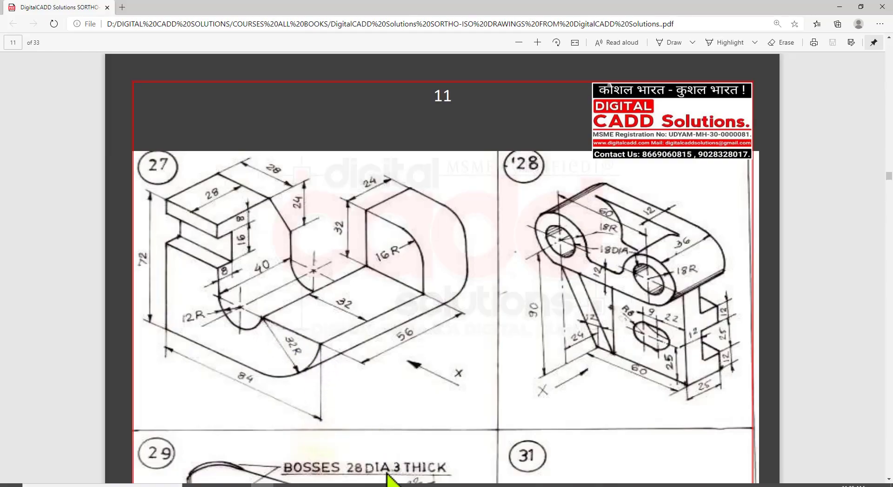
pyautogui.hotkey('alt', 'Tab')
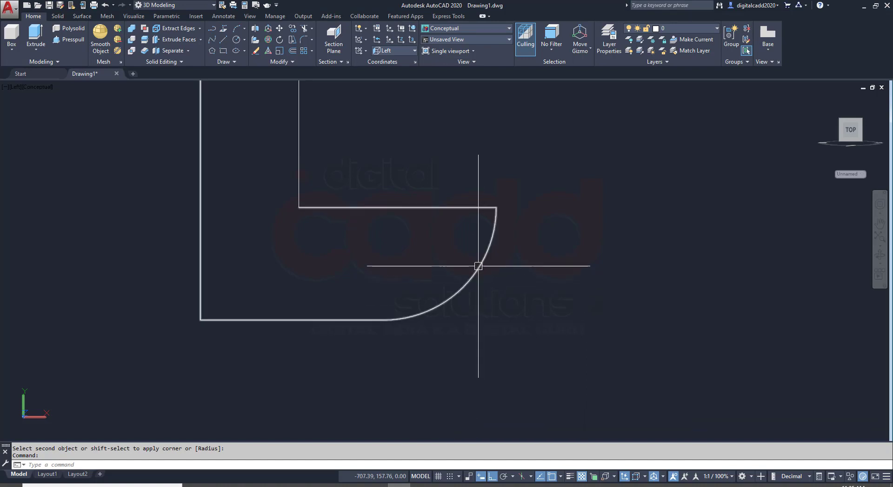
pyautogui.click(473, 277)
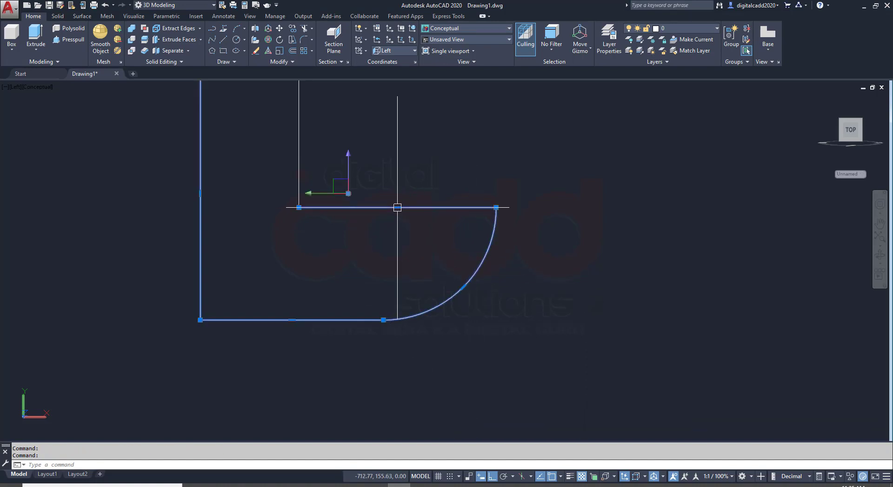
pyautogui.press('Escape')
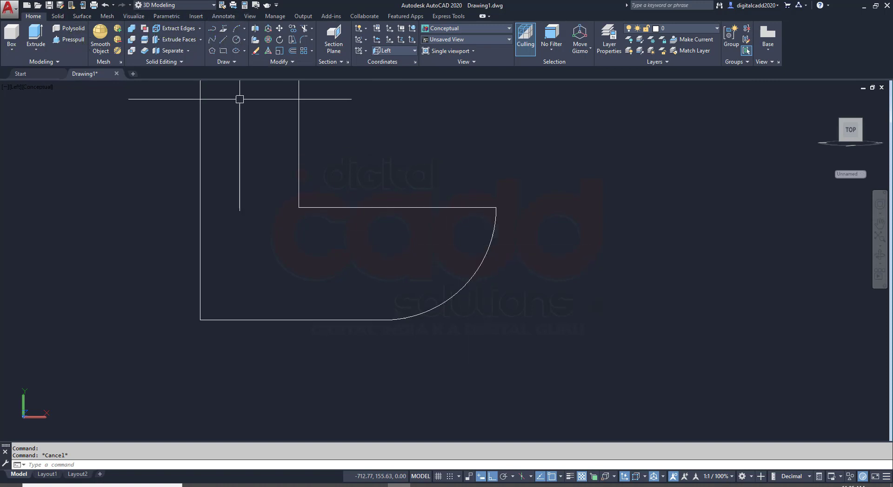
# Enable all object snap modes with Select All in Object Snap Settings, then cancel the circle
pyautogui.click(245, 40)
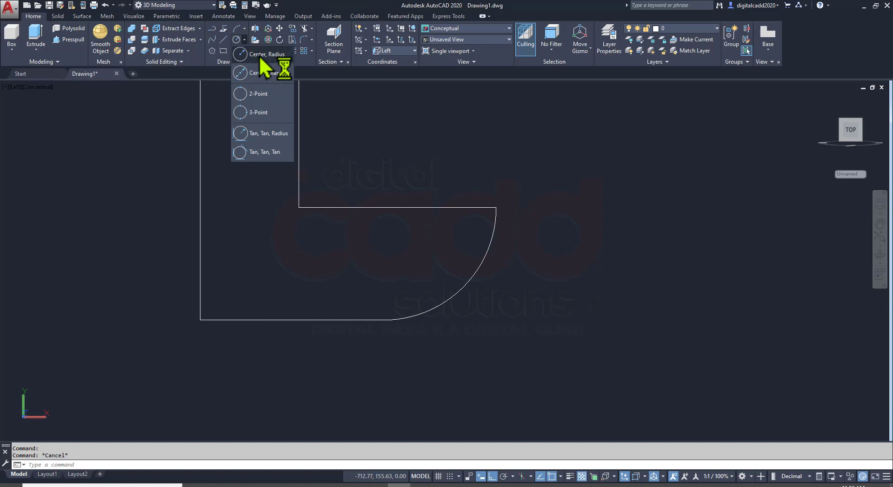
pyautogui.click(264, 55)
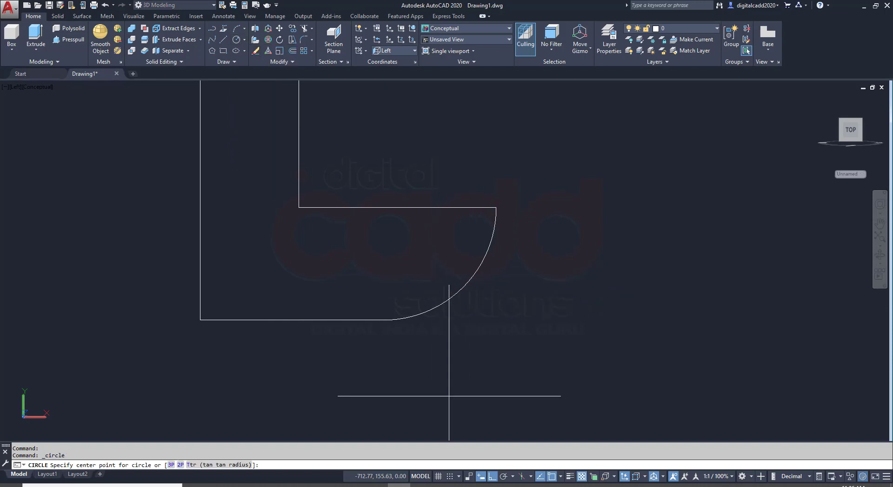
pyautogui.click(560, 476)
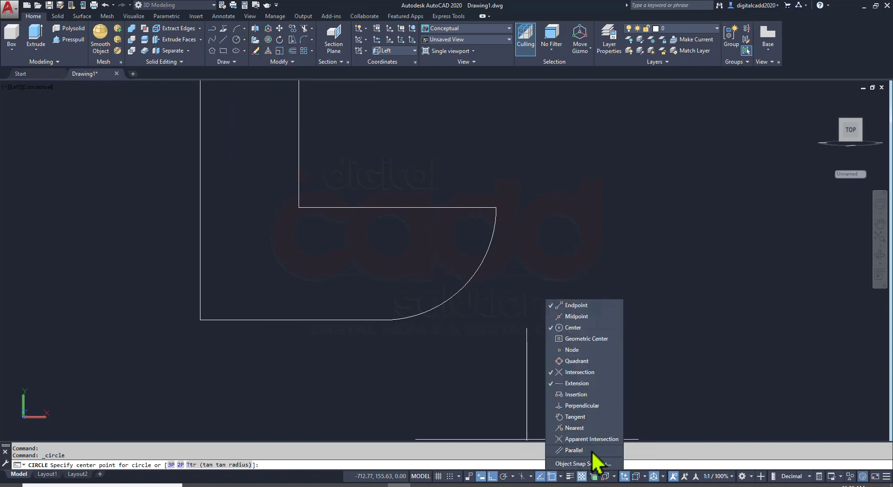
pyautogui.click(592, 463)
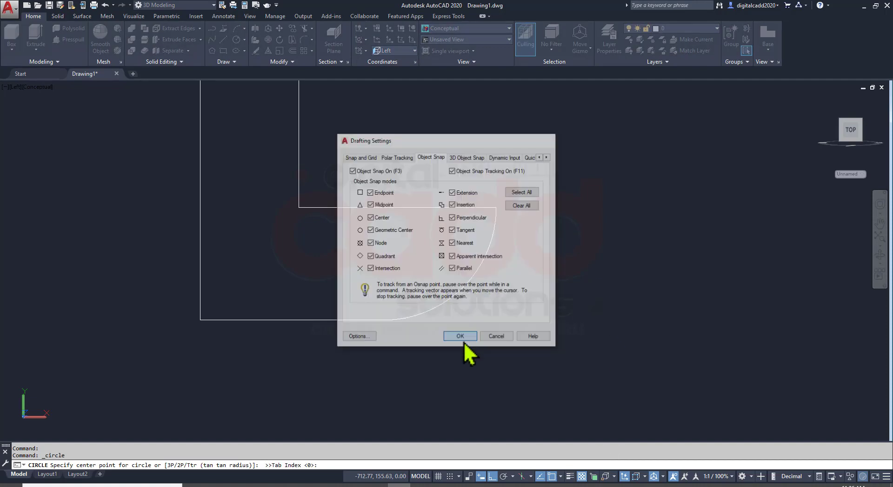
pyautogui.click(460, 337)
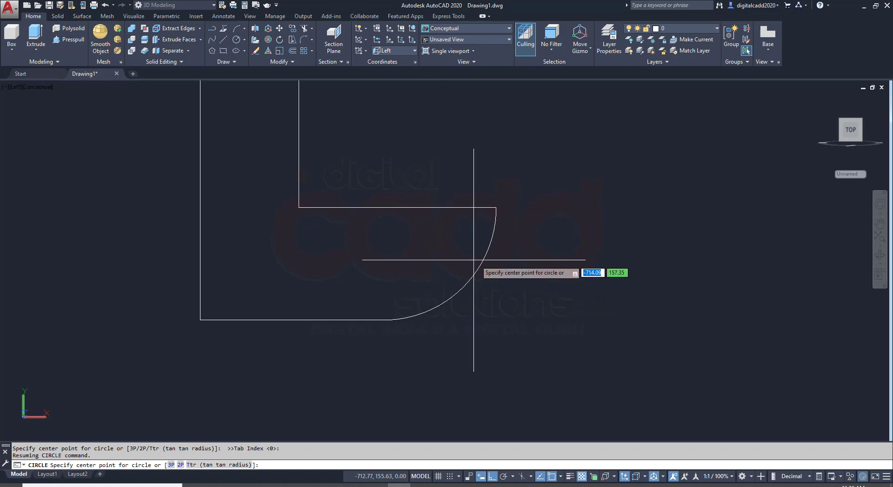
pyautogui.click(561, 477)
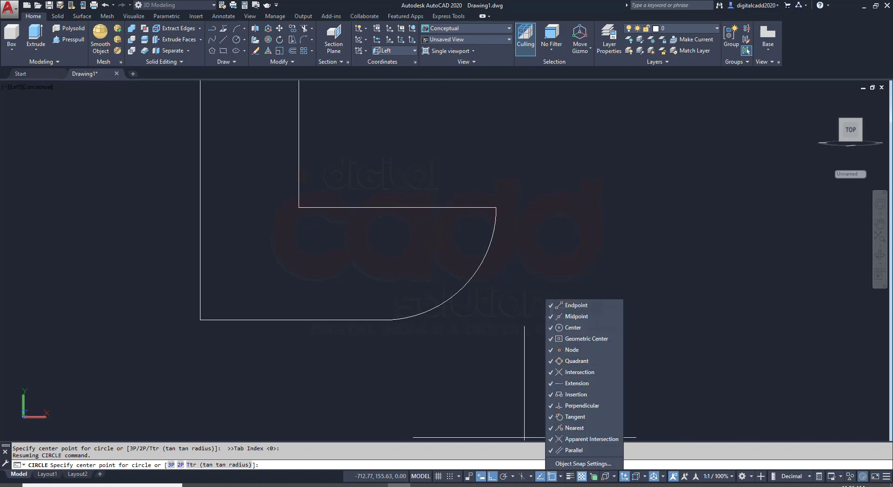
pyautogui.press('Escape')
pyautogui.press('Escape')
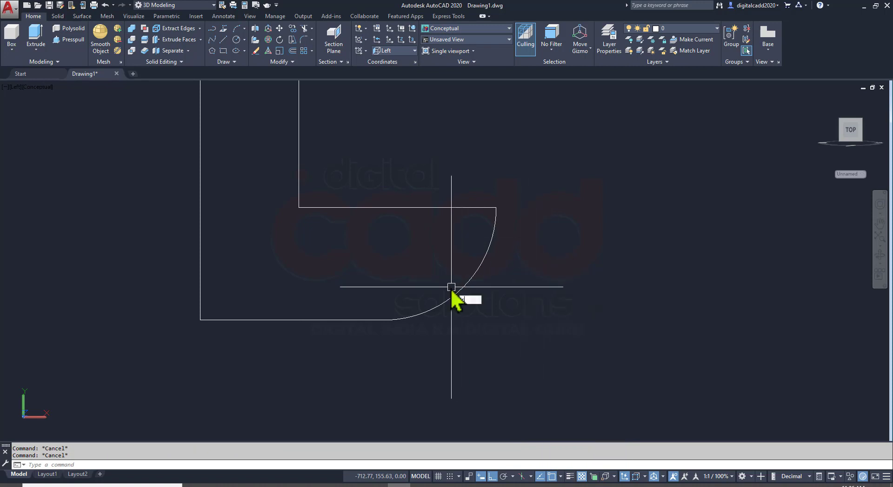
# Draw a radius-12 circle centred on the big arc's centre
pyautogui.write('c')
pyautogui.press('Return')
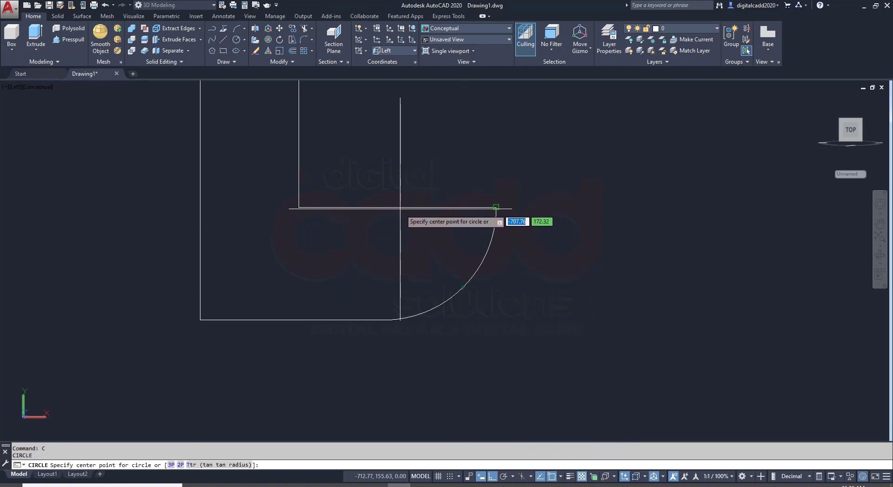
pyautogui.write('cen')
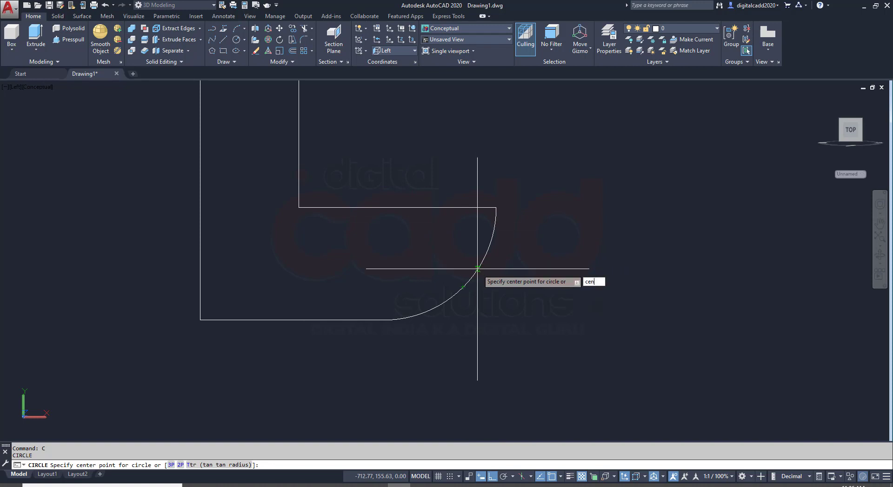
pyautogui.press('Return')
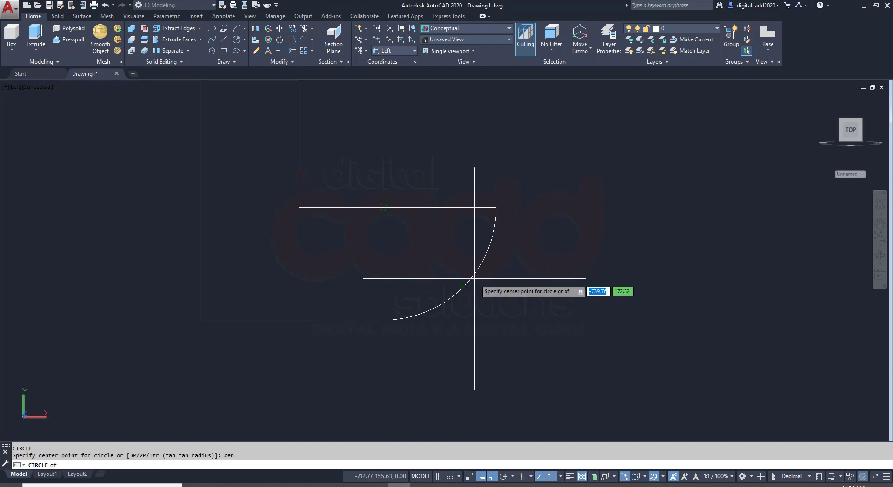
pyautogui.click(479, 269)
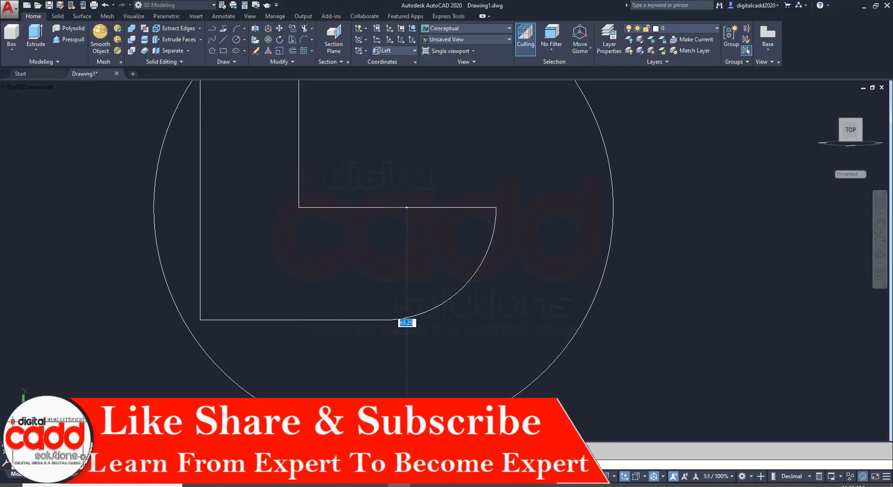
pyautogui.write('12')
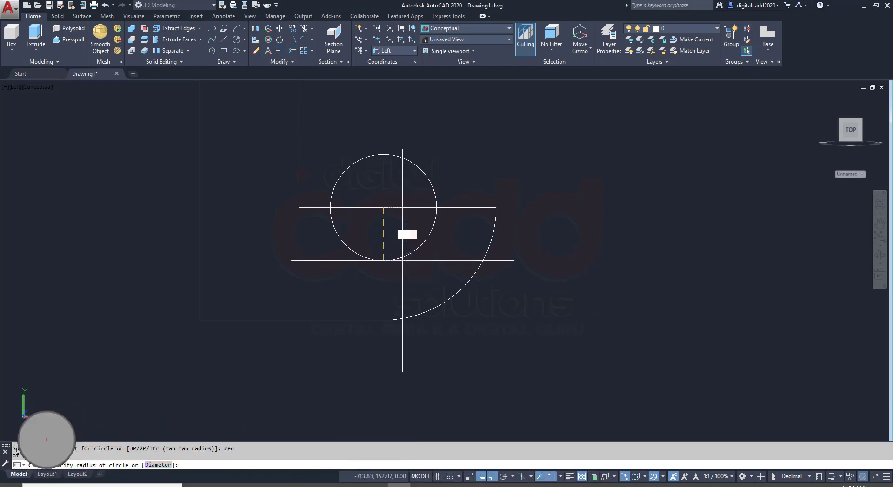
pyautogui.press('Return')
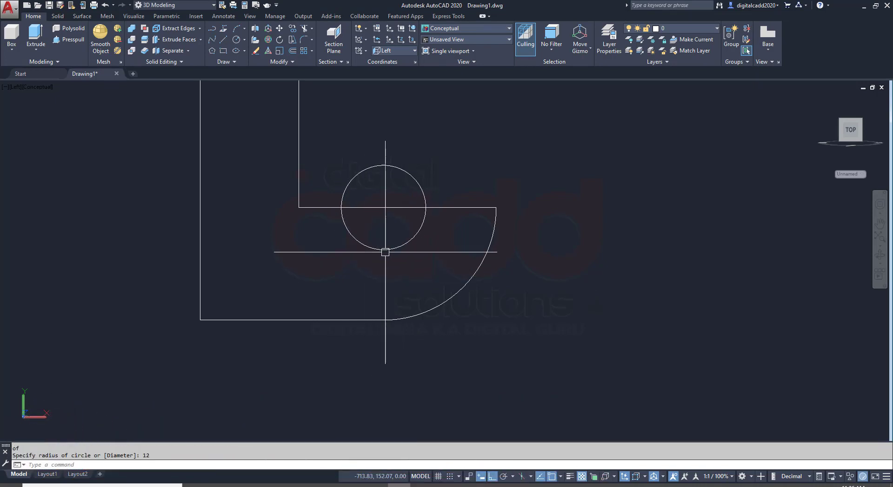
# Move the circle by its quadrant onto the step's top edge
pyautogui.click(392, 248)
pyautogui.press('Return')
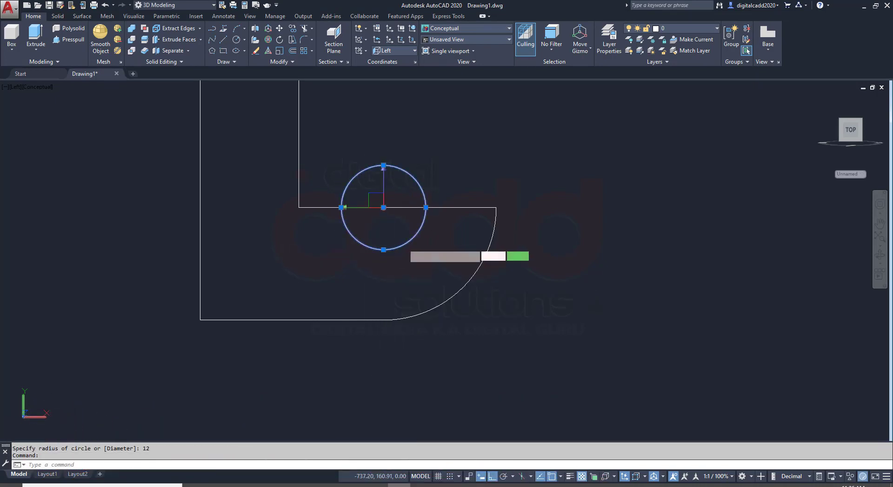
pyautogui.write('M')
pyautogui.click(425, 208)
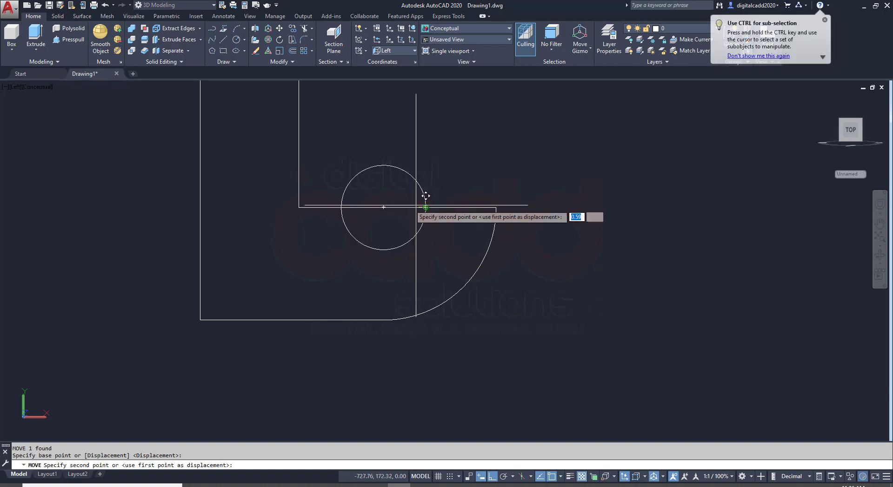
pyautogui.click(393, 198)
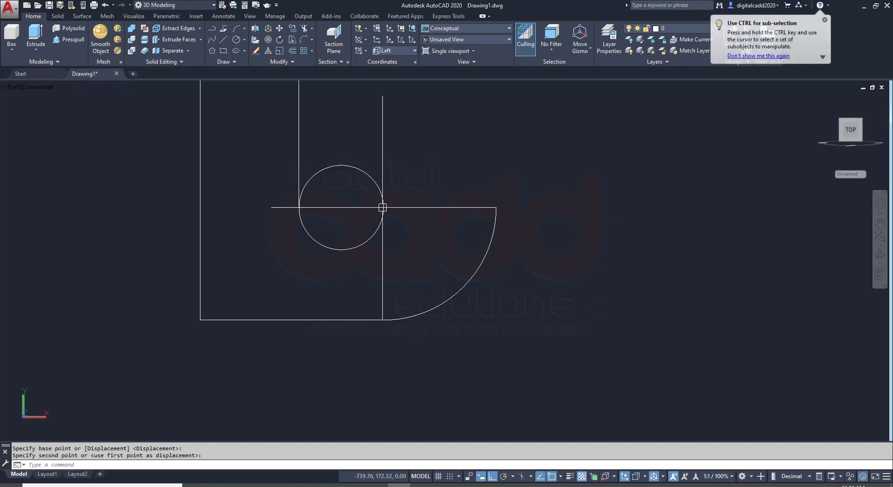
# Trim the excess circle and line pieces with fences to leave the semicircular notch
pyautogui.write('tr')
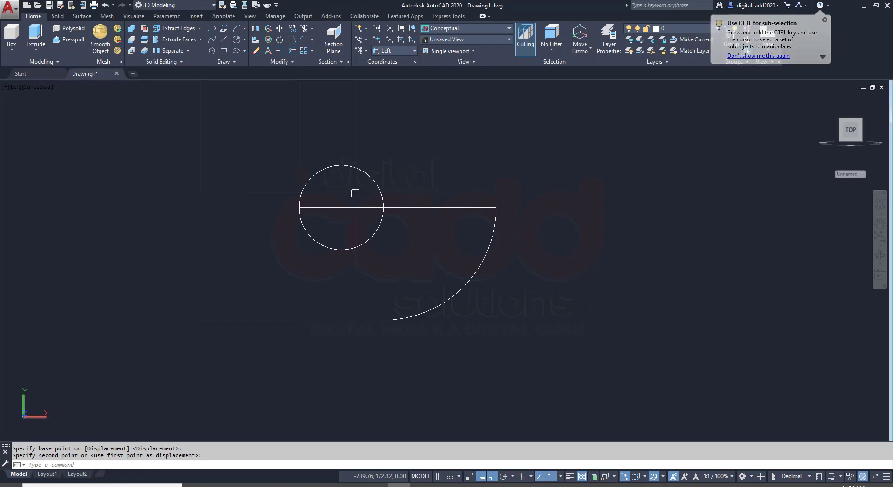
pyautogui.press('Return')
pyautogui.moveTo(372, 195)
pyautogui.mouseDown()
pyautogui.moveTo(360, 197)
pyautogui.moveTo(359, 235)
pyautogui.mouseUp()
pyautogui.moveTo(526, 259)
pyautogui.mouseDown(button='middle')
pyautogui.moveTo(484, 347)
pyautogui.moveTo(522, 310)
pyautogui.mouseUp(button='middle')
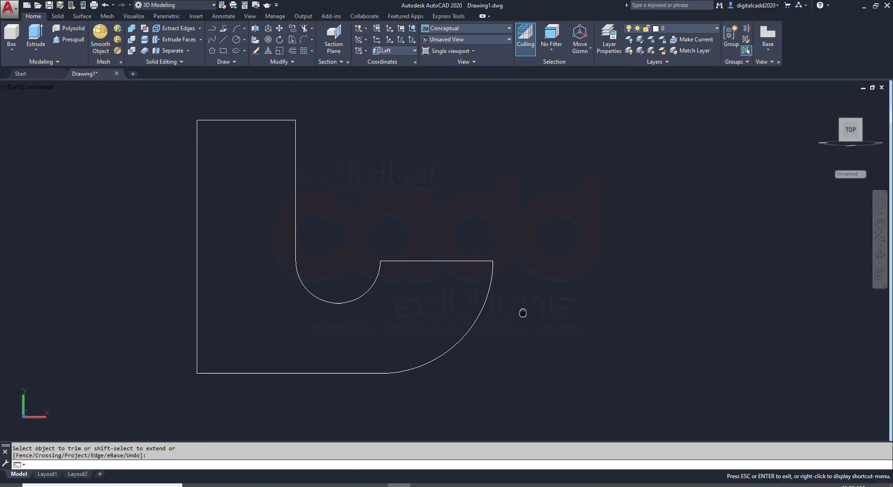
# Finish trimming and compare the profile with the reference drawing
pyautogui.press('Return')
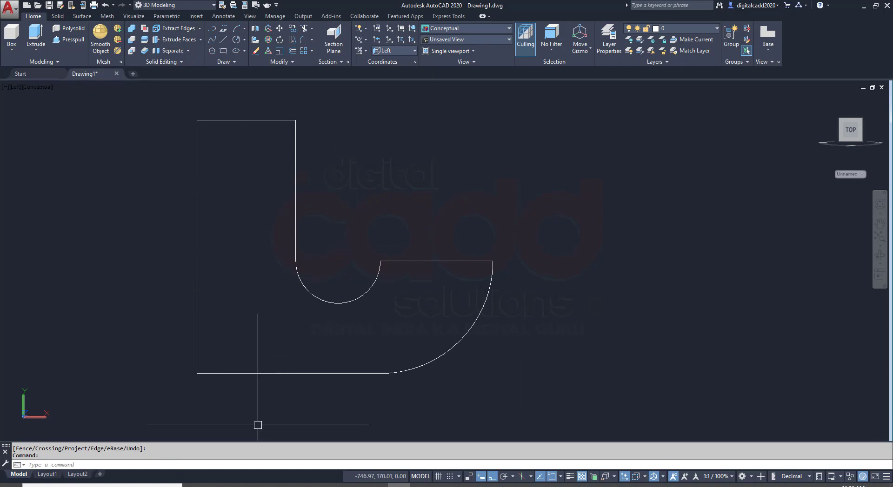
pyautogui.moveTo(390, 366); pyautogui.dragTo(361, 356, button='middle')
pyautogui.moveTo(413, 389); pyautogui.dragTo(431, 386, button='middle')
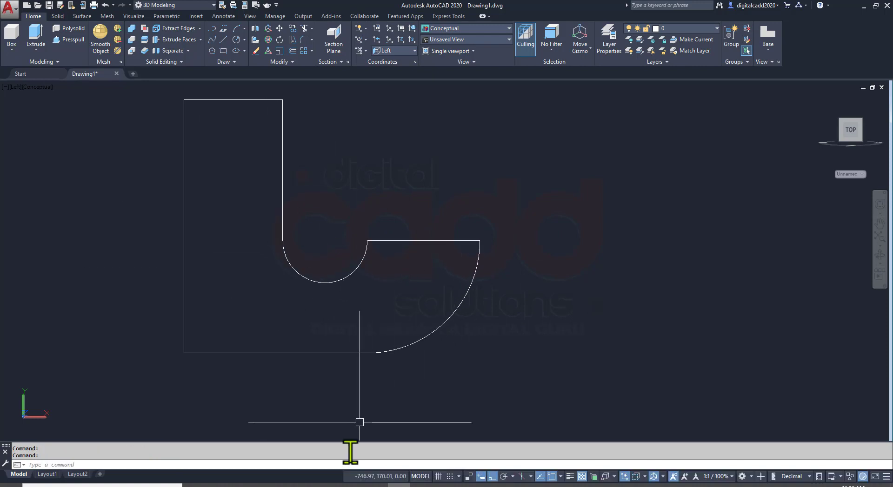
pyautogui.click(262, 485)
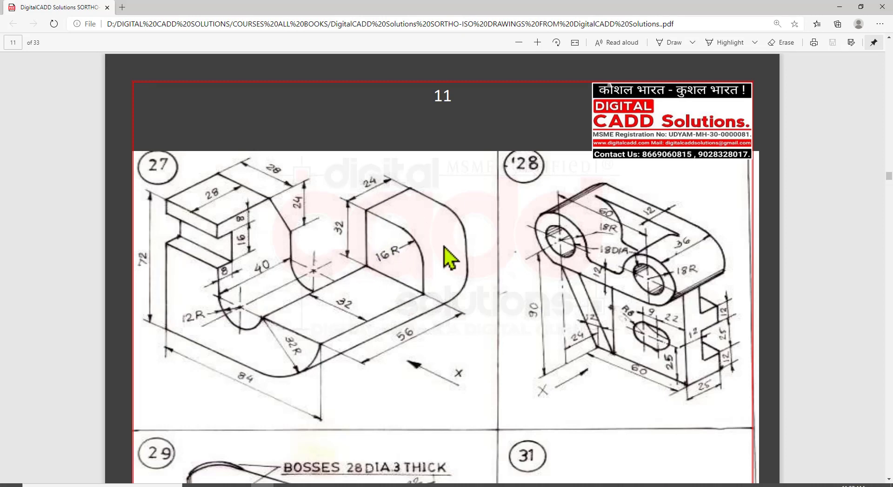
pyautogui.hotkey('alt', 'Tab')
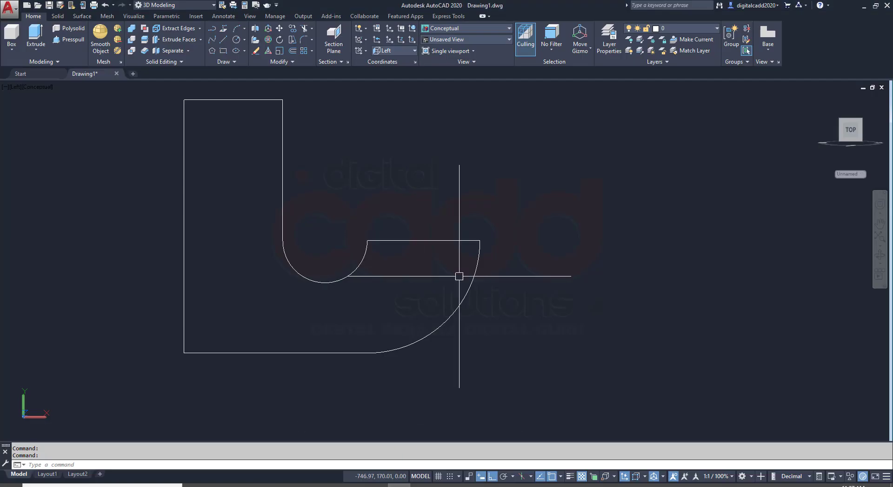
# Explode the profile outline into separate lines so its edges can be offset
pyautogui.press('Escape')
pyautogui.write('o')
pyautogui.press('Return')
pyautogui.write('32')
pyautogui.press('Return')
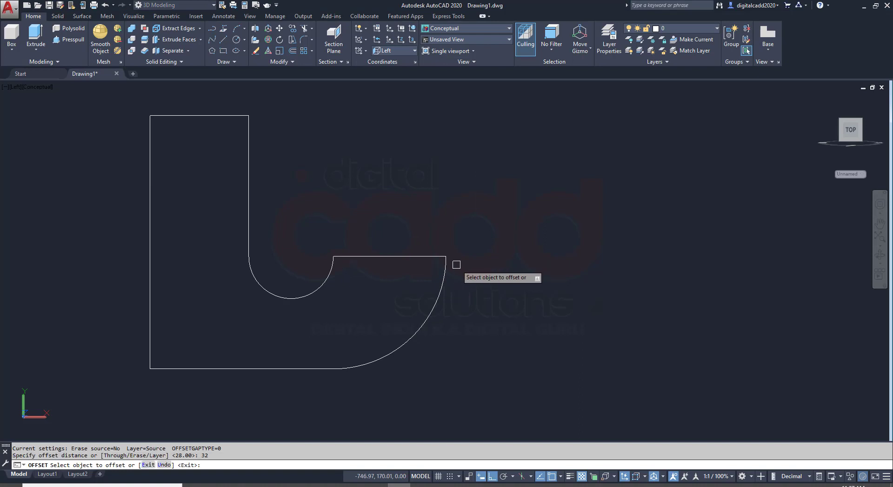
pyautogui.click(431, 257)
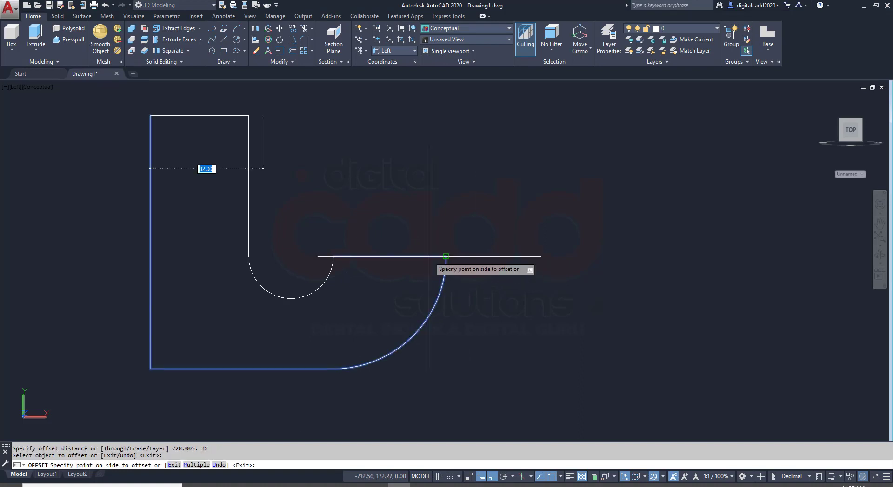
pyautogui.press('Escape')
pyautogui.click(468, 239)
pyautogui.click(428, 260)
pyautogui.write('x')
pyautogui.press('Return')
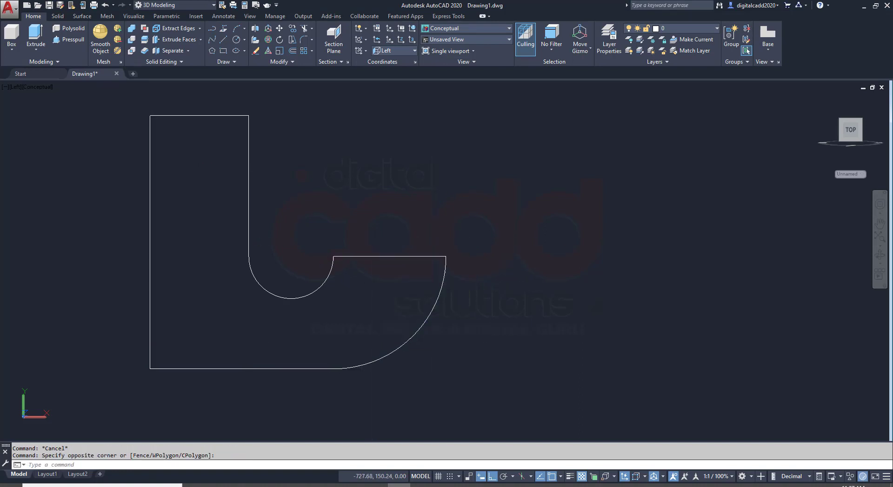
# Offset the step's top line 32 units upward
pyautogui.write('o')
pyautogui.press('Return')
pyautogui.press('Return')
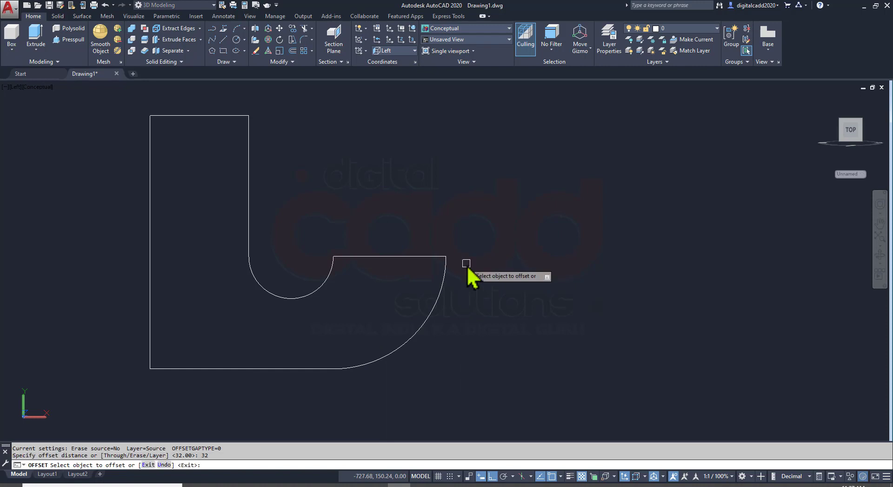
pyautogui.click(428, 256)
pyautogui.click(419, 186)
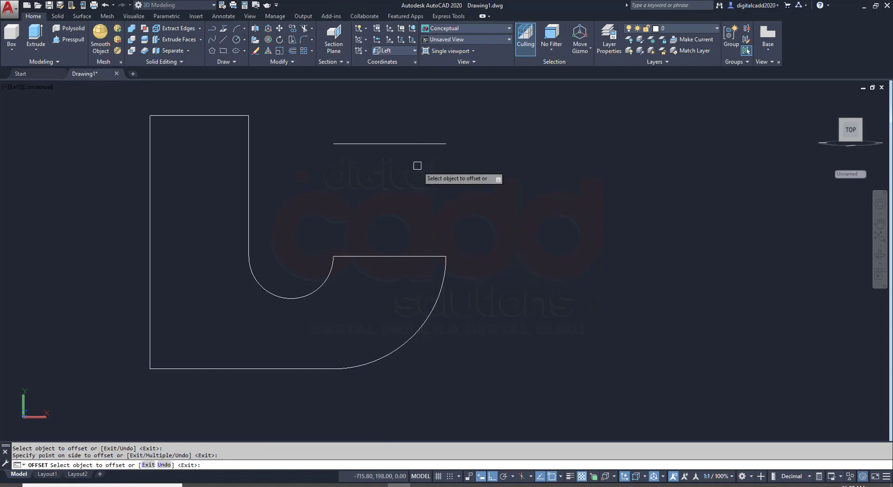
pyautogui.press('Escape')
# Draw two vertical lines from the step up to the offset line to close the boss
pyautogui.write('l')
pyautogui.press('Return')
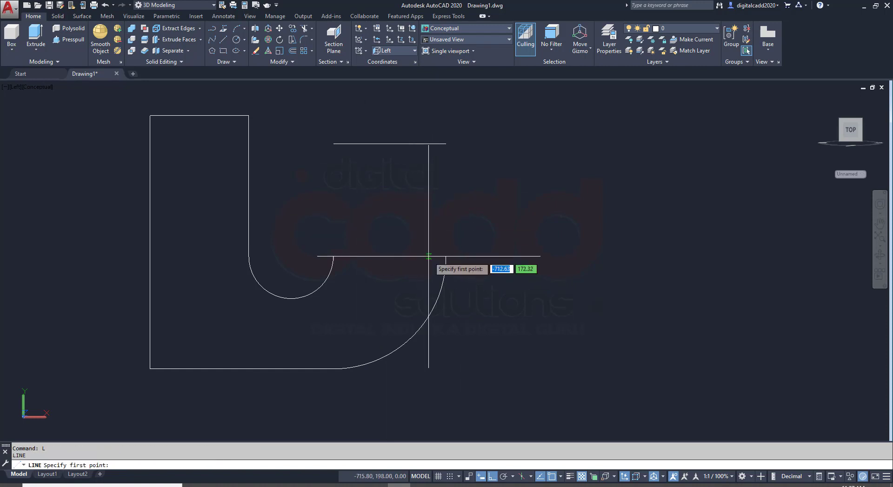
pyautogui.click(446, 256)
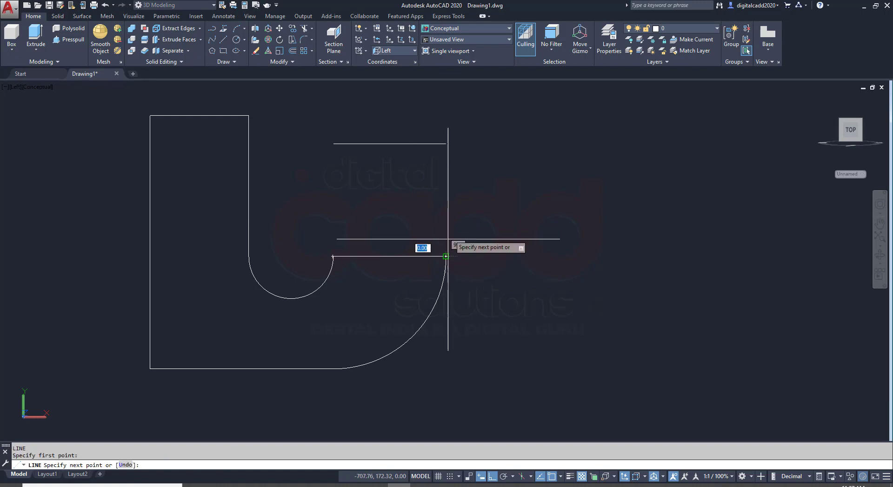
pyautogui.click(446, 143)
pyautogui.press('Return')
pyautogui.press('Return')
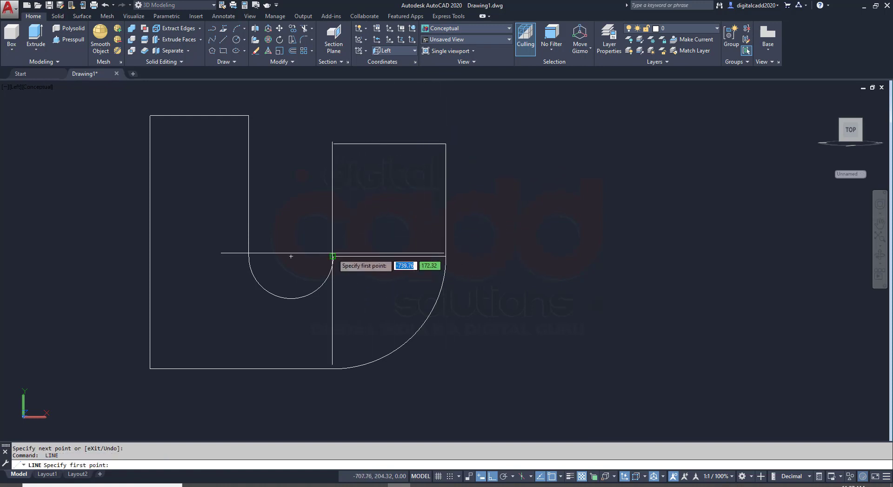
pyautogui.click(333, 256)
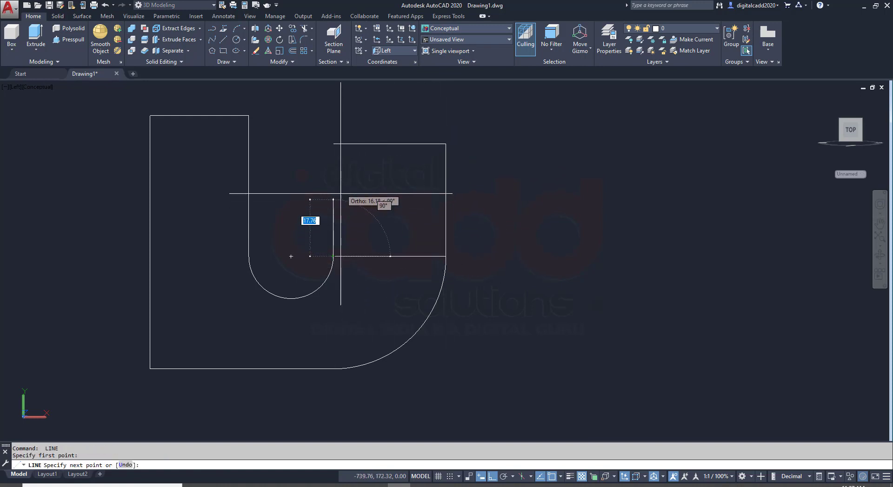
pyautogui.click(333, 144)
pyautogui.press('Return')
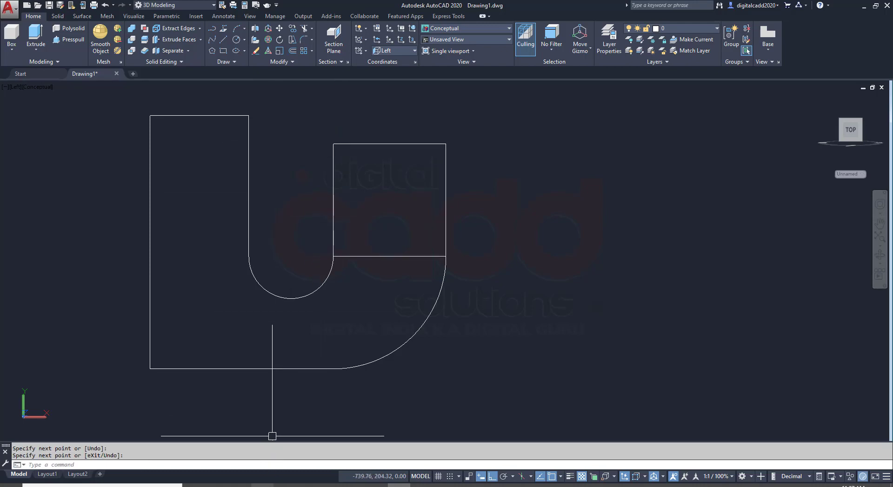
pyautogui.click(274, 485)
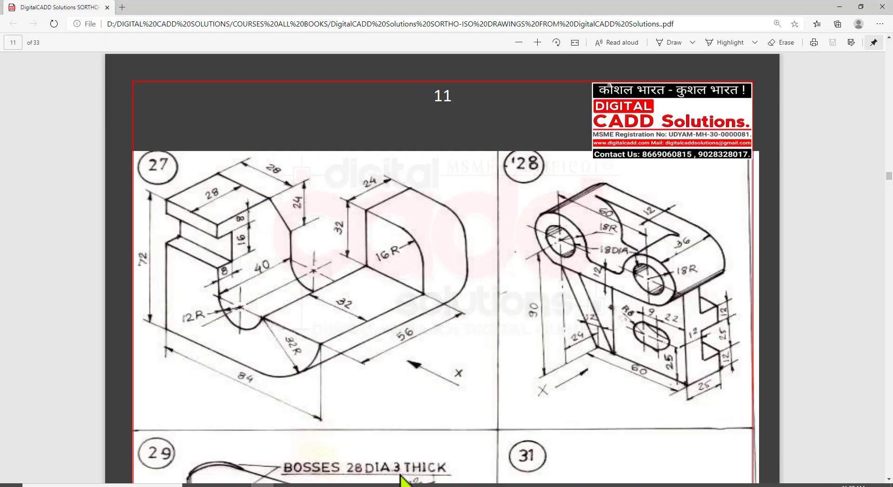
pyautogui.hotkey('alt', 'Tab')
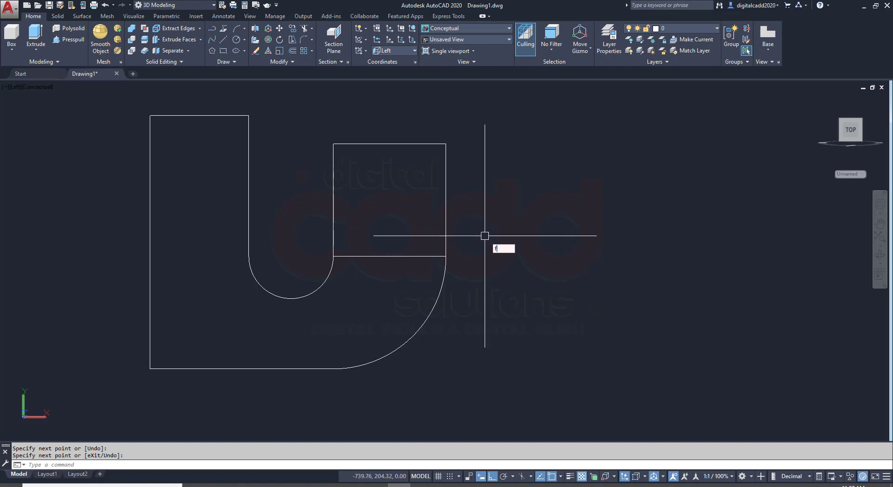
# Fillet the boss's top and right edges with radius 16 and check the reference PDF
pyautogui.press('Return')
pyautogui.write('r')
pyautogui.press('Return')
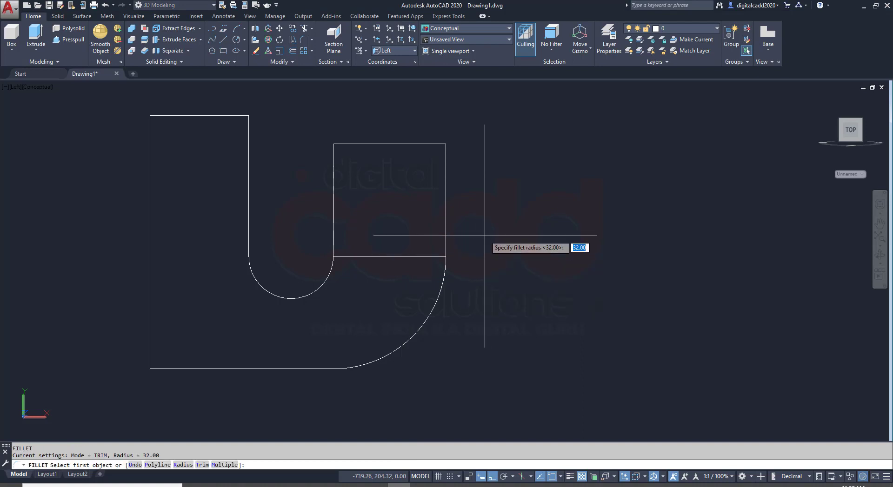
pyautogui.write('16')
pyautogui.press('Return')
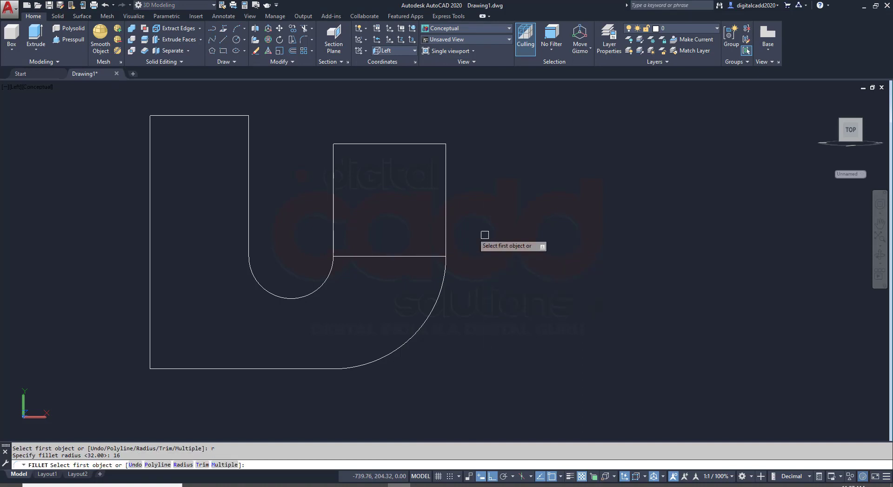
pyautogui.click(434, 145)
pyautogui.click(446, 168)
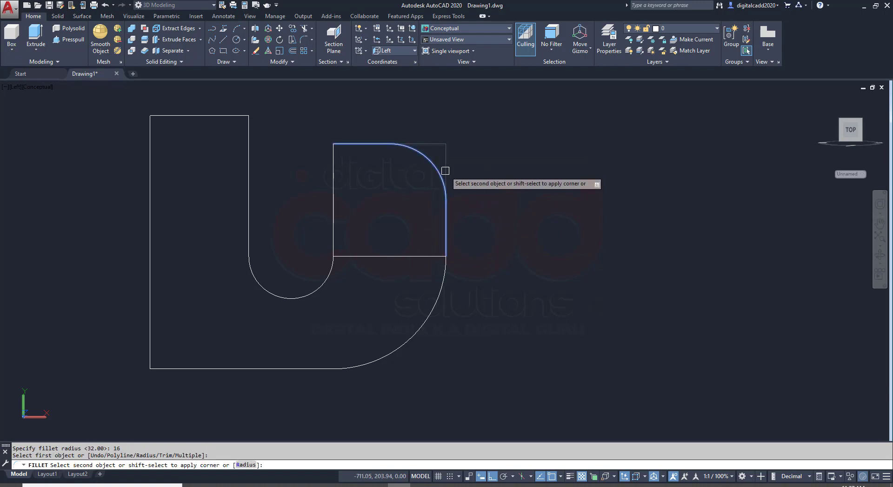
pyautogui.moveTo(285, 311); pyautogui.dragTo(352, 327, button='middle')
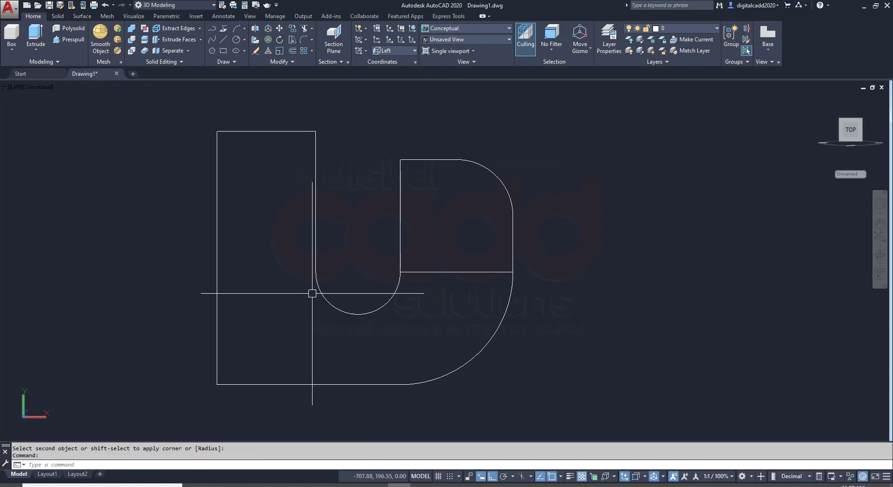
pyautogui.hotkey('alt', 'Tab')
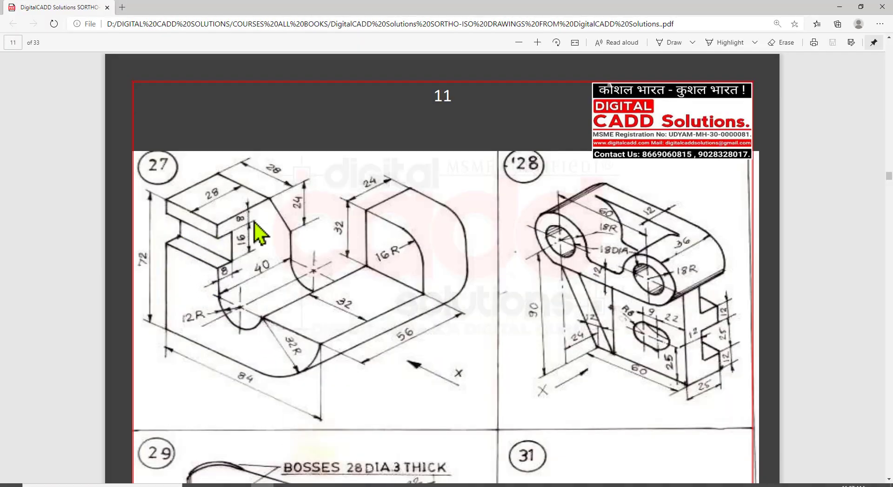
pyautogui.hotkey('alt', 'Tab')
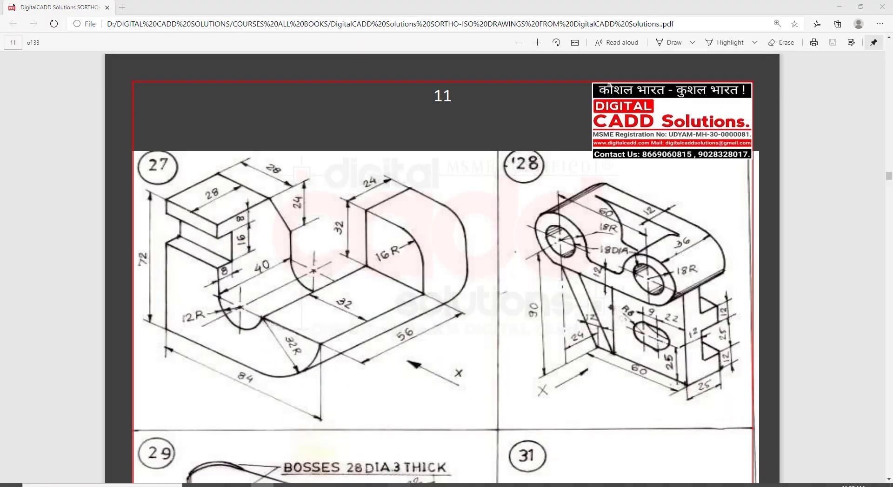
# Offset the left upright's top edge 8 down, then a second line 16 below it
pyautogui.write('o')
pyautogui.press('Return')
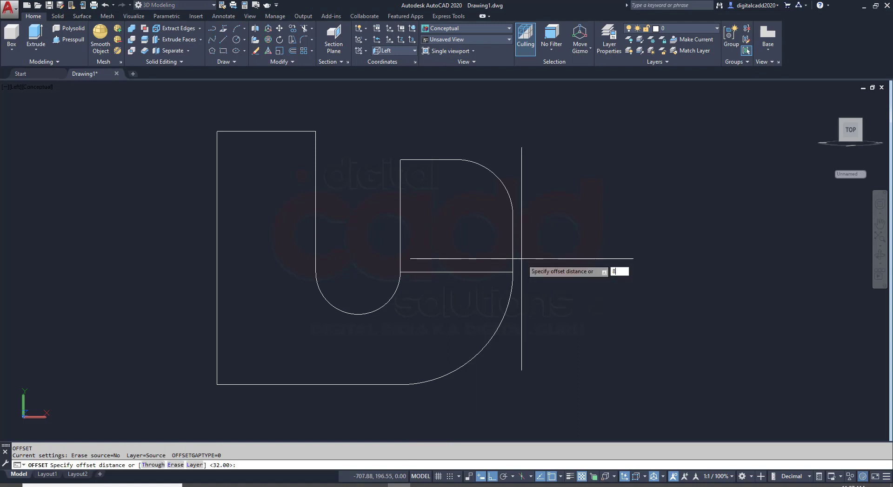
pyautogui.write('8')
pyautogui.press('Return')
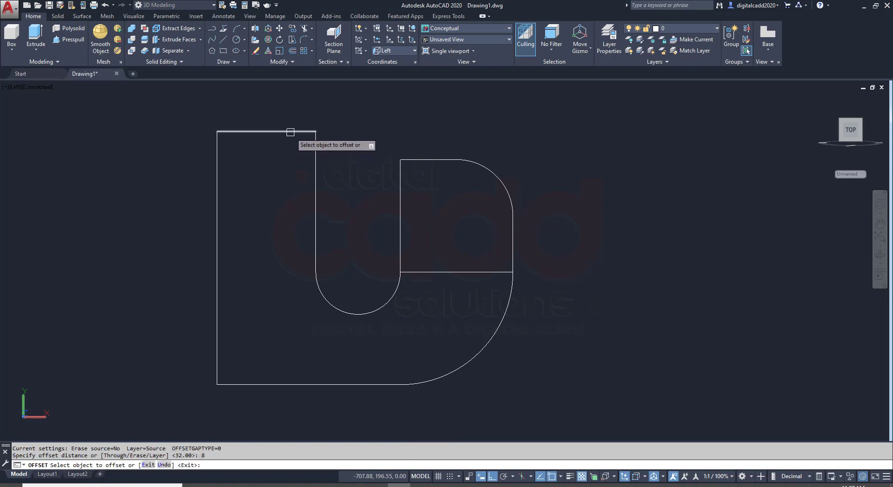
pyautogui.click(289, 132)
pyautogui.click(289, 158)
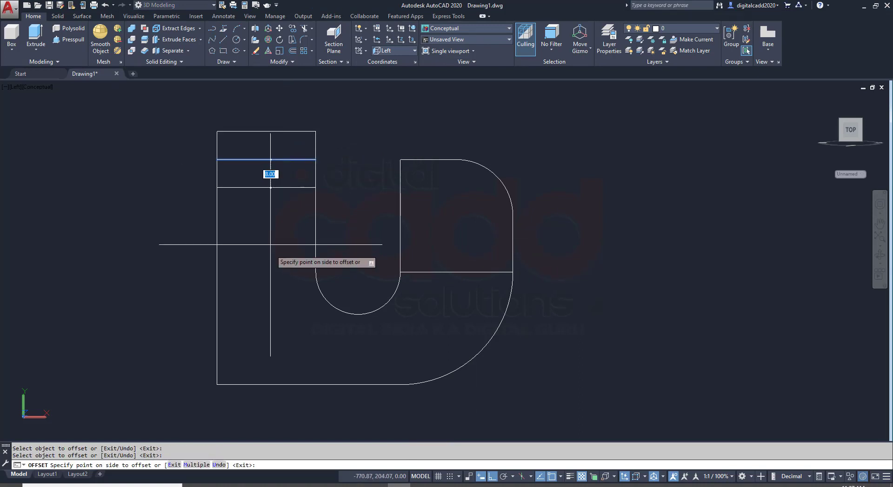
pyautogui.press('Return')
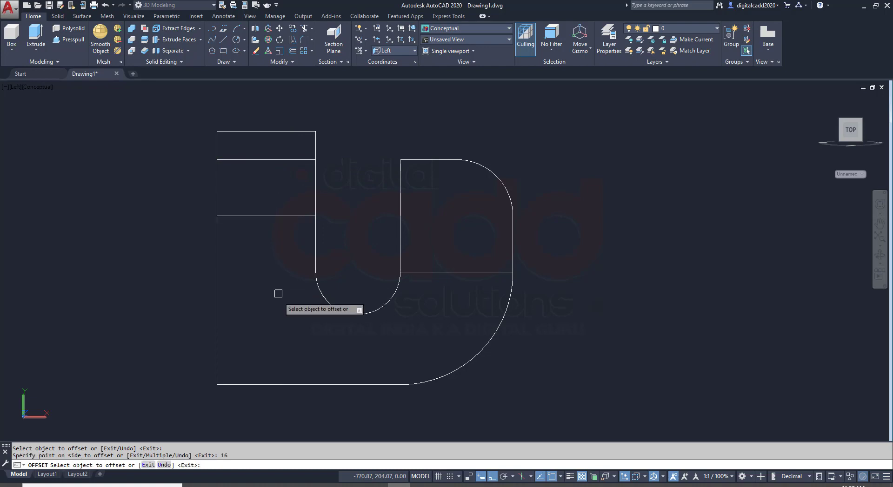
pyautogui.hotkey('alt', 'Tab')
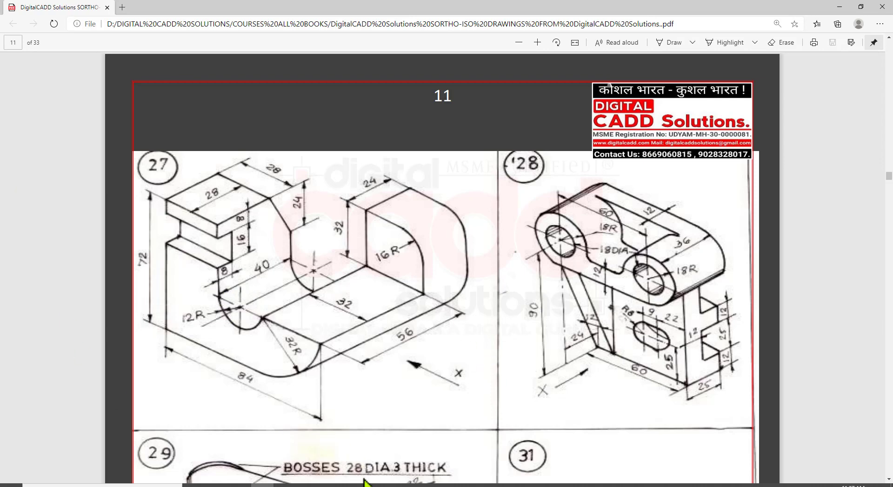
pyautogui.hotkey('alt', 'Tab')
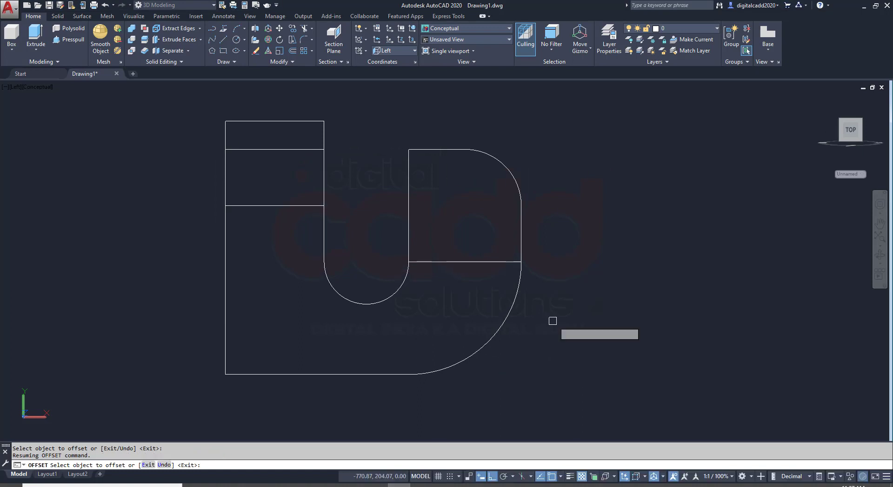
pyautogui.press('Escape')
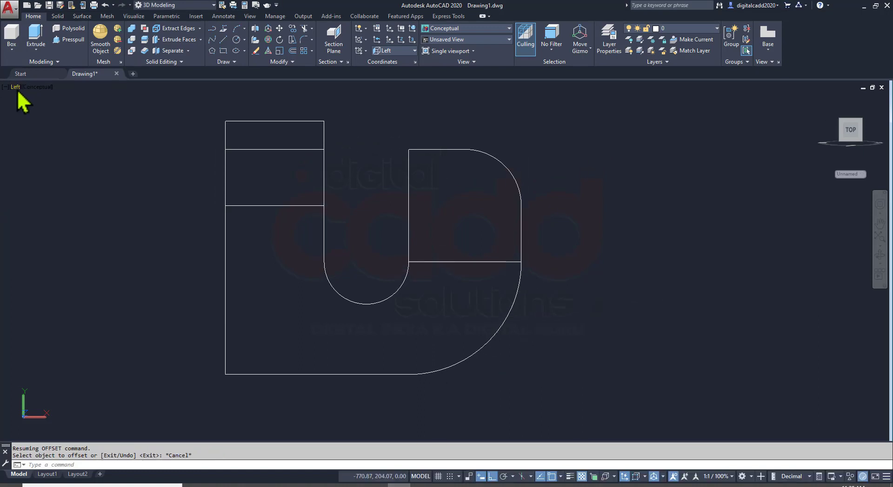
# Switch the viewport from Left view to SW Isometric
pyautogui.click(17, 88)
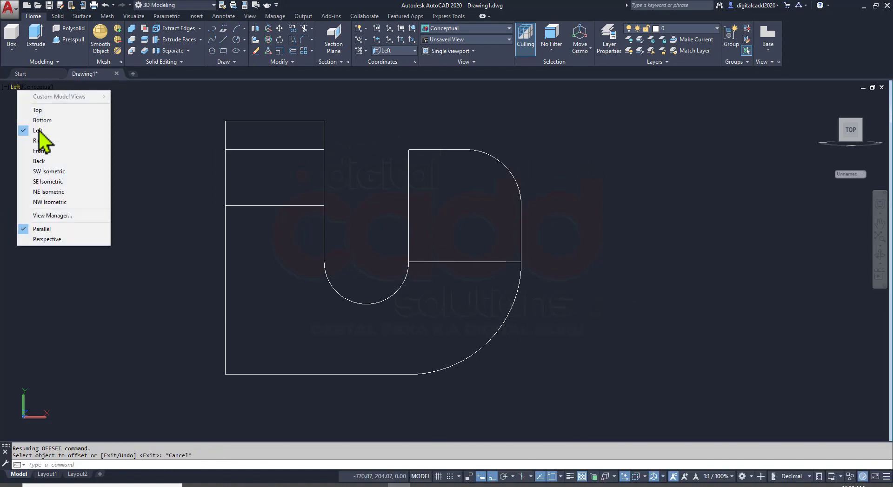
pyautogui.click(61, 171)
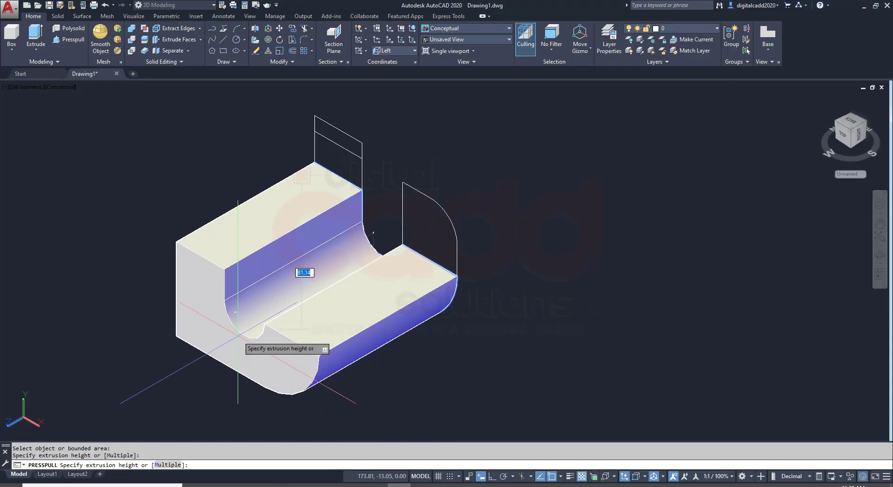
# Press-pull the lower profile 40 deep and the upper section 32 deep
pyautogui.write('0')
pyautogui.press('Return')
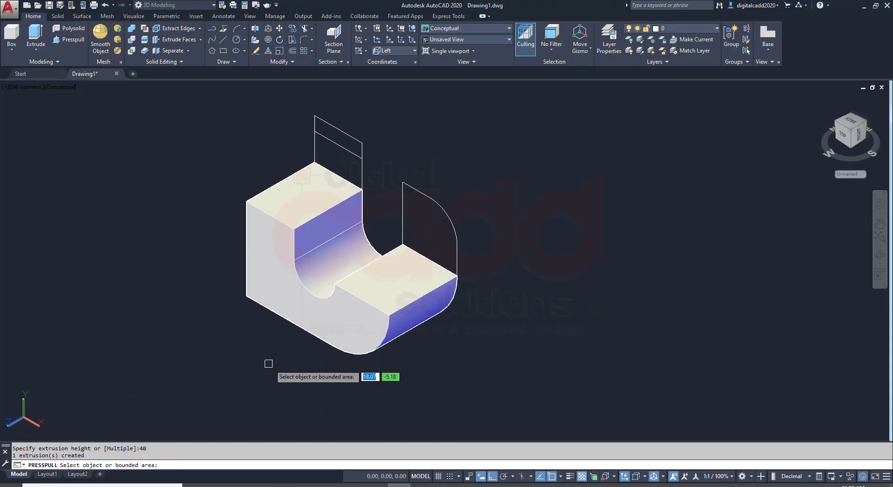
pyautogui.click(338, 148)
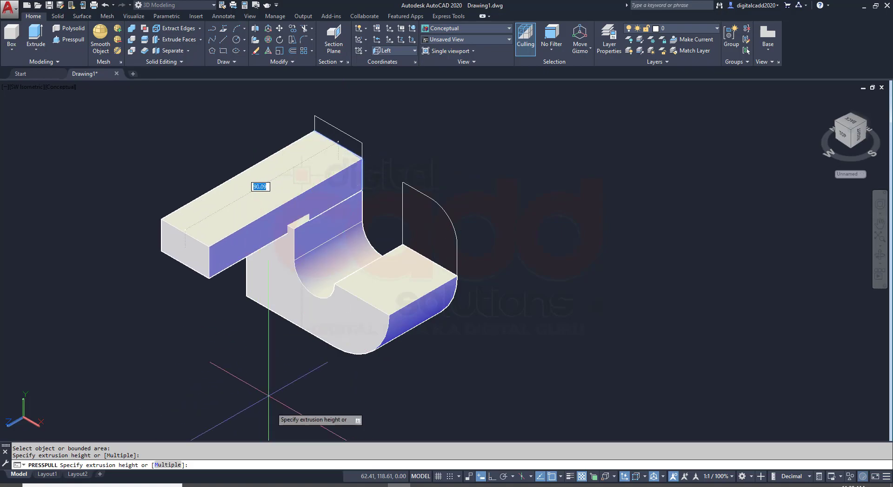
pyautogui.hotkey('alt', 'Tab')
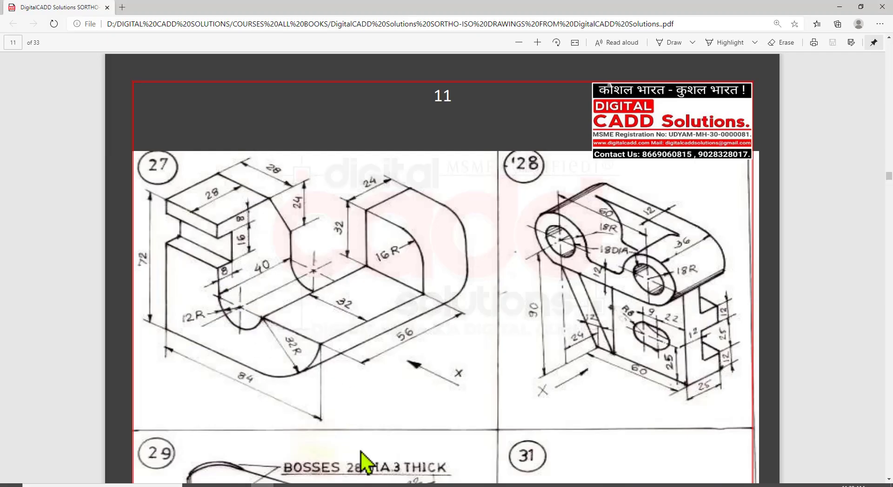
pyautogui.hotkey('alt', 'Tab')
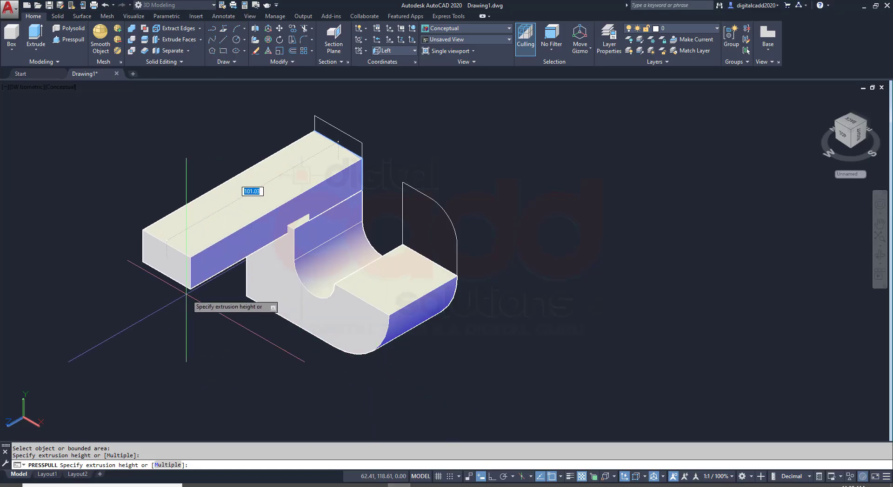
pyautogui.press('Return')
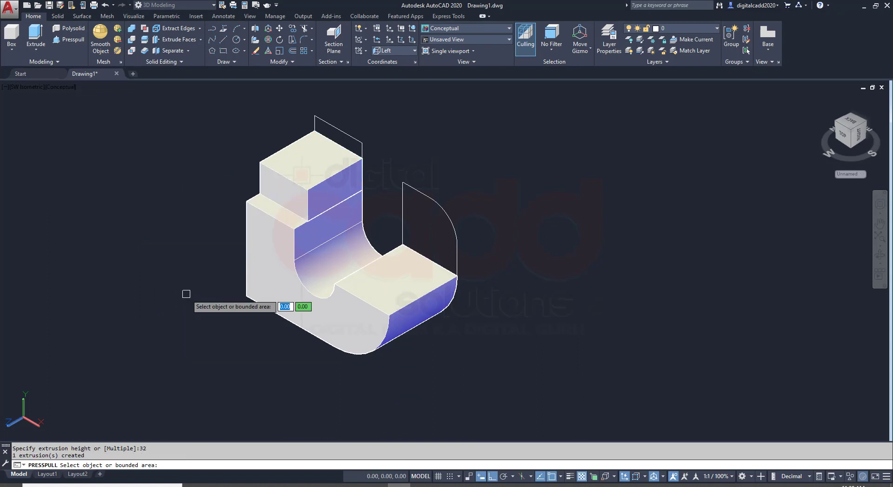
# Pull the top strip of the profile outward into a plate
pyautogui.scroll(1, 350, 144)
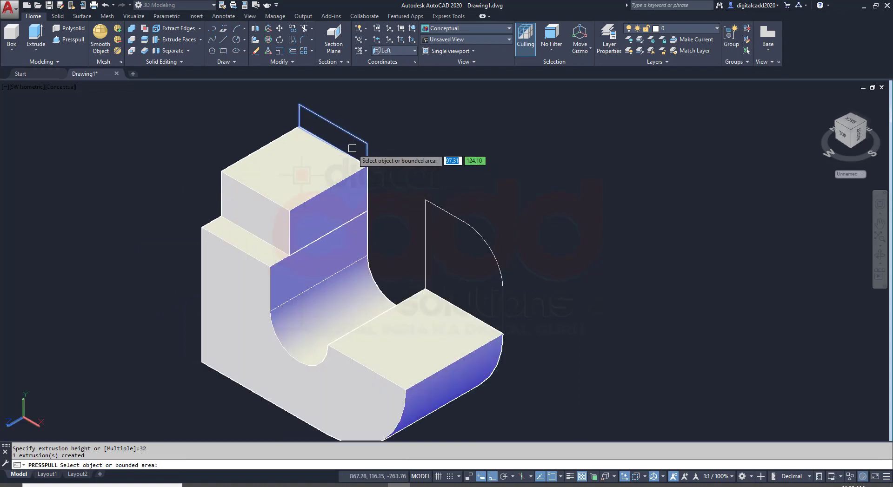
pyautogui.click(352, 148)
pyautogui.click(204, 235)
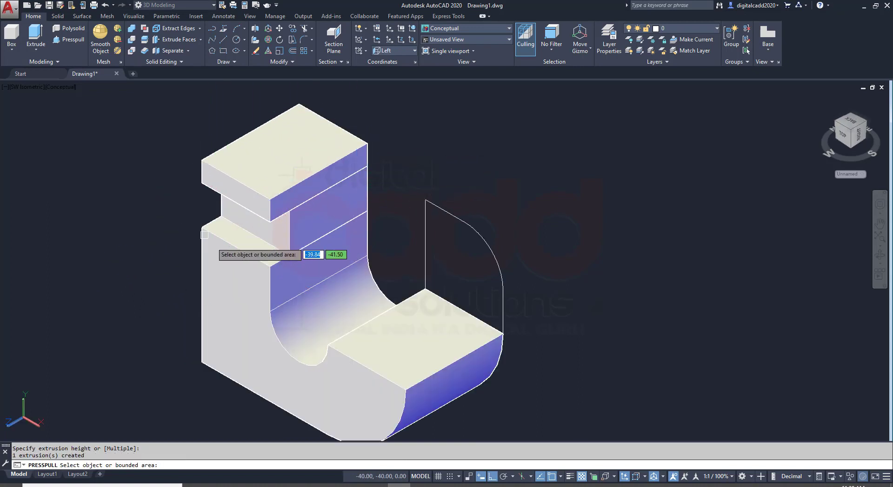
pyautogui.press('Return')
pyautogui.scroll(-1, 387, 222)
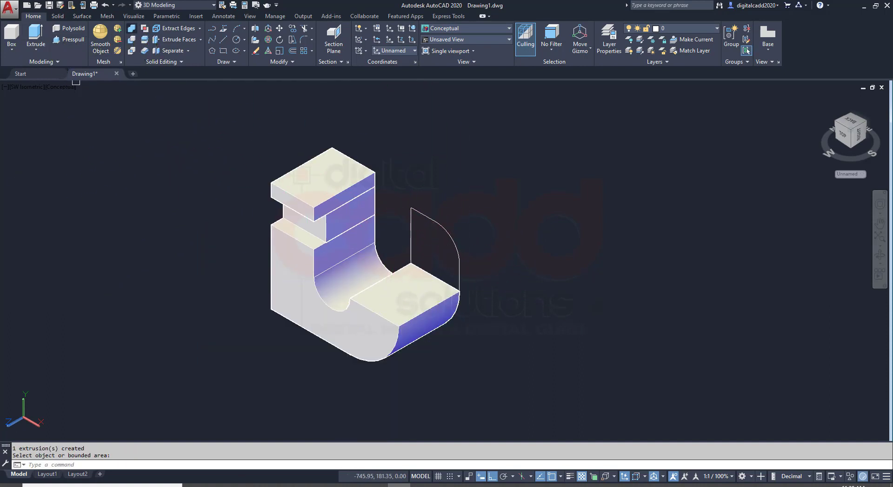
pyautogui.write('uni')
pyautogui.press('Return')
# Union all the press-pulled blocks into one solid and orbit to inspect it
pyautogui.click(373, 145)
pyautogui.press('Return')
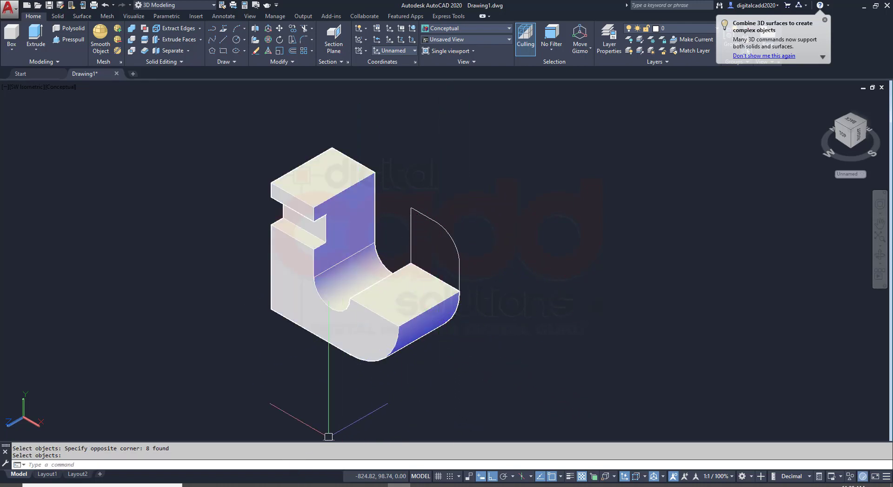
pyautogui.click(263, 485)
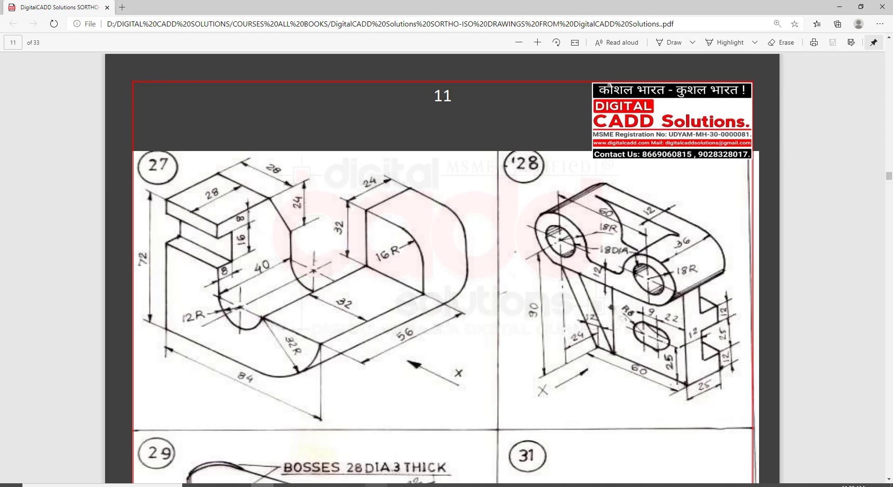
pyautogui.hotkey('alt', 'Tab')
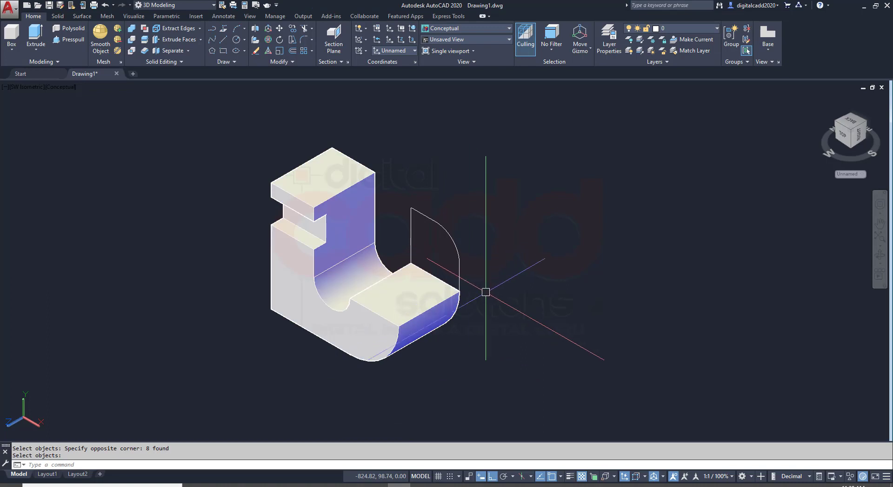
pyautogui.keyDown('shift'); pyautogui.moveTo(504, 353); pyautogui.dragTo(363, 316, button='middle'); pyautogui.keyUp('shift')
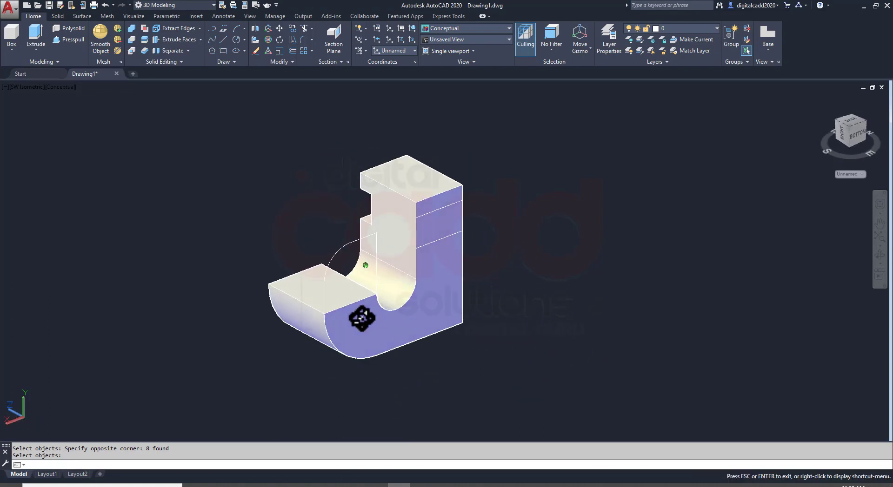
pyautogui.press('Return')
pyautogui.scroll(2, 363, 327)
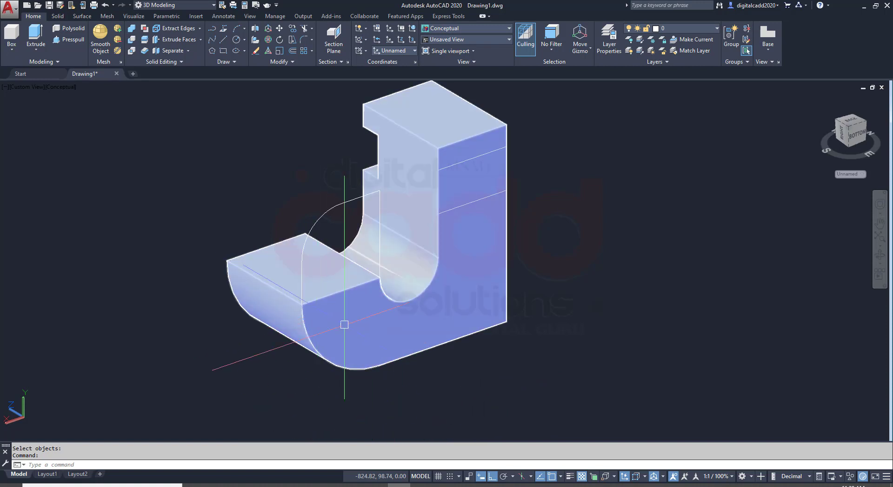
pyautogui.moveTo(409, 328); pyautogui.dragTo(389, 306, button='middle')
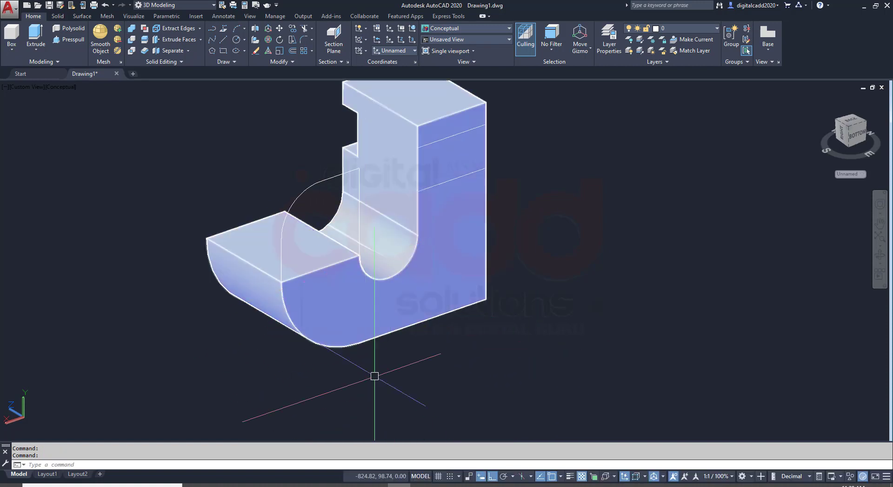
pyautogui.click(327, 484)
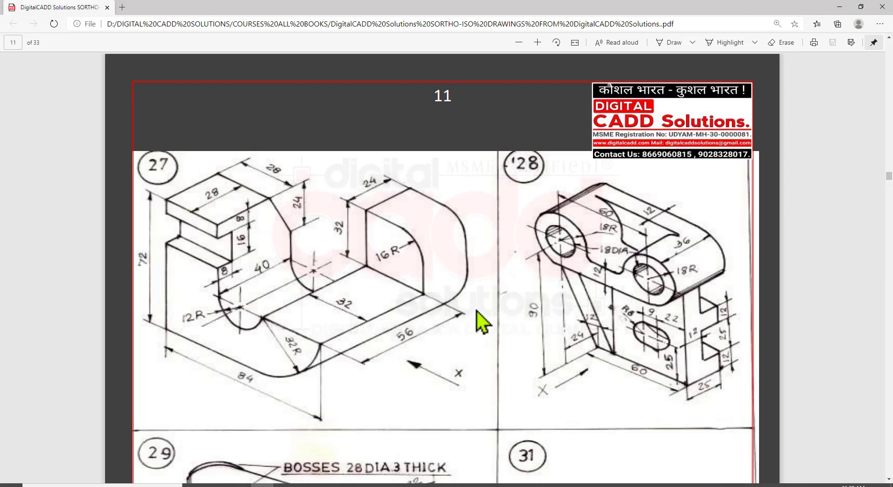
pyautogui.click(421, 485)
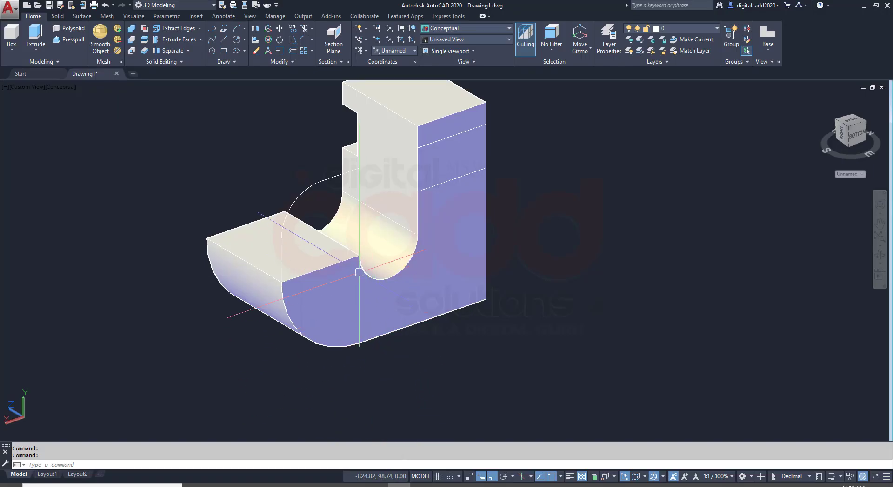
# Draw a vertical dividing line on the front face and press-pull the lower area 16 deep
pyautogui.write('l')
pyautogui.press('Return')
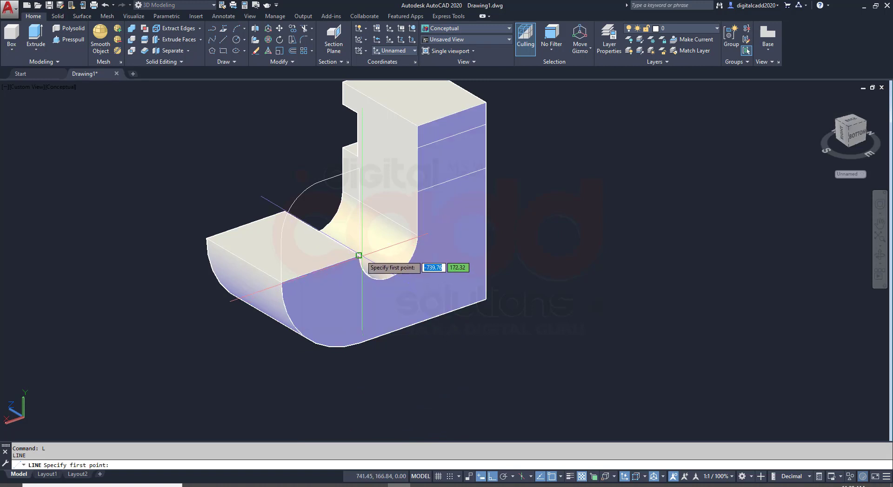
pyautogui.click(358, 255)
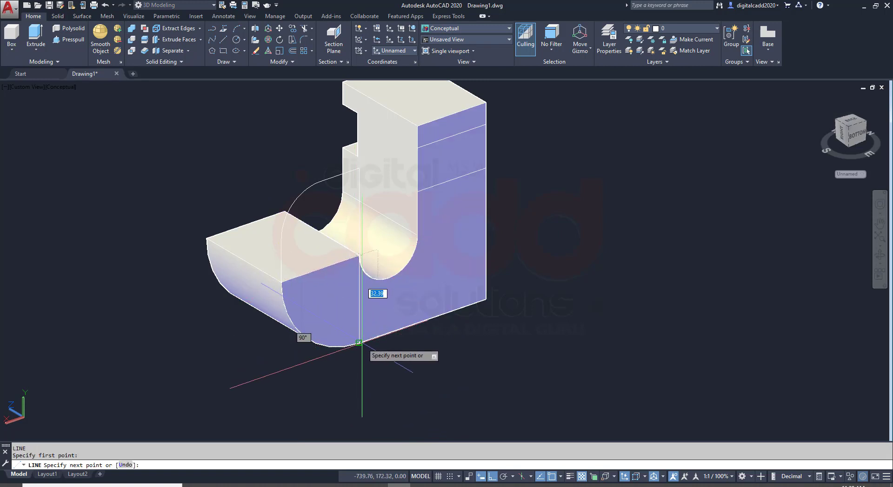
pyautogui.click(358, 343)
pyautogui.press('Return')
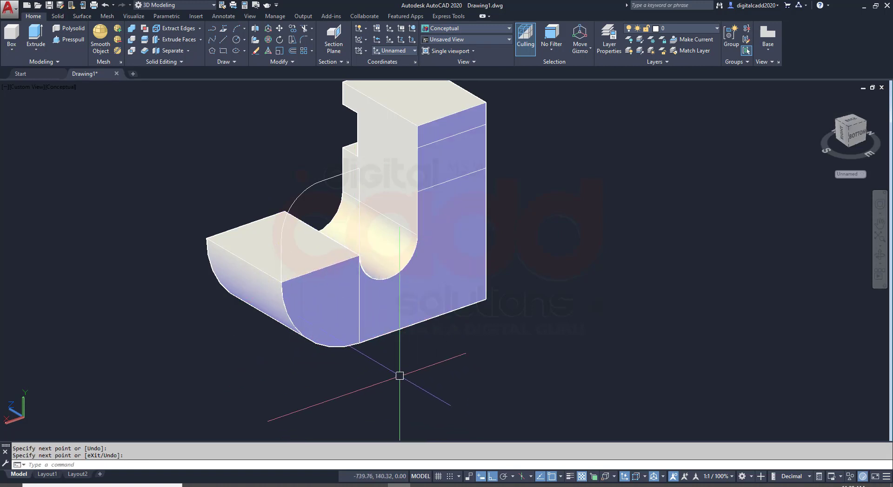
pyautogui.click(328, 311)
pyautogui.write('16')
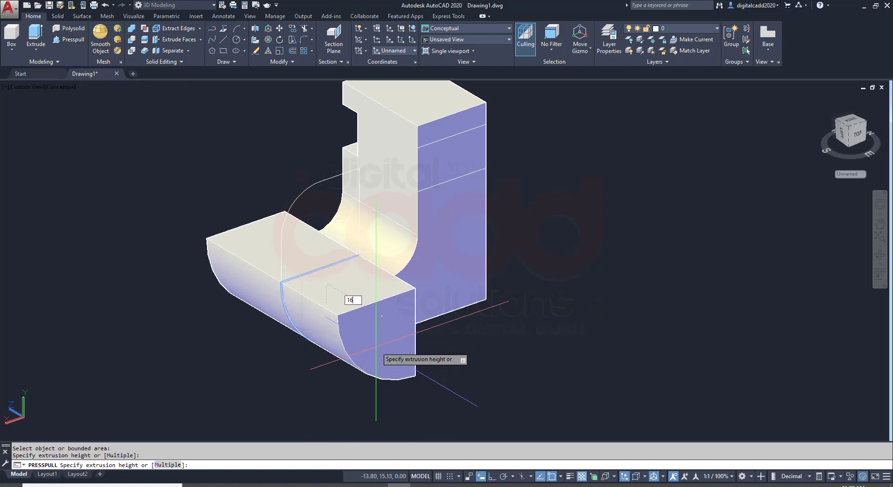
pyautogui.press('Return')
# Press-pull the arc-bounded face of the right-hand block 24 deep
pyautogui.moveTo(448, 371)
pyautogui.keyDown('shift'); pyautogui.mouseDown(button='middle')
pyautogui.moveTo(613, 324)
pyautogui.moveTo(623, 356)
pyautogui.mouseUp(button='middle'); pyautogui.keyUp('shift')
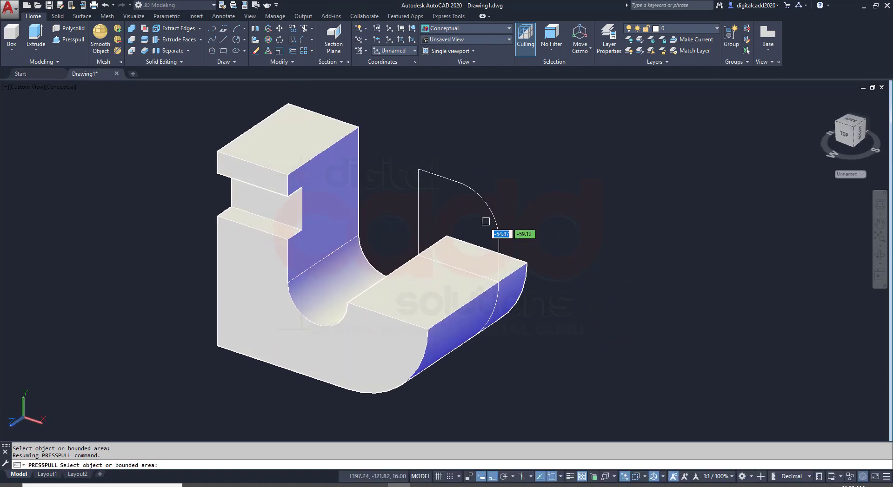
pyautogui.click(465, 212)
pyautogui.write('24')
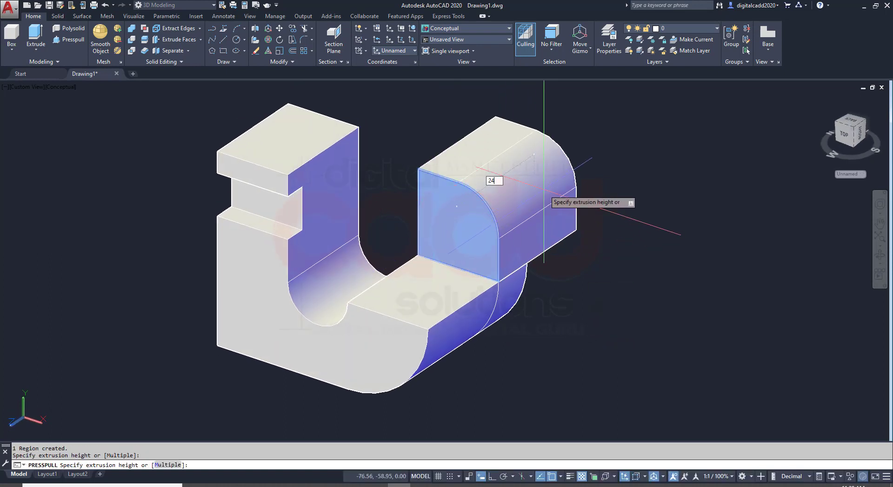
pyautogui.press('Return')
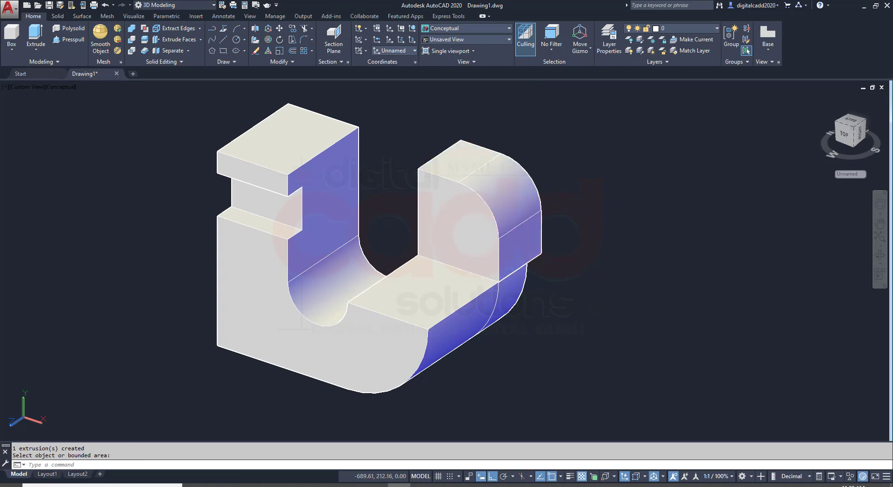
pyautogui.press('Return')
# Move the rounded right-hand block by its corner so it sits flush with the base
pyautogui.write('m')
pyautogui.press('Return')
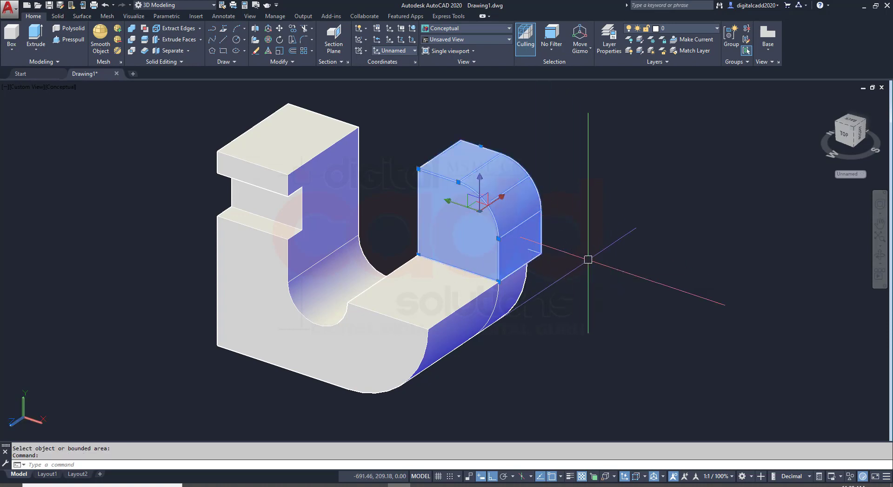
pyautogui.scroll(3, 576, 263)
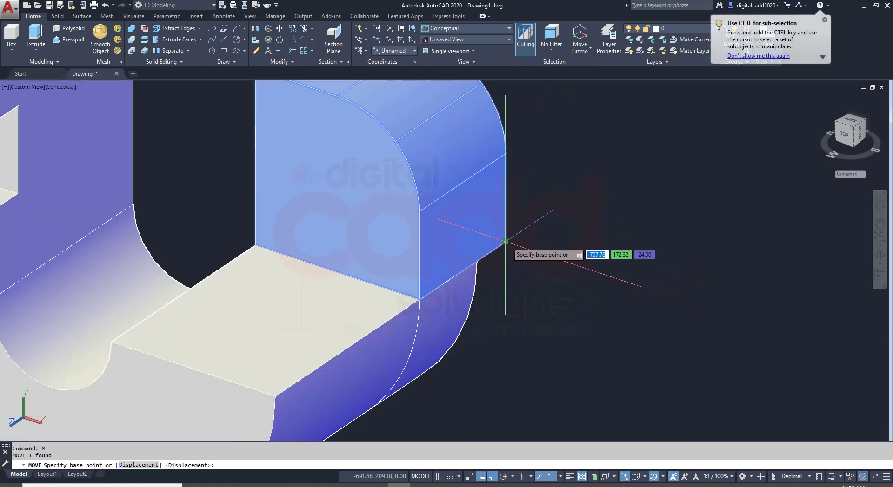
pyautogui.click(506, 240)
pyautogui.click(516, 273)
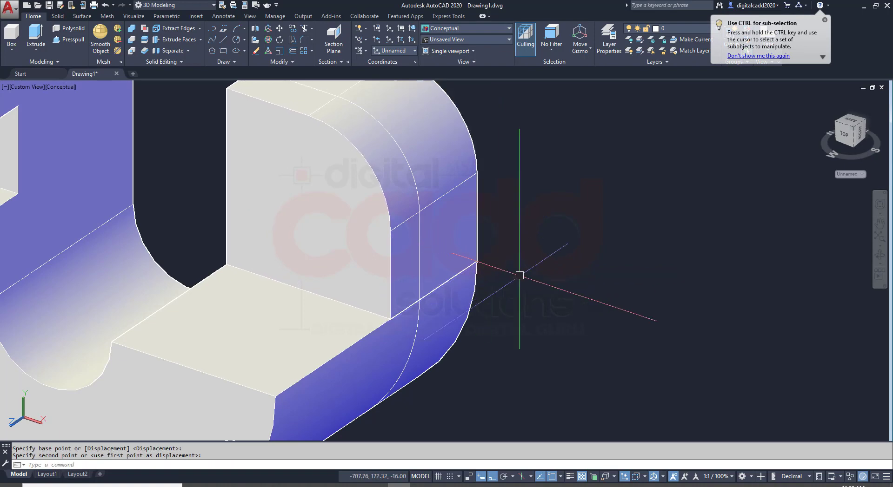
pyautogui.scroll(-5, 518, 274)
pyautogui.moveTo(522, 269)
pyautogui.keyDown('shift'); pyautogui.mouseDown(button='middle')
pyautogui.moveTo(486, 282)
pyautogui.moveTo(353, 219)
pyautogui.moveTo(348, 163)
pyautogui.moveTo(191, 260)
pyautogui.moveTo(199, 295)
pyautogui.moveTo(308, 319)
pyautogui.moveTo(537, 311)
pyautogui.moveTo(522, 279)
pyautogui.moveTo(494, 291)
pyautogui.mouseUp(button='middle'); pyautogui.keyUp('shift')
pyautogui.hotkey('alt', 'Tab')
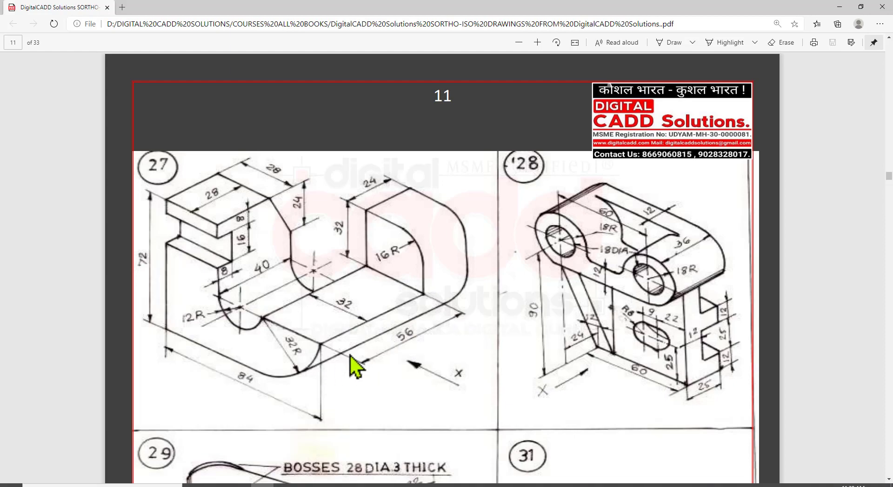
# Union all the pieces into a single U-shaped solid
pyautogui.hotkey('alt', 'Tab')
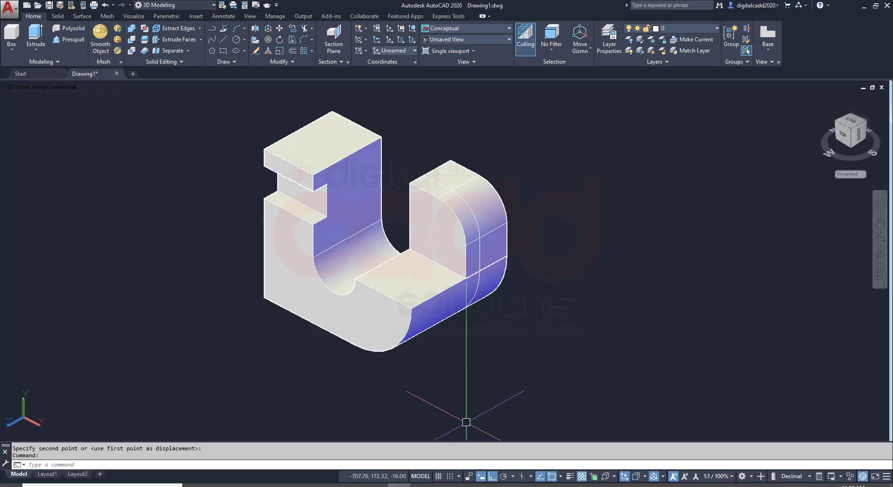
pyautogui.moveTo(464, 422)
pyautogui.keyDown('shift'); pyautogui.mouseDown(button='middle')
pyautogui.moveTo(450, 312)
pyautogui.moveTo(416, 312)
pyautogui.moveTo(631, 338)
pyautogui.moveTo(510, 344)
pyautogui.moveTo(406, 255)
pyautogui.moveTo(339, 263)
pyautogui.moveTo(346, 303)
pyautogui.moveTo(549, 322)
pyautogui.moveTo(676, 313)
pyautogui.moveTo(671, 324)
pyautogui.mouseUp(button='middle'); pyautogui.keyUp('shift')
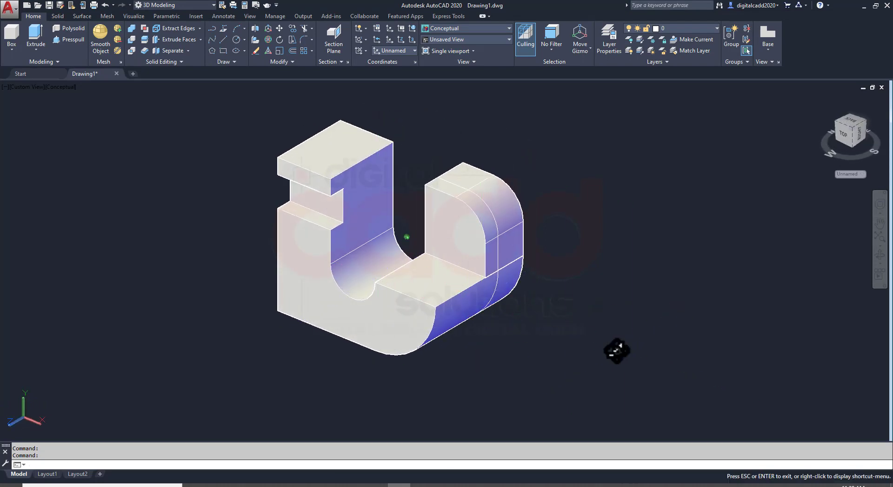
pyautogui.keyDown('shift'); pyautogui.moveTo(615, 351); pyautogui.dragTo(355, 335, button='middle'); pyautogui.keyUp('shift')
pyautogui.moveTo(369, 233)
pyautogui.keyDown('shift'); pyautogui.mouseDown(button='middle')
pyautogui.moveTo(414, 300)
pyautogui.moveTo(373, 199)
pyautogui.moveTo(504, 353)
pyautogui.moveTo(643, 341)
pyautogui.moveTo(392, 441)
pyautogui.mouseUp(button='middle'); pyautogui.keyUp('shift')
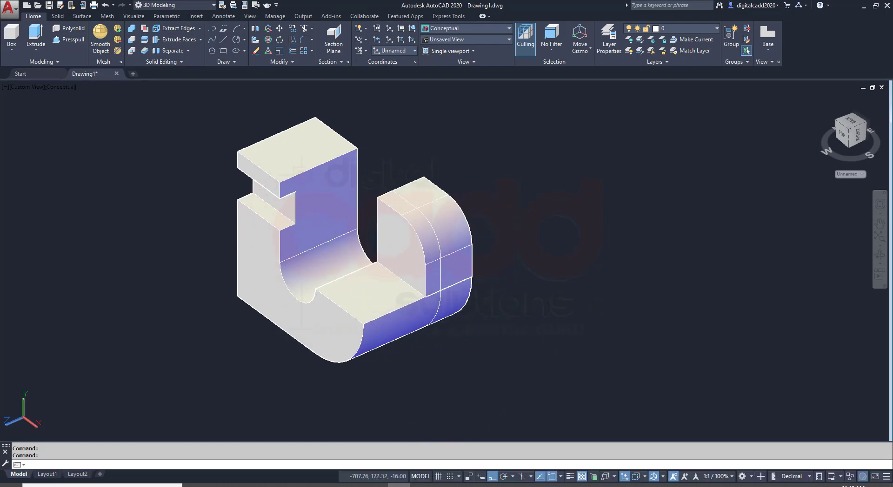
pyautogui.click(135, 34)
pyautogui.click(478, 125)
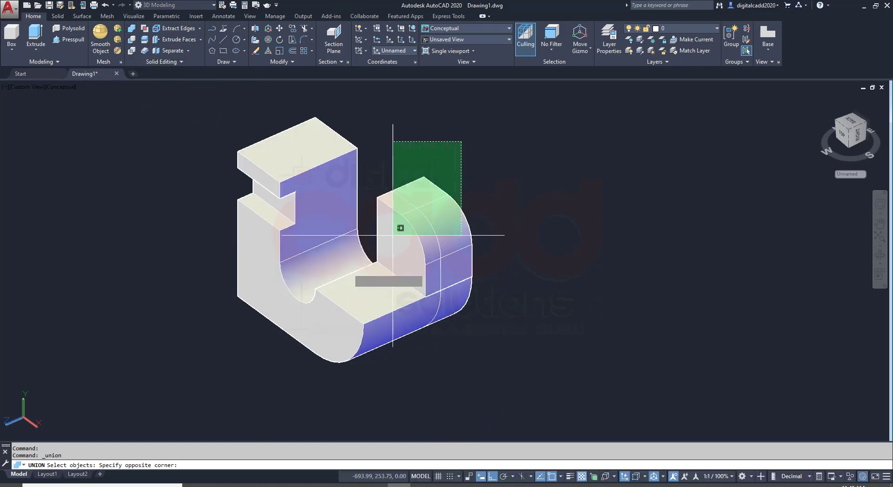
pyautogui.click(235, 401)
pyautogui.press('Return')
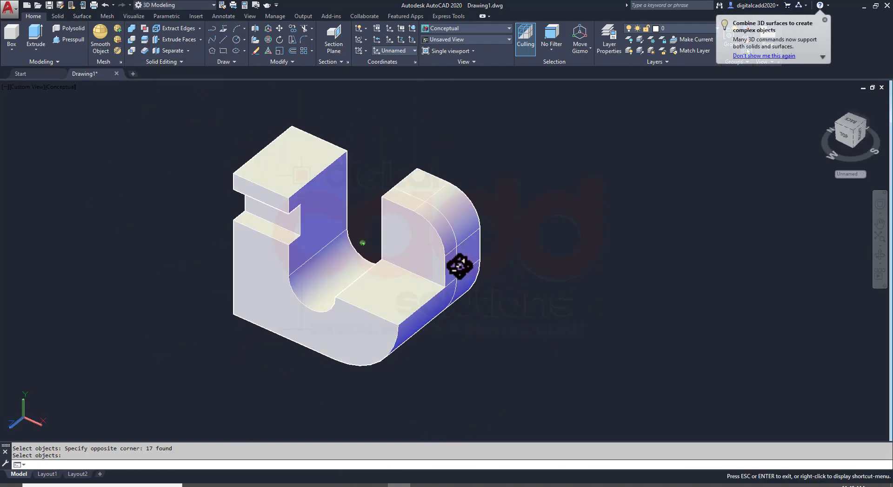
pyautogui.keyDown('shift'); pyautogui.moveTo(371, 265); pyautogui.dragTo(459, 261, button='middle'); pyautogui.keyUp('shift')
# Erase the leftover 2D profile lines and recentre the solid in the view
pyautogui.click(402, 300)
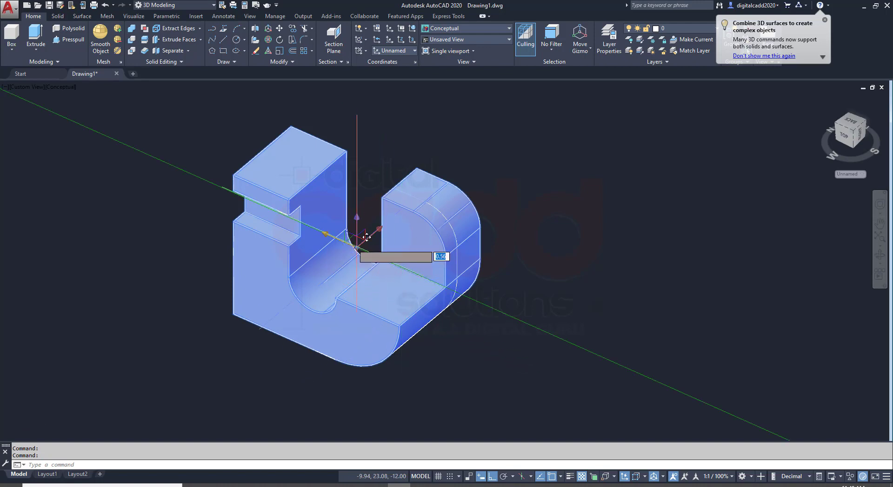
pyautogui.click(172, 182)
pyautogui.press('Escape')
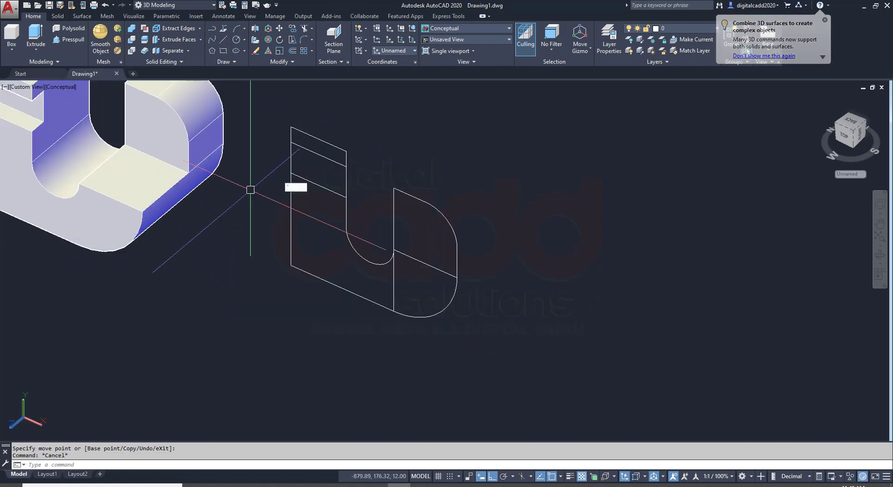
pyautogui.click(273, 109)
pyautogui.click(499, 368)
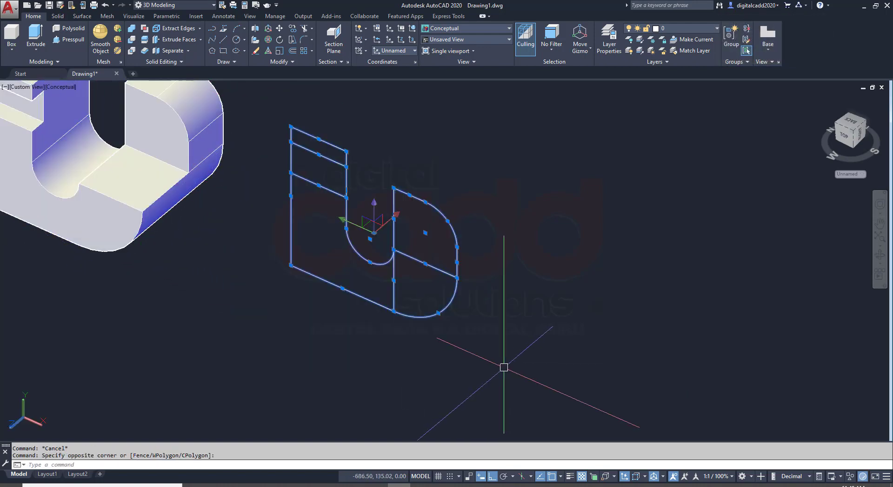
pyautogui.press('Delete')
pyautogui.keyDown('shift'); pyautogui.moveTo(370, 335); pyautogui.dragTo(490, 303, button='middle'); pyautogui.keyUp('shift')
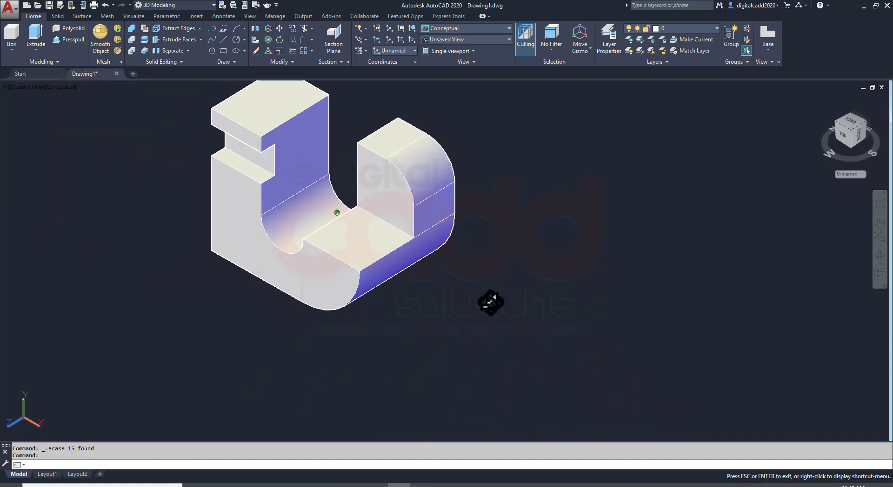
pyautogui.moveTo(479, 270); pyautogui.dragTo(478, 323, button='middle')
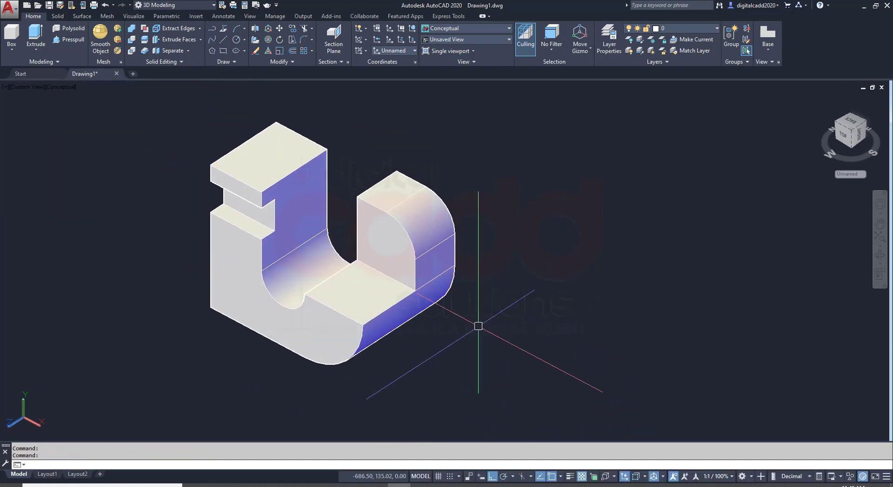
# Set the visual style to Shaded and the view to SE Isometric
pyautogui.click(61, 88)
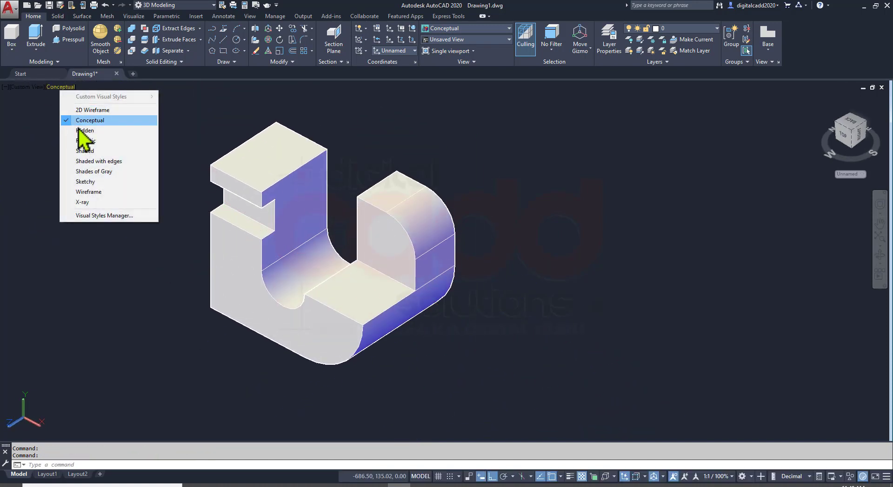
pyautogui.click(96, 151)
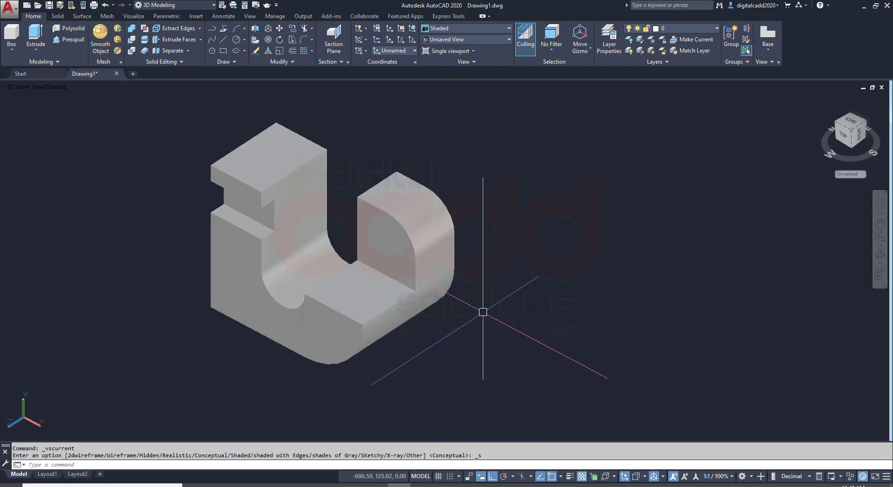
pyautogui.click(23, 87)
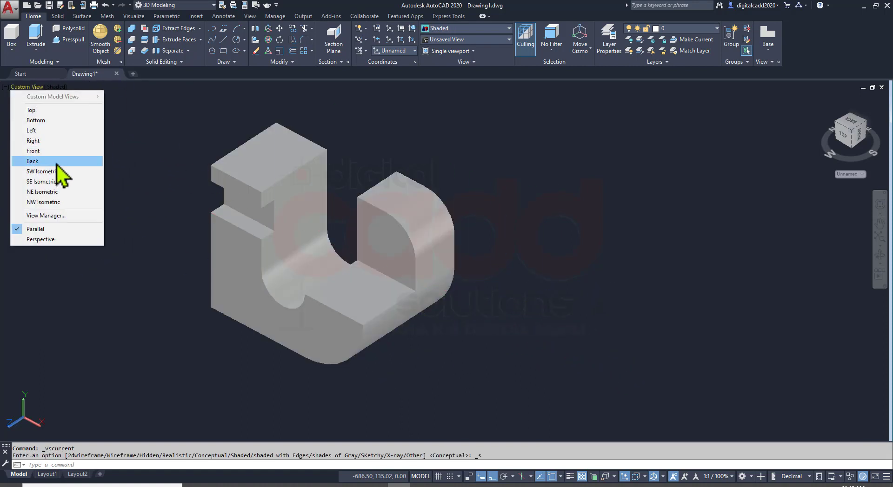
pyautogui.click(54, 182)
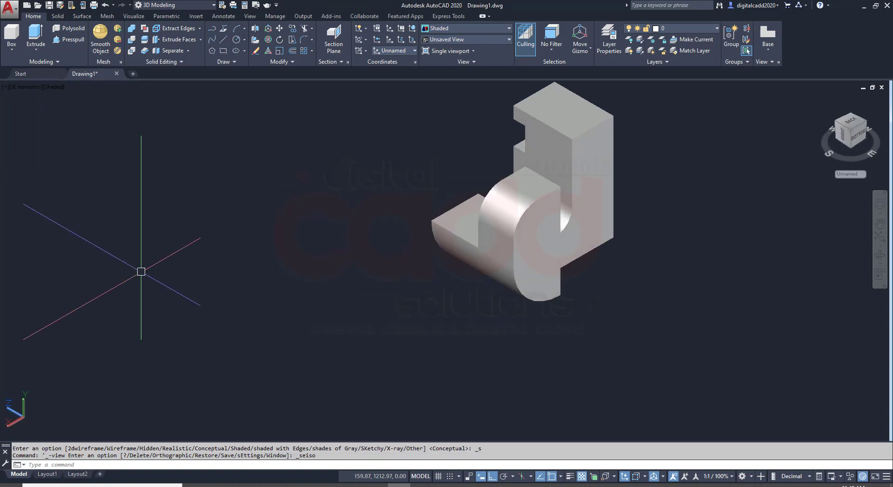
# Reset the UCS to World and bring up the reference drawing PDF
pyautogui.write('U')
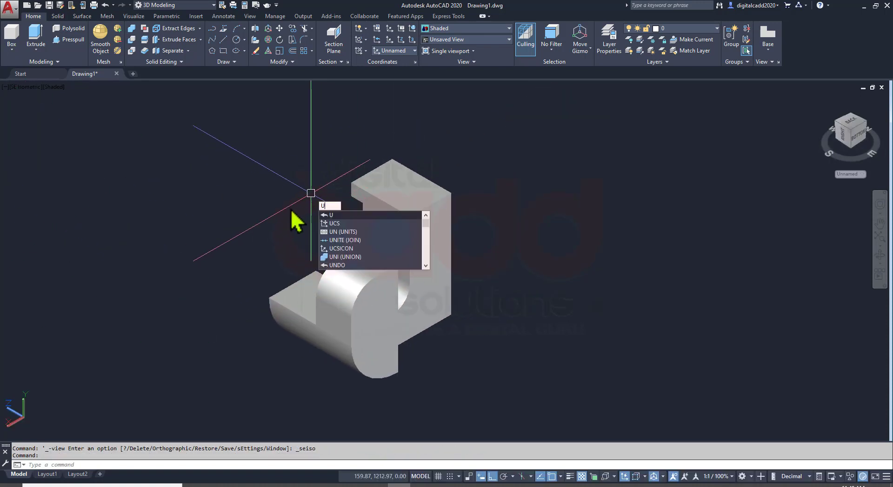
pyautogui.write('CS')
pyautogui.press('Return')
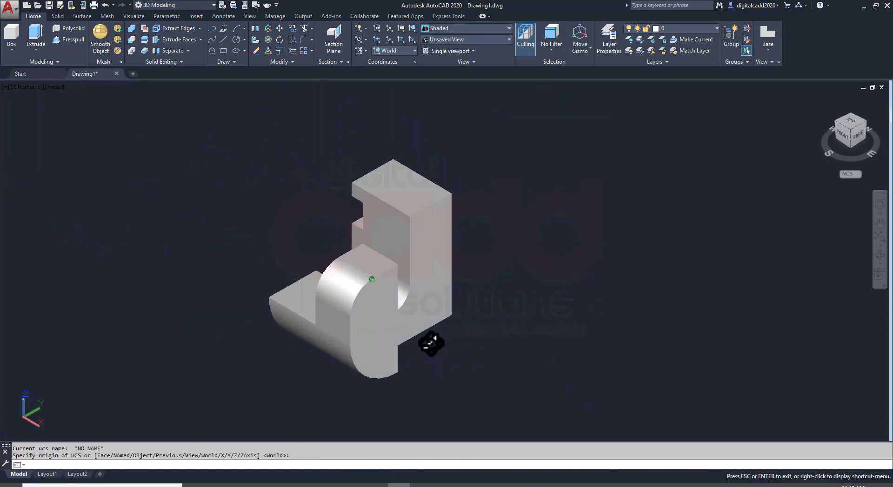
pyautogui.moveTo(431, 344)
pyautogui.keyDown('shift'); pyautogui.mouseDown(button='middle')
pyautogui.moveTo(285, 255)
pyautogui.moveTo(305, 354)
pyautogui.moveTo(392, 330)
pyautogui.moveTo(641, 338)
pyautogui.moveTo(586, 348)
pyautogui.moveTo(624, 350)
pyautogui.mouseUp(button='middle'); pyautogui.keyUp('shift')
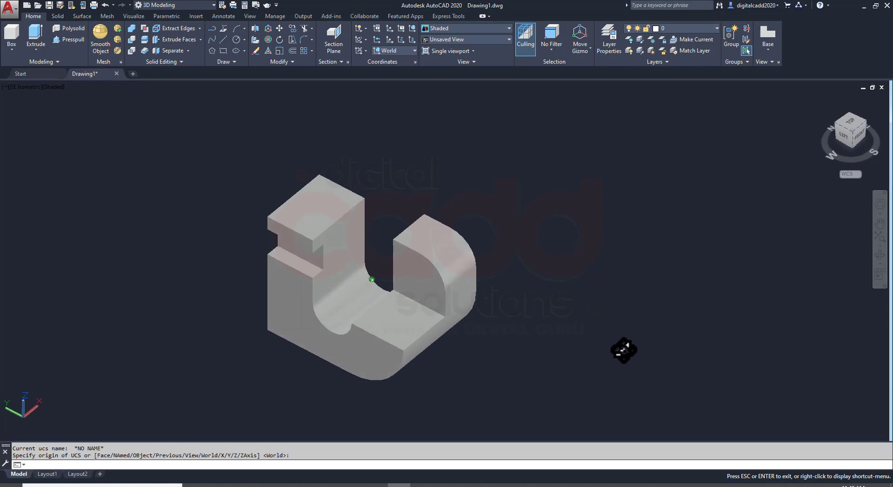
pyautogui.press('Return')
pyautogui.scroll(2, 447, 358)
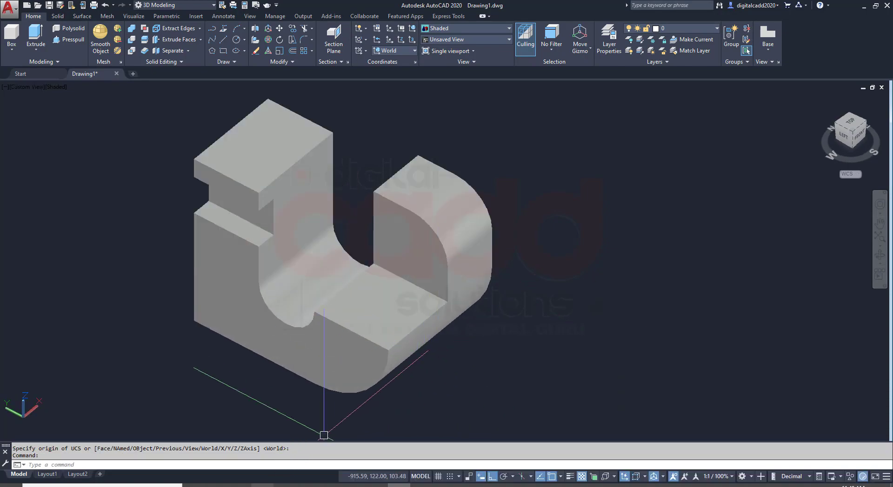
pyautogui.hotkey('alt', 'Tab')
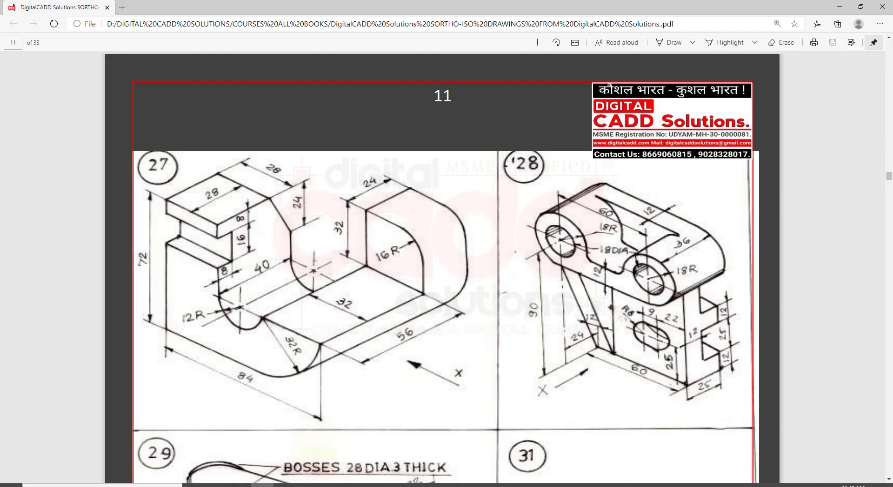
# Back in AutoCAD, measure the floor edge between the two uprights with DIST, reading 32.00
pyautogui.hotkey('alt', 'Tab')
pyautogui.keyDown('shift'); pyautogui.moveTo(539, 350); pyautogui.dragTo(529, 351, button='middle'); pyautogui.keyUp('shift')
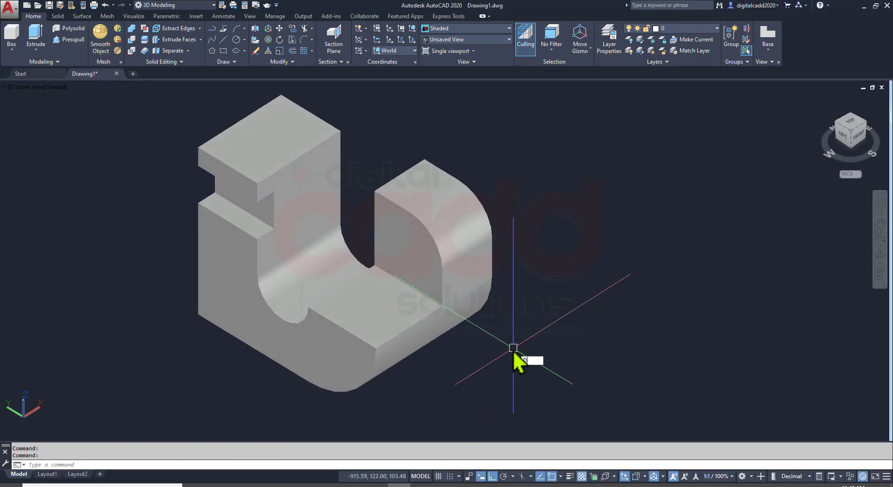
pyautogui.write('I')
pyautogui.press('Return')
pyautogui.scroll(2, 513, 354)
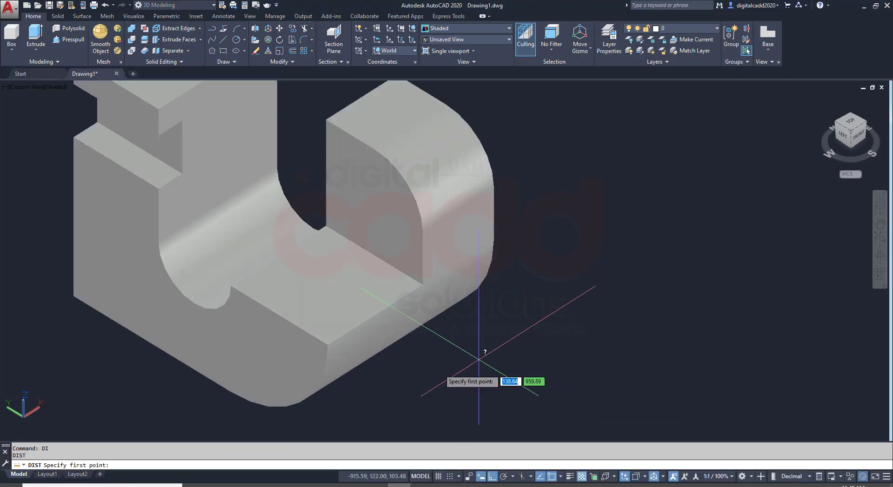
pyautogui.click(328, 344)
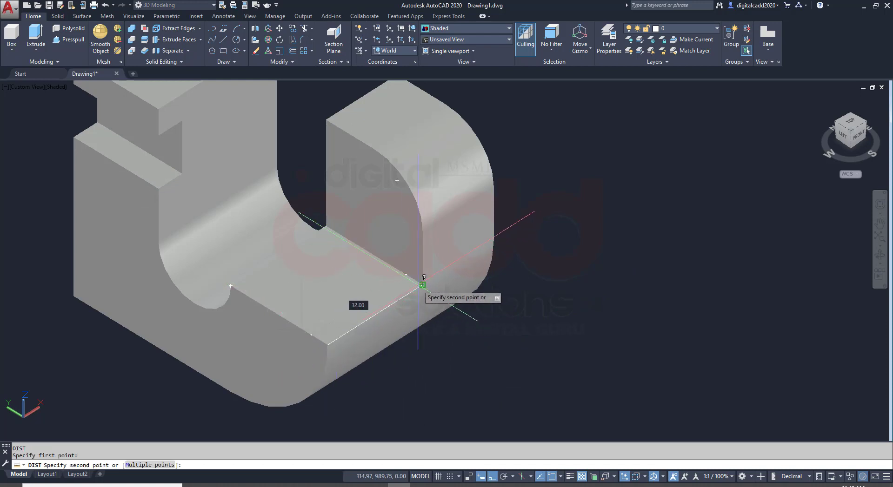
pyautogui.press('Escape')
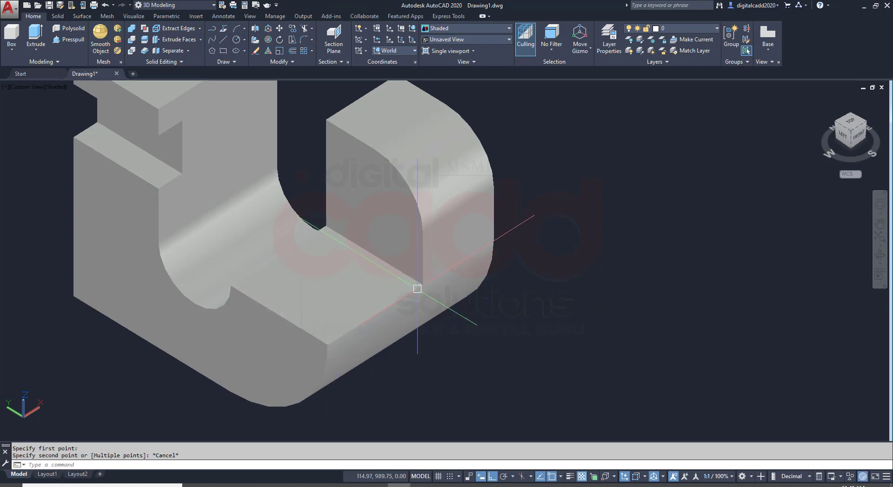
pyautogui.moveTo(593, 331); pyautogui.dragTo(559, 355, button='middle')
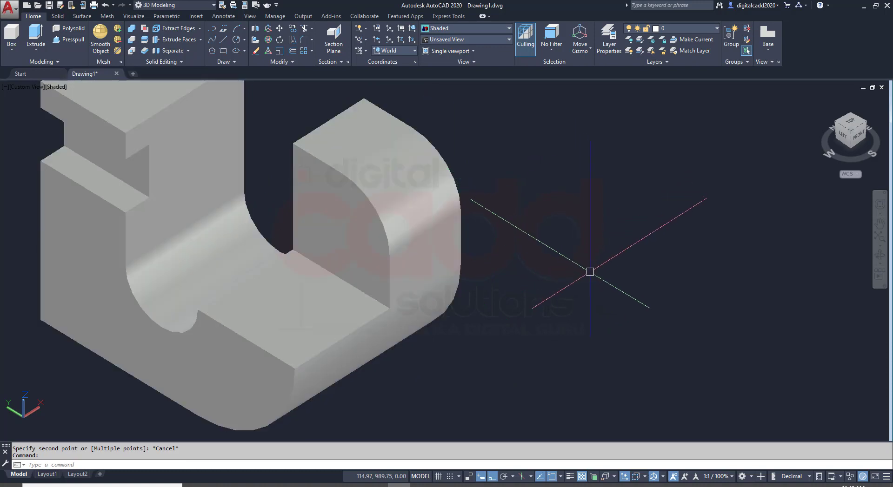
pyautogui.moveTo(507, 280)
pyautogui.keyDown('shift'); pyautogui.mouseDown(button='middle')
pyautogui.moveTo(361, 297)
pyautogui.moveTo(358, 285)
pyautogui.moveTo(358, 323)
pyautogui.mouseUp(button='middle'); pyautogui.keyUp('shift')
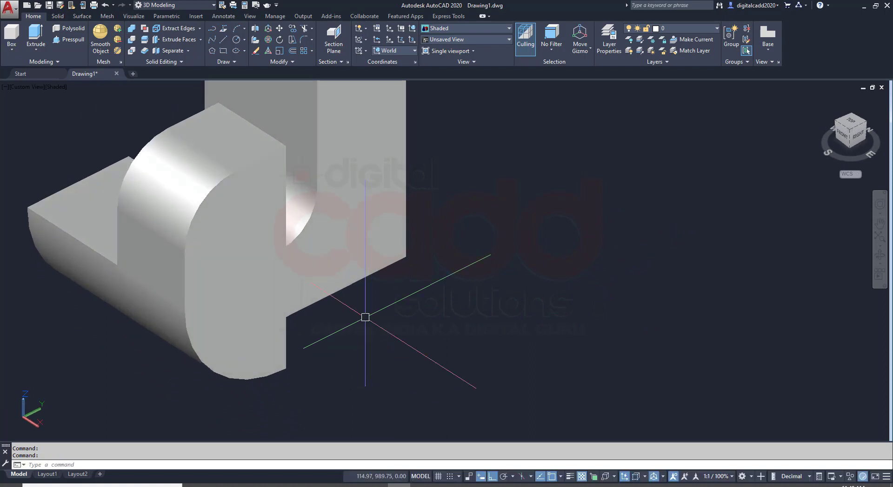
# Draw a line across the boss face from its corner to split the face
pyautogui.write('L')
pyautogui.press('Return')
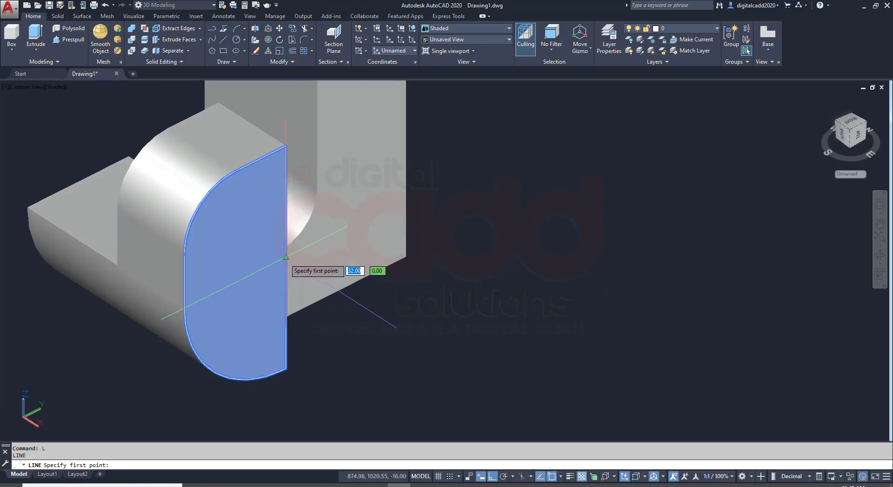
pyautogui.click(286, 257)
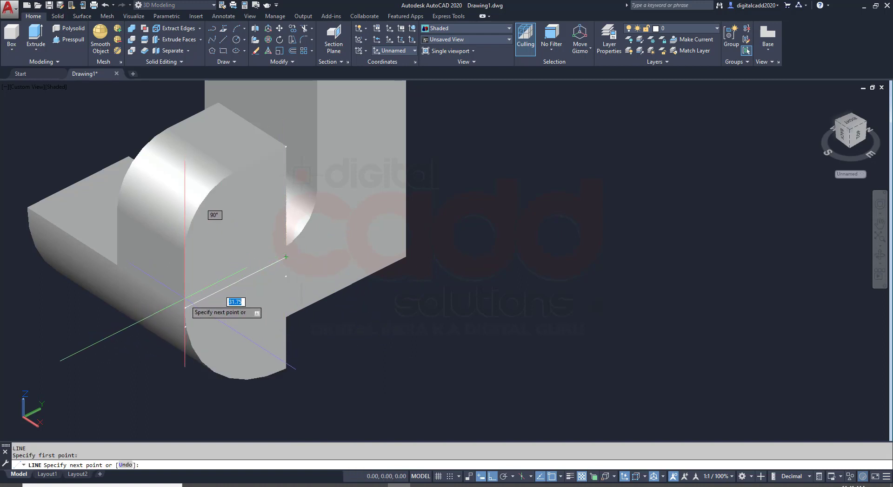
pyautogui.click(184, 309)
pyautogui.press('Return')
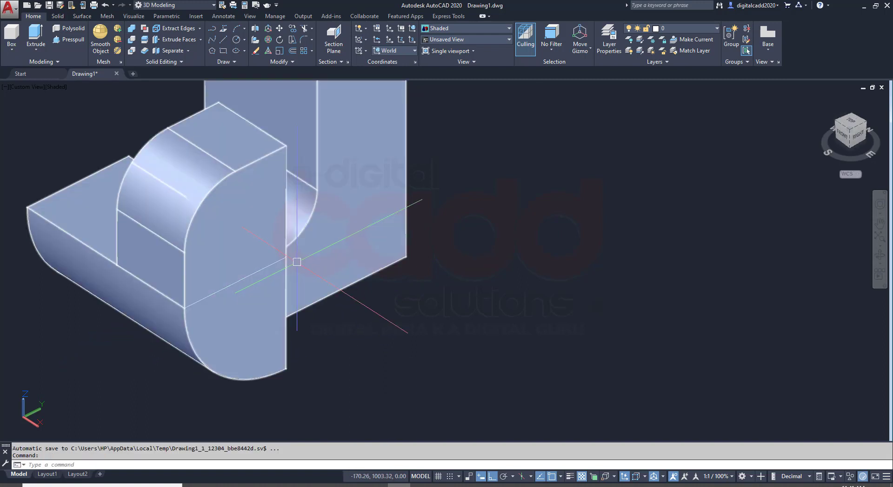
pyautogui.keyDown('shift'); pyautogui.moveTo(294, 258); pyautogui.dragTo(335, 302, button='middle'); pyautogui.keyUp('shift')
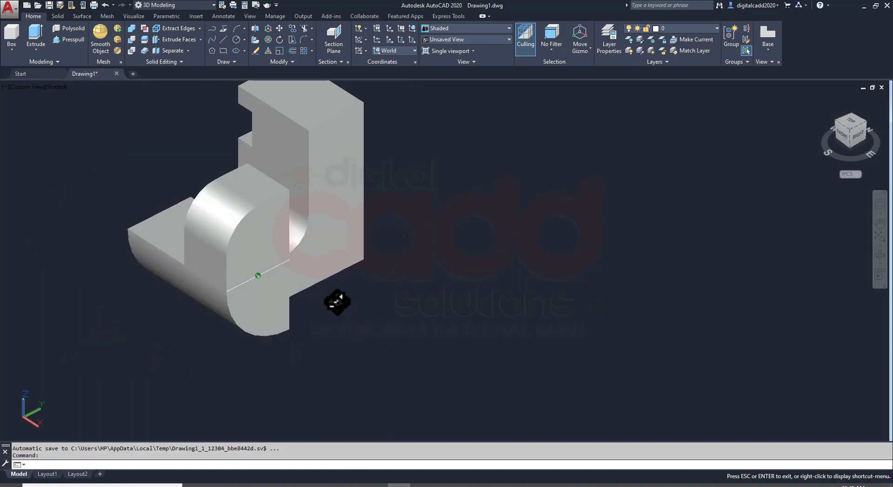
# Press-pull the boss face outward by 24
pyautogui.click(78, 46)
pyautogui.click(278, 229)
pyautogui.write('24')
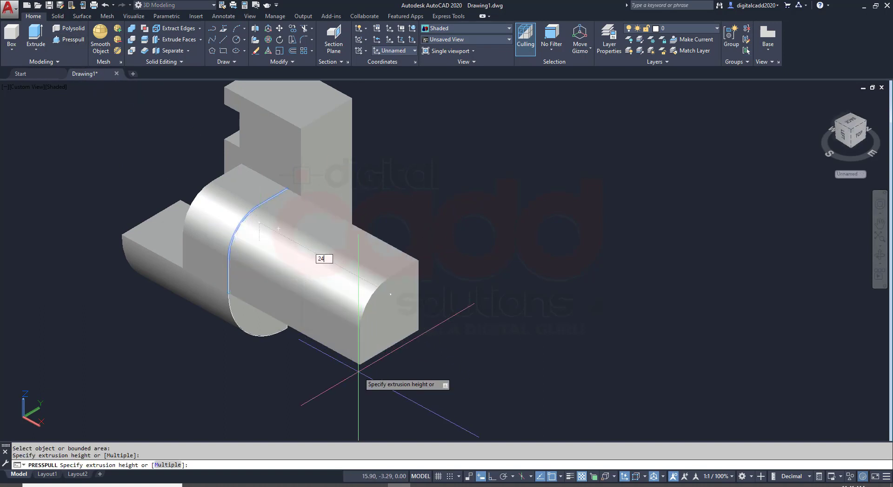
pyautogui.press('Return')
pyautogui.moveTo(349, 394)
pyautogui.keyDown('shift'); pyautogui.mouseDown(button='middle')
pyautogui.moveTo(378, 334)
pyautogui.moveTo(448, 327)
pyautogui.mouseUp(button='middle'); pyautogui.keyUp('shift')
# Push the bounded region on the prong through to cut it away
pyautogui.click(351, 264)
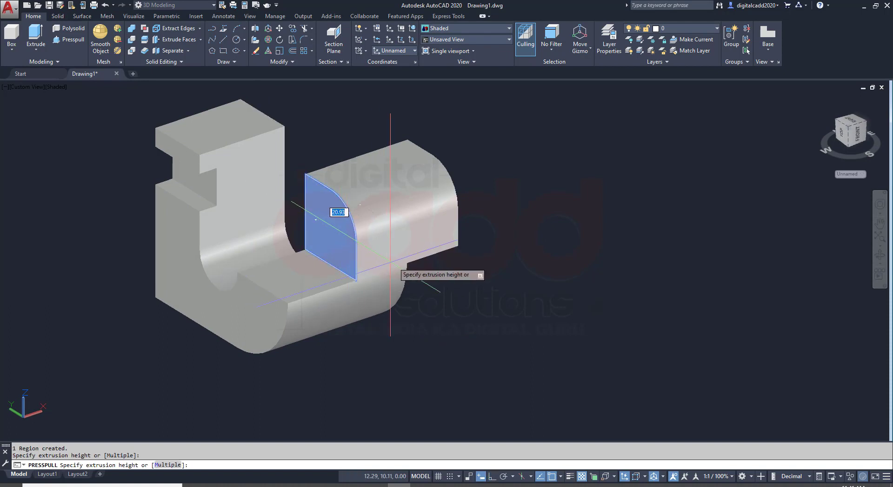
pyautogui.click(407, 263)
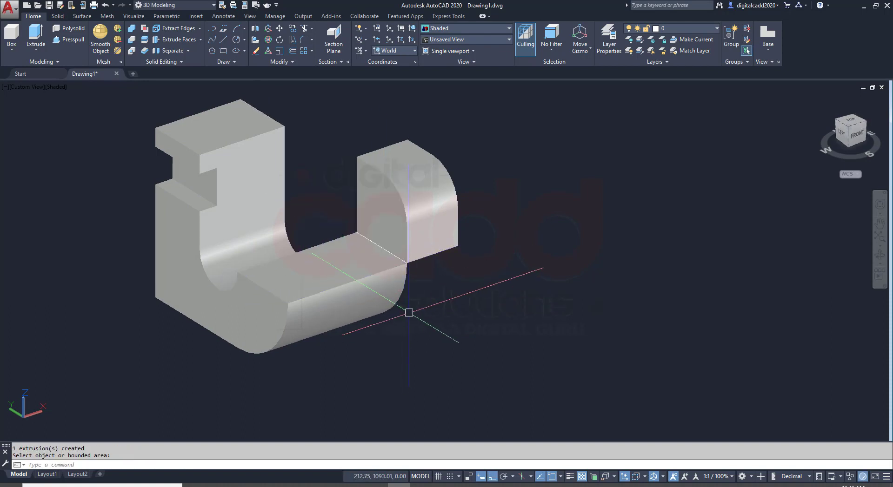
pyautogui.moveTo(408, 312)
pyautogui.keyDown('shift'); pyautogui.mouseDown(button='middle')
pyautogui.moveTo(445, 319)
pyautogui.moveTo(427, 328)
pyautogui.mouseUp(button='middle'); pyautogui.keyUp('shift')
pyautogui.press('Escape')
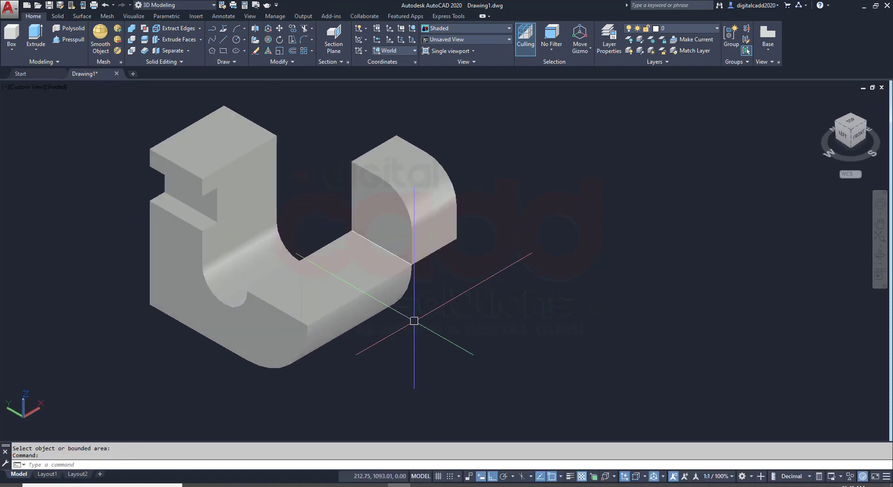
# Check an edge length on the model with DIST
pyautogui.write('DI')
pyautogui.press('Return')
pyautogui.scroll(2, 414, 321)
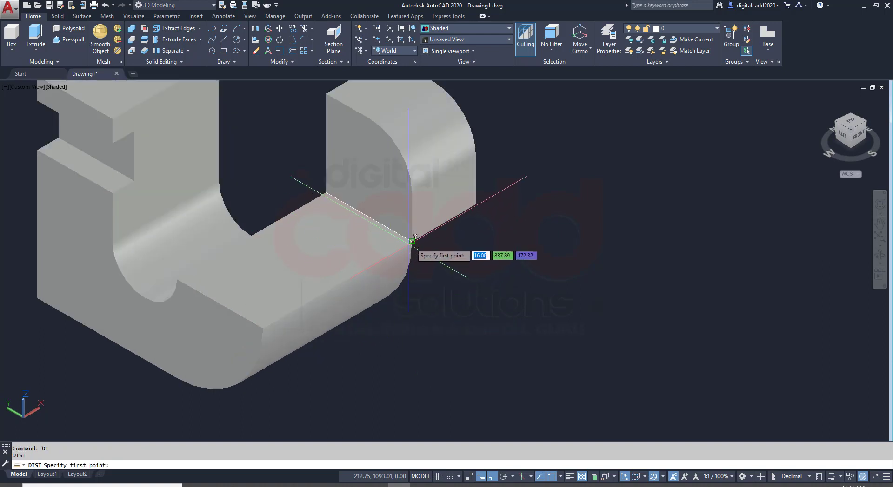
pyautogui.click(412, 241)
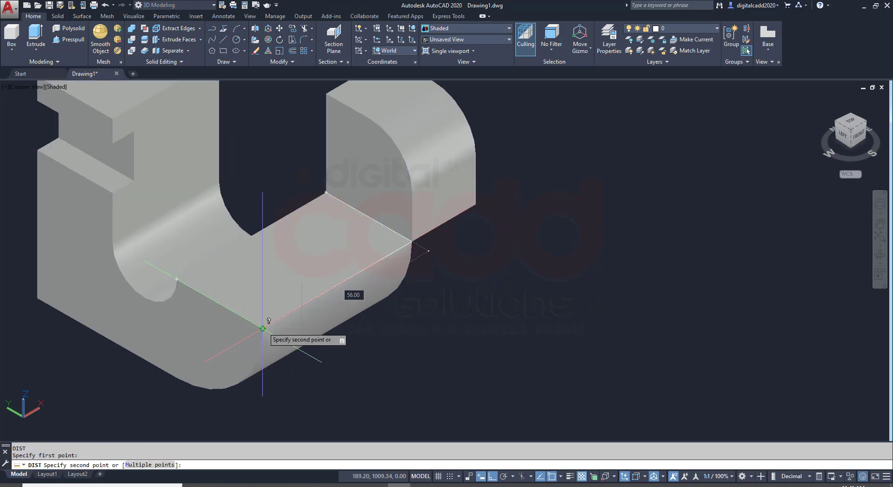
pyautogui.press('Escape')
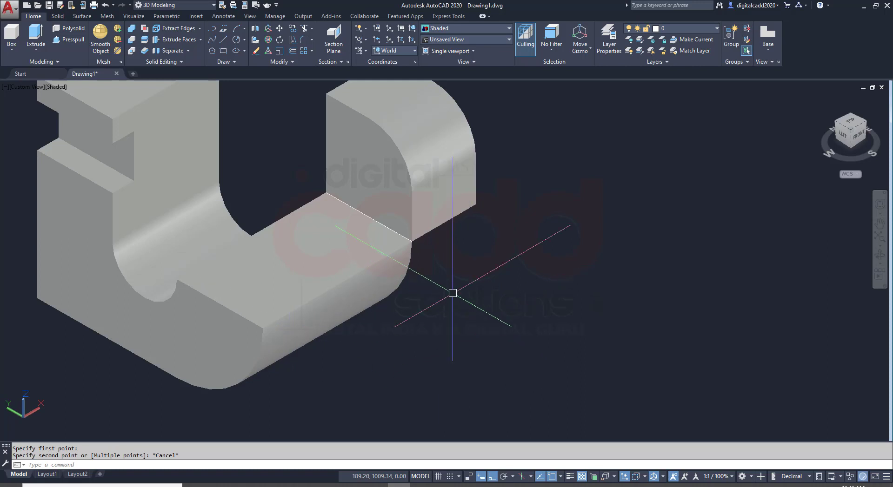
# Press-pull one more bounded face outward to add an extra extrusion
pyautogui.moveTo(510, 303)
pyautogui.keyDown('shift'); pyautogui.mouseDown(button='middle')
pyautogui.moveTo(314, 237)
pyautogui.moveTo(166, 114)
pyautogui.mouseUp(button='middle'); pyautogui.keyUp('shift')
pyautogui.click(70, 44)
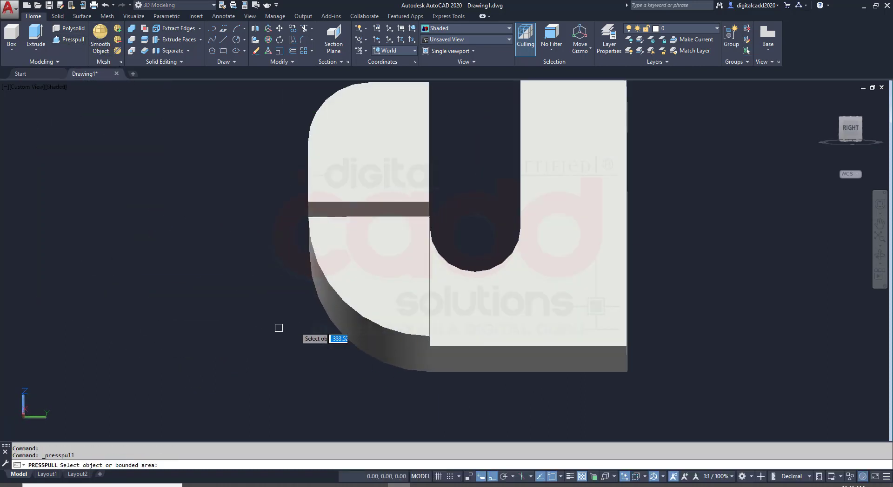
pyautogui.click(382, 253)
pyautogui.moveTo(383, 253)
pyautogui.keyDown('shift'); pyautogui.mouseDown(button='middle')
pyautogui.moveTo(485, 293)
pyautogui.moveTo(438, 259)
pyautogui.mouseUp(button='middle'); pyautogui.keyUp('shift')
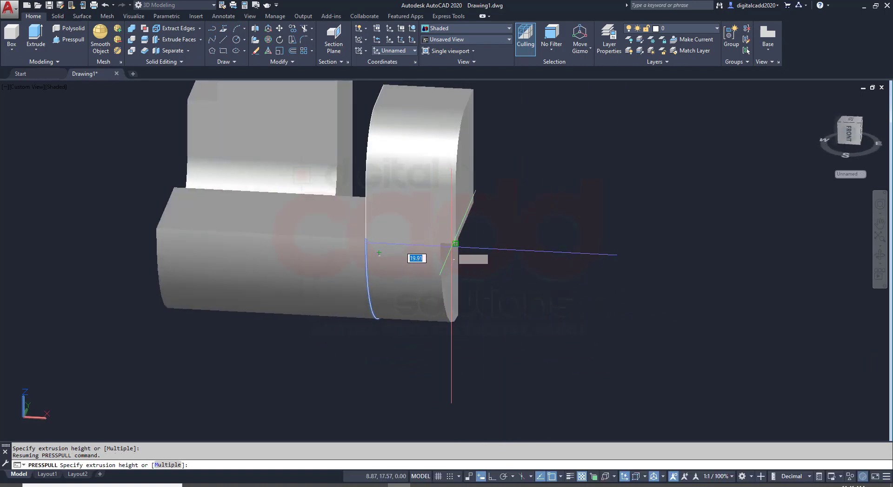
pyautogui.click(455, 317)
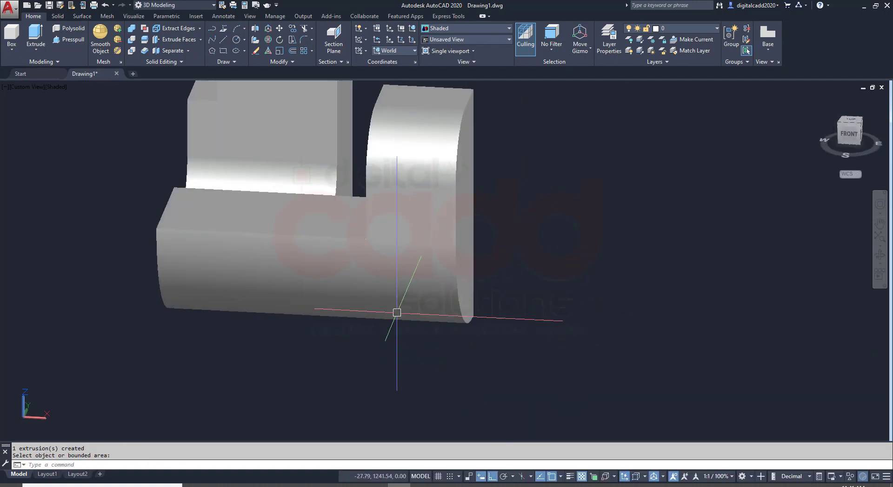
pyautogui.scroll(-5, 398, 313)
pyautogui.moveTo(455, 333)
pyautogui.keyDown('shift'); pyautogui.mouseDown(button='middle')
pyautogui.moveTo(552, 338)
pyautogui.moveTo(514, 359)
pyautogui.mouseUp(button='middle'); pyautogui.keyUp('shift')
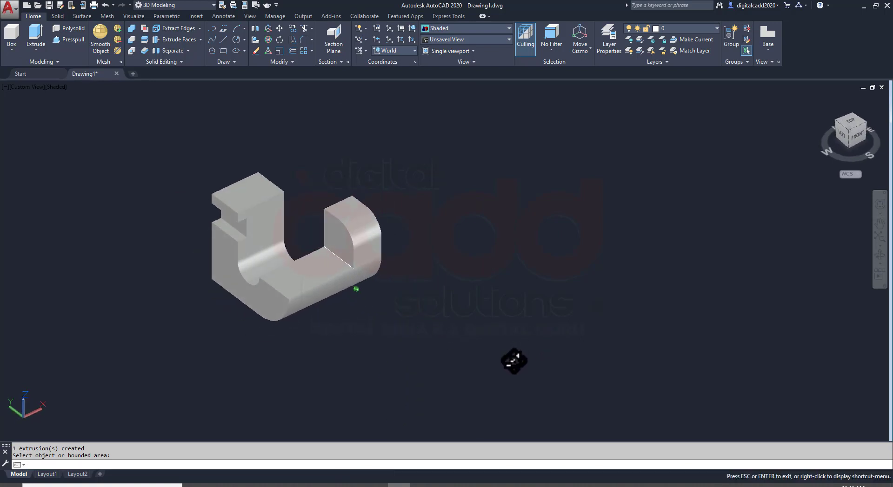
# Window-select the stray line on the front block and delete it
pyautogui.press('Escape')
pyautogui.scroll(5, 169, 139)
pyautogui.keyDown('ctrl'); pyautogui.click(193, 143); pyautogui.keyUp('ctrl')
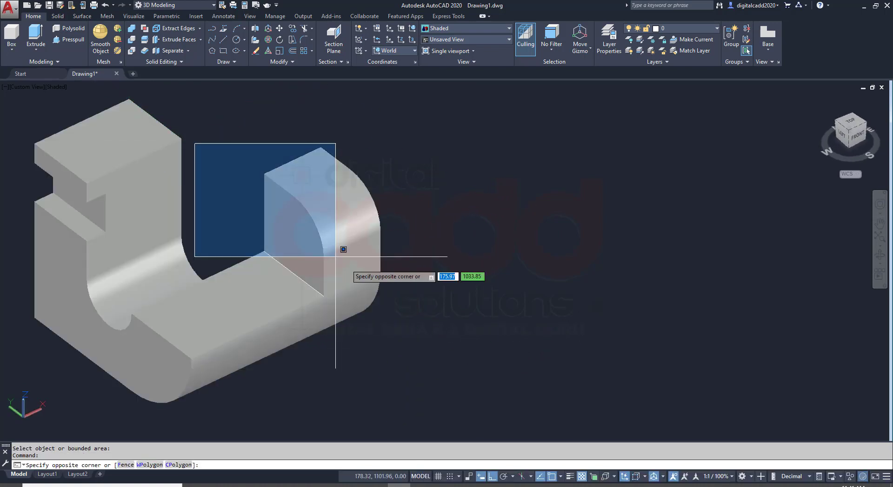
pyautogui.keyDown('ctrl'); pyautogui.click(353, 316); pyautogui.keyUp('ctrl')
pyautogui.press('Delete')
# Switch the viewport to the SE Isometric preset view
pyautogui.scroll(-2, 369, 223)
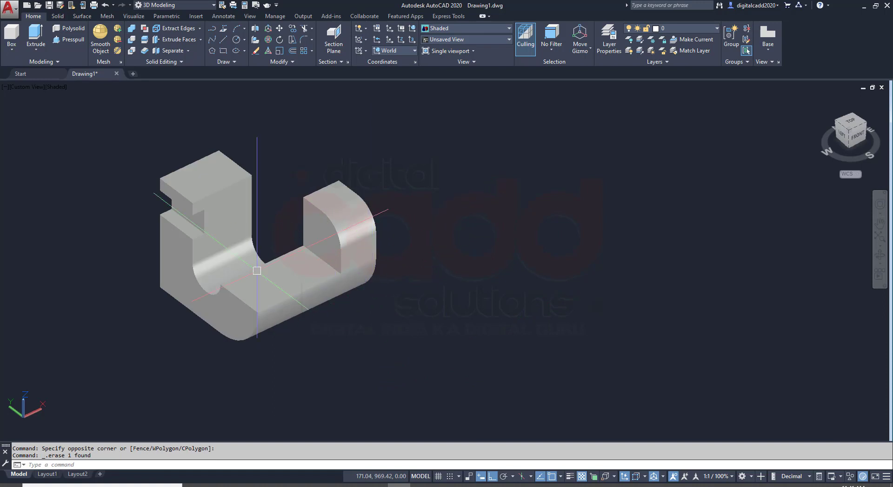
pyautogui.click(31, 88)
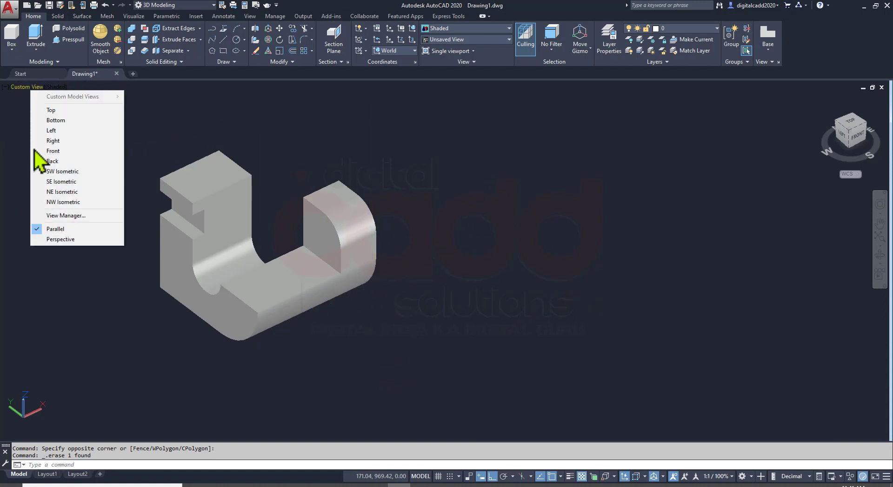
pyautogui.click(54, 183)
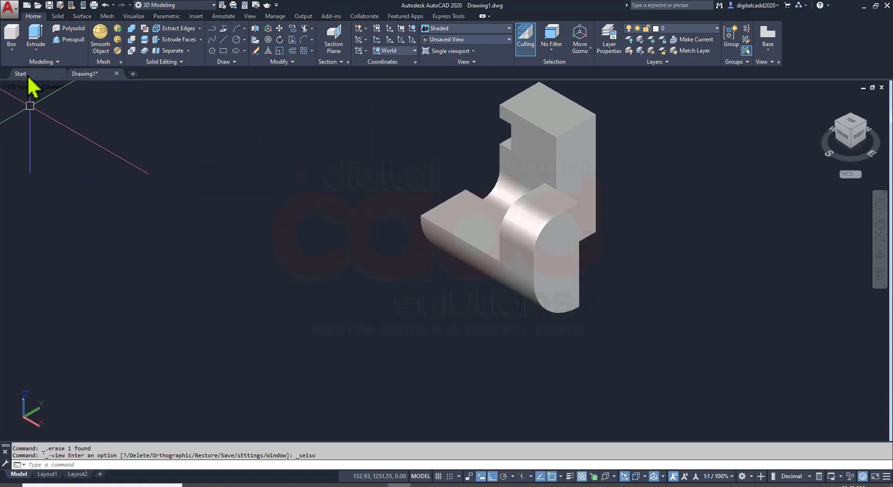
pyautogui.moveTo(525, 270); pyautogui.dragTo(328, 326, button='middle')
# Try a 3DROTATE on the solid, then cancel it and undo the changes
pyautogui.click(340, 289)
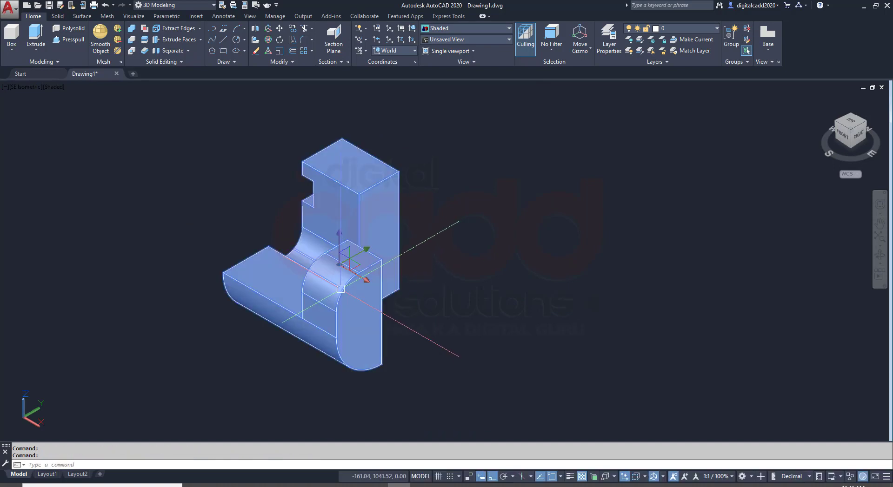
pyautogui.click(268, 39)
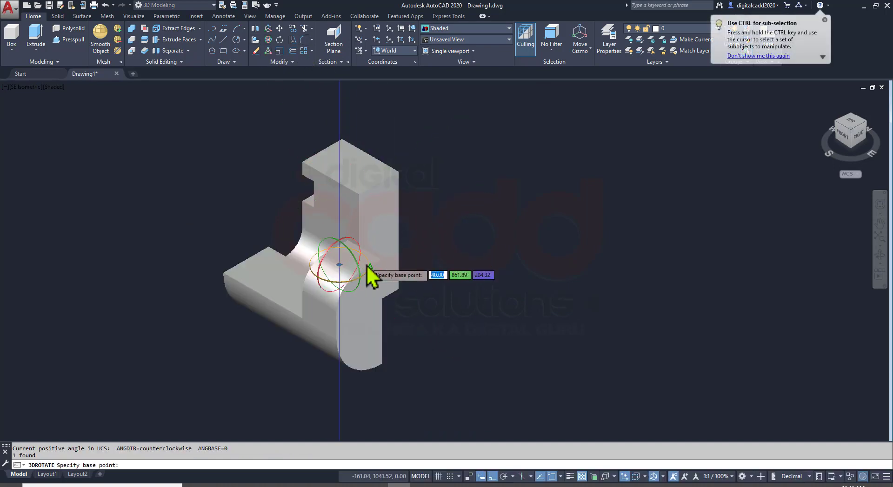
pyautogui.click(344, 263)
pyautogui.click(345, 282)
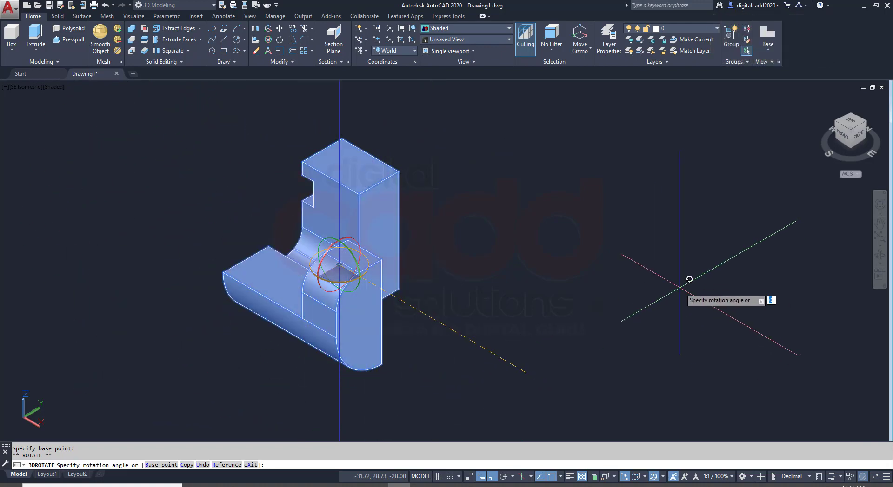
pyautogui.press('Escape')
pyautogui.press('Escape')
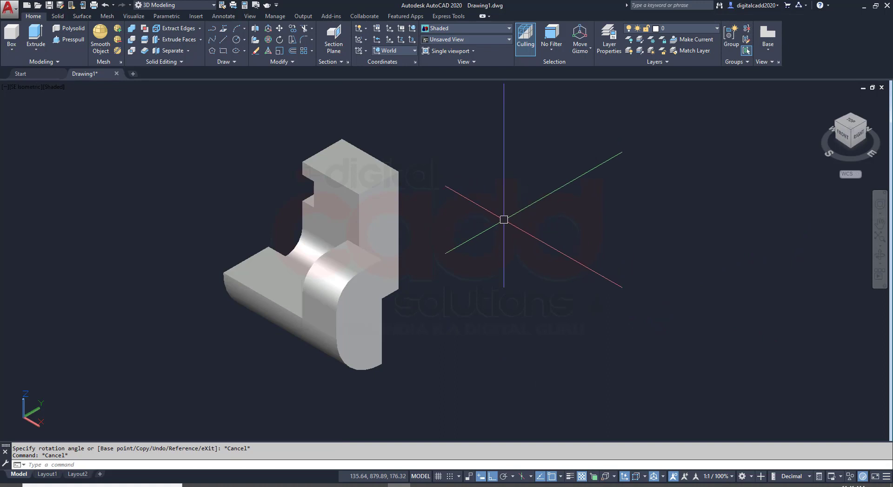
pyautogui.hotkey('ctrl', 'z')
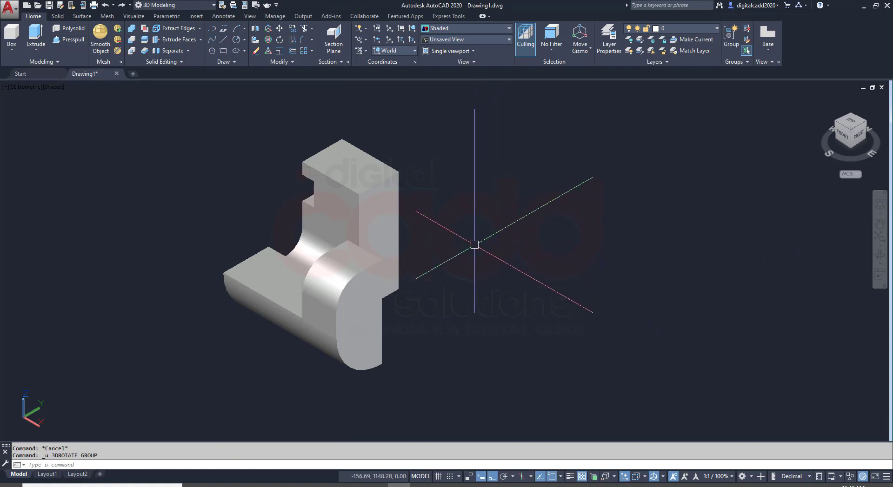
pyautogui.hotkey('ctrl', 'z')
pyautogui.hotkey('ctrl', 'z')
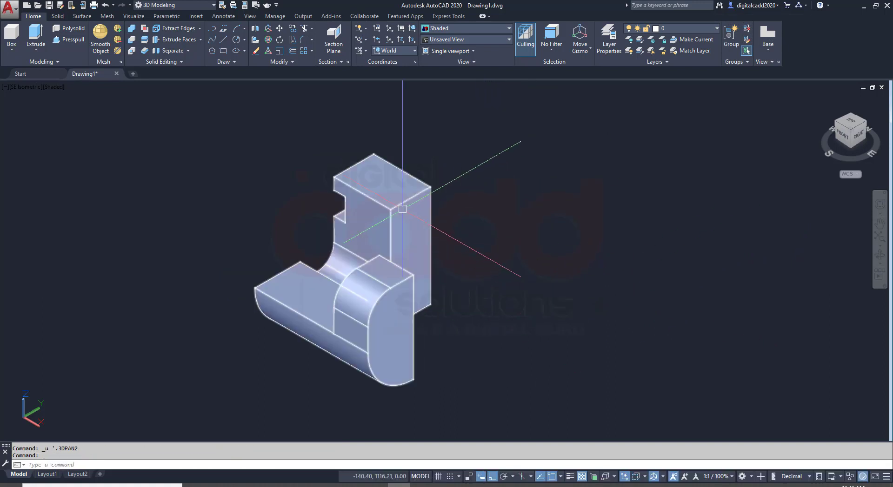
# Rotate the solid 90 degrees with 3DROTATE so the U-shaped slot opens upward
pyautogui.click(269, 40)
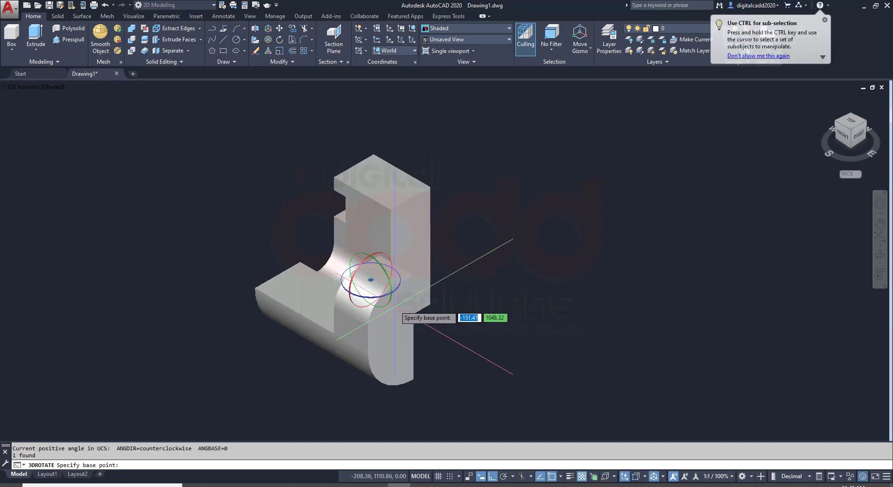
pyautogui.click(391, 300)
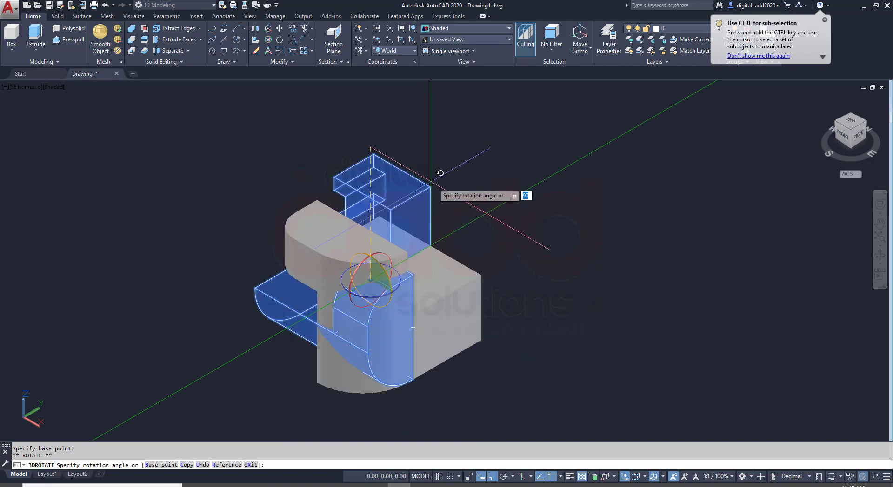
pyautogui.click(437, 169)
pyautogui.click(399, 273)
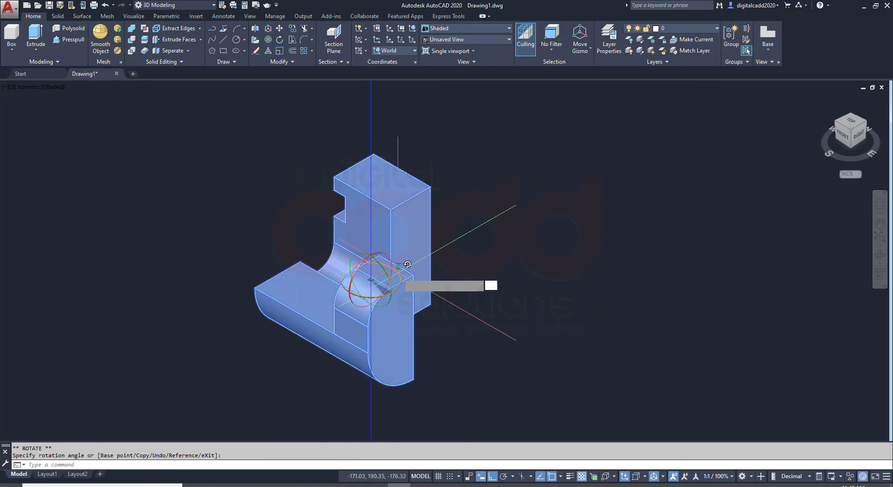
pyautogui.press('Escape')
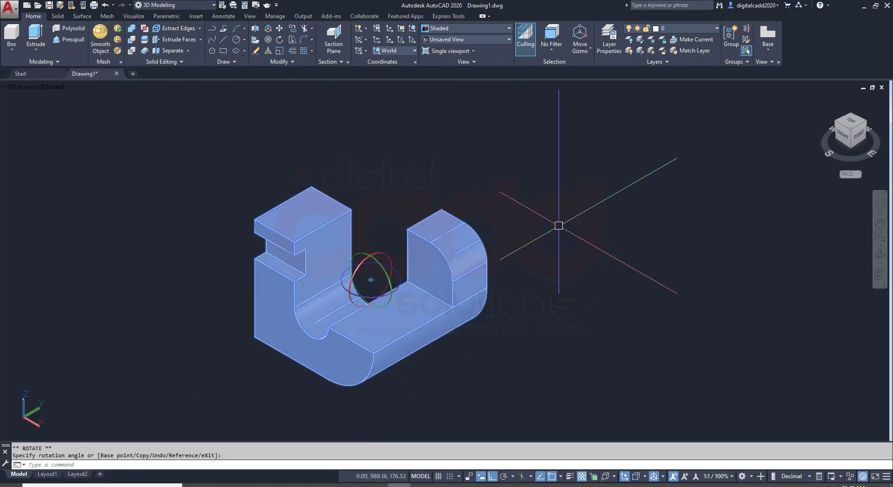
pyautogui.scroll(2, 455, 311)
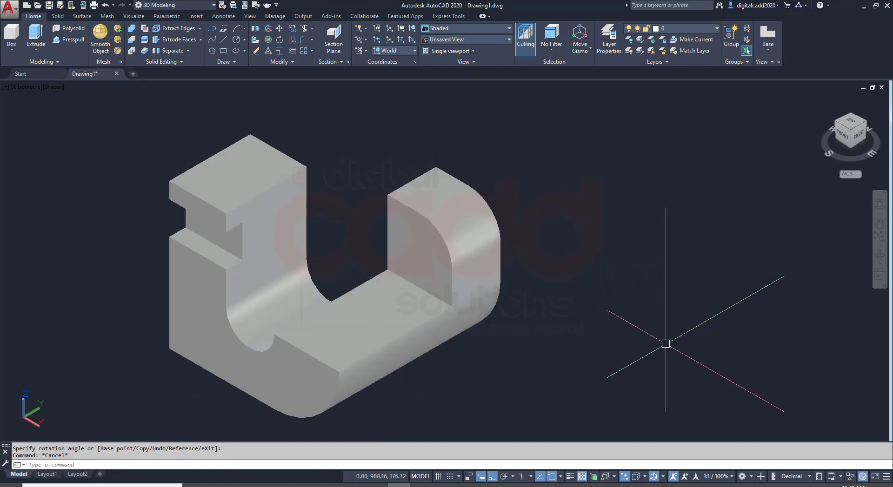
pyautogui.moveTo(443, 294); pyautogui.dragTo(428, 274, button='middle')
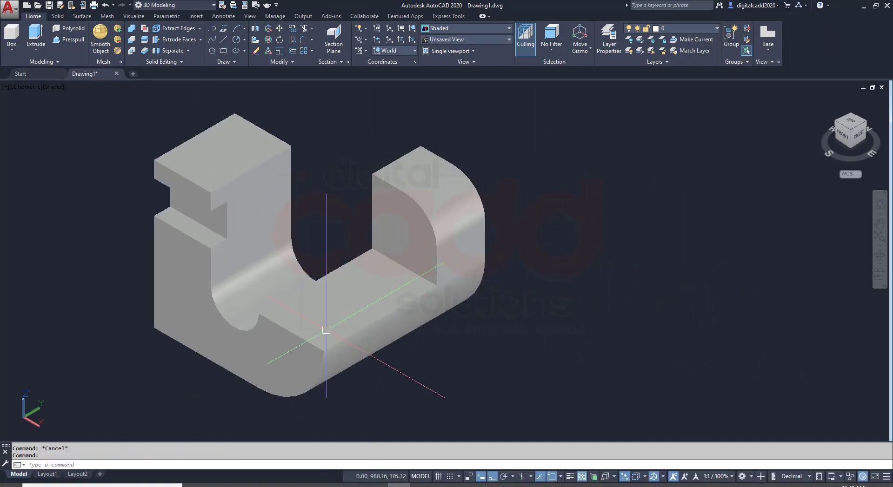
pyautogui.moveTo(484, 299); pyautogui.dragTo(505, 332, button='middle')
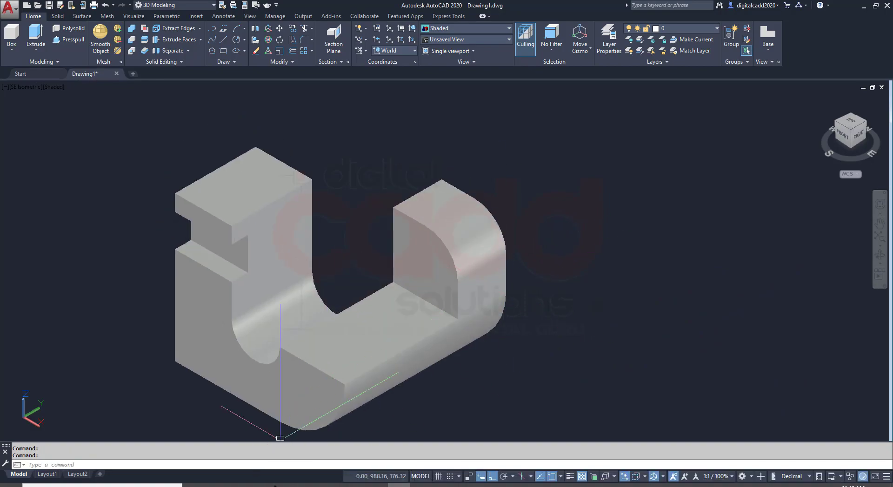
pyautogui.hotkey('alt', 'Tab')
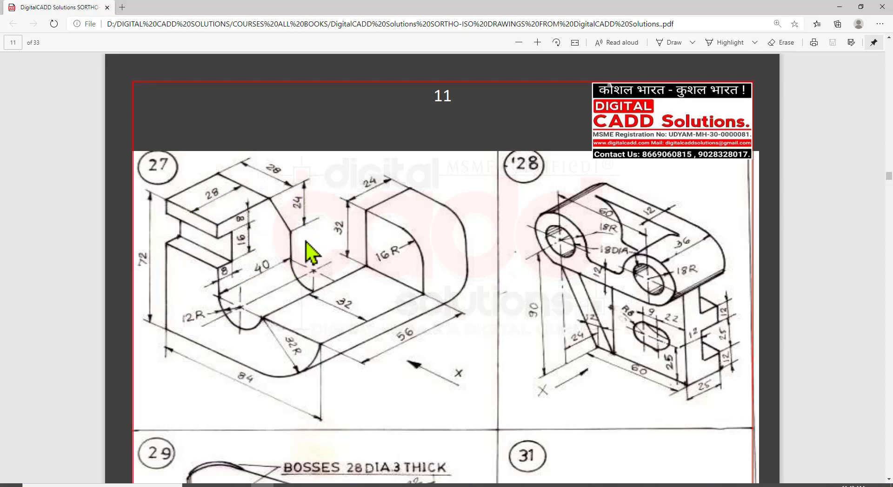
# Return from the exercise PDF to AutoCAD's Drawing1 with the upright U-shaped solid
pyautogui.hotkey('alt', 'Tab')
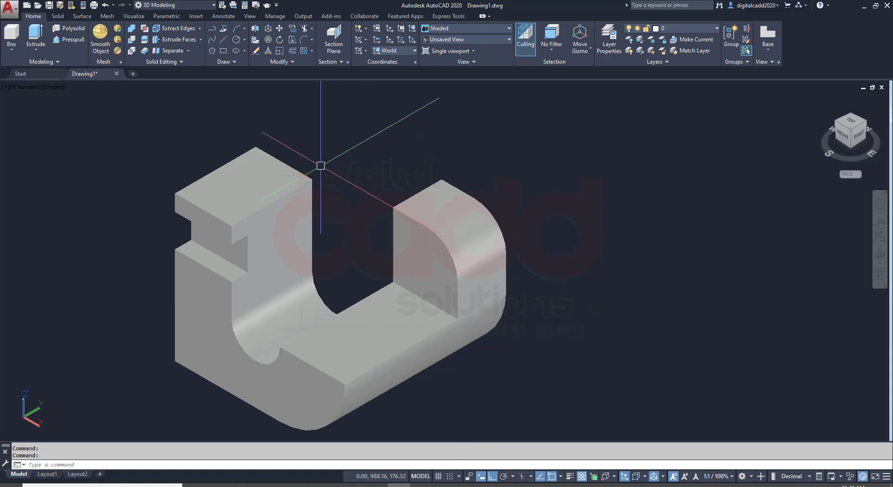
# Use Solid tab Chamfer Edge with distances 12 and 24 on the top step's edges
pyautogui.click(57, 15)
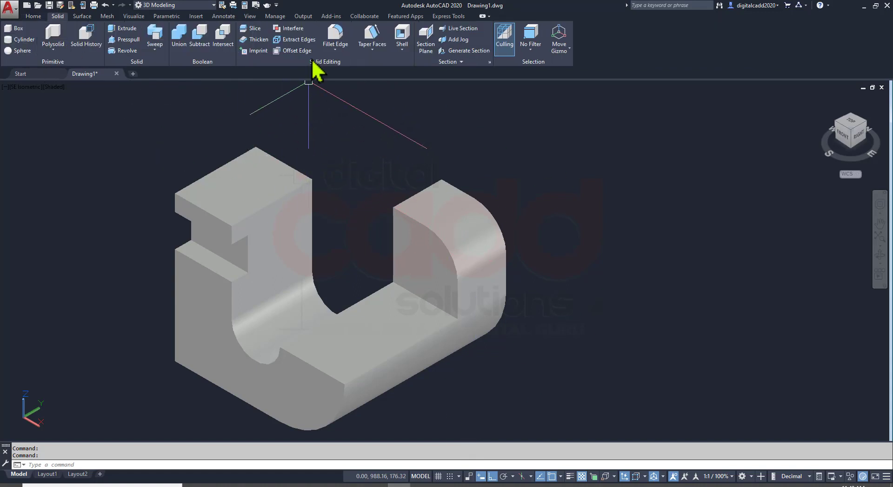
pyautogui.click(346, 55)
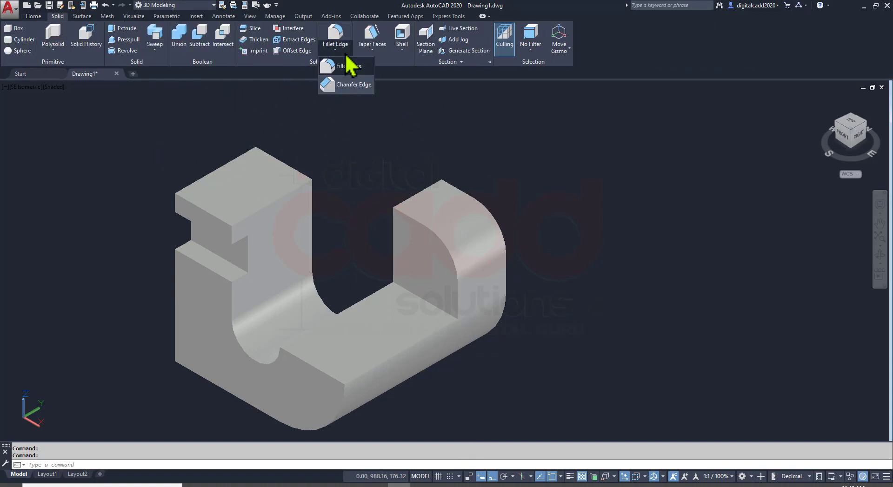
pyautogui.click(352, 88)
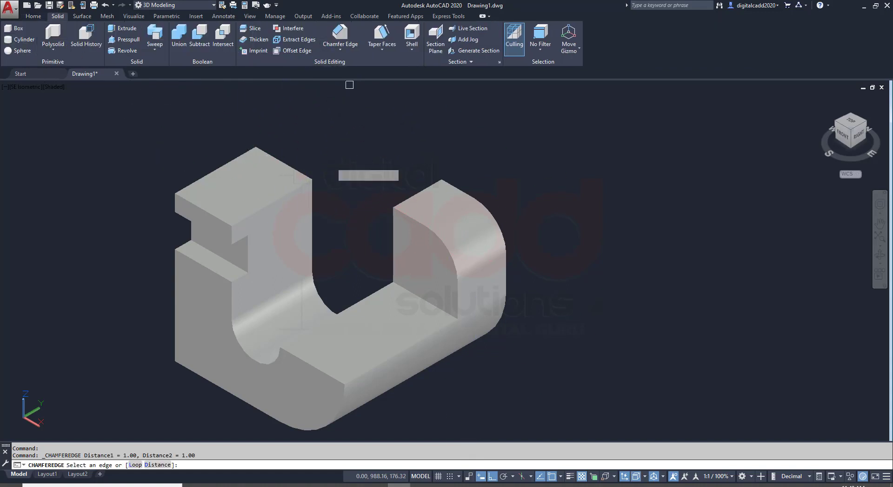
pyautogui.click(156, 462)
pyautogui.write('12')
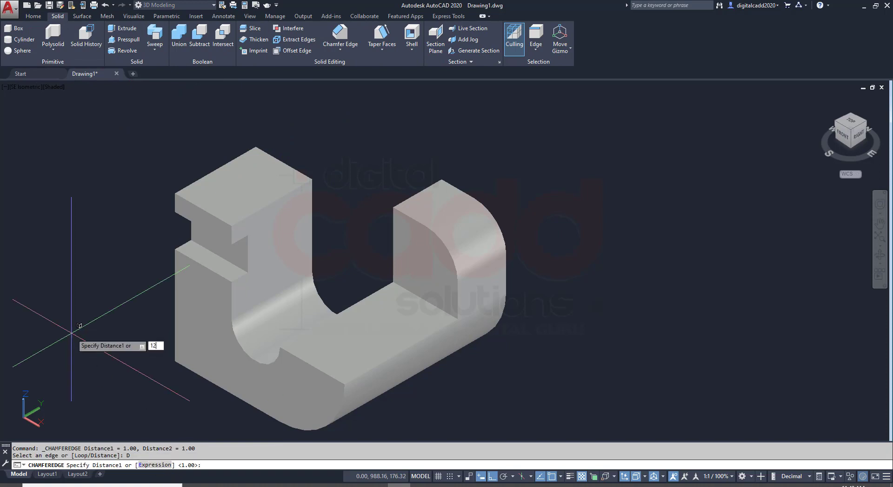
pyautogui.press('Return')
pyautogui.write('24')
pyautogui.press('Return')
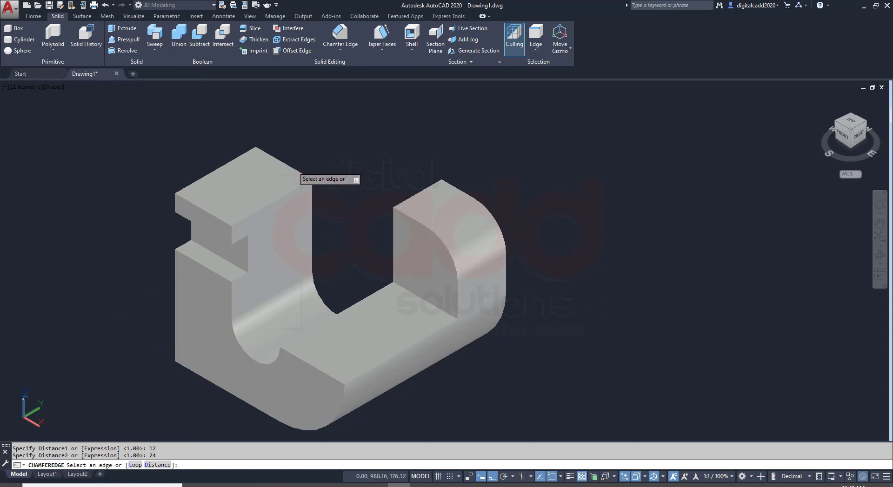
pyautogui.click(294, 170)
pyautogui.click(417, 176)
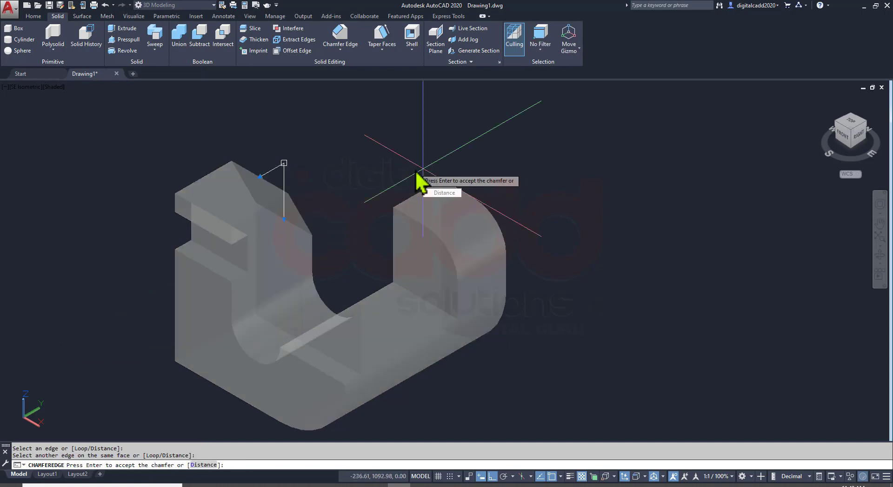
pyautogui.moveTo(535, 295)
pyautogui.keyDown('shift'); pyautogui.mouseDown(button='middle')
pyautogui.moveTo(219, 263)
pyautogui.moveTo(189, 204)
pyautogui.moveTo(217, 160)
pyautogui.moveTo(243, 188)
pyautogui.moveTo(233, 230)
pyautogui.moveTo(295, 275)
pyautogui.moveTo(464, 304)
pyautogui.moveTo(528, 309)
pyautogui.moveTo(534, 298)
pyautogui.mouseUp(button='middle'); pyautogui.keyUp('shift')
pyautogui.press('Return')
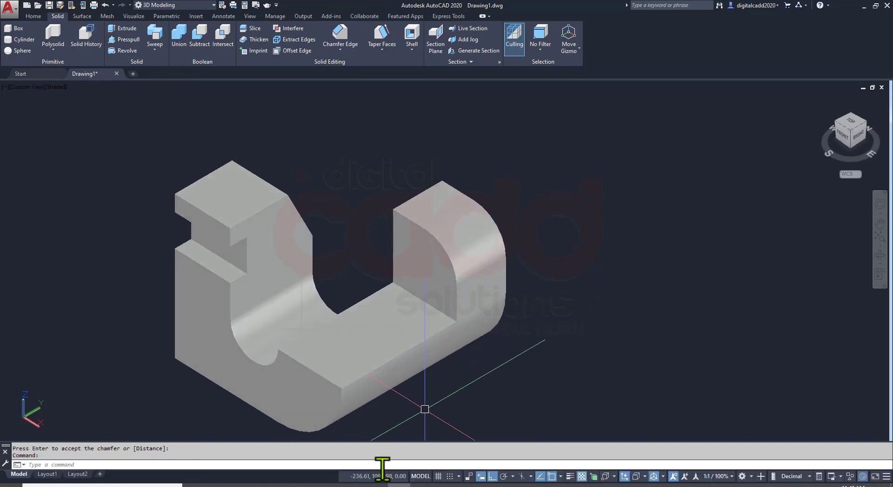
pyautogui.hotkey('alt', 'Tab')
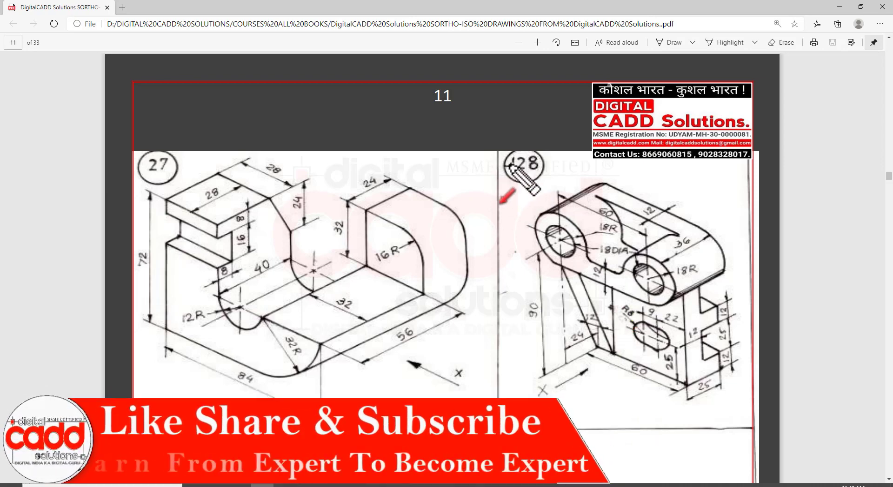
# Mark up drawing 28 in red, boxing its two 60 dimensions and 90 height, then clear
pyautogui.moveTo(506, 157); pyautogui.dragTo(556, 241)
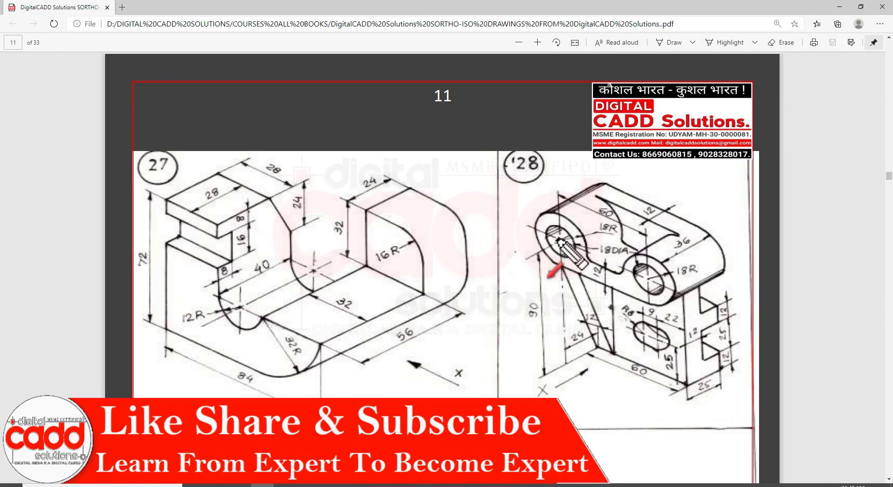
pyautogui.moveTo(501, 148)
pyautogui.mouseDown()
pyautogui.moveTo(709, 405)
pyautogui.moveTo(749, 419)
pyautogui.mouseUp()
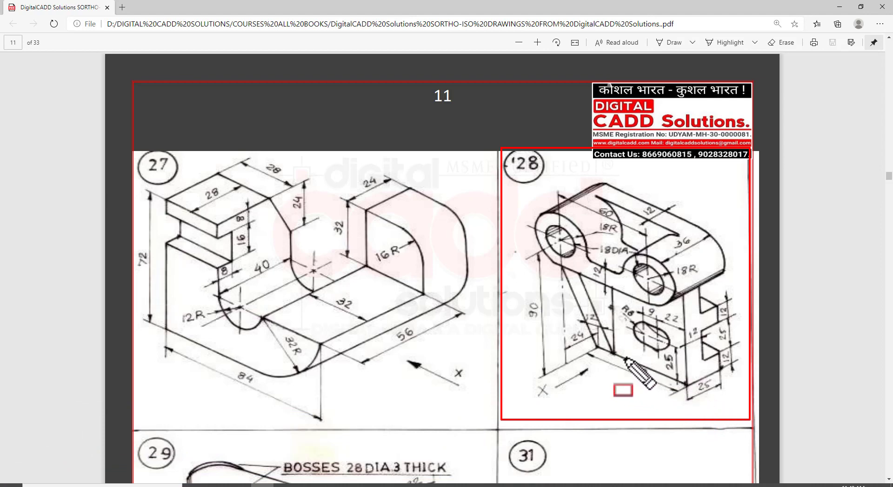
pyautogui.moveTo(624, 358); pyautogui.dragTo(649, 380)
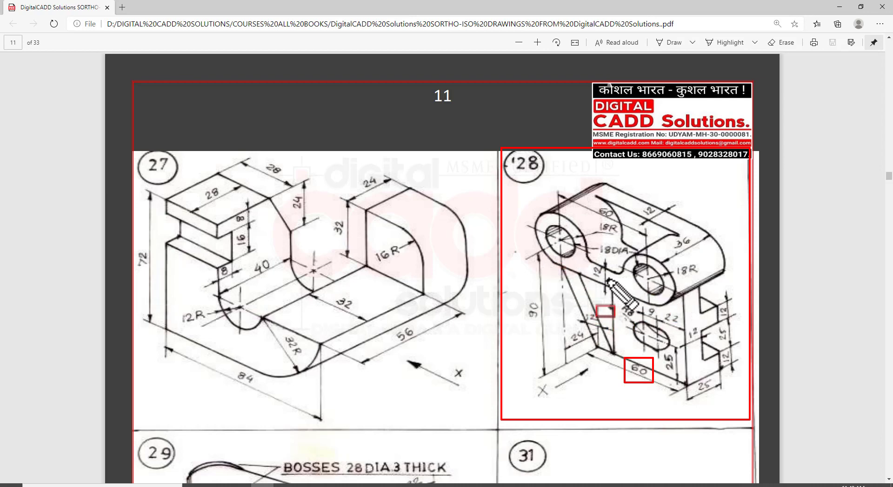
pyautogui.moveTo(592, 200); pyautogui.dragTo(622, 227)
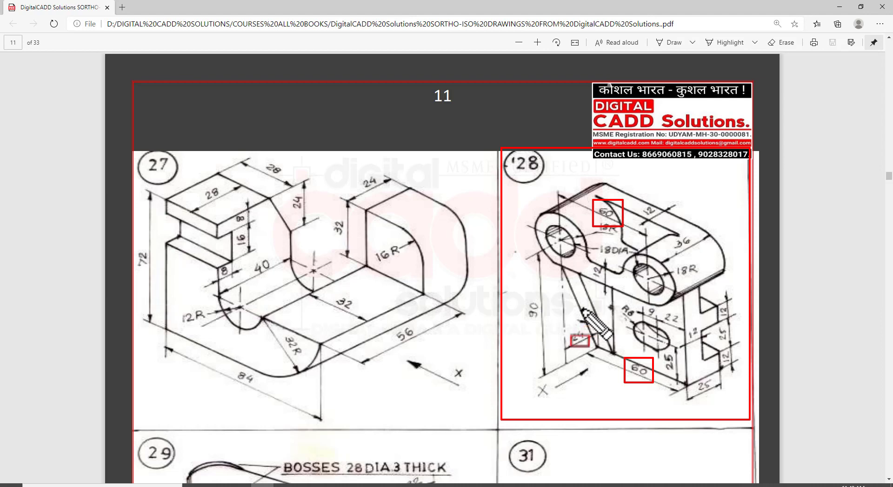
pyautogui.moveTo(522, 287); pyautogui.dragTo(558, 333)
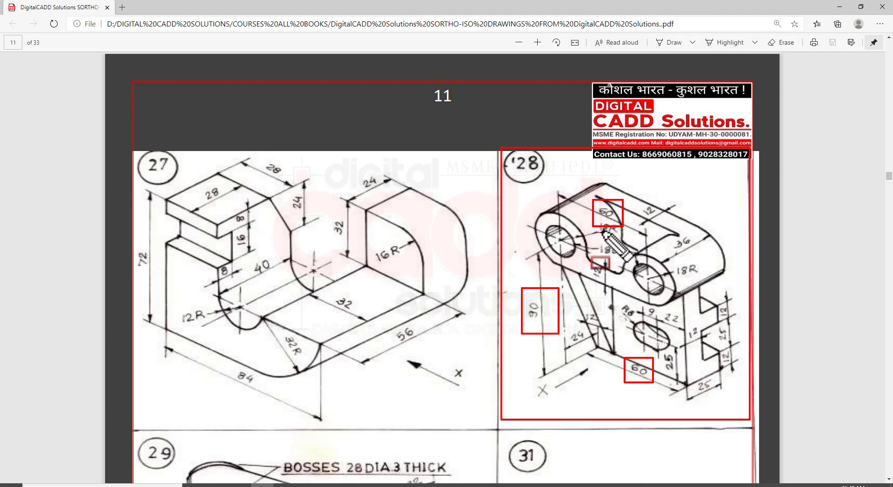
pyautogui.press('Escape')
# Back in AutoCAD, set the Left preset view and pan the solid aside for drawing room
pyautogui.click(422, 485)
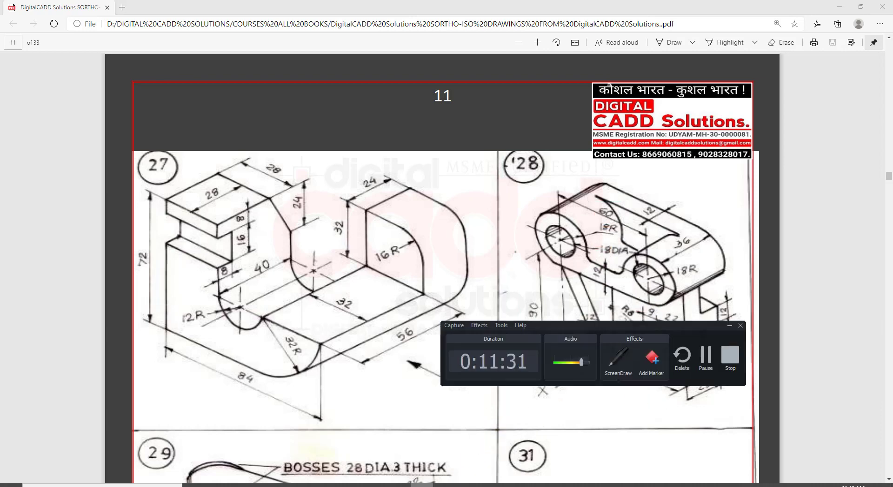
pyautogui.click(429, 341)
pyautogui.click(442, 485)
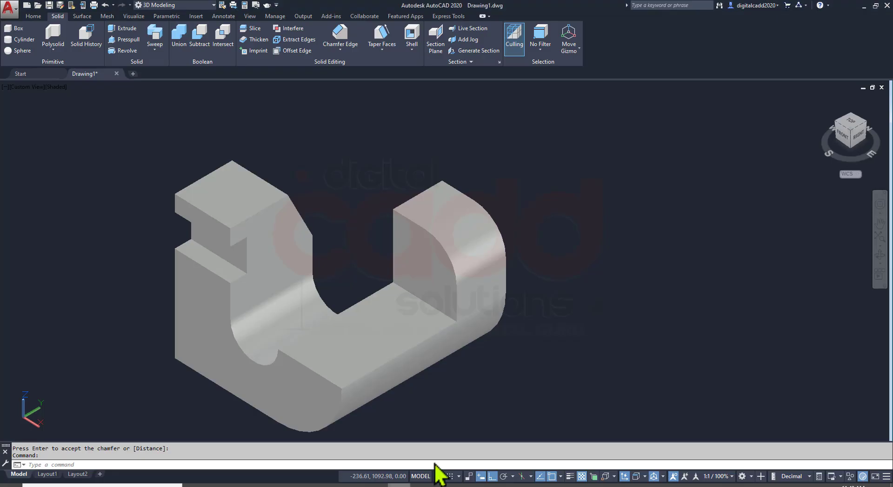
pyautogui.click(26, 87)
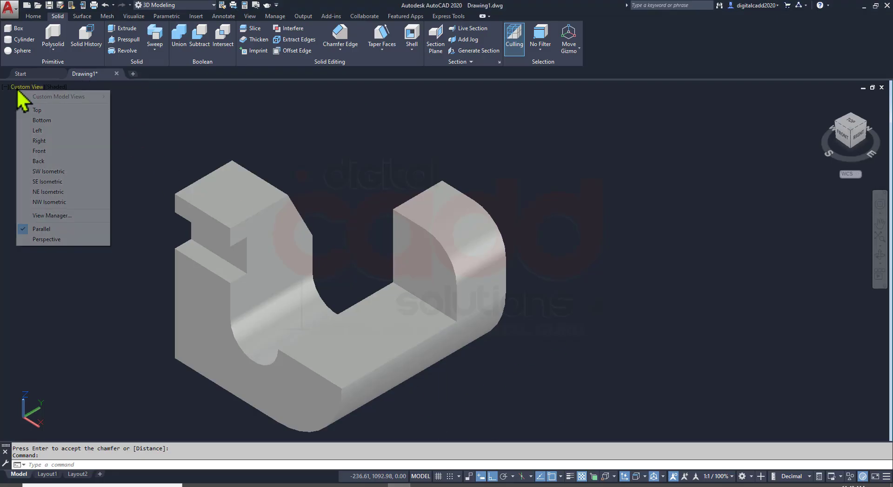
pyautogui.click(37, 130)
pyautogui.scroll(-2, 224, 228)
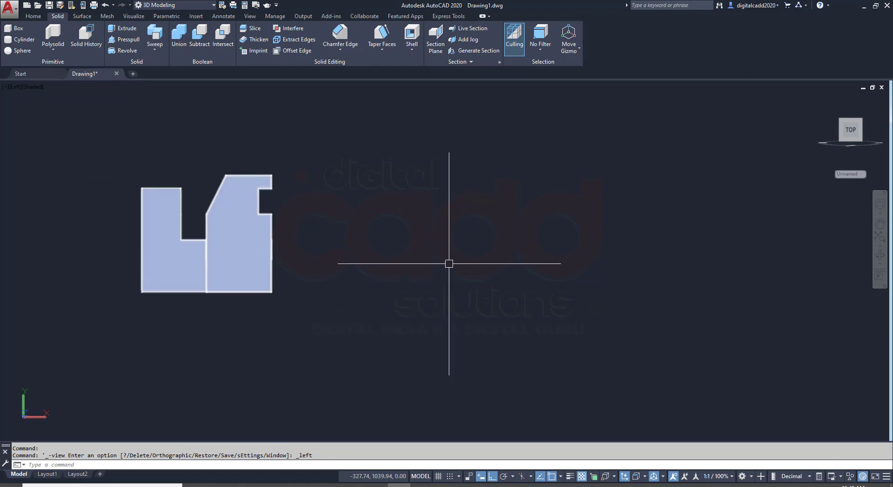
pyautogui.moveTo(449, 263); pyautogui.dragTo(350, 299, button='middle')
# Draw a 60×90 rectangle with RECTANG in empty space
pyautogui.click(31, 16)
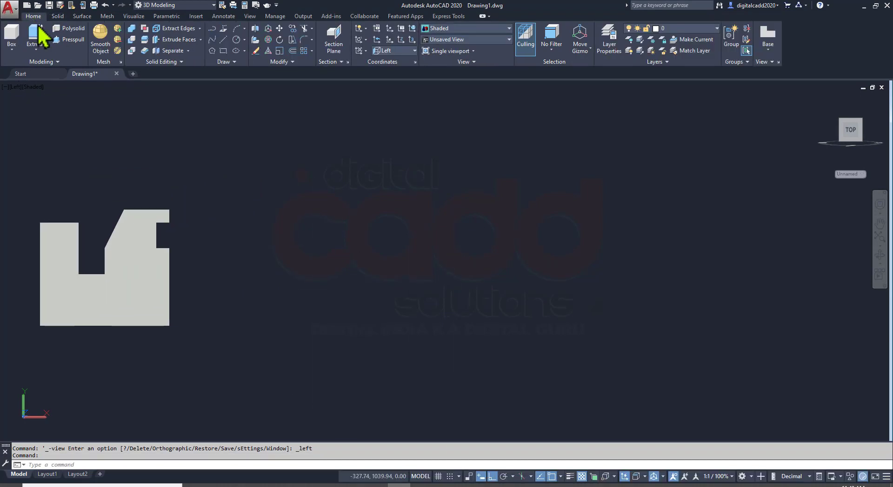
pyautogui.write('REC')
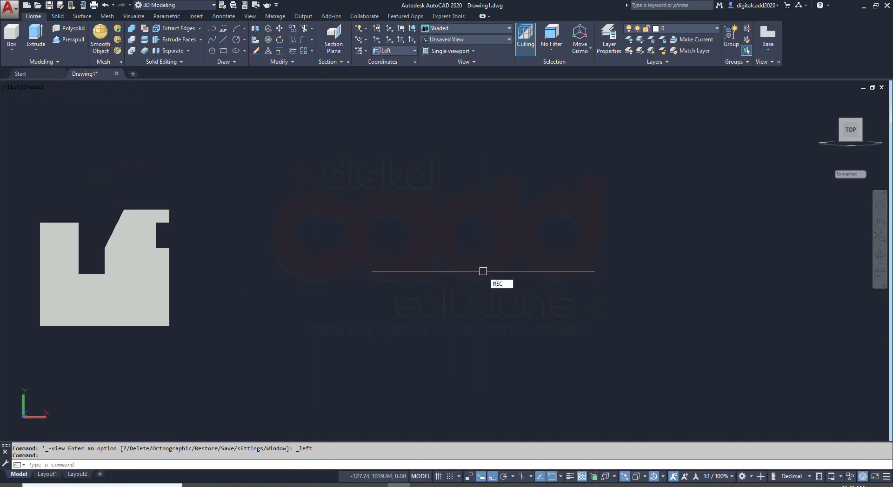
pyautogui.write('rec')
pyautogui.press('Return')
pyautogui.click(459, 318)
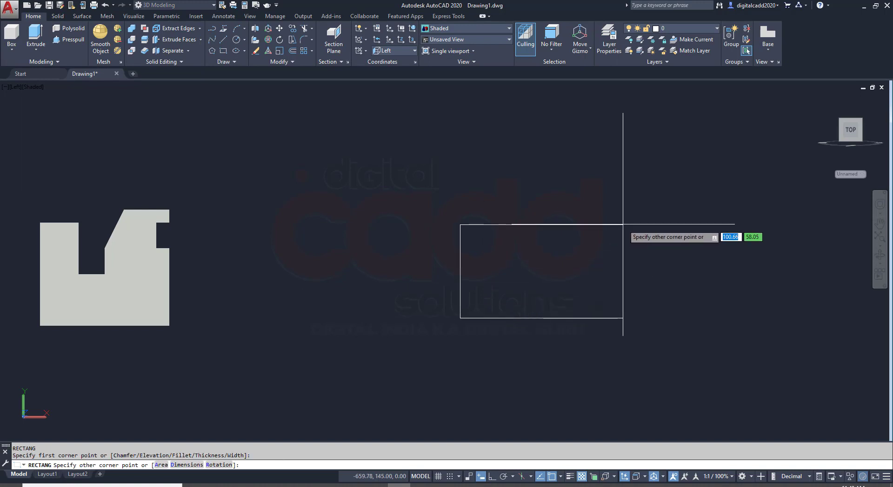
pyautogui.write('90')
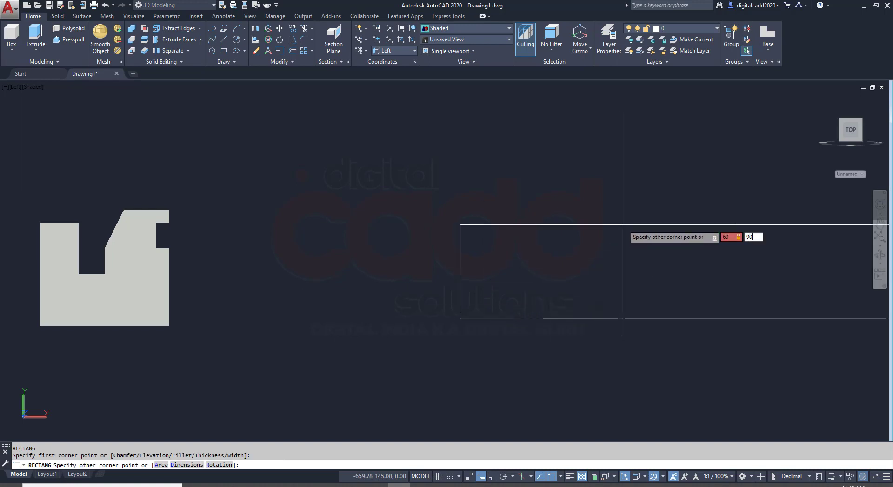
pyautogui.press('Return')
pyautogui.moveTo(552, 255); pyautogui.dragTo(462, 279, button='middle')
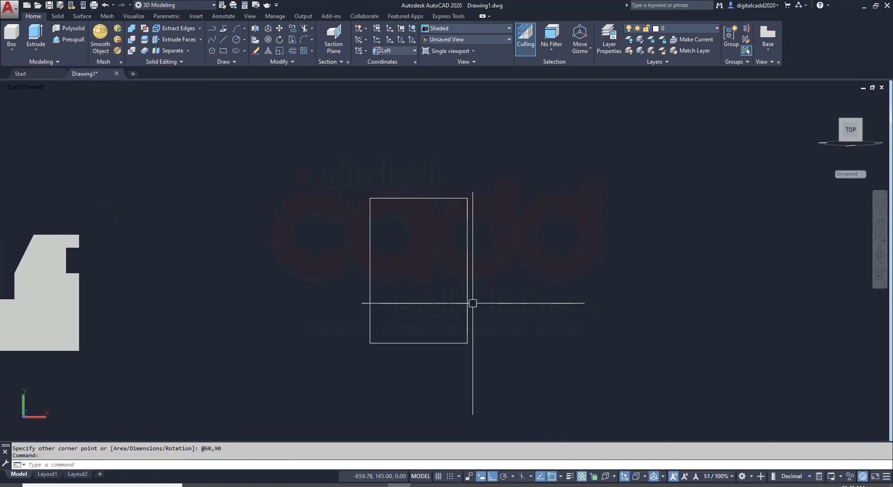
pyautogui.scroll(2, 473, 303)
# Draw radius 18 and diameter 18 circles on the rectangle's top-right corner and select both
pyautogui.write('c')
pyautogui.press('Return')
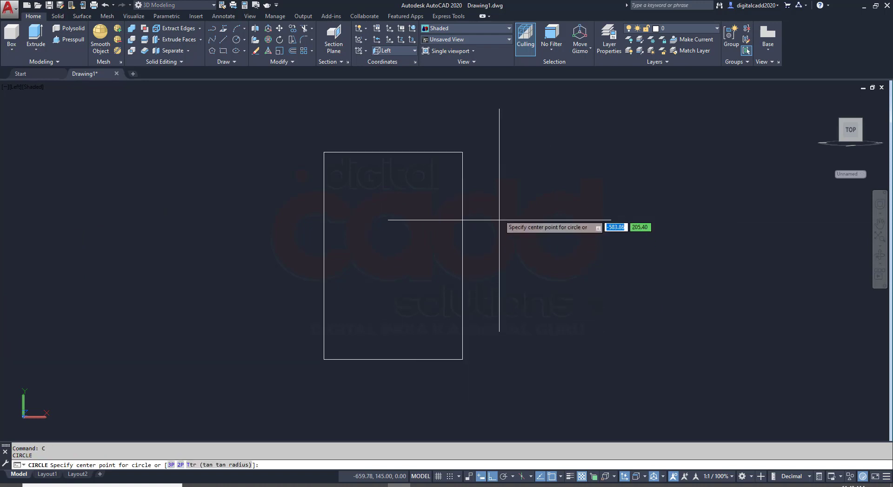
pyautogui.click(463, 152)
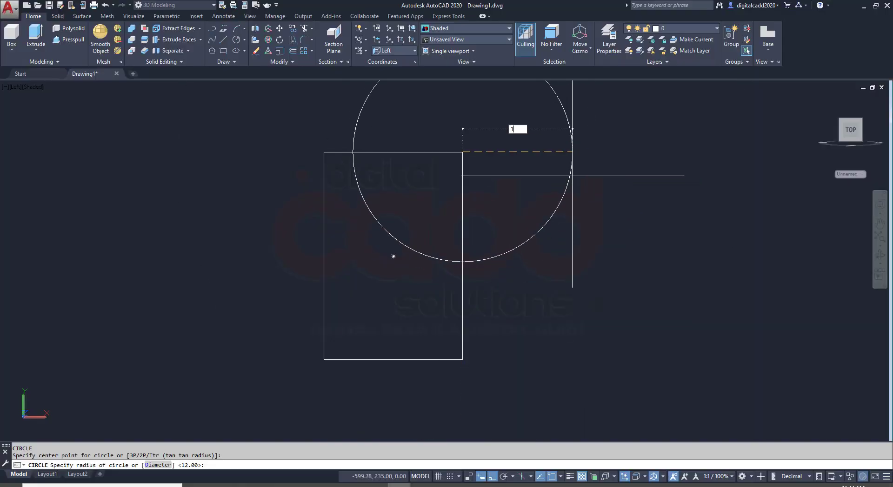
pyautogui.write('18')
pyautogui.press('Return')
pyautogui.press('Return')
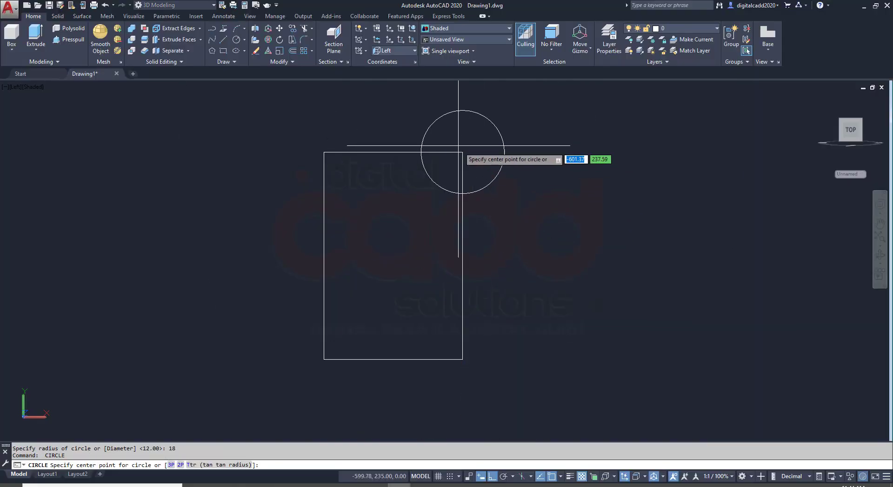
pyautogui.click(462, 151)
pyautogui.write('D')
pyautogui.press('Return')
pyautogui.write('18')
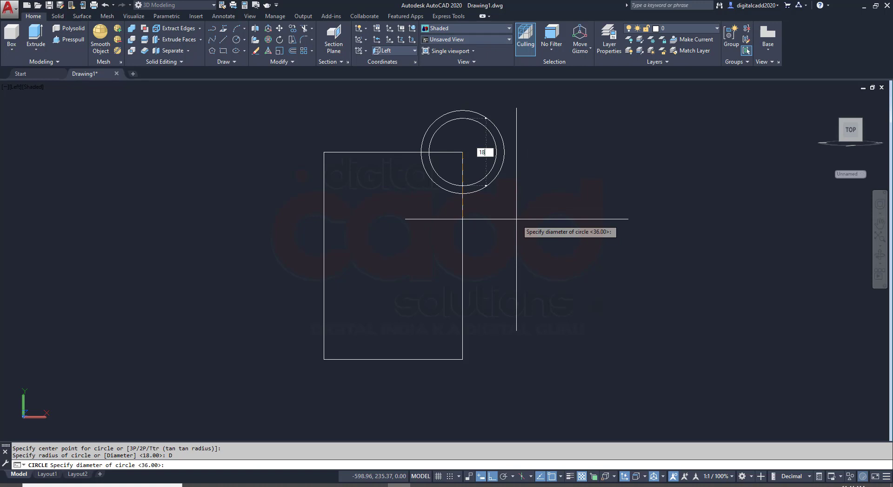
pyautogui.press('Return')
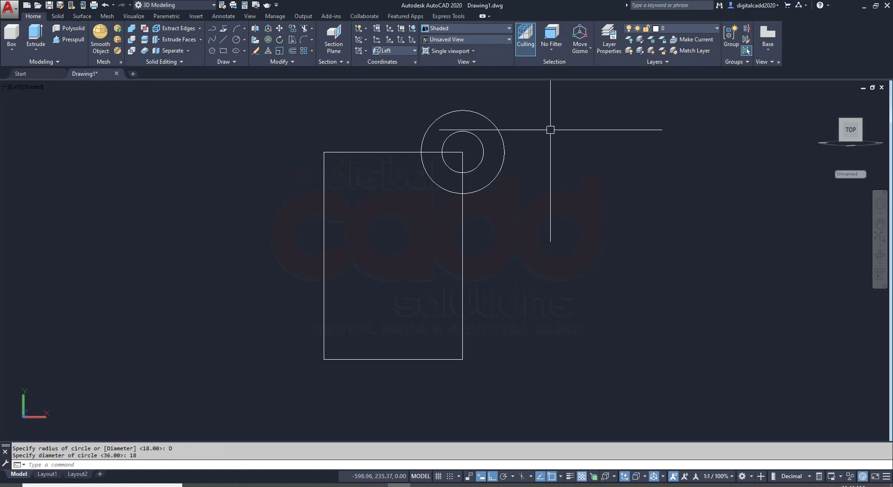
pyautogui.click(539, 120)
pyautogui.click(474, 141)
pyautogui.write('M')
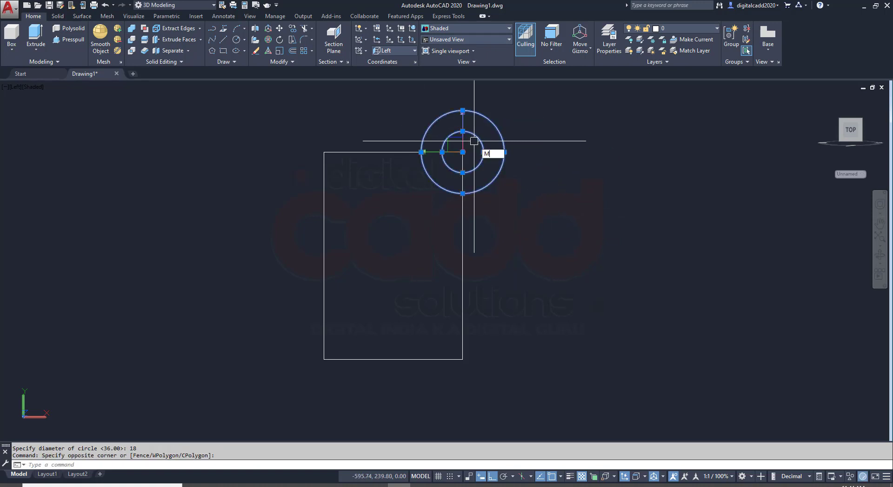
# Mirror the concentric circle pair about the rectangle's vertical midline to the opposite top corner
pyautogui.press('Return')
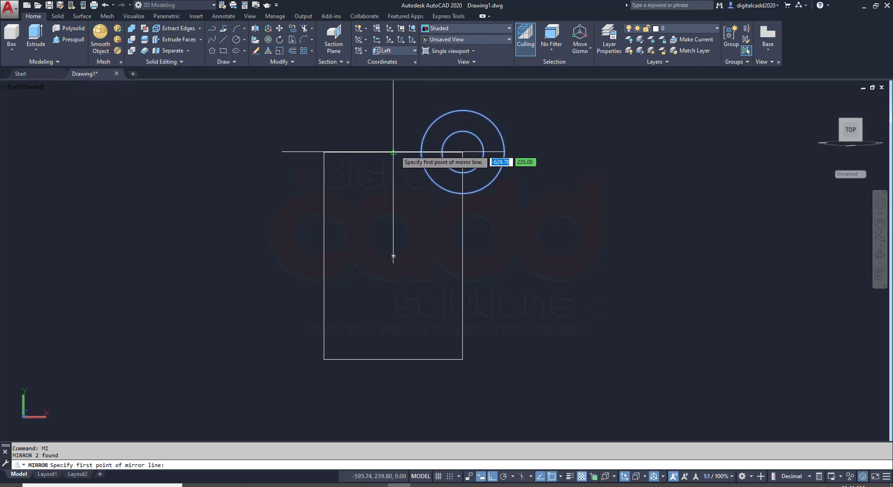
pyautogui.click(394, 256)
pyautogui.click(394, 189)
pyautogui.press('Return')
pyautogui.moveTo(409, 253); pyautogui.dragTo(382, 274, button='middle')
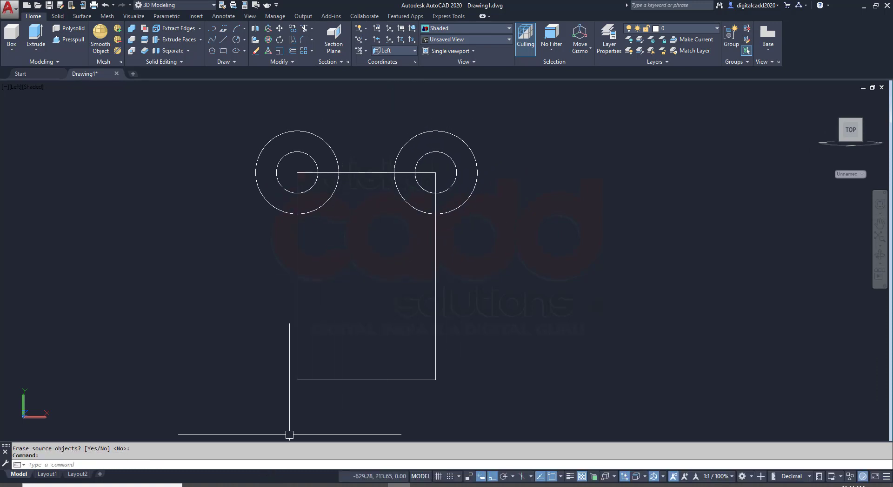
# Check drawing 28 in the reference PDF, then start a LINE in AutoCAD
pyautogui.click(292, 485)
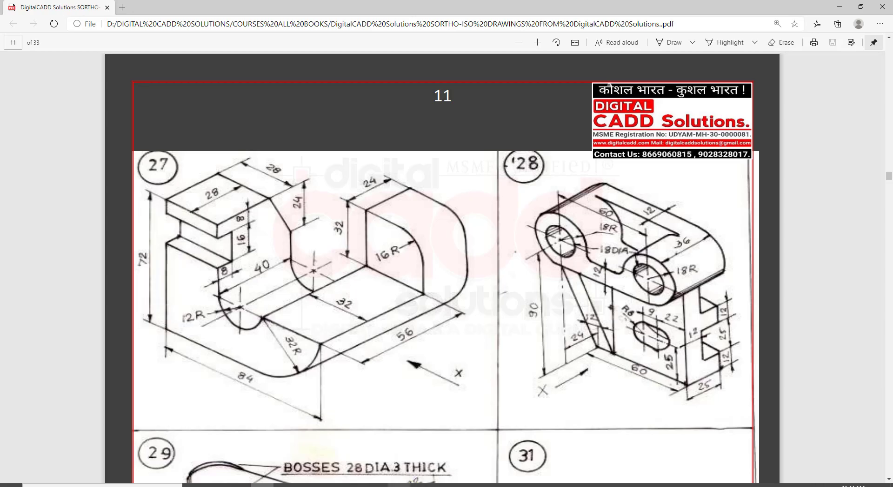
pyautogui.hotkey('alt', 'Tab')
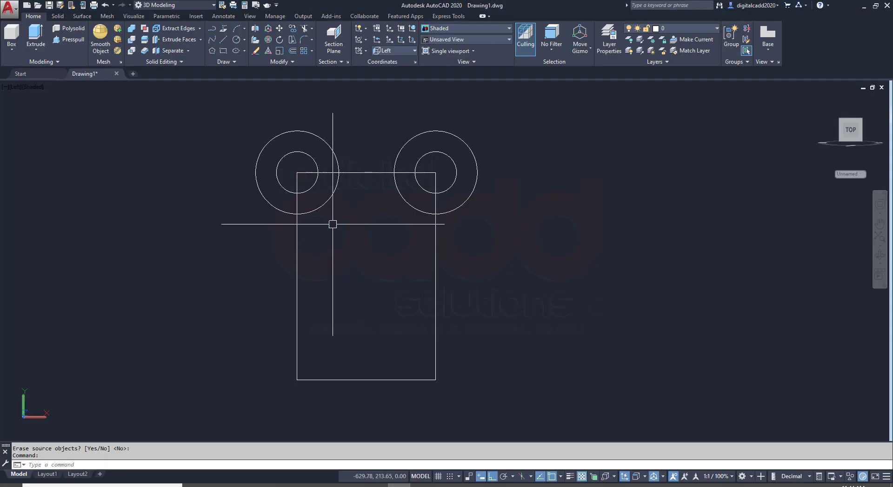
pyautogui.write('l')
pyautogui.press('Return')
# Complete the line joining the bottoms of the two outer circles
pyautogui.click(297, 214)
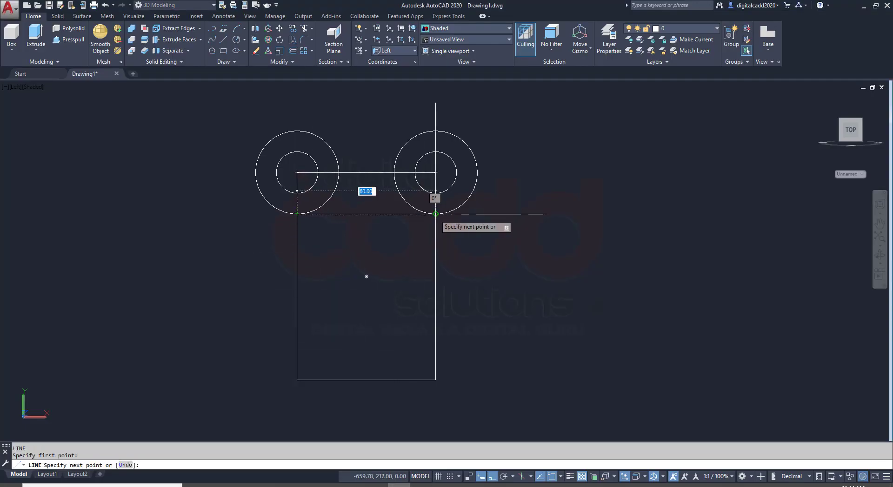
pyautogui.click(436, 214)
pyautogui.press('Return')
pyautogui.scroll(3, 385, 177)
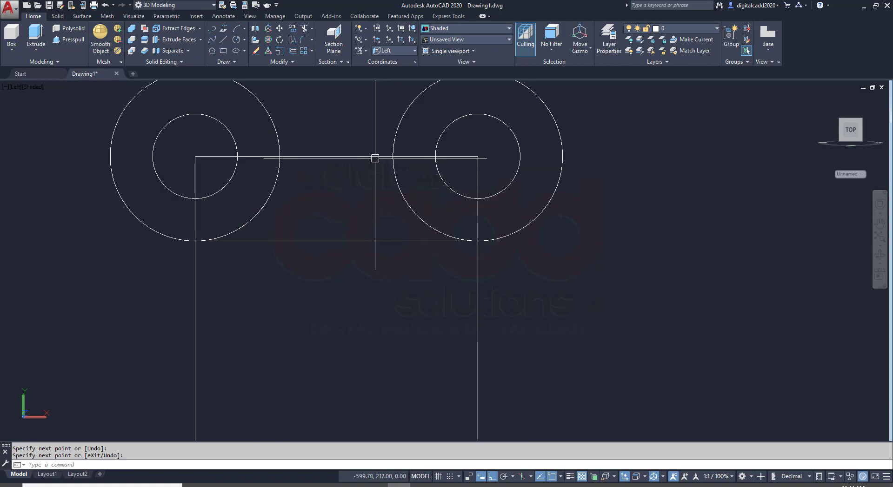
# Trim the rectangle's left and right sides where they fall inside the bosses
pyautogui.write('tr')
pyautogui.press('Return')
pyautogui.press('Return')
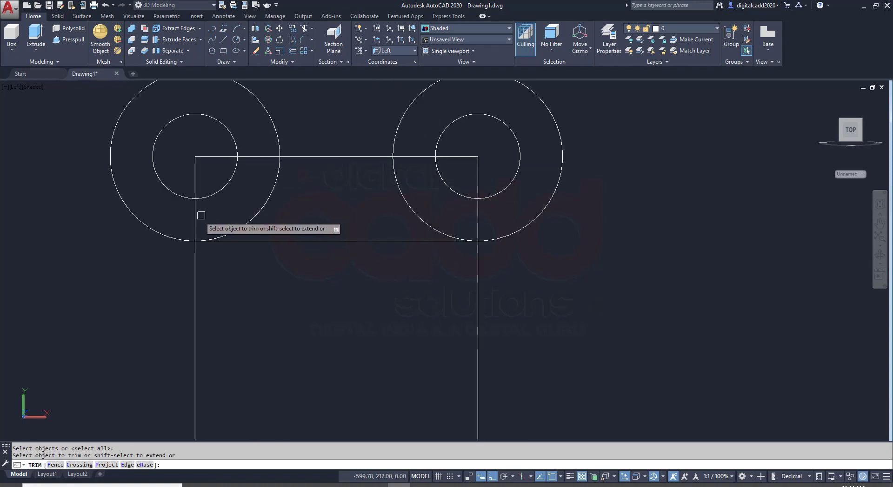
pyautogui.click(201, 216)
pyautogui.click(479, 229)
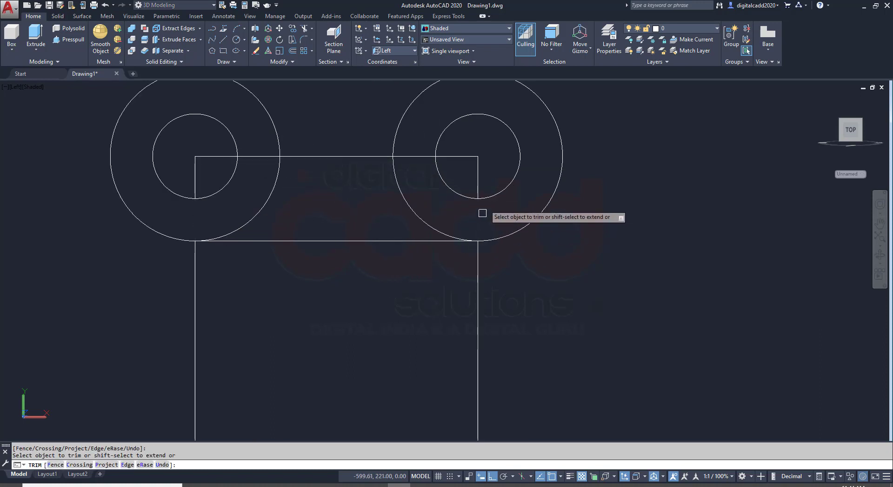
pyautogui.press('Return')
# Erase the leftover top edge of the rectangle
pyautogui.click(489, 153)
pyautogui.click(463, 173)
pyautogui.write('E')
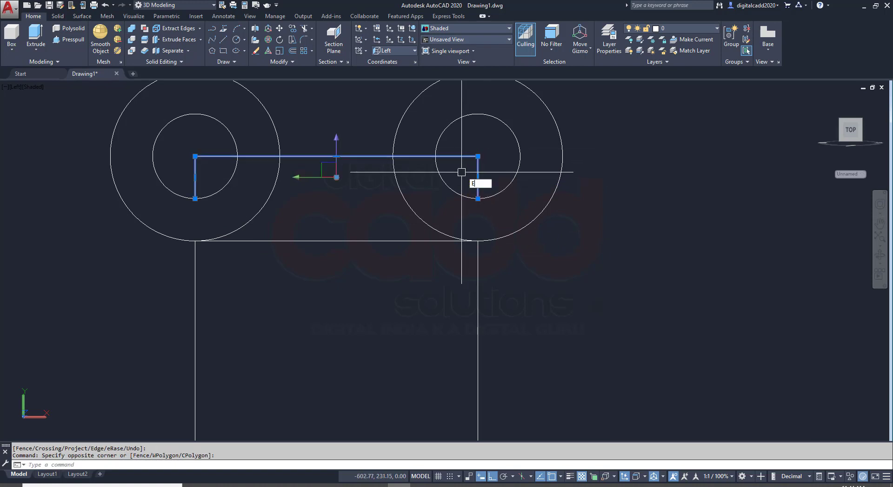
pyautogui.press('Return')
# Offset the circle-bottom line 12 units upward to form the web's top
pyautogui.write('o')
pyautogui.press('Return')
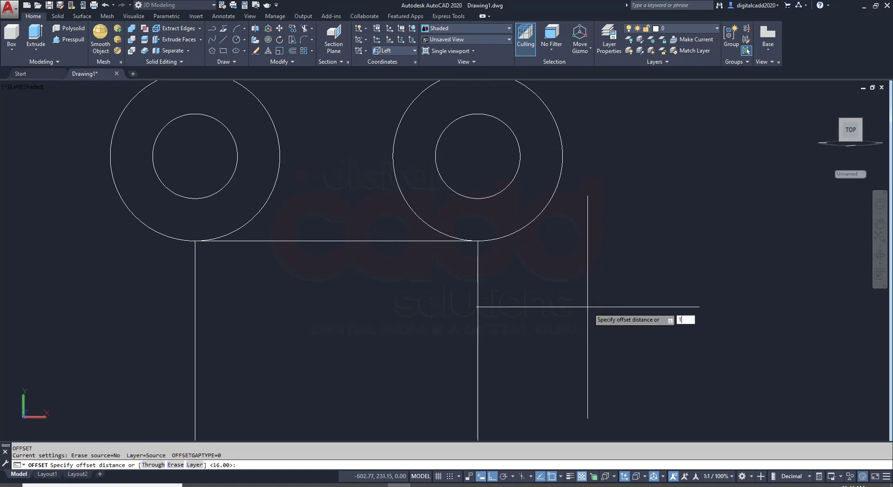
pyautogui.write('2')
pyautogui.press('Return')
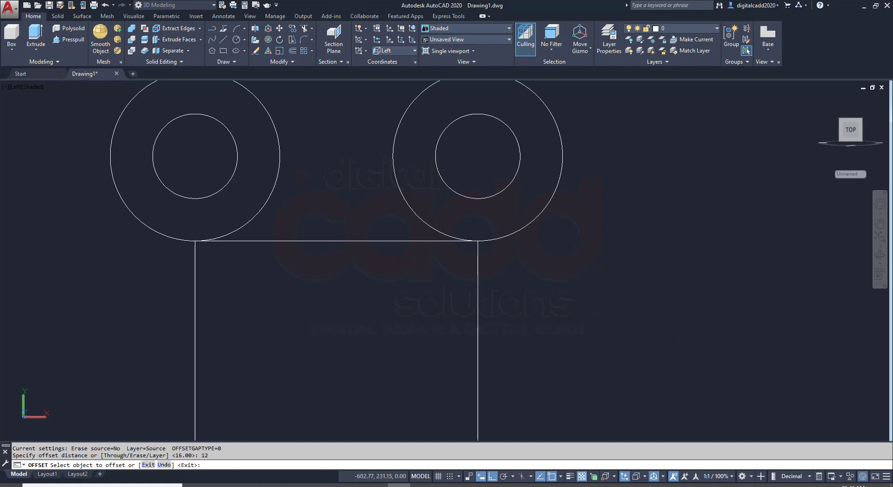
pyautogui.click(319, 241)
pyautogui.click(339, 204)
pyautogui.press('Return')
# Trim the new line's ends inside the bosses and the circle arcs within the web
pyautogui.moveTo(332, 240); pyautogui.dragTo(331, 276, button='middle')
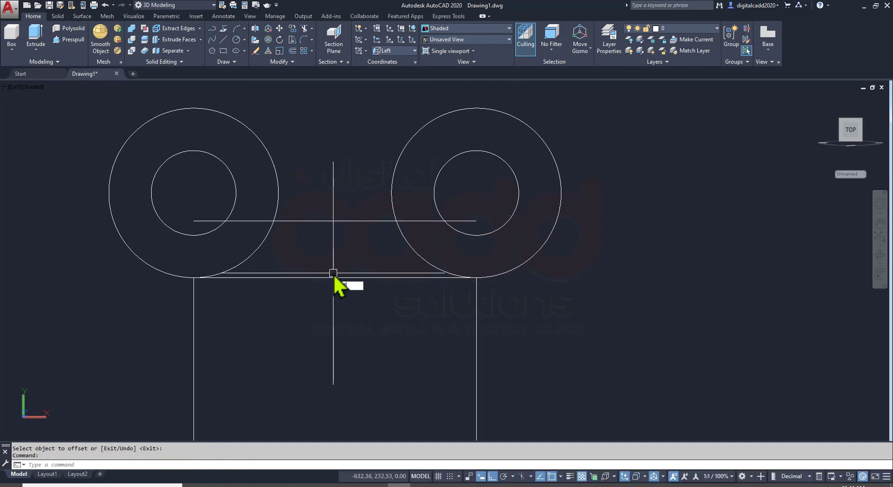
pyautogui.write('TR')
pyautogui.press('Return')
pyautogui.click(462, 221)
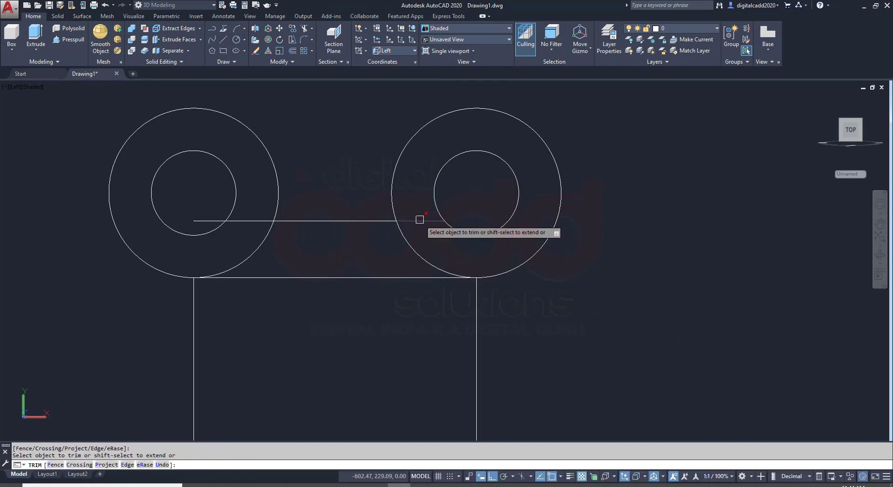
pyautogui.click(204, 221)
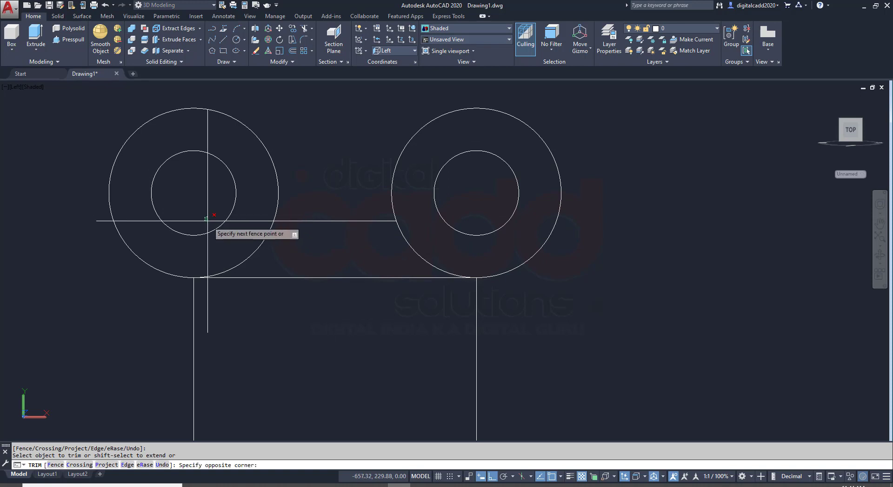
pyautogui.click(217, 219)
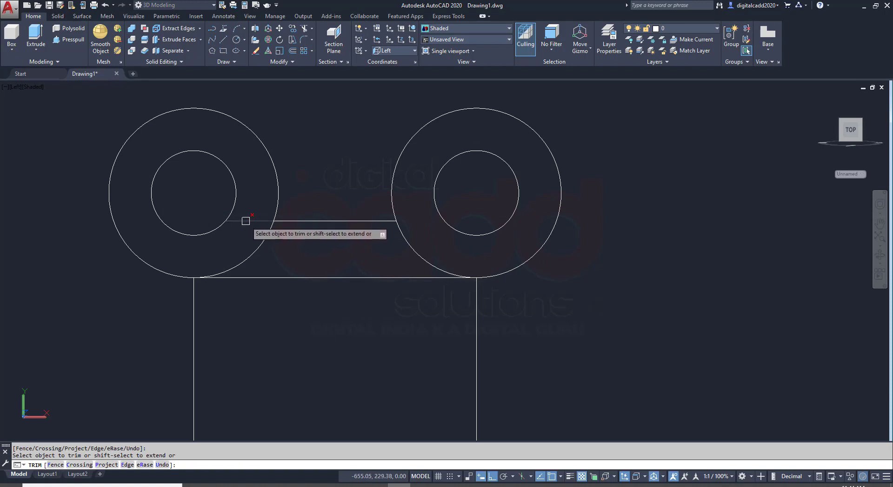
pyautogui.click(426, 237)
pyautogui.click(215, 252)
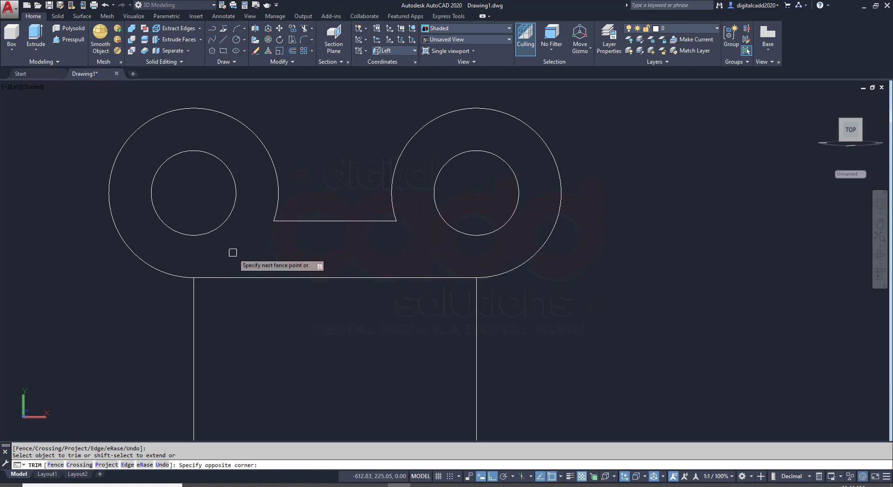
pyautogui.press('Return')
pyautogui.scroll(-2, 397, 263)
pyautogui.moveTo(395, 301); pyautogui.dragTo(407, 228, button='middle')
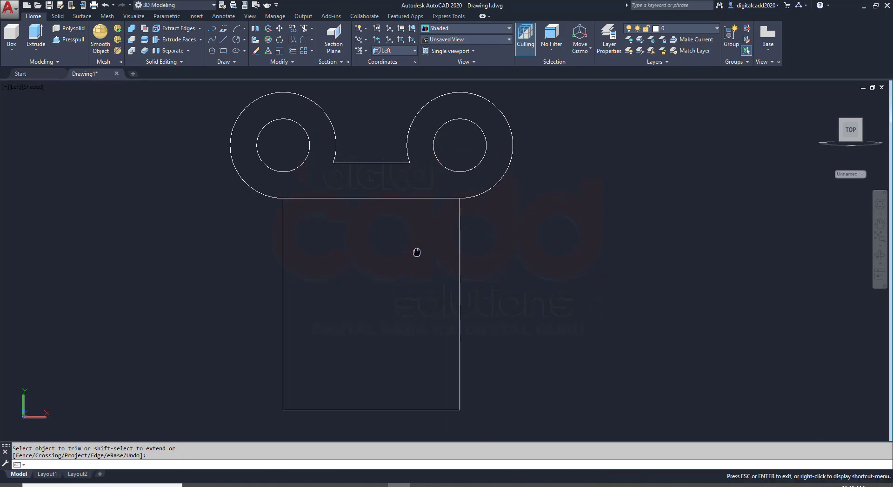
pyautogui.hotkey('alt', 'Tab')
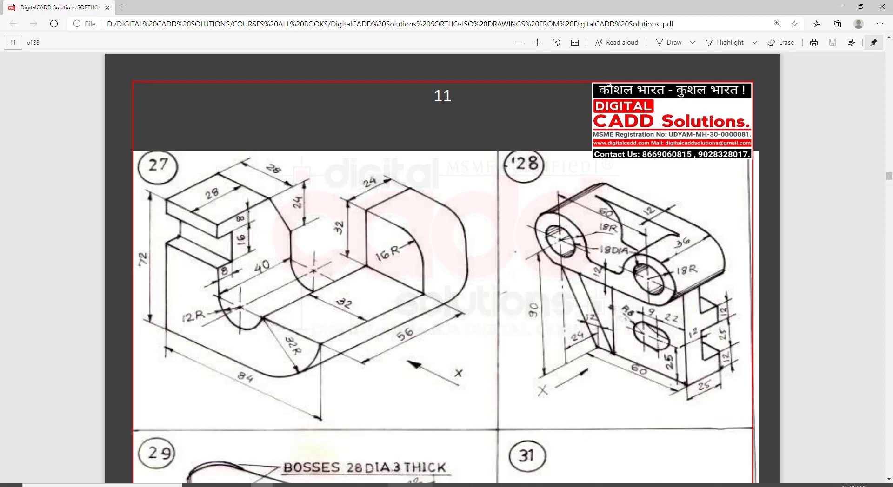
pyautogui.hotkey('alt', 'Tab')
pyautogui.moveTo(309, 192); pyautogui.dragTo(295, 273, button='middle')
# Draw a line from the left boss's top quadrant to the right boss's top quadrant
pyautogui.write('l')
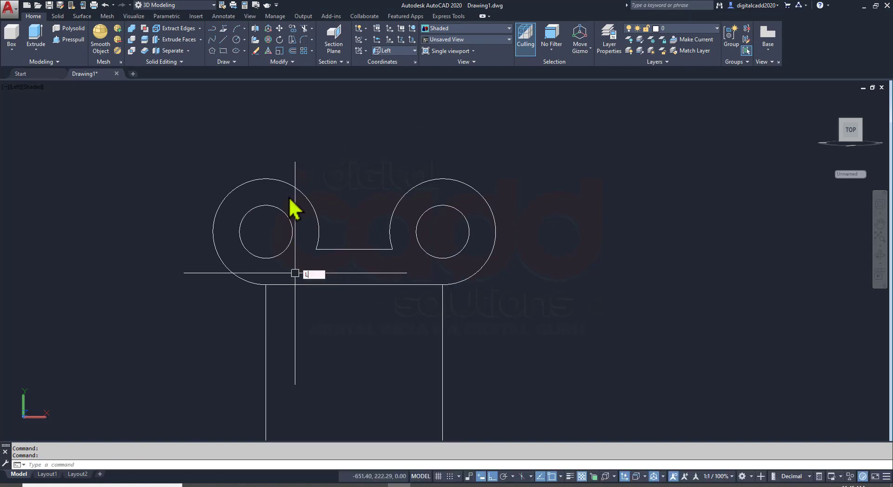
pyautogui.press('Return')
pyautogui.click(265, 178)
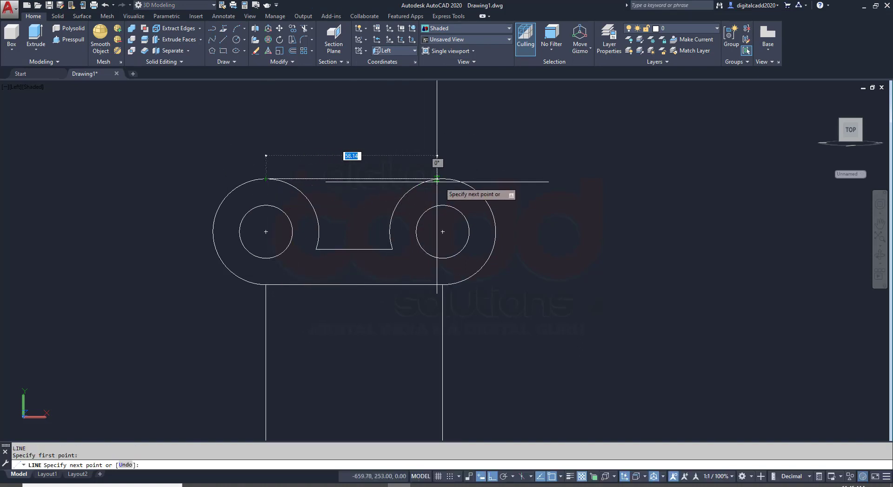
pyautogui.click(436, 178)
pyautogui.press('Return')
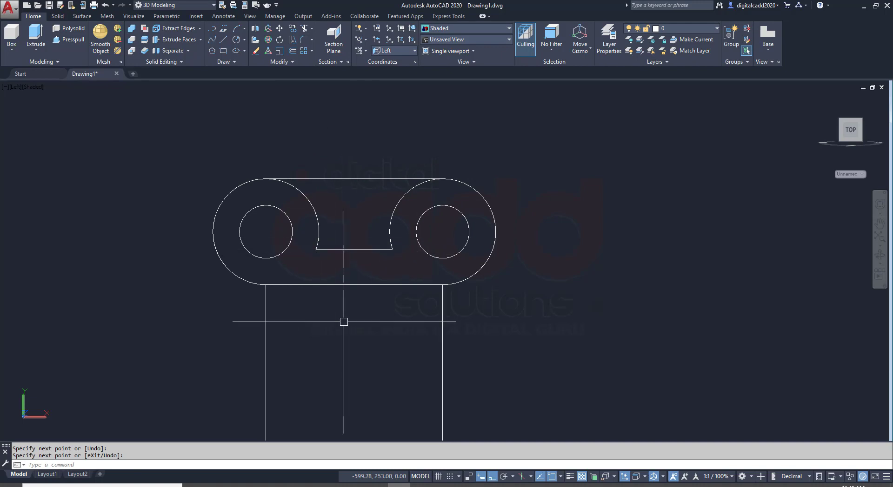
pyautogui.click(337, 479)
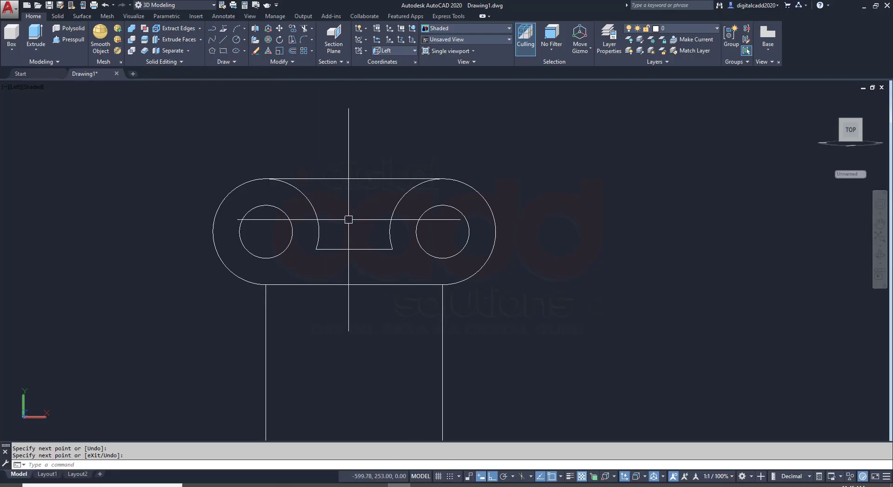
# Start a fillet with radius 5 in multiple mode
pyautogui.press('Return')
pyautogui.write('R')
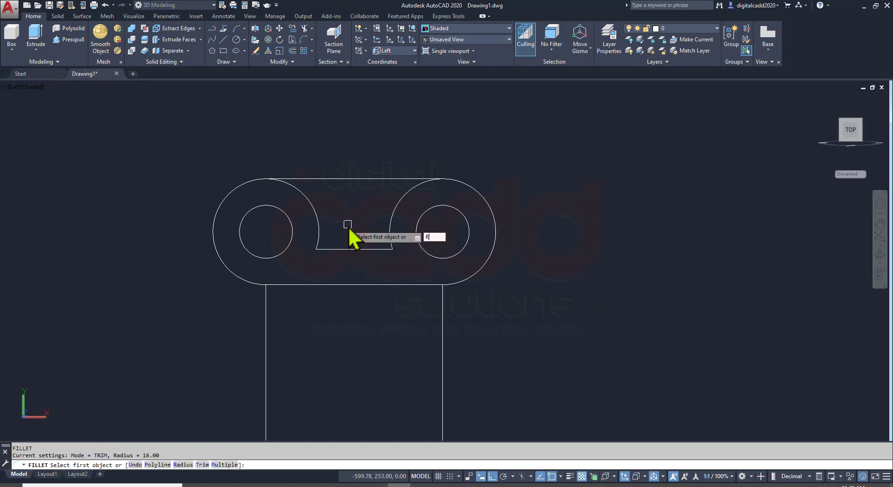
pyautogui.press('Return')
pyautogui.write('5')
pyautogui.press('Return')
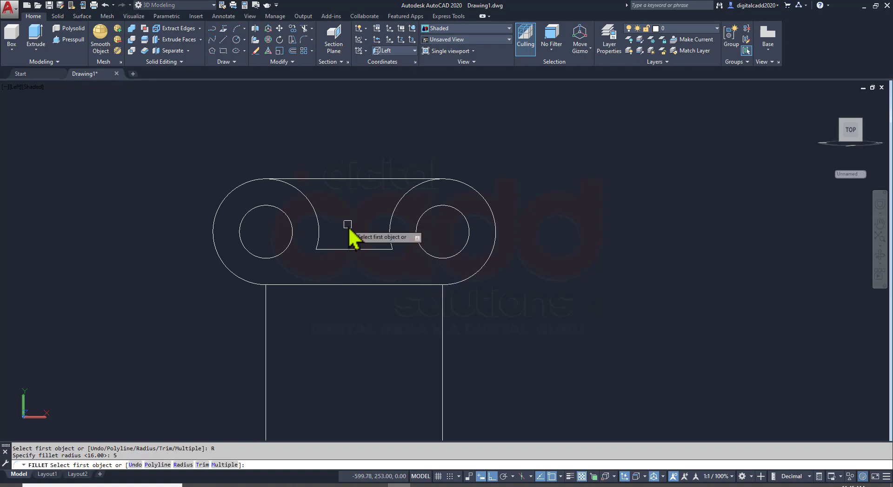
pyautogui.write('M')
pyautogui.press('Return')
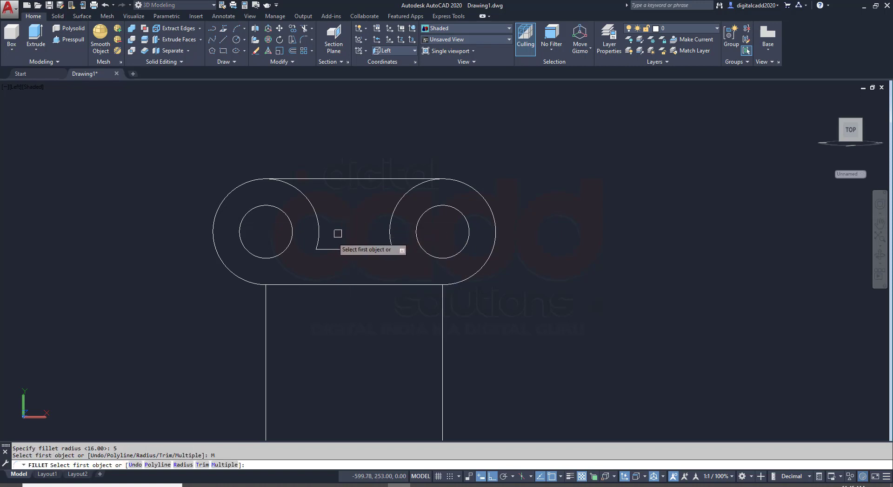
pyautogui.scroll(3, 331, 233)
# Fillet both inner corners between the boss arcs and the web's bottom line, then return to drawing 28's reference
pyautogui.click(310, 235)
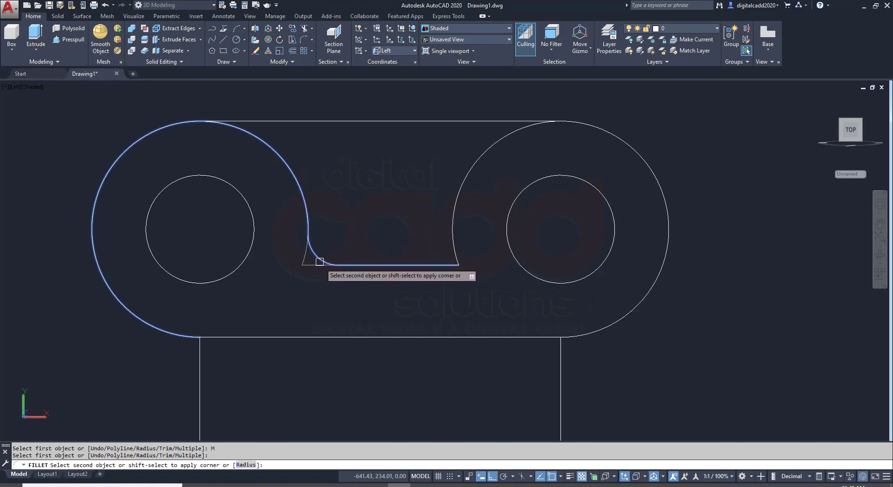
pyautogui.click(318, 264)
pyautogui.click(432, 260)
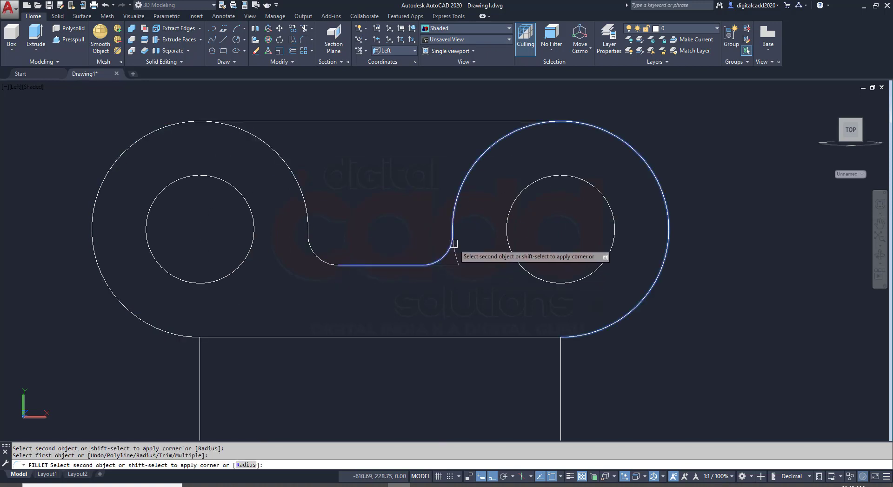
pyautogui.click(453, 247)
pyautogui.scroll(-3, 453, 297)
pyautogui.moveTo(447, 312); pyautogui.dragTo(446, 235, button='middle')
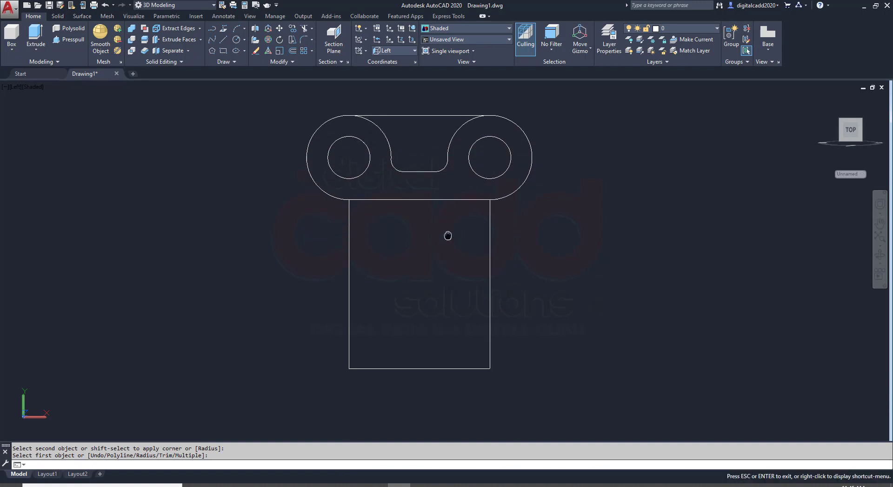
pyautogui.press('Escape')
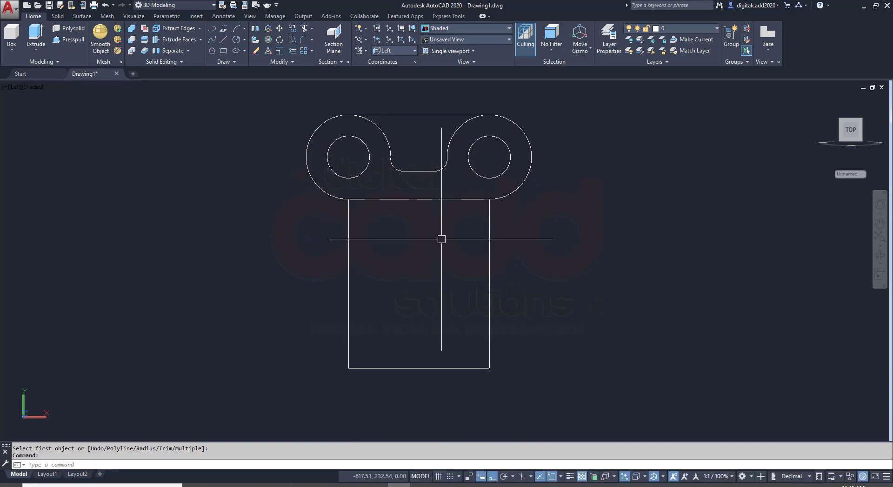
pyautogui.click(262, 485)
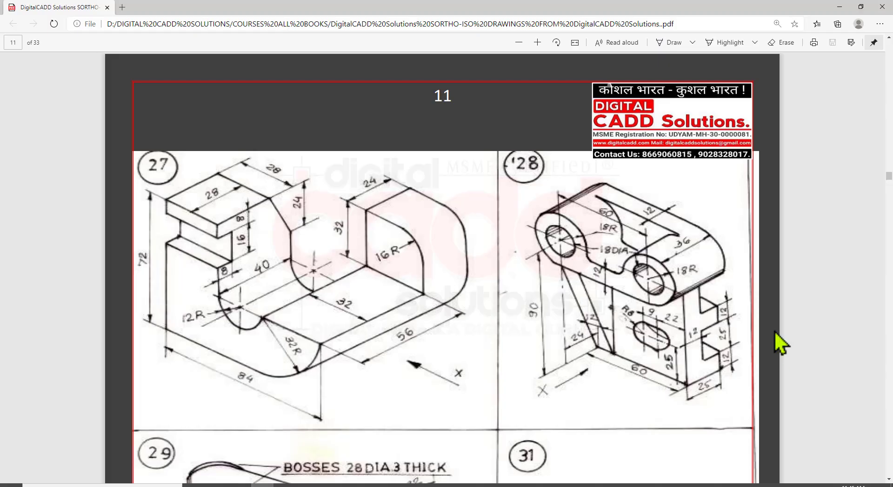
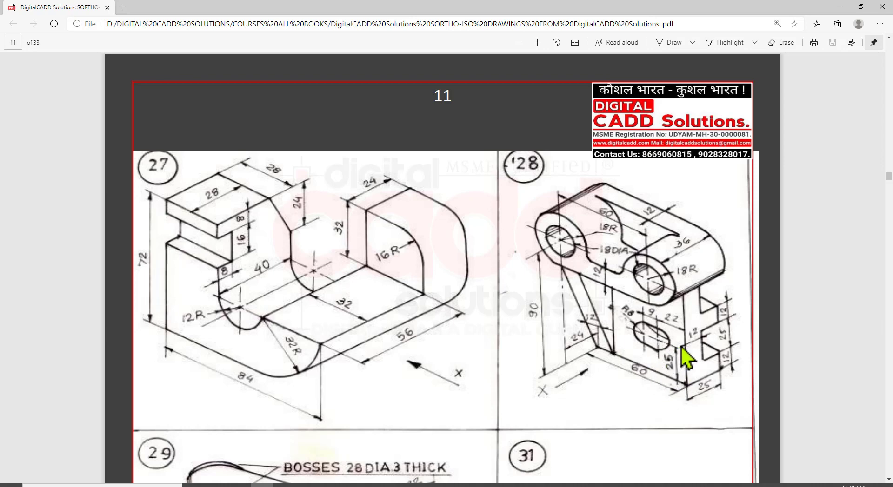
# Back in the drawing, explode the lower rectangle into separate lines after an initial offset attempt
pyautogui.hotkey('alt', 'Tab')
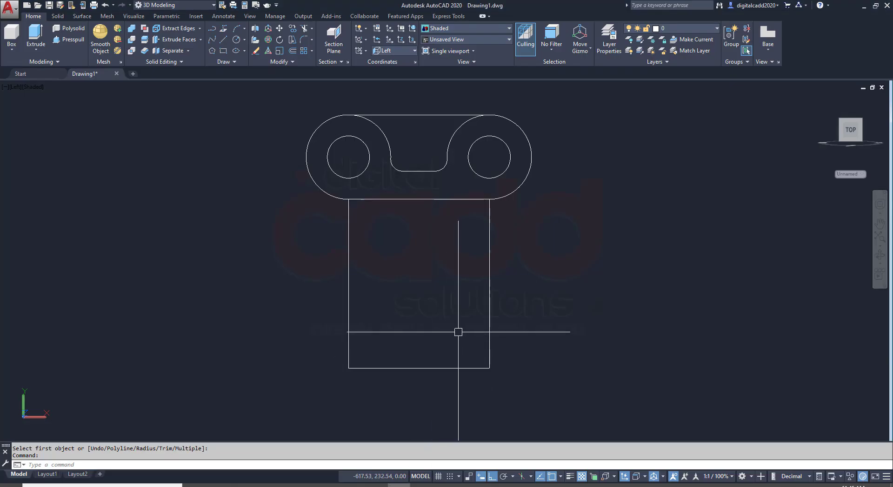
pyautogui.press('Return')
pyautogui.write('25')
pyautogui.press('Return')
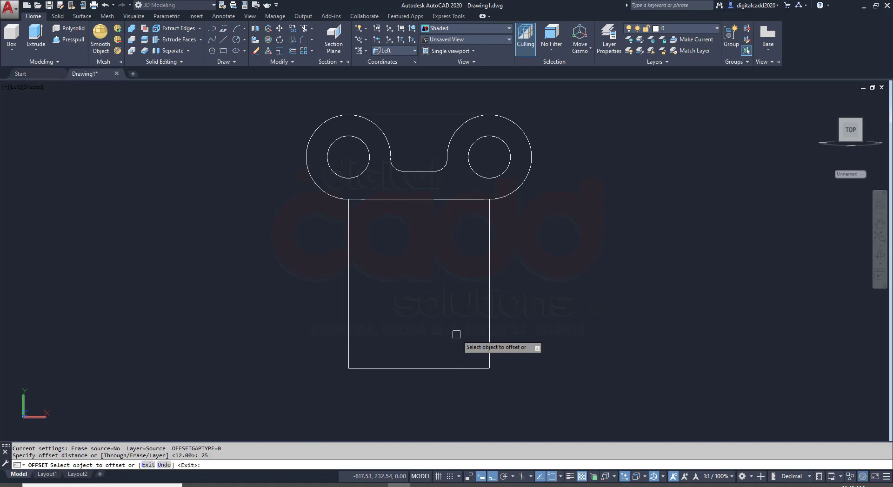
pyautogui.press('Escape')
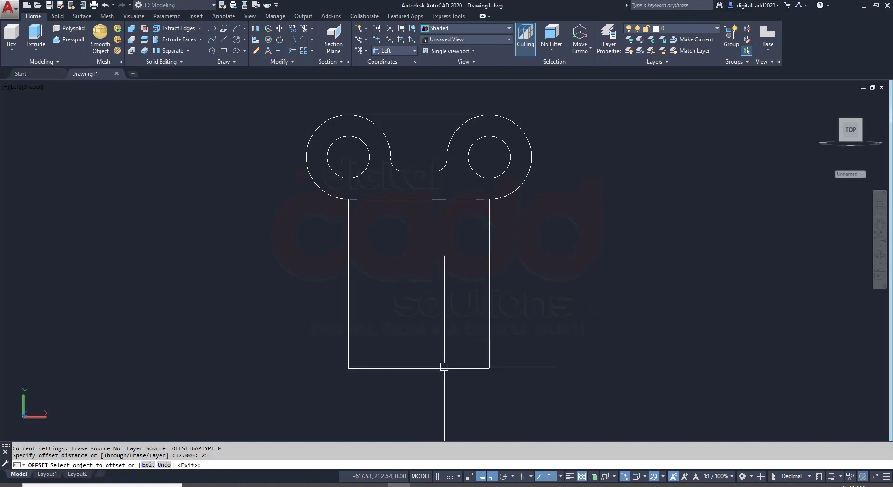
pyautogui.click(444, 368)
pyautogui.write('o')
pyautogui.press('Return')
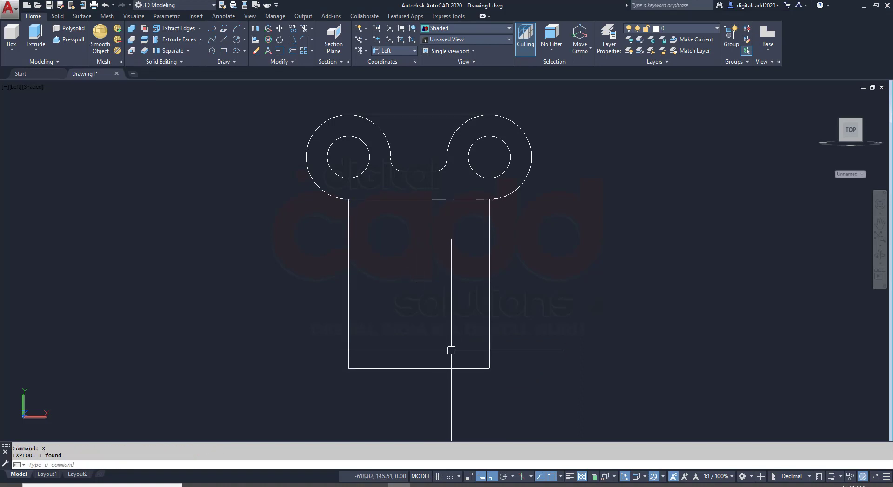
# Offset the bottom edge 25 upward and the right edge 22 inward twice
pyautogui.press('Return')
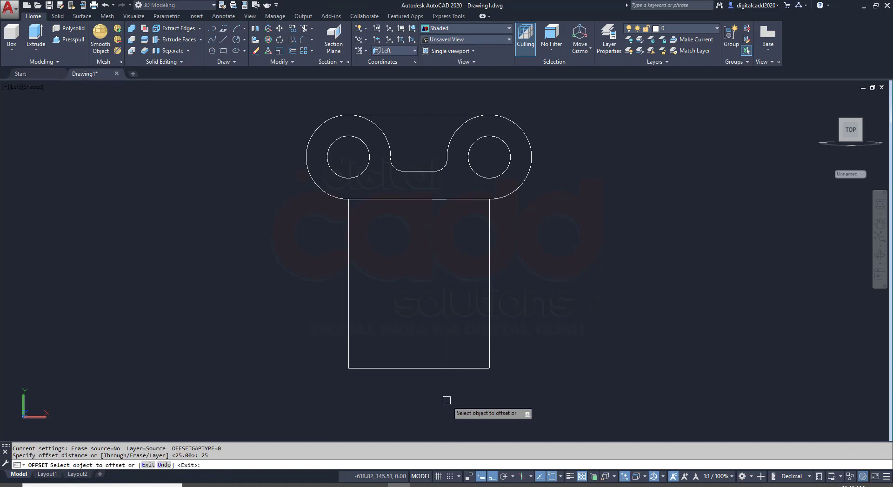
pyautogui.click(444, 368)
pyautogui.click(479, 341)
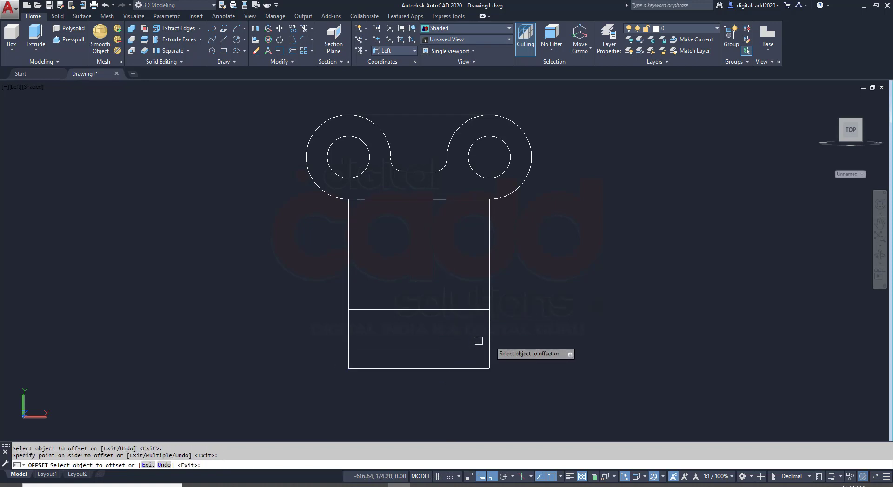
pyautogui.click(489, 331)
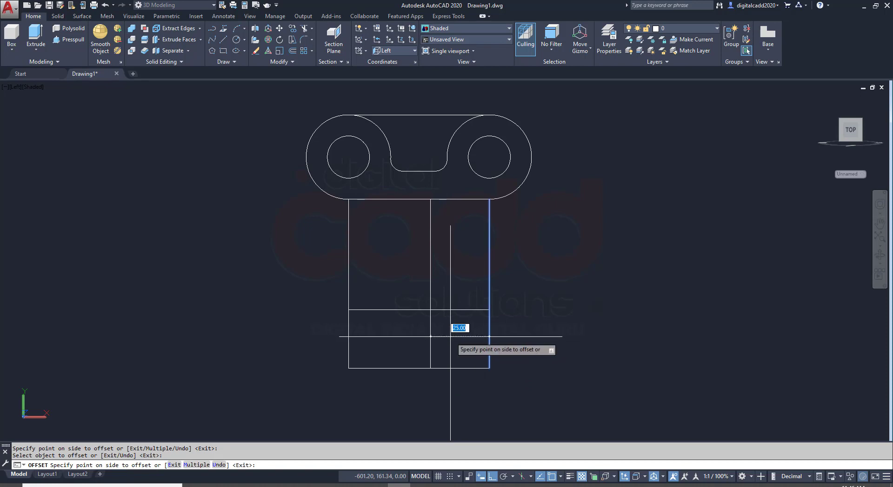
pyautogui.write('22')
pyautogui.press('Return')
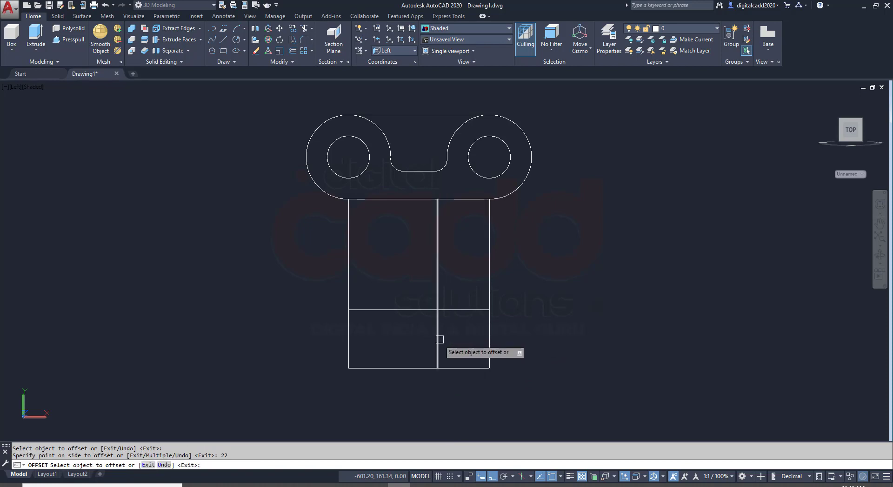
pyautogui.click(438, 341)
pyautogui.press('Return')
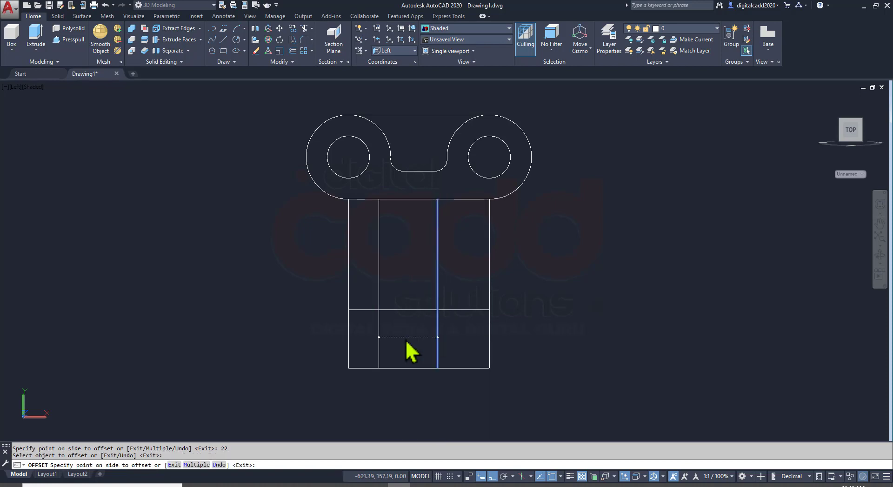
# Draw two radius-8 circles centred on the right and left line intersections
pyautogui.press('Return')
pyautogui.write('c')
pyautogui.press('Return')
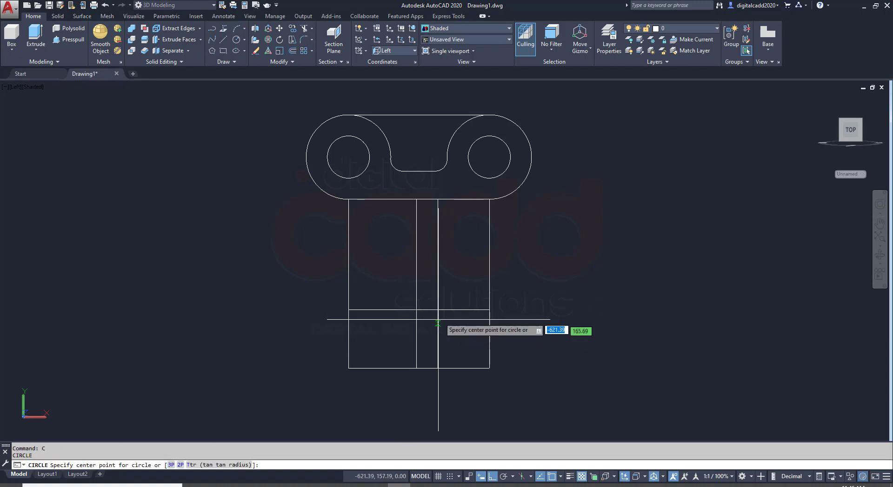
pyautogui.scroll(3, 437, 310)
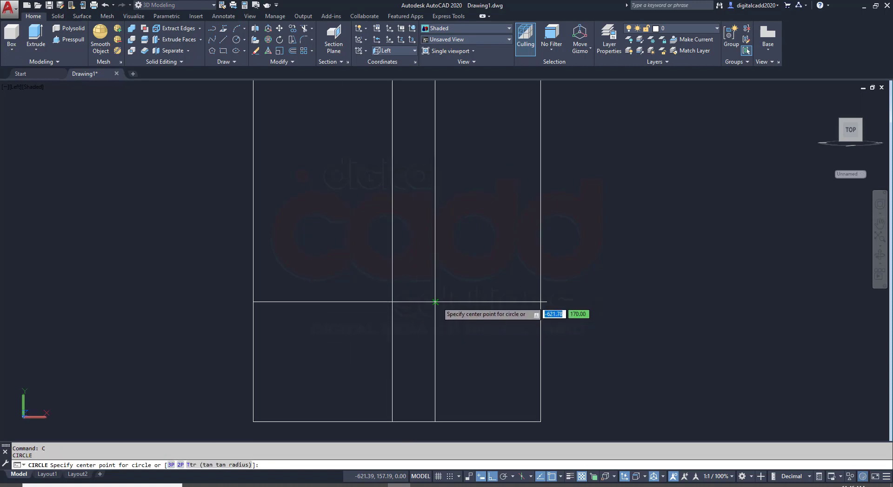
pyautogui.click(435, 302)
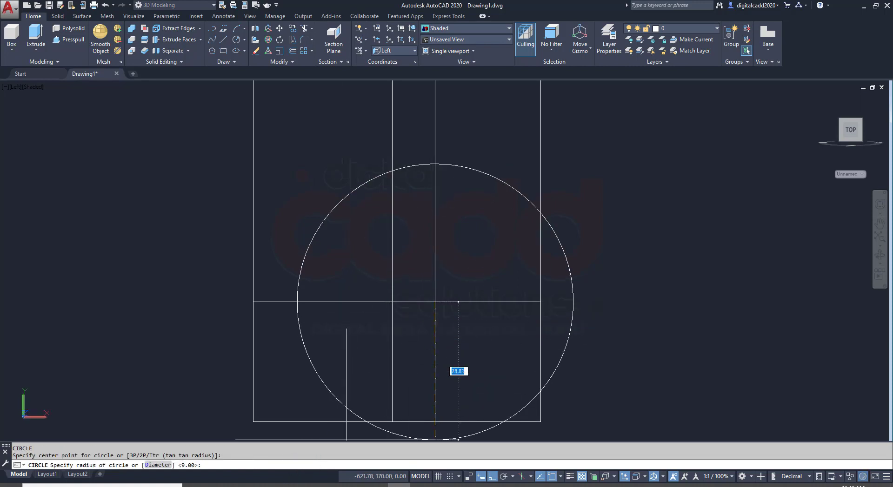
pyautogui.click(262, 485)
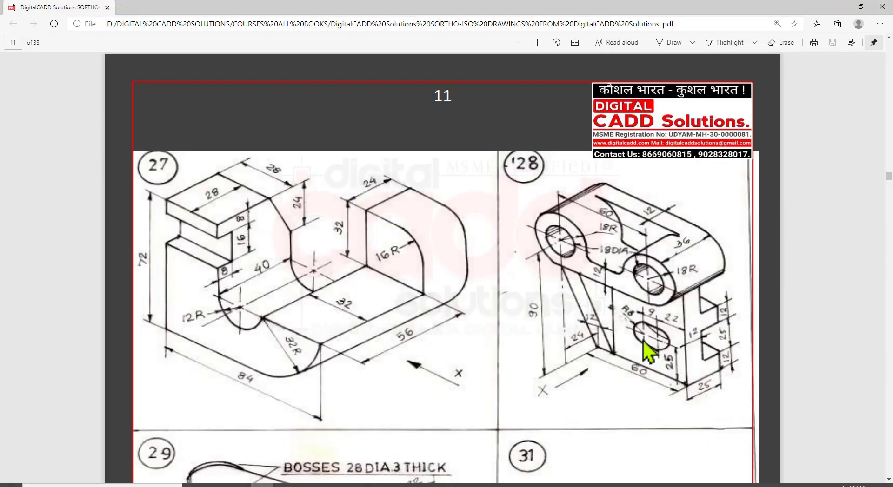
pyautogui.hotkey('alt', 'Tab')
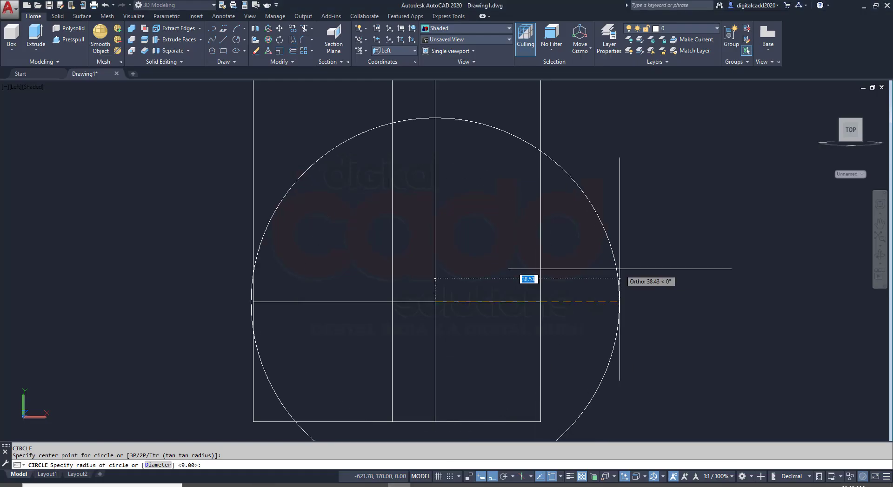
pyautogui.write('8')
pyautogui.press('Return')
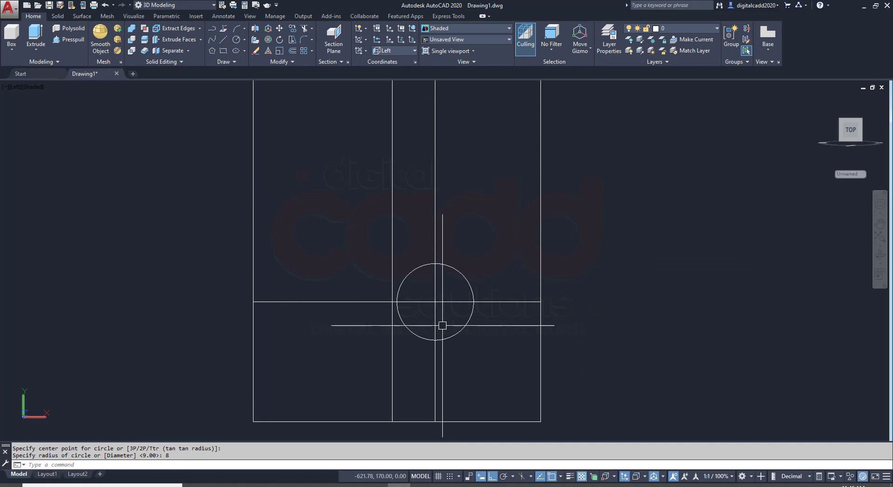
pyautogui.press('Return')
pyautogui.click(392, 301)
pyautogui.press('Return')
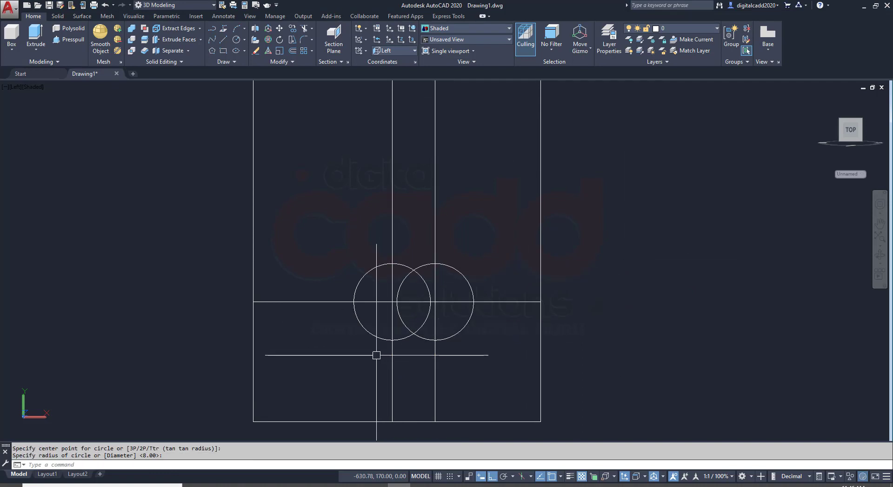
# Draw lines joining the two circles' top quadrants and their bottom quadrants
pyautogui.press('Return')
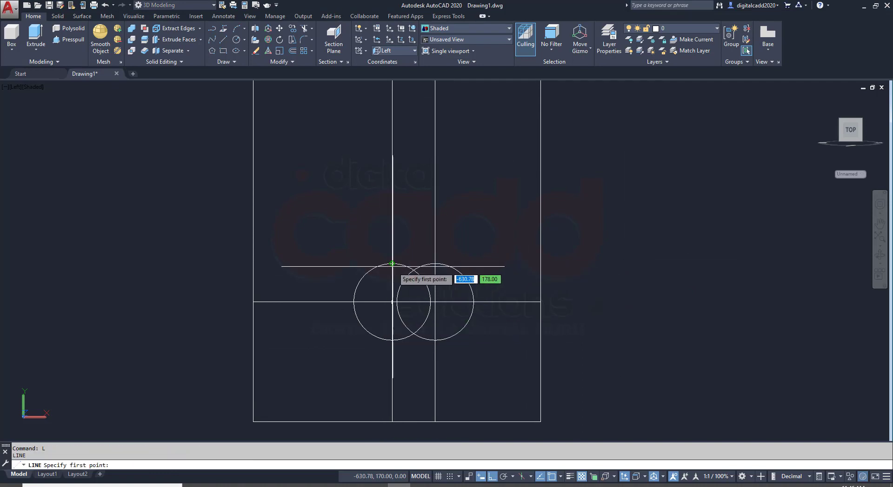
pyautogui.click(392, 264)
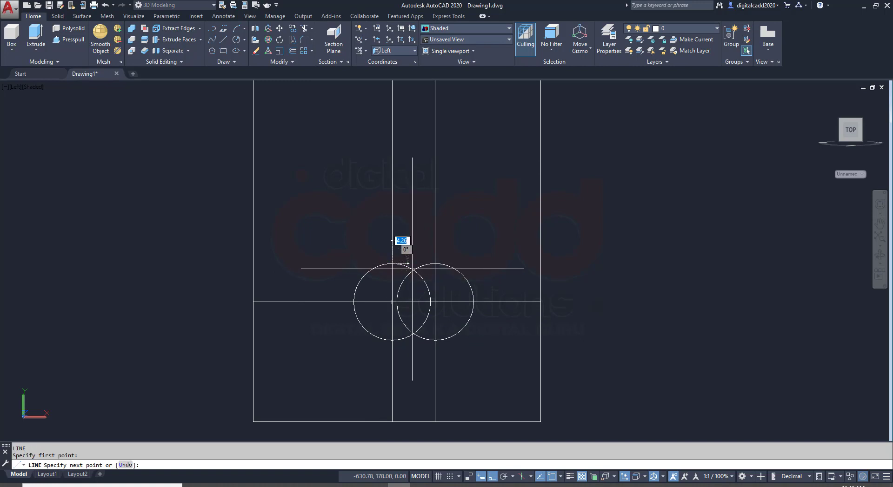
pyautogui.click(435, 264)
pyautogui.press('Return')
pyautogui.press('Return')
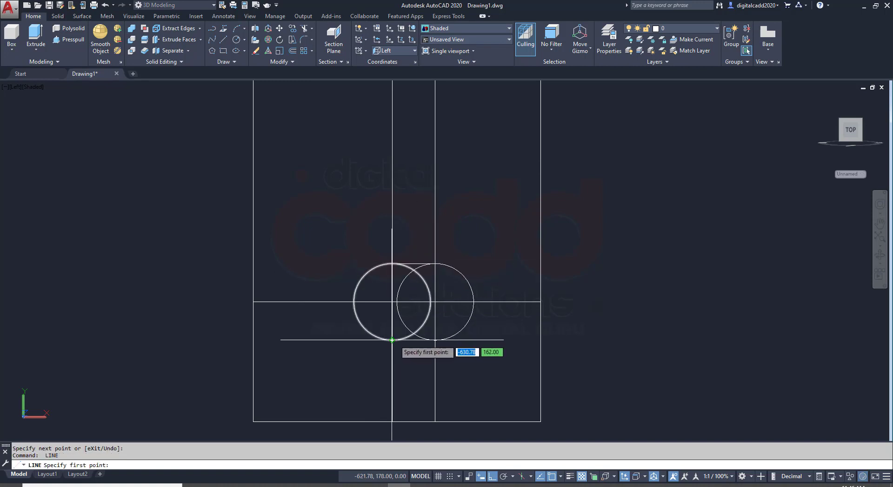
pyautogui.click(393, 340)
pyautogui.click(435, 339)
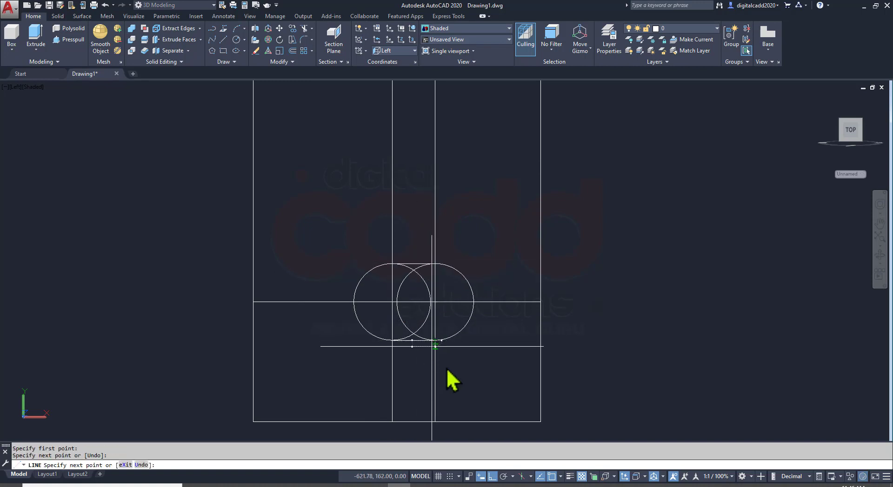
pyautogui.press('Return')
# Erase the three construction lines, two vertical and one horizontal
pyautogui.click(456, 374)
pyautogui.click(373, 383)
pyautogui.click(321, 274)
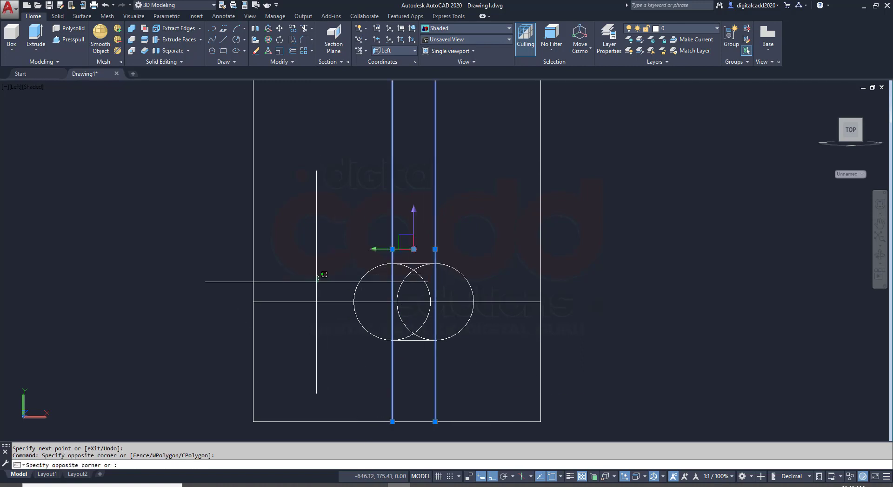
pyautogui.click(295, 339)
pyautogui.press('Return')
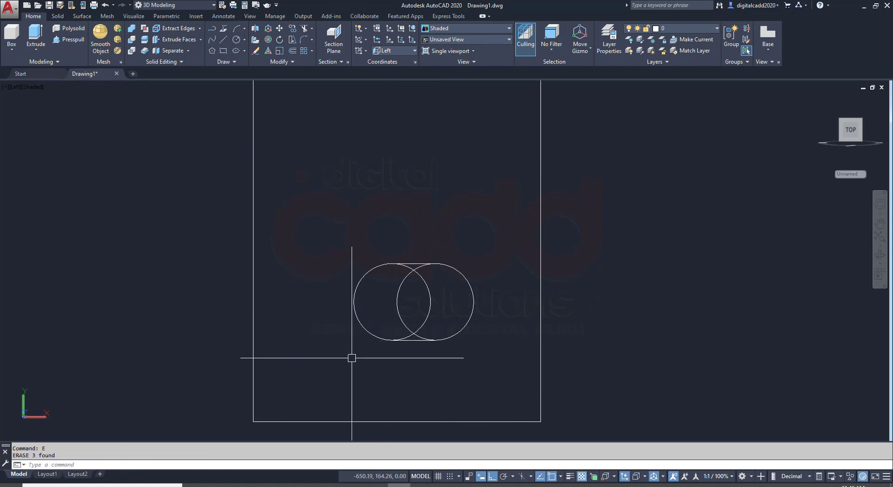
pyautogui.write('TR')
# Trim the inner arcs of both circles to leave a clean rounded slot
pyautogui.press('Return')
pyautogui.press('Return')
pyautogui.click(440, 290)
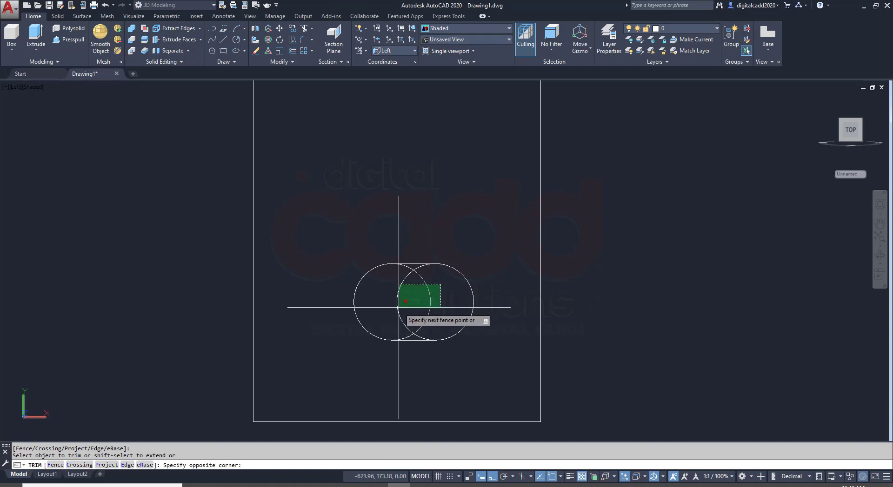
pyautogui.click(394, 310)
pyautogui.scroll(3, 413, 307)
pyautogui.moveTo(462, 312); pyautogui.dragTo(398, 373)
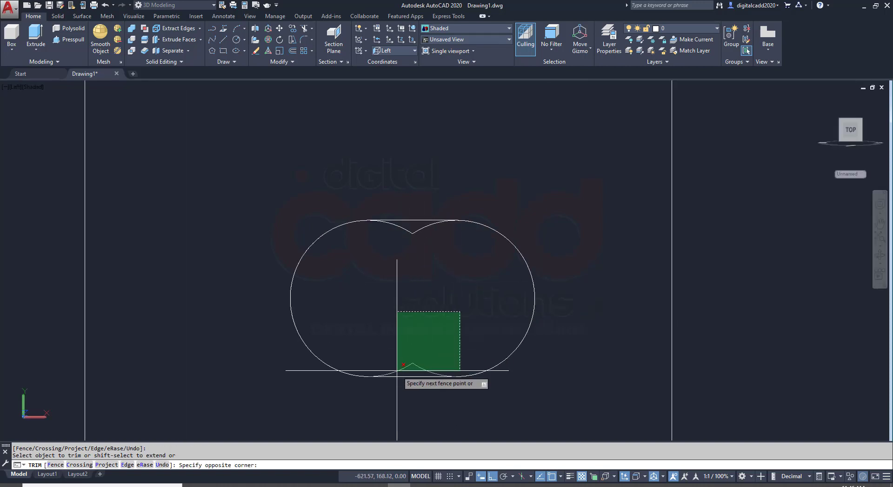
pyautogui.click(398, 375)
pyautogui.click(473, 302)
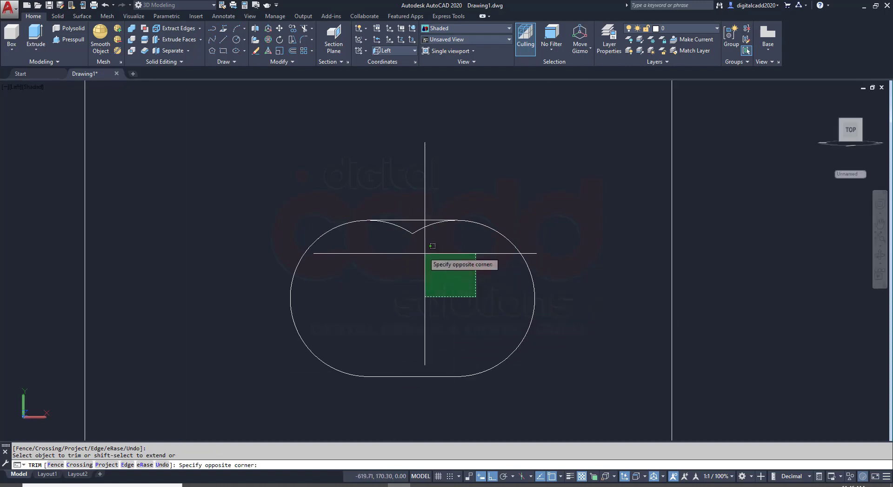
pyautogui.click(385, 231)
pyautogui.click(418, 241)
pyautogui.press('Return')
pyautogui.scroll(-3, 432, 281)
pyautogui.scroll(-1, 423, 303)
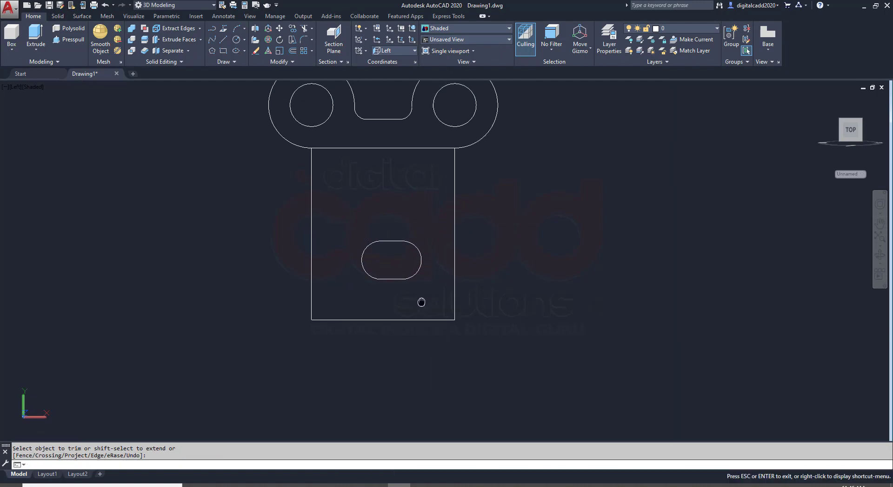
pyautogui.scroll(-1, 418, 327)
# Save the drawing as Drawing13D10.dwg in Documents, then bring up the reference PDF
pyautogui.hotkey('ctrl', 's')
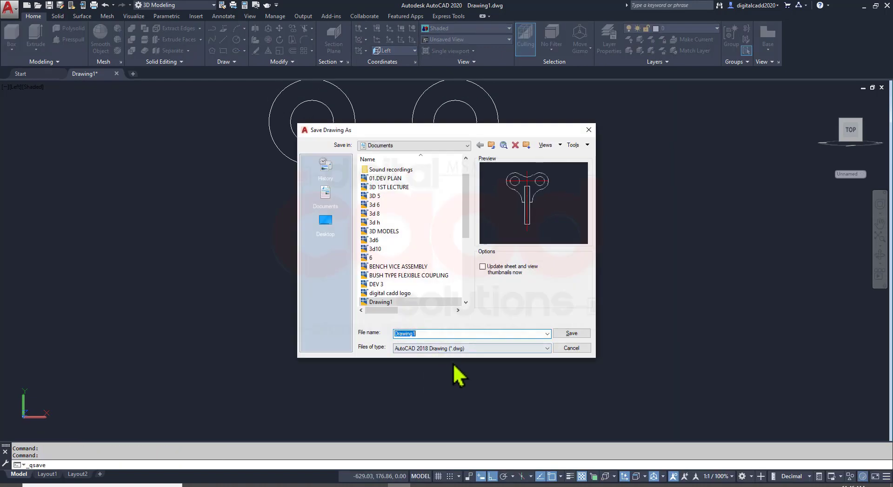
pyautogui.click(447, 334)
pyautogui.write('3D')
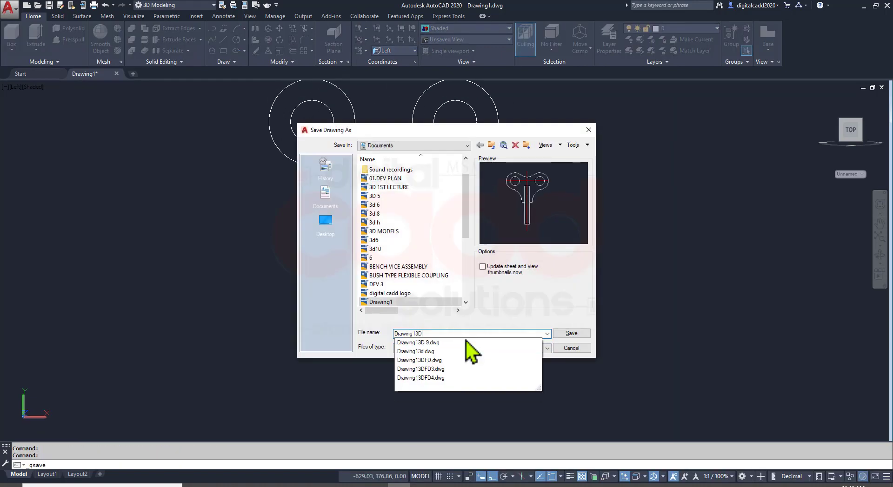
pyautogui.write('10')
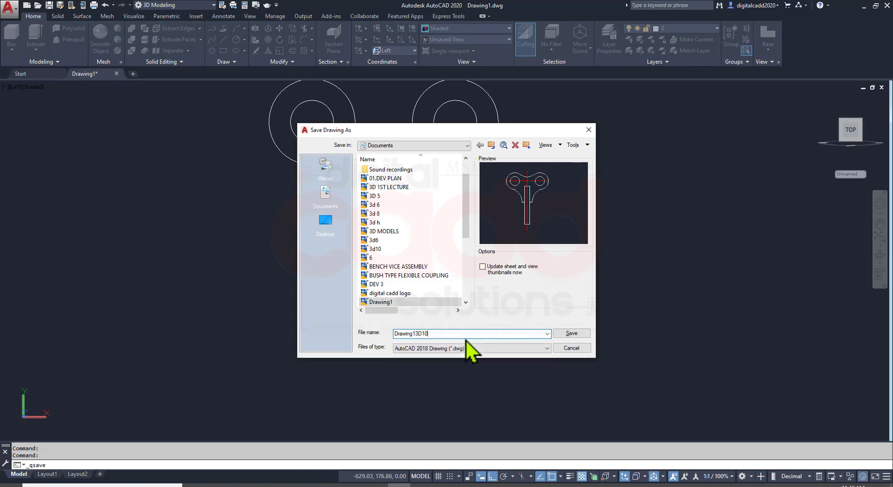
pyautogui.press('Return')
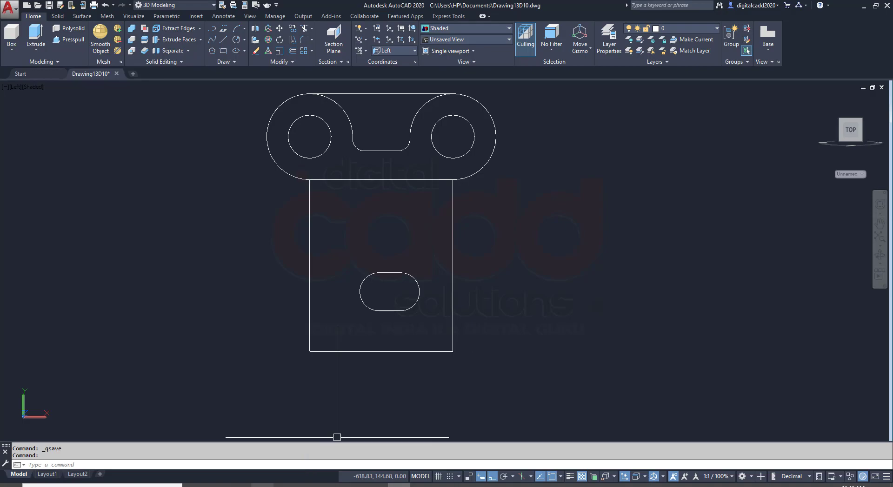
pyautogui.hotkey('alt', 'Tab')
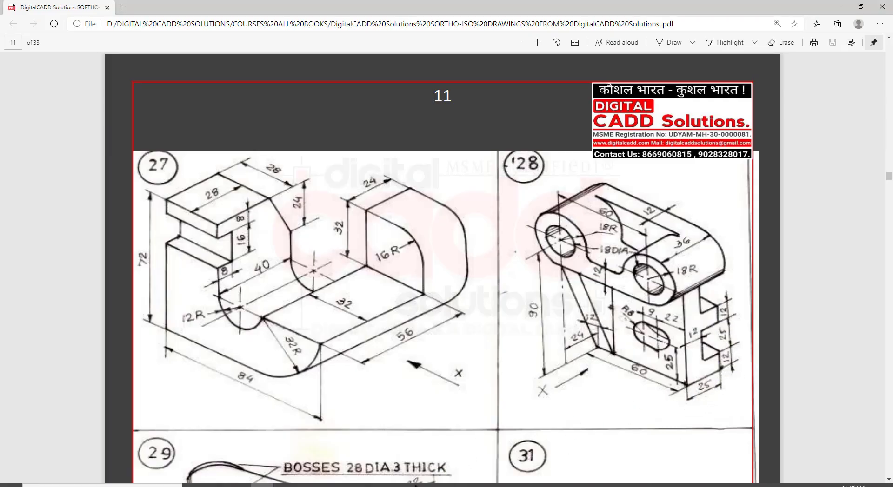
# Offset the rectangle's bottom edge 12 upward, then offset a line 25 further up
pyautogui.click(399, 485)
pyautogui.press('Return')
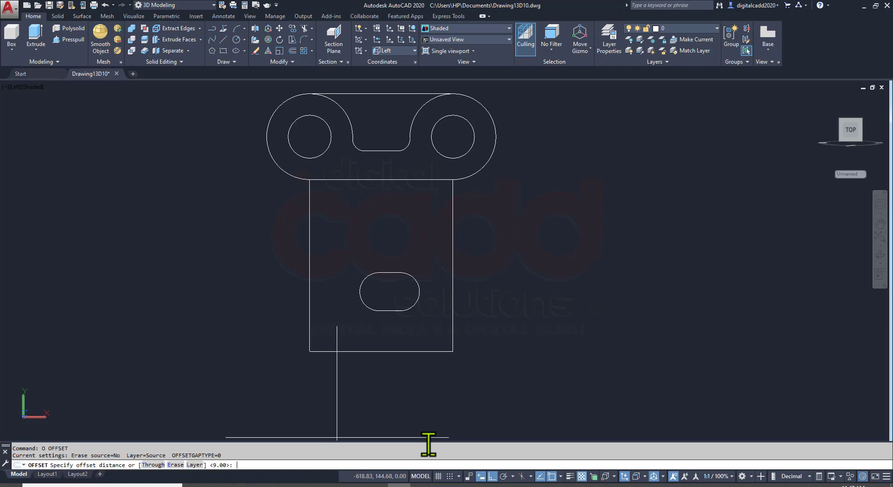
pyautogui.write('12')
pyautogui.press('Return')
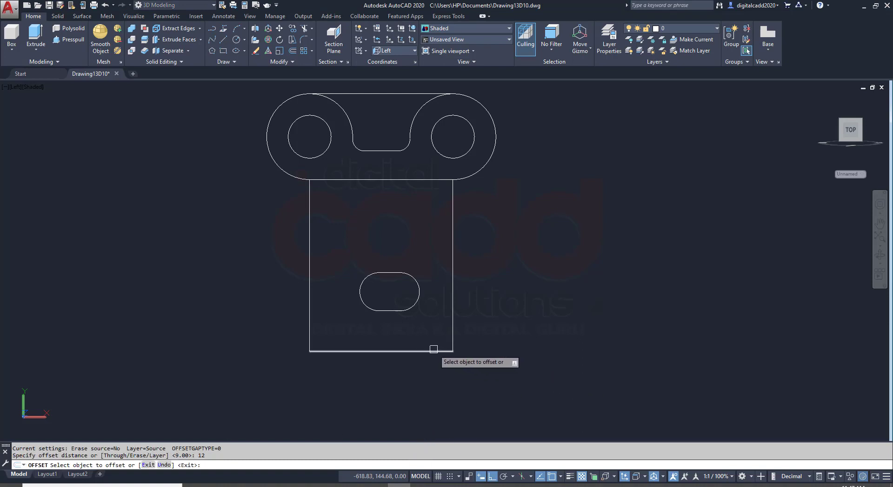
pyautogui.click(437, 351)
pyautogui.click(438, 334)
pyautogui.click(443, 322)
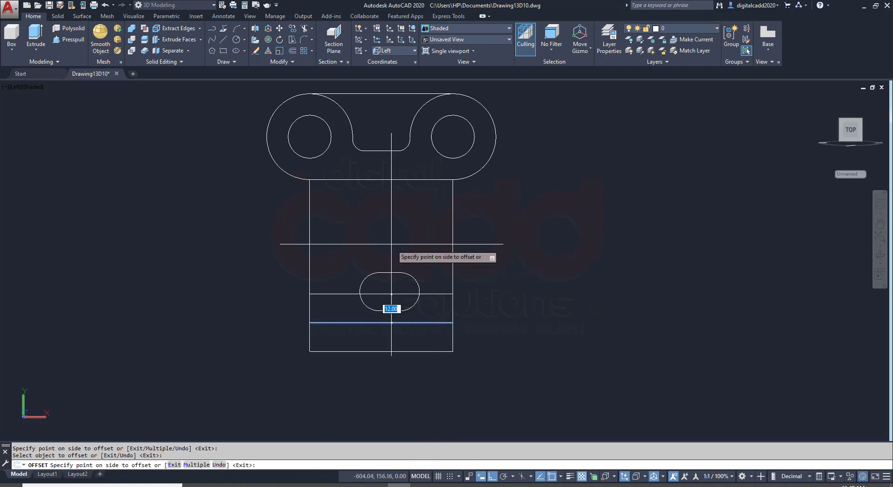
pyautogui.write('25')
pyautogui.press('Return')
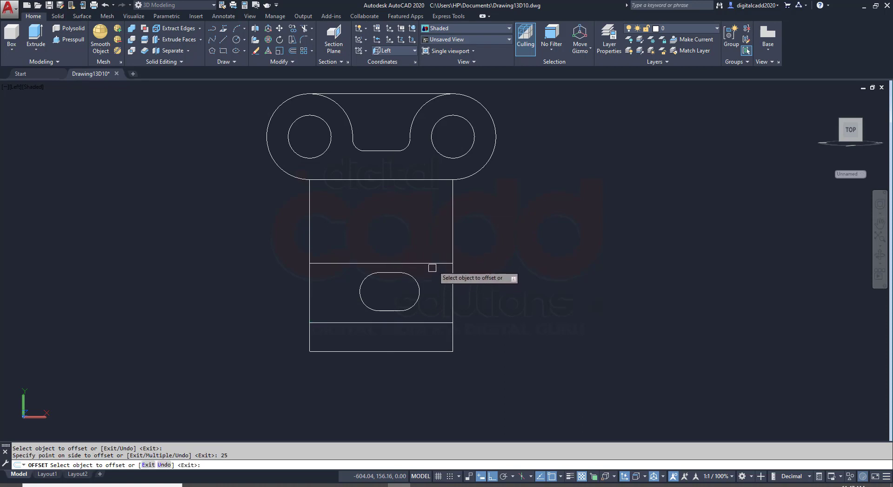
pyautogui.click(434, 263)
pyautogui.click(433, 225)
pyautogui.press('Return')
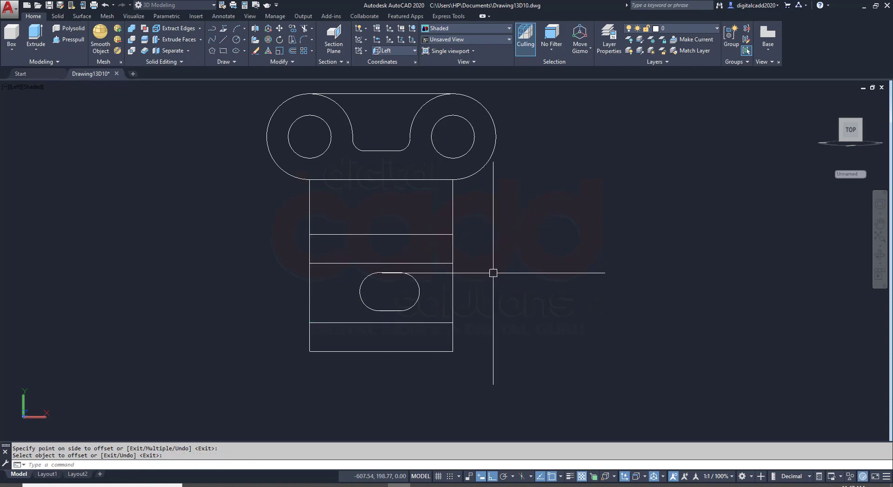
pyautogui.moveTo(492, 273); pyautogui.dragTo(501, 301, button='middle')
pyautogui.press('Escape')
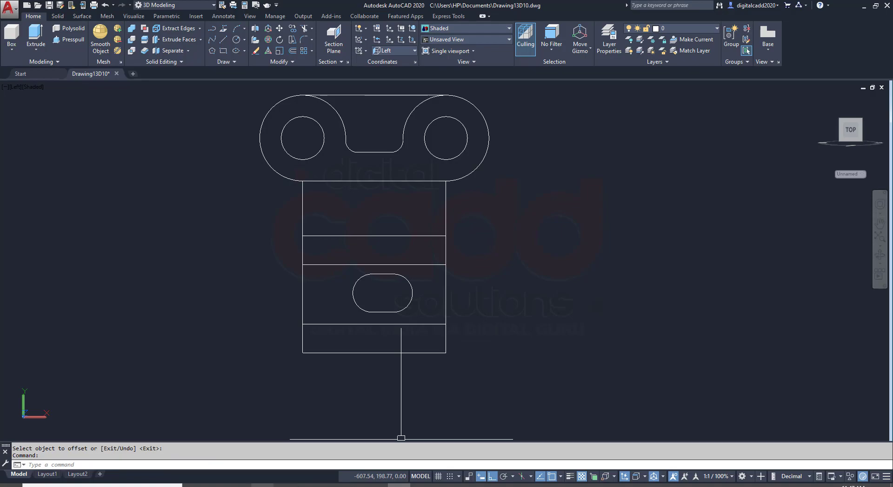
# After checking the PDF, offset the rectangle's left edge 12 units inward
pyautogui.hotkey('alt', 'Tab')
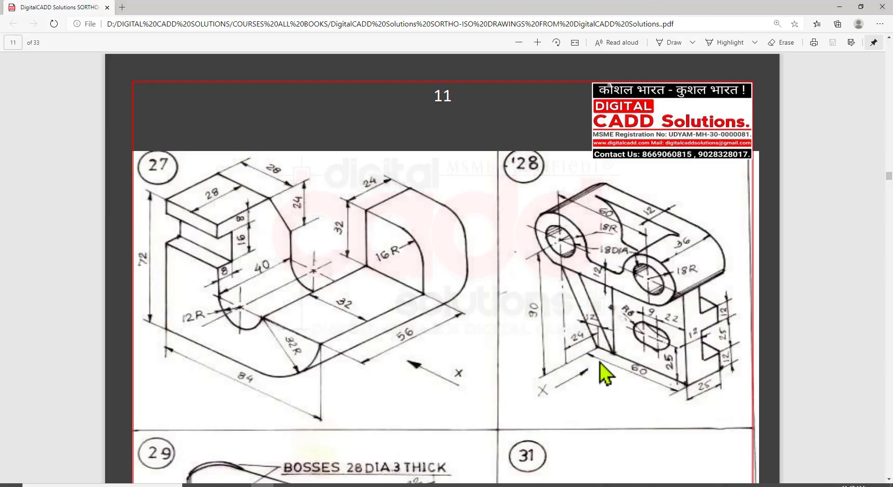
pyautogui.click(404, 484)
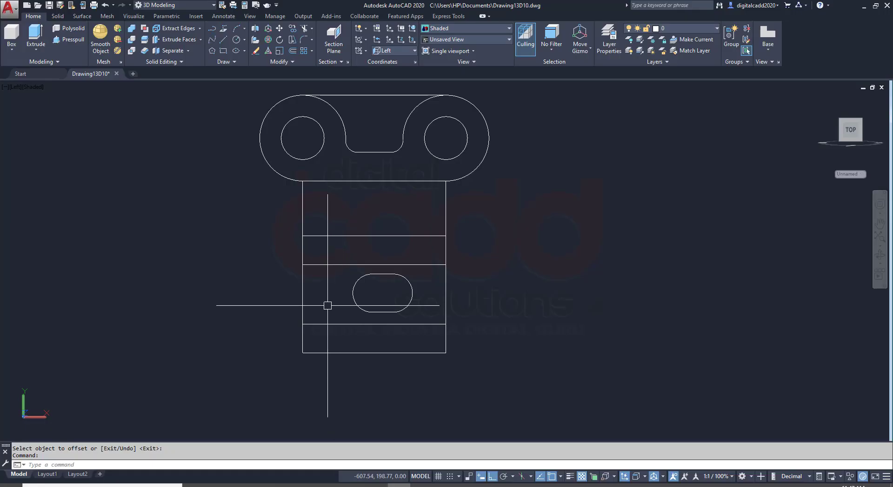
pyautogui.press('Return')
pyautogui.press('Return')
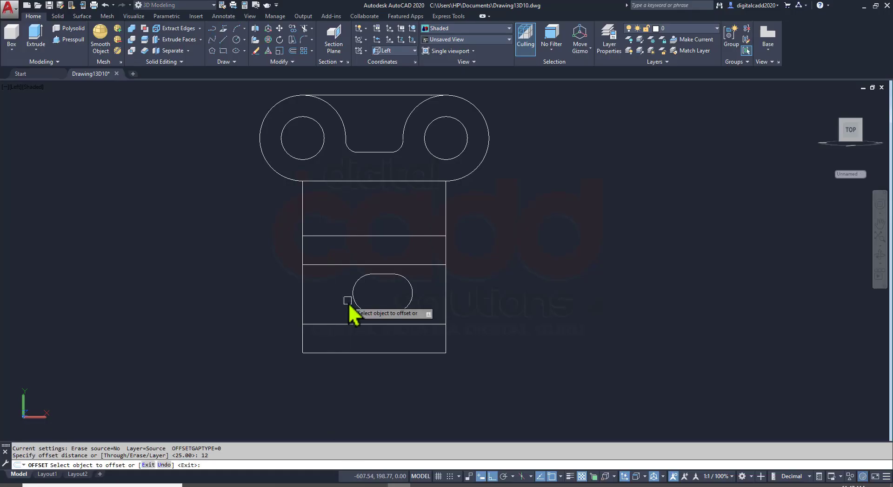
pyautogui.click(303, 207)
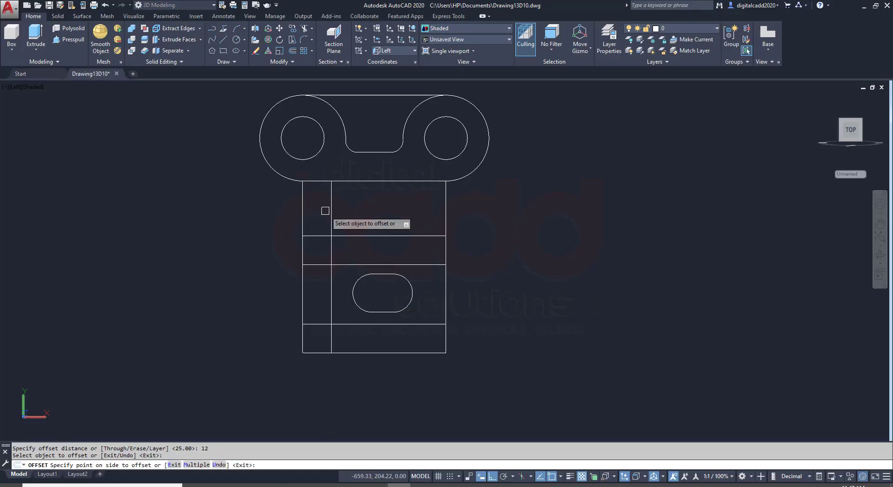
pyautogui.click(471, 288)
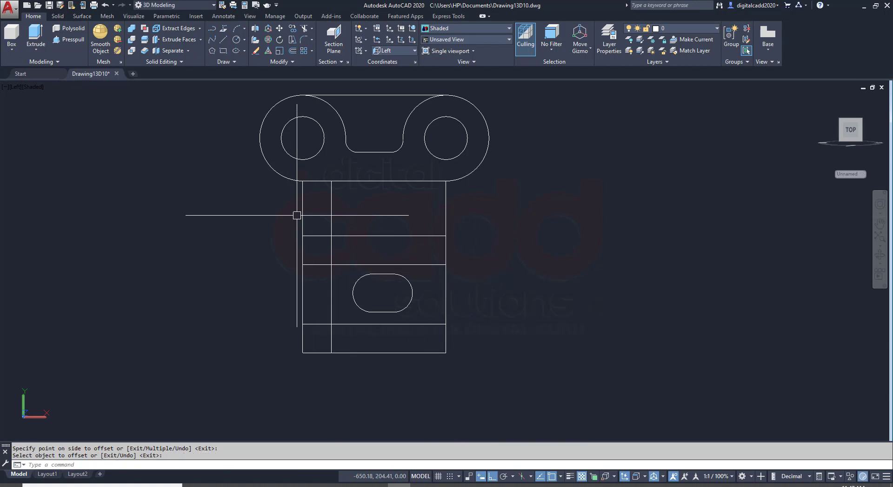
pyautogui.press('Return')
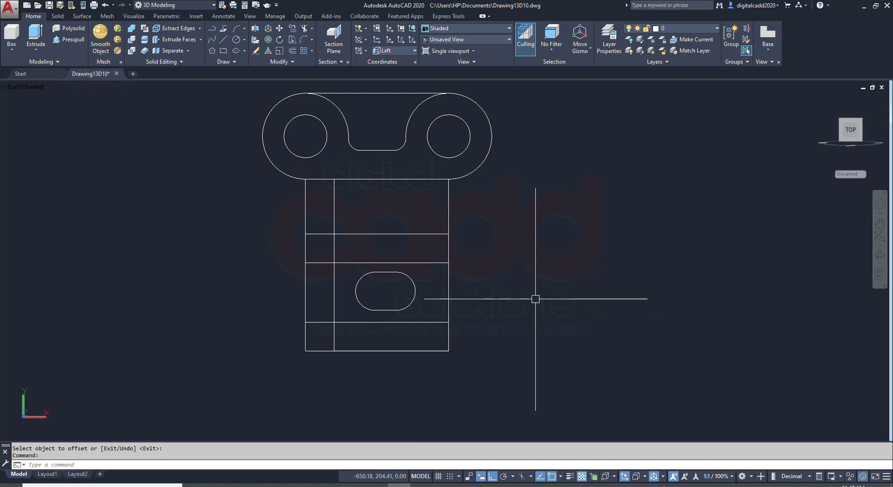
pyautogui.click(16, 93)
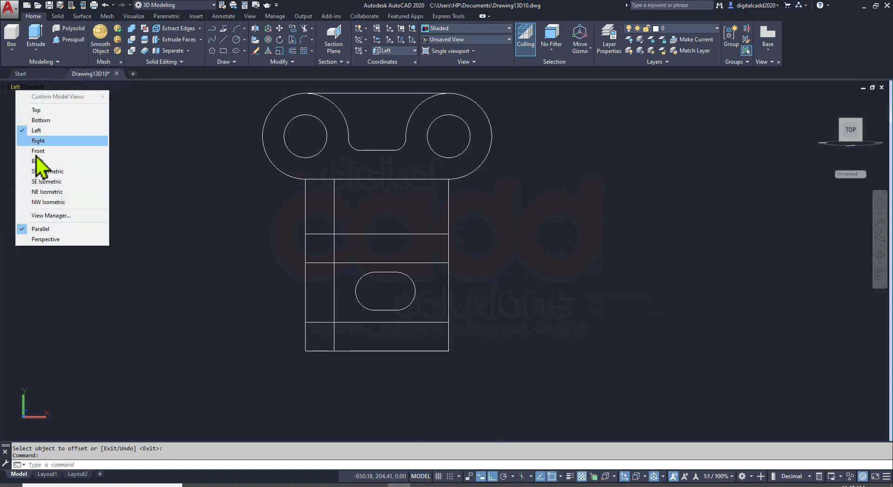
# Set the viewport to the SW Isometric preset and return to the AutoCAD model
pyautogui.click(40, 181)
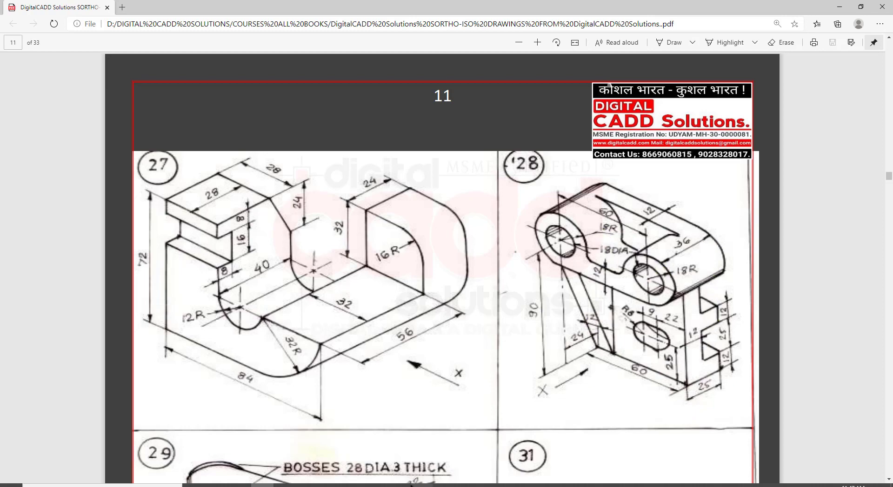
pyautogui.hotkey('alt', 'Tab')
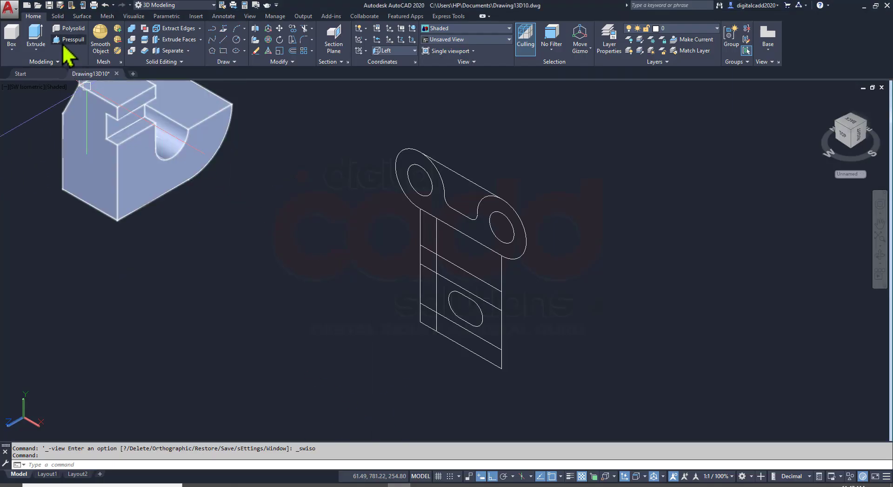
# Press-pull the double-lug outline 36 and the lug profile 12 the other way
pyautogui.click(64, 45)
pyautogui.scroll(2, 440, 220)
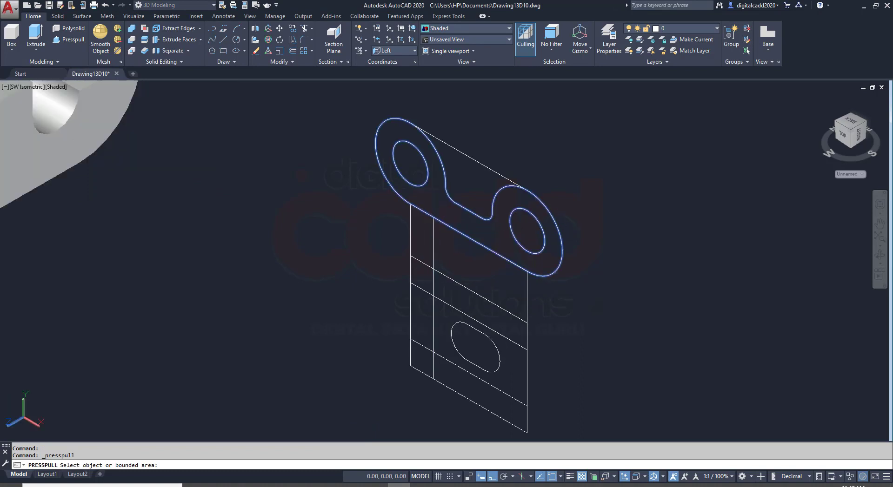
pyautogui.click(467, 200)
pyautogui.press('Return')
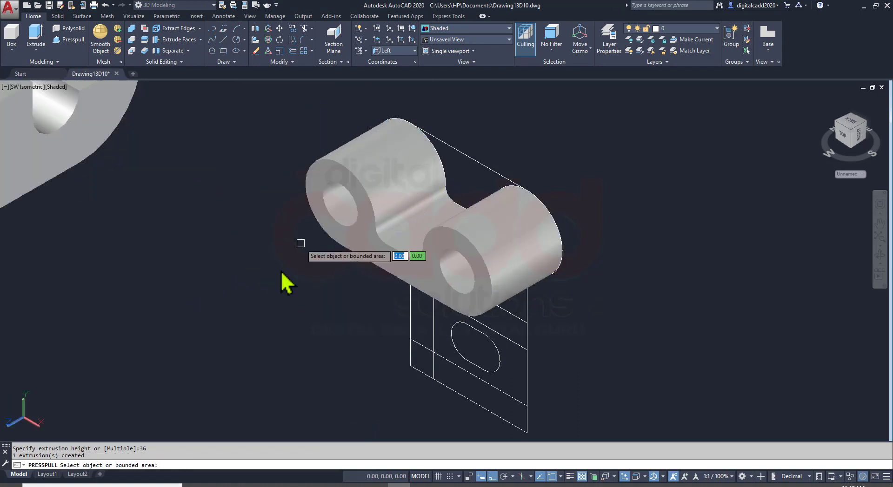
pyautogui.click(463, 182)
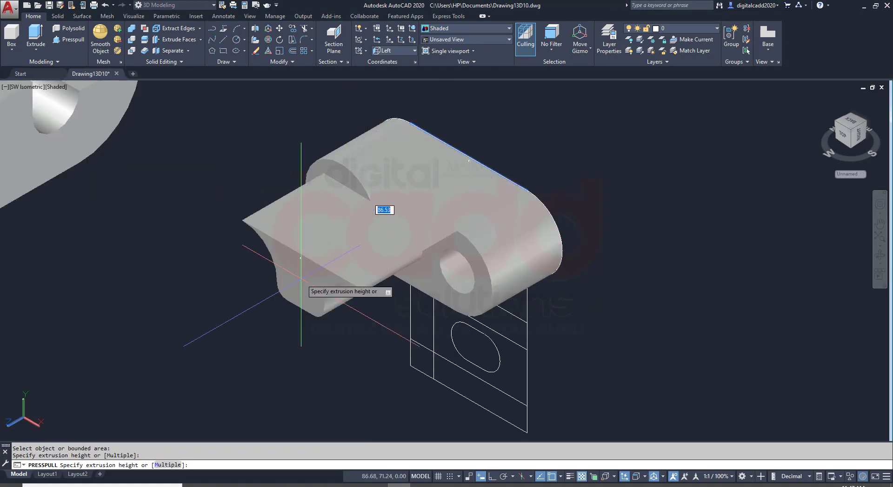
pyautogui.write('12')
pyautogui.press('Return')
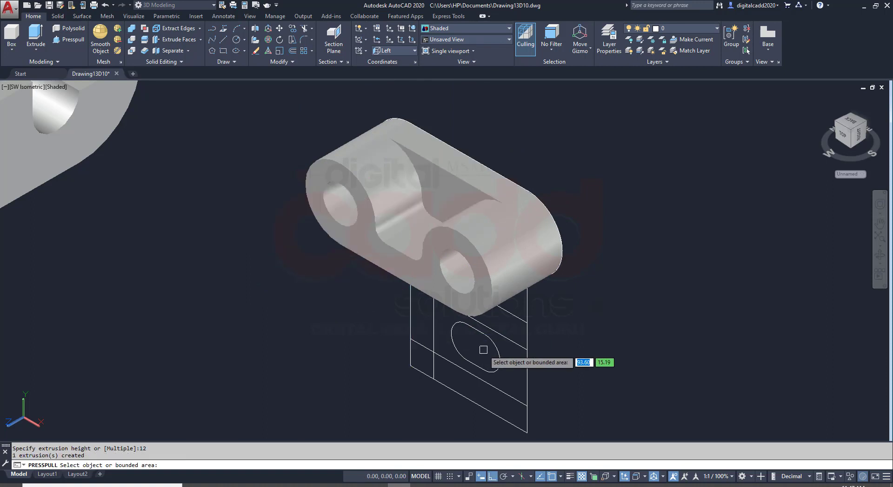
# Press-pull the lower-left block 36, then extend it and the left strip up to the lugs
pyautogui.scroll(1, 460, 308)
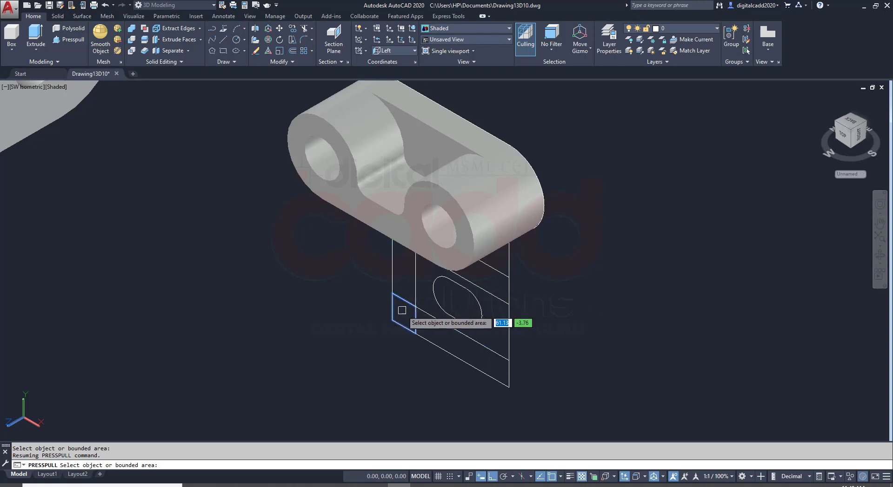
pyautogui.click(401, 291)
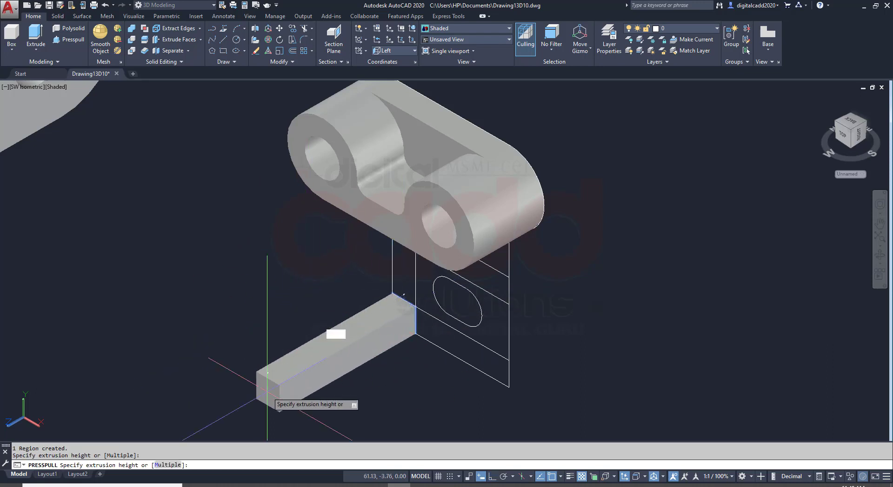
pyautogui.write('36')
pyautogui.press('Return')
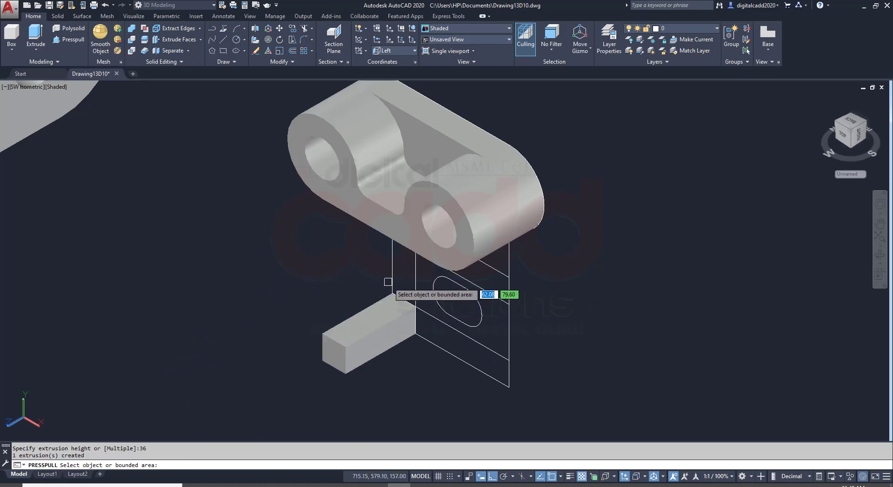
pyautogui.click(400, 277)
pyautogui.click(341, 361)
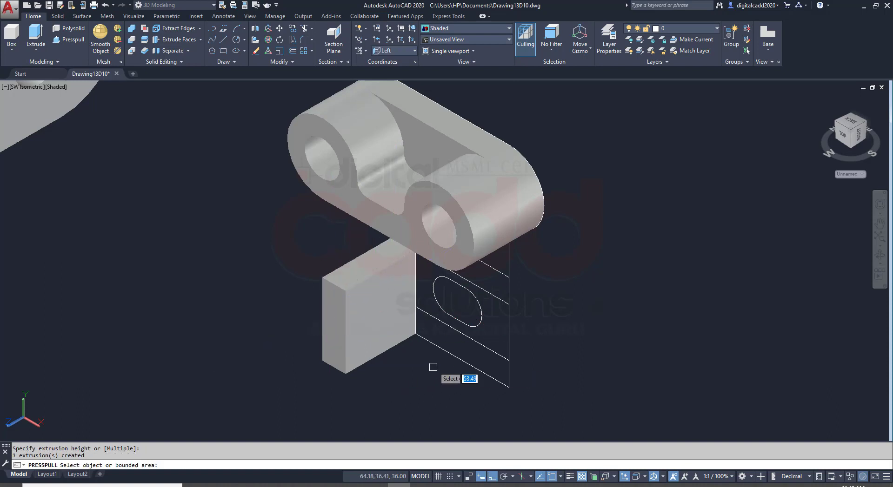
pyautogui.moveTo(430, 364)
pyautogui.keyDown('shift'); pyautogui.mouseDown(button='middle')
pyautogui.moveTo(447, 314)
pyautogui.moveTo(435, 313)
pyautogui.mouseUp(button='middle'); pyautogui.keyUp('shift')
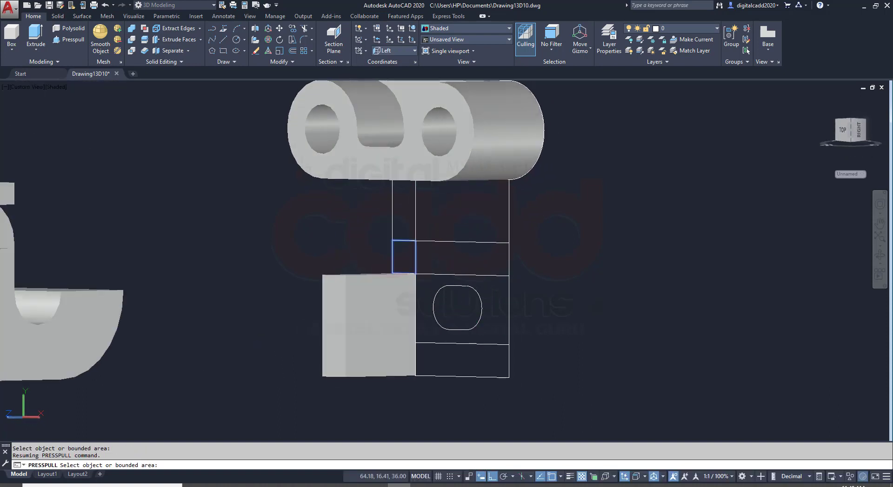
pyautogui.click(362, 276)
pyautogui.click(391, 186)
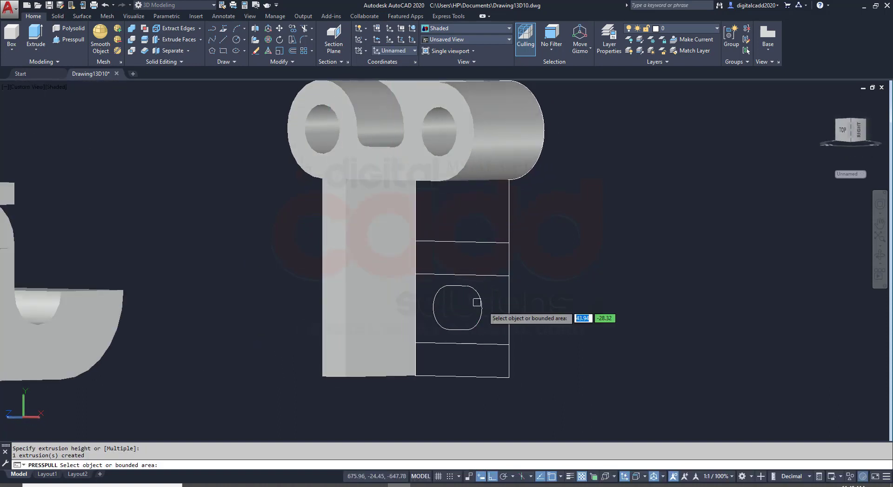
# Extrude the slotted face 12, cut away the lower front block, and fill the gap region
pyautogui.moveTo(538, 261)
pyautogui.keyDown('shift'); pyautogui.mouseDown(button='middle')
pyautogui.moveTo(534, 298)
pyautogui.moveTo(543, 310)
pyautogui.moveTo(498, 354)
pyautogui.mouseUp(button='middle'); pyautogui.keyUp('shift')
pyautogui.click(447, 312)
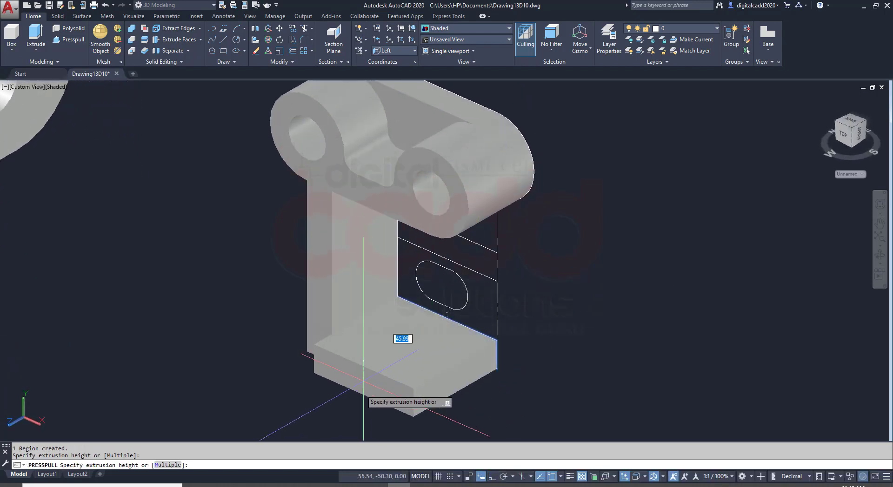
pyautogui.press('Return')
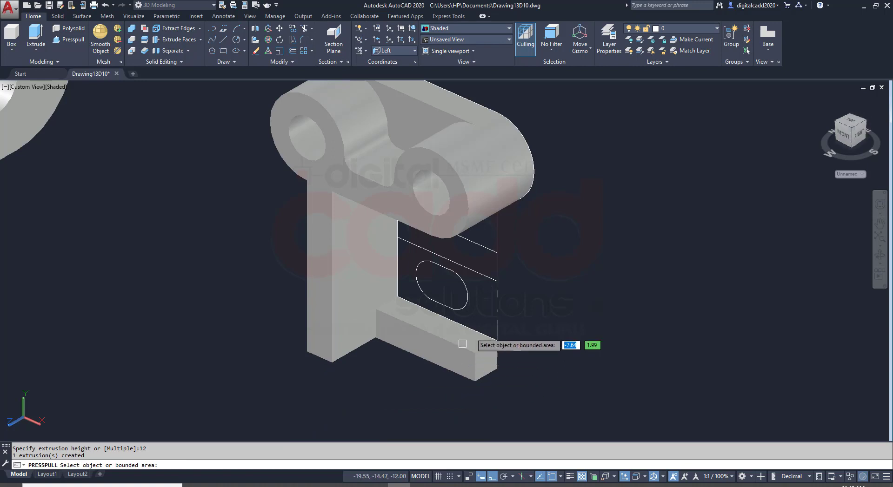
pyautogui.click(449, 270)
pyautogui.click(400, 382)
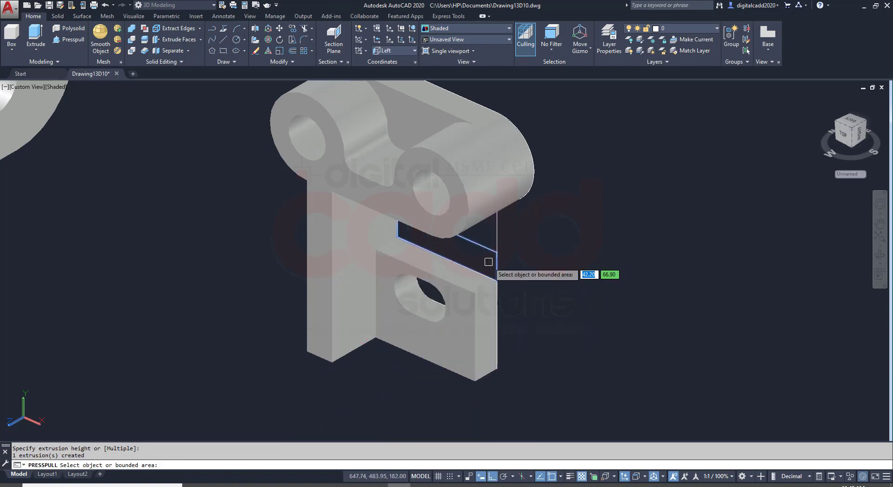
pyautogui.moveTo(544, 316)
pyautogui.keyDown('shift'); pyautogui.mouseDown(button='middle')
pyautogui.moveTo(558, 293)
pyautogui.moveTo(537, 264)
pyautogui.mouseUp(button='middle'); pyautogui.keyUp('shift')
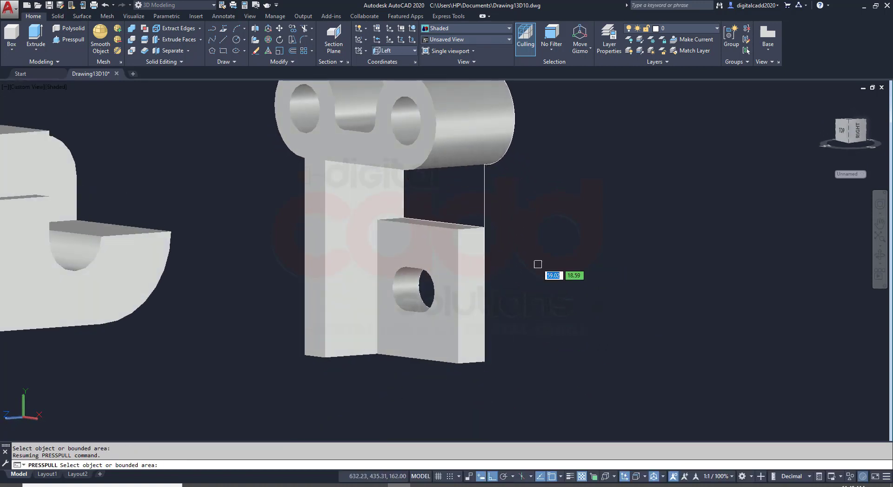
pyautogui.click(444, 195)
pyautogui.click(444, 170)
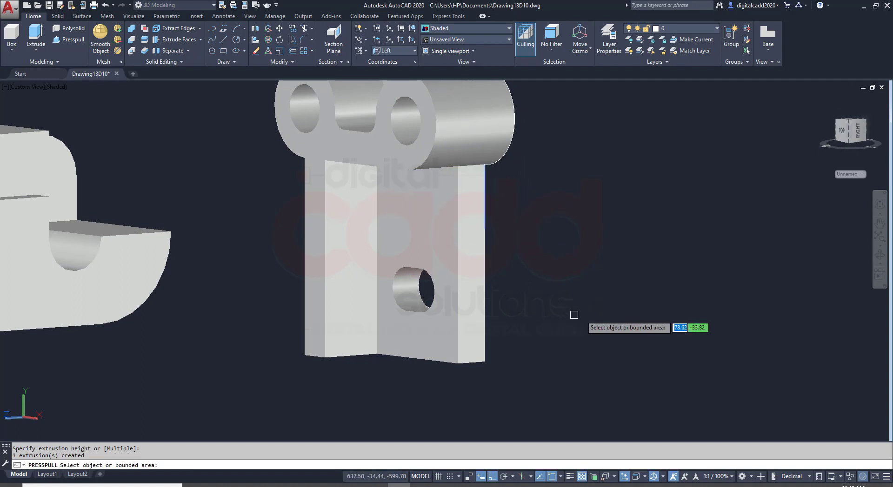
pyautogui.moveTo(566, 311)
pyautogui.keyDown('shift'); pyautogui.mouseDown(button='middle')
pyautogui.moveTo(498, 316)
pyautogui.moveTo(484, 329)
pyautogui.mouseUp(button='middle'); pyautogui.keyUp('shift')
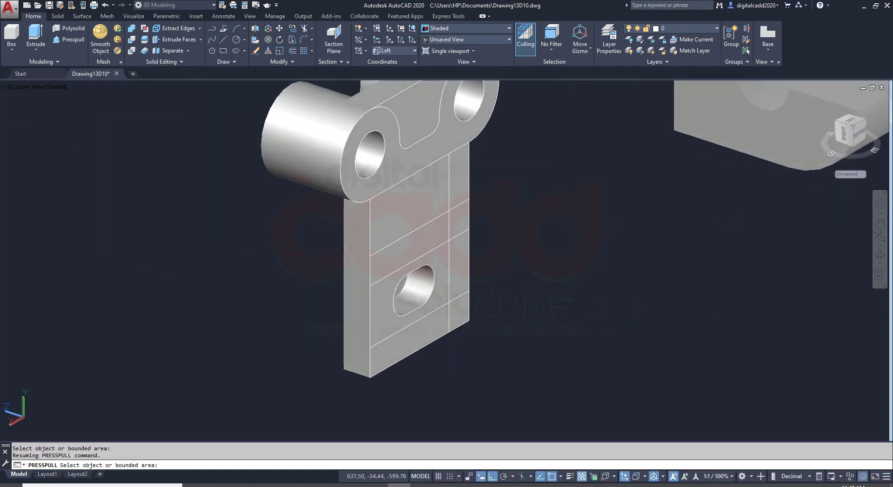
# Fill the remaining slot region flush and delete the stray vertical line on the plate
pyautogui.click(446, 278)
pyautogui.press('Return')
pyautogui.click(449, 246)
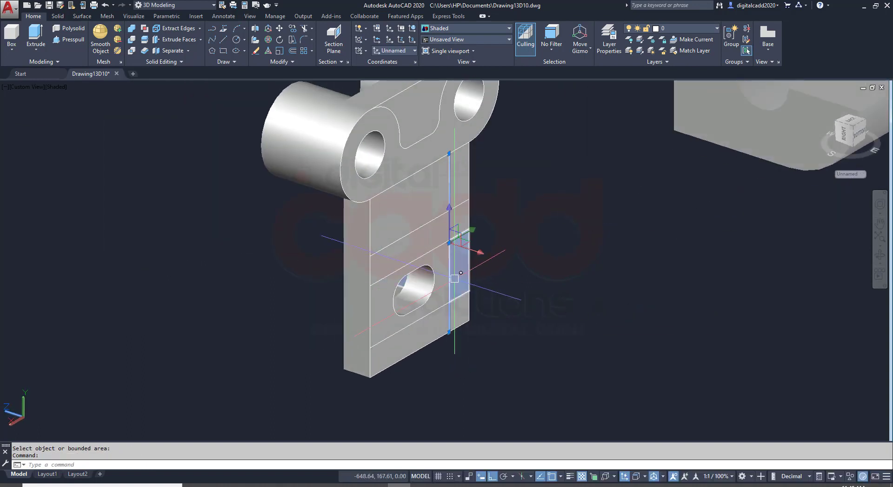
pyautogui.press('Delete')
pyautogui.moveTo(538, 339); pyautogui.dragTo(500, 316, button='middle')
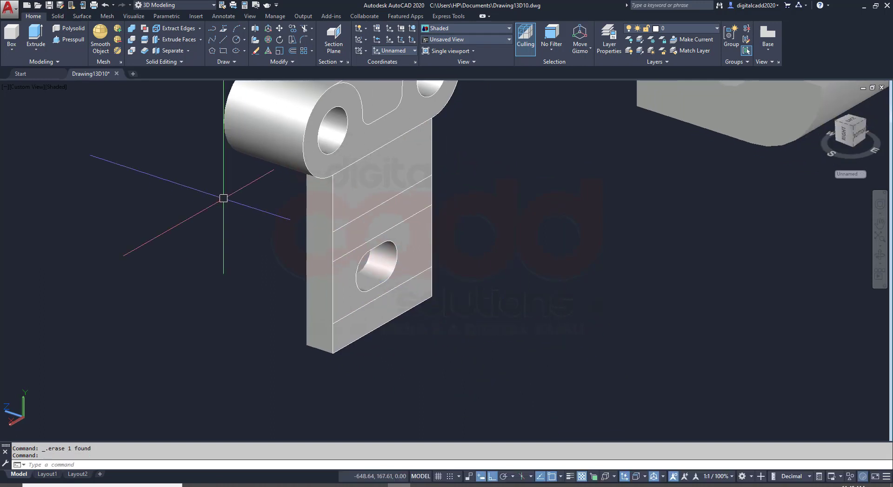
# After checking the PDF, union all 29 bracket pieces into one solid
pyautogui.click(69, 40)
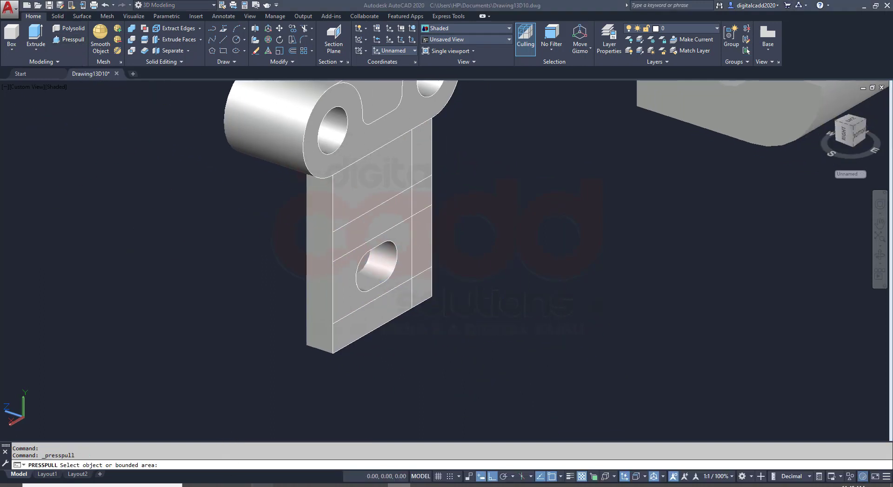
pyautogui.hotkey('alt', 'Tab')
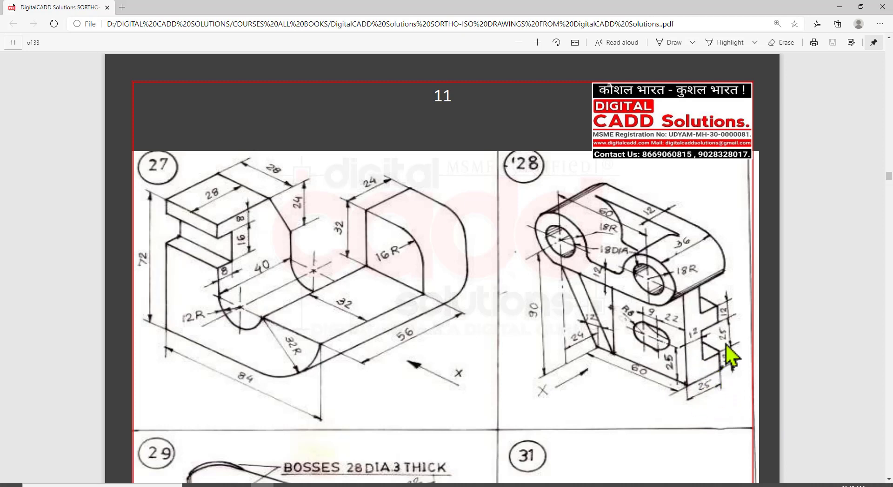
pyautogui.hotkey('alt', 'Tab')
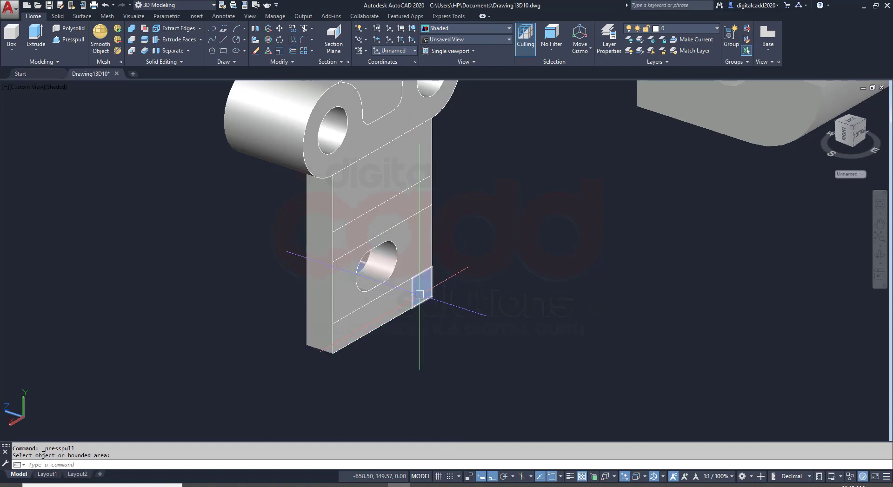
pyautogui.press('Escape')
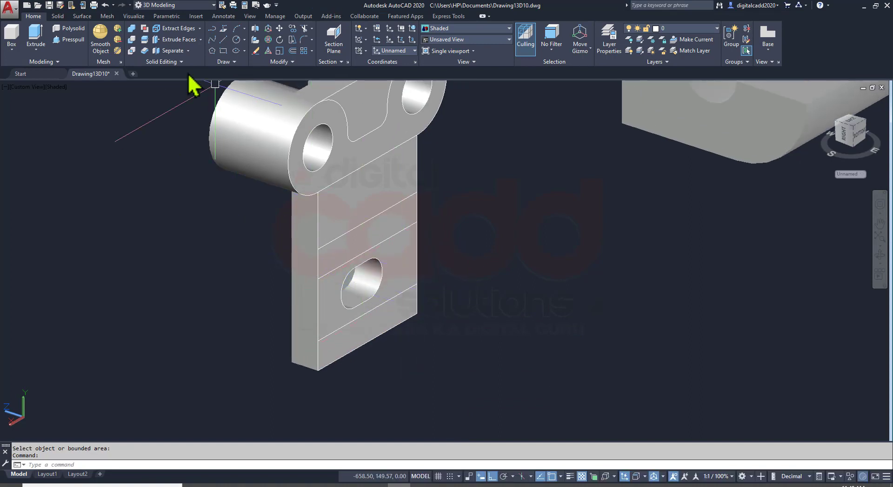
pyautogui.click(131, 29)
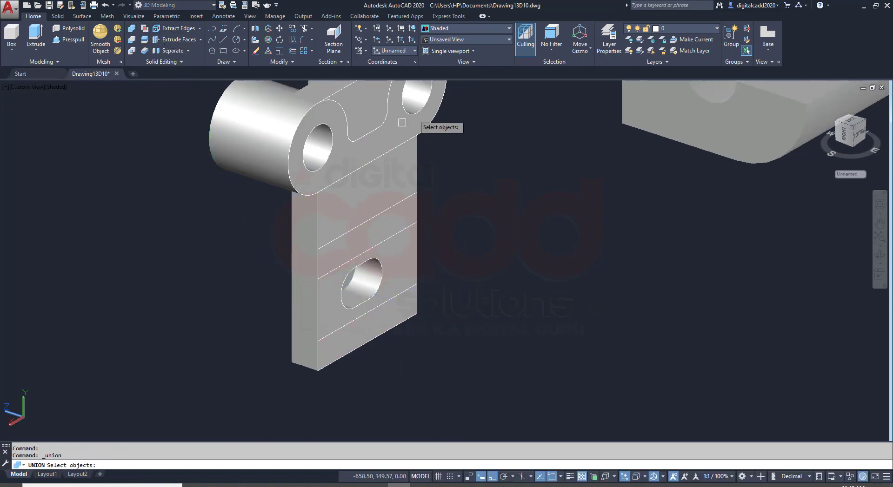
pyautogui.click(469, 86)
pyautogui.click(144, 431)
pyautogui.press('Return')
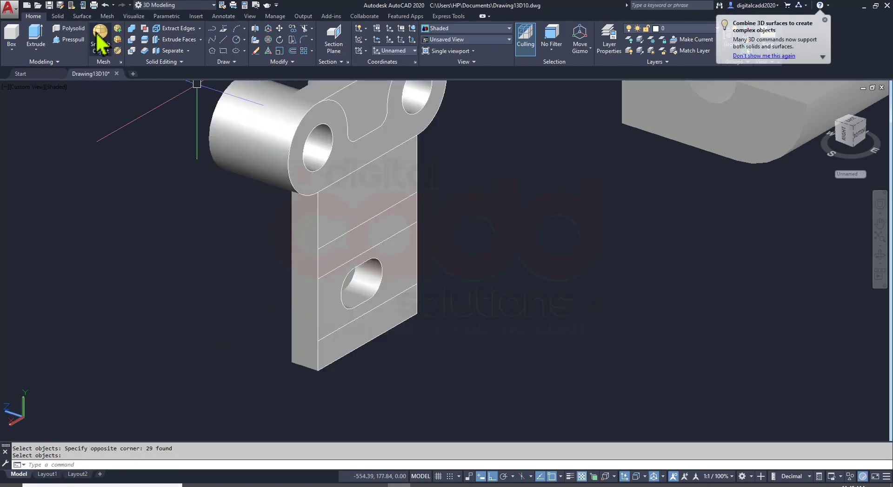
# Press-pull the plate's lower front region outward by 13
pyautogui.click(77, 39)
pyautogui.click(368, 334)
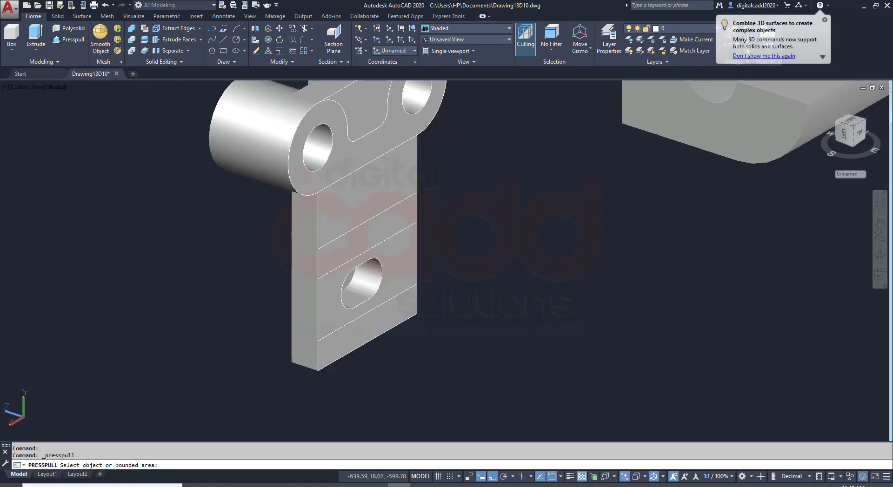
pyautogui.write('13')
pyautogui.press('Return')
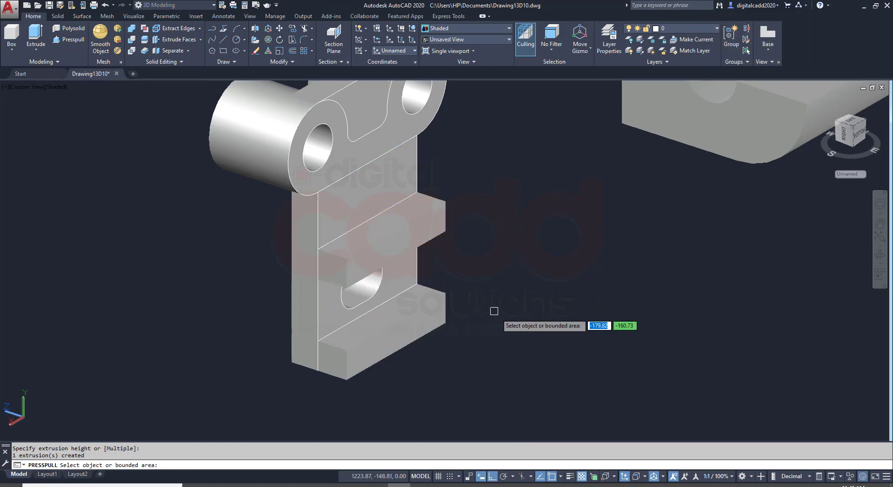
pyautogui.moveTo(396, 284)
pyautogui.keyDown('shift'); pyautogui.mouseDown(button='middle')
pyautogui.moveTo(362, 211)
pyautogui.moveTo(498, 303)
pyautogui.moveTo(592, 296)
pyautogui.moveTo(586, 313)
pyautogui.moveTo(480, 305)
pyautogui.moveTo(468, 223)
pyautogui.moveTo(431, 239)
pyautogui.moveTo(494, 262)
pyautogui.moveTo(462, 252)
pyautogui.mouseUp(button='middle'); pyautogui.keyUp('shift')
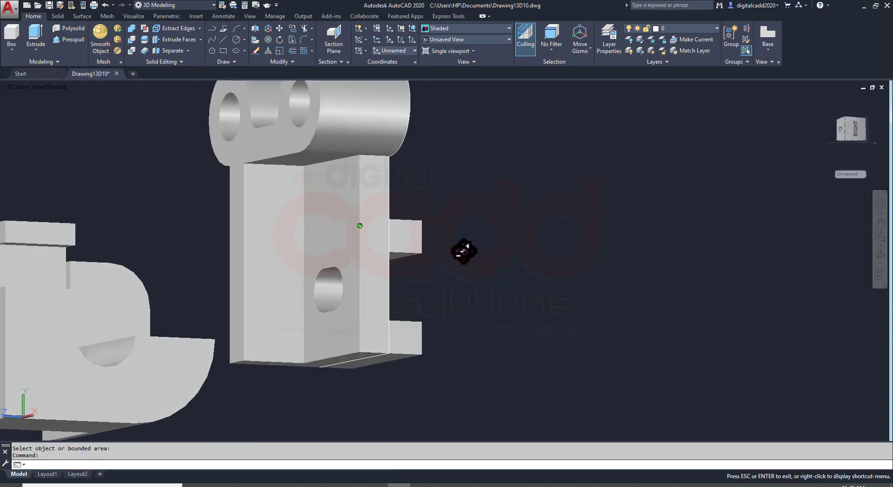
# Draw a diagonal line from the side face's bottom corner to the top edge under the boss
pyautogui.write('L')
pyautogui.press('Return')
pyautogui.scroll(5, 314, 376)
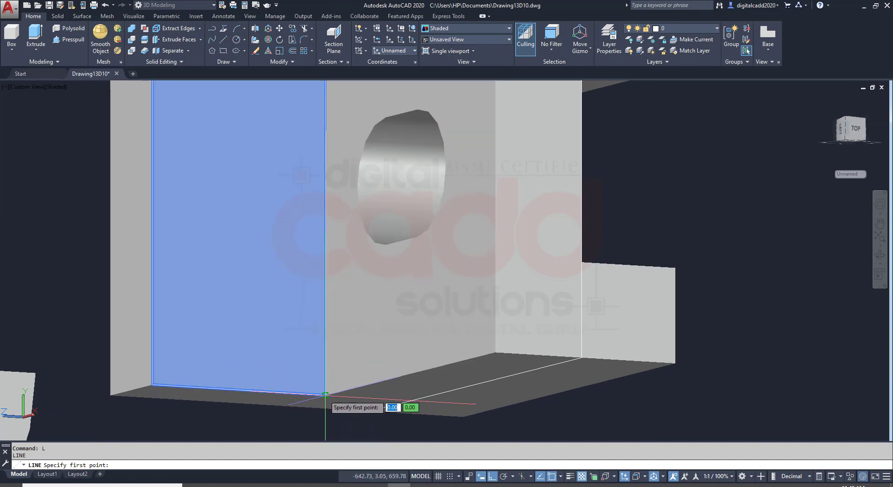
pyautogui.click(324, 395)
pyautogui.scroll(-4, 298, 306)
pyautogui.scroll(1, 291, 312)
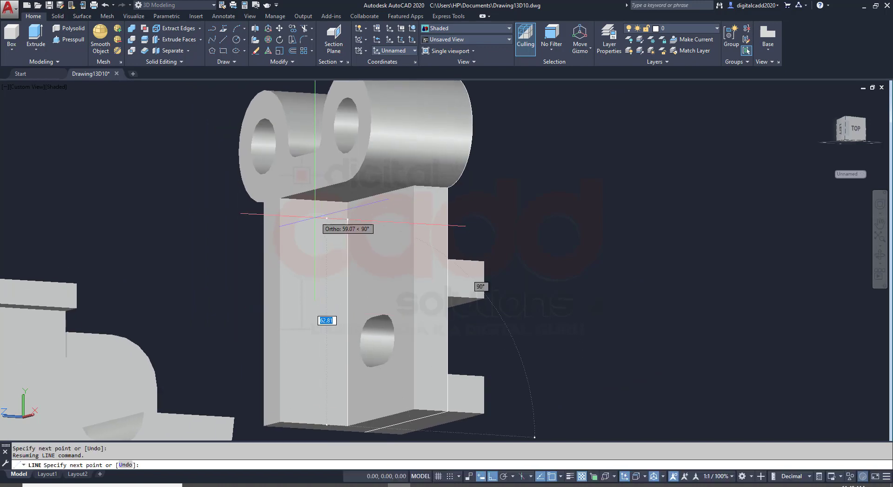
pyautogui.scroll(4, 297, 279)
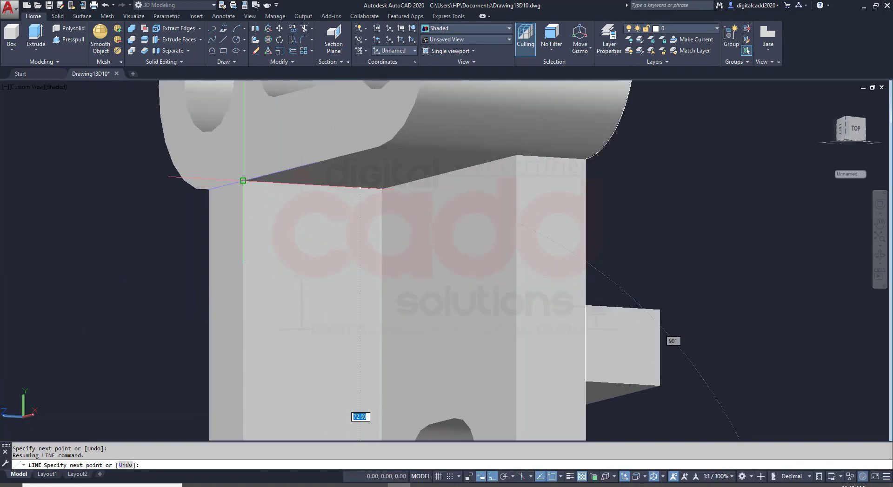
pyautogui.click(242, 180)
pyautogui.scroll(-2, 243, 181)
pyautogui.moveTo(243, 181)
pyautogui.keyDown('shift'); pyautogui.mouseDown(button='middle')
pyautogui.moveTo(452, 267)
pyautogui.moveTo(354, 218)
pyautogui.mouseUp(button='middle'); pyautogui.keyUp('shift')
# Press-pull the triangular region outward into a sloping gusset beneath the lugs
pyautogui.click(69, 39)
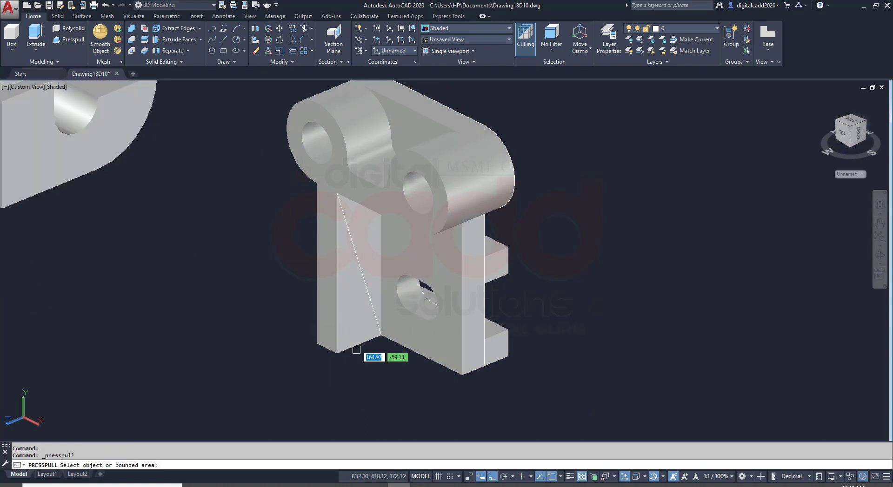
pyautogui.click(352, 273)
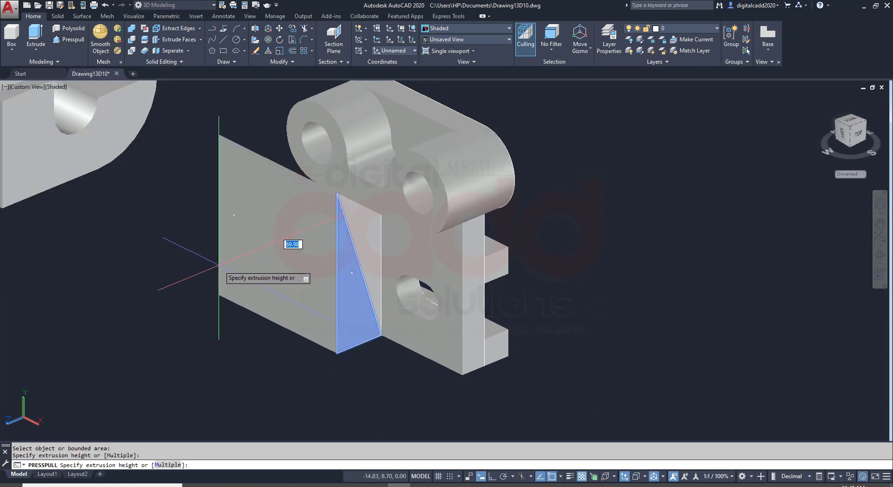
pyautogui.click(219, 266)
pyautogui.moveTo(235, 285)
pyautogui.keyDown('shift'); pyautogui.mouseDown(button='middle')
pyautogui.moveTo(533, 281)
pyautogui.moveTo(447, 322)
pyautogui.mouseUp(button='middle'); pyautogui.keyUp('shift')
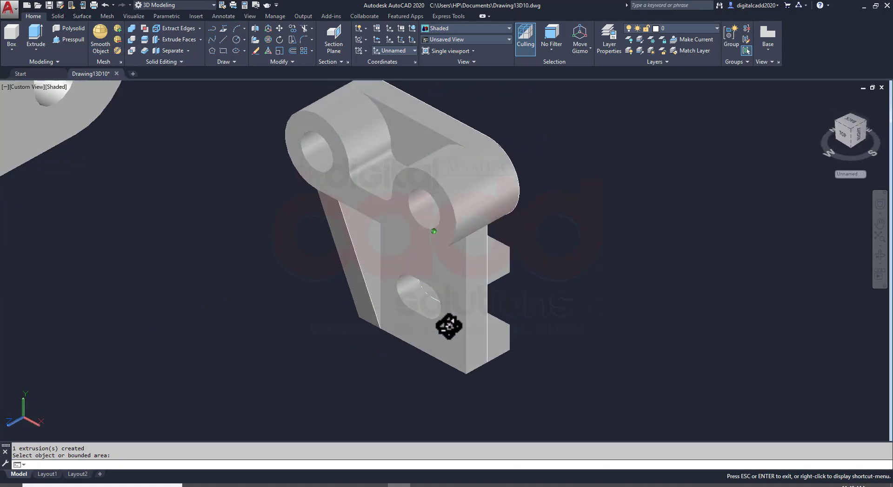
# Finish the extrusion and place a copy of the bracket above the original
pyautogui.press('Return')
pyautogui.scroll(-5, 483, 282)
pyautogui.click(535, 283)
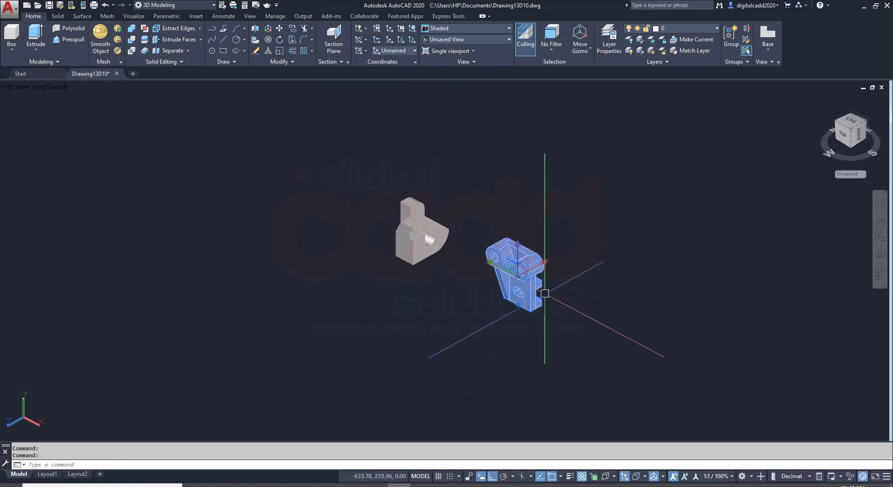
pyautogui.hotkey('ctrl', 'c')
pyautogui.hotkey('ctrl', 'v')
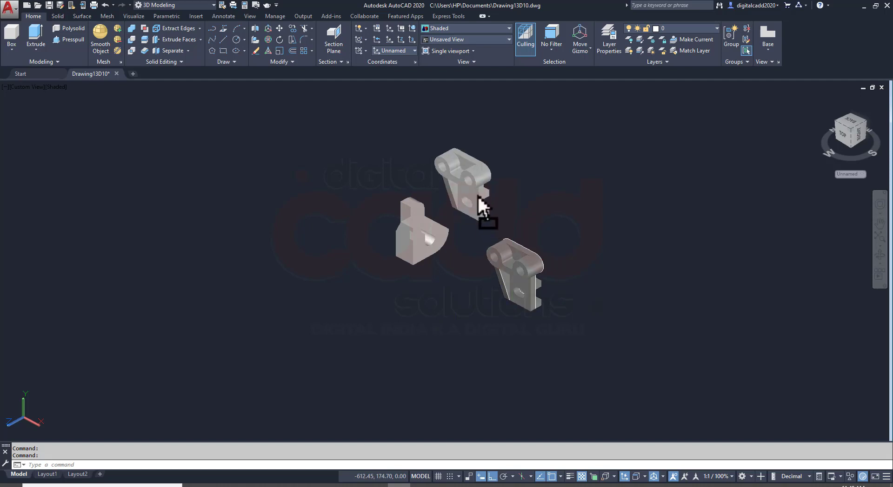
pyautogui.click(482, 204)
pyautogui.press('Escape')
# Erase the lower original bracket with a window selection and save the drawing
pyautogui.click(466, 225)
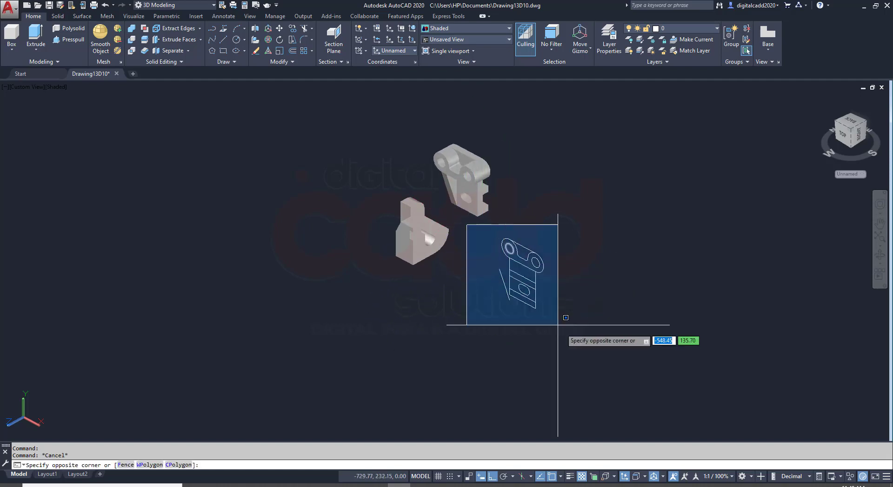
pyautogui.click(564, 315)
pyautogui.press('Delete')
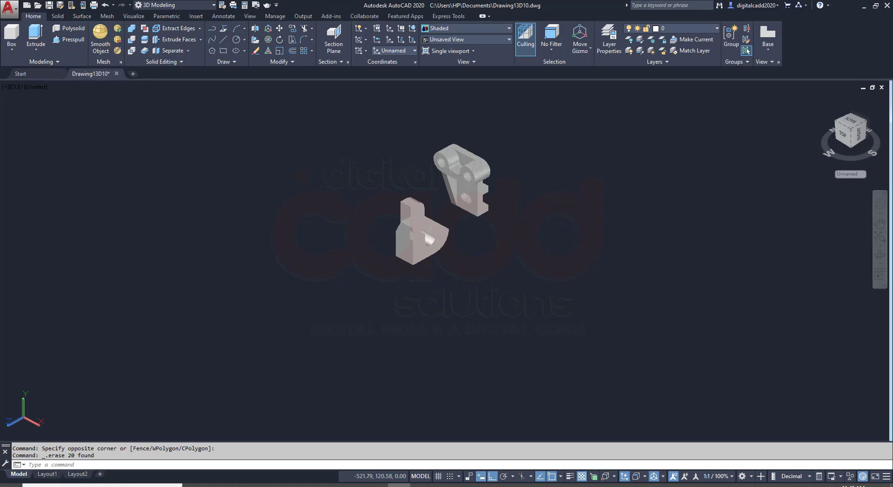
pyautogui.hotkey('ctrl', 's')
pyautogui.scroll(1, 489, 179)
# Reset the UCS to World and switch to the SE Isometric view
pyautogui.scroll(3, 482, 195)
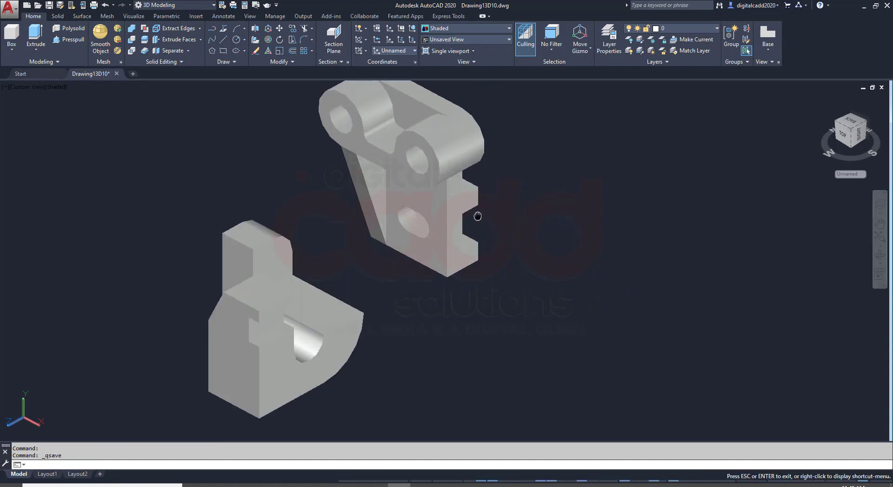
pyautogui.moveTo(474, 215)
pyautogui.keyDown('shift'); pyautogui.mouseDown(button='middle')
pyautogui.moveTo(501, 290)
pyautogui.moveTo(375, 299)
pyautogui.moveTo(447, 321)
pyautogui.moveTo(530, 292)
pyautogui.moveTo(518, 305)
pyautogui.mouseUp(button='middle'); pyautogui.keyUp('shift')
pyautogui.write('U')
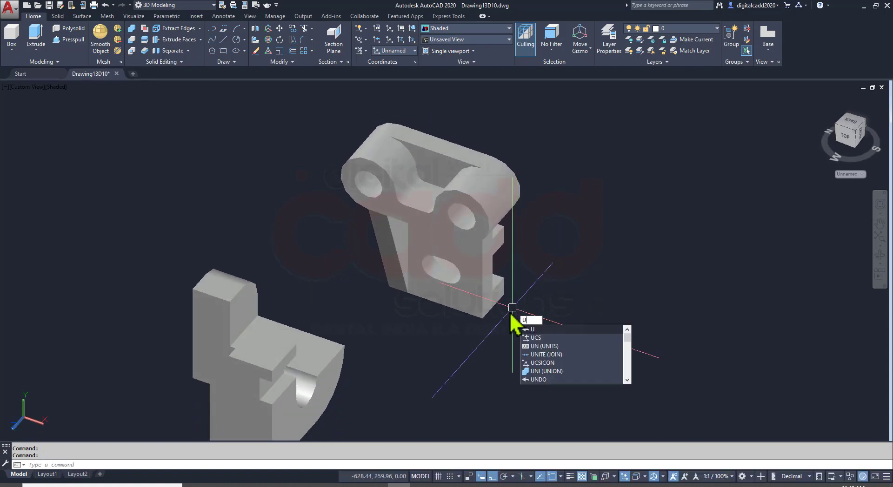
pyautogui.write('CS')
pyautogui.press('Return')
pyautogui.press('Return')
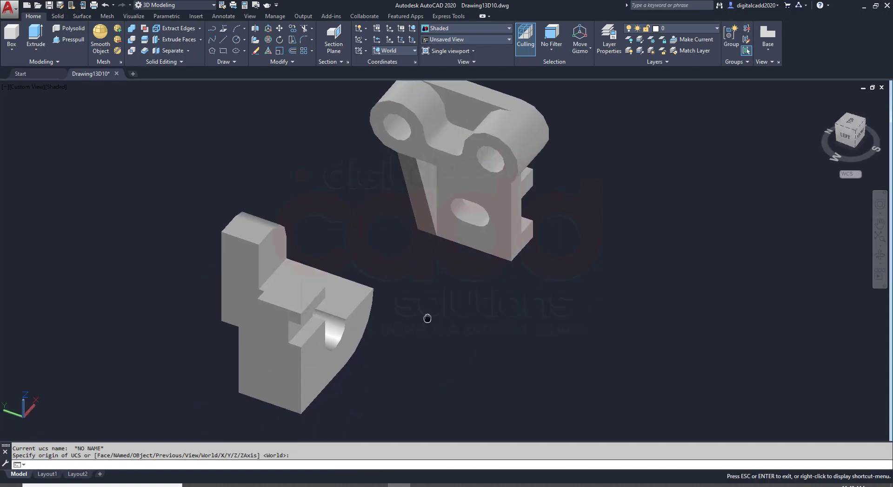
pyautogui.click(28, 87)
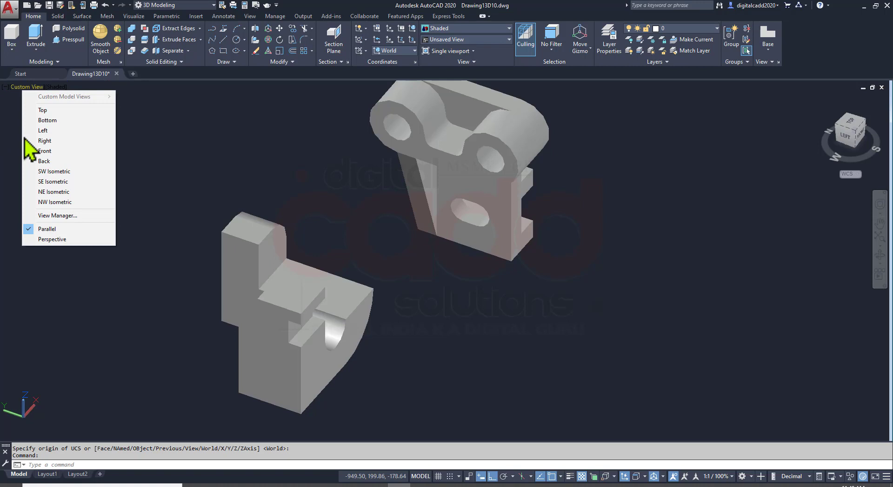
pyautogui.click(49, 182)
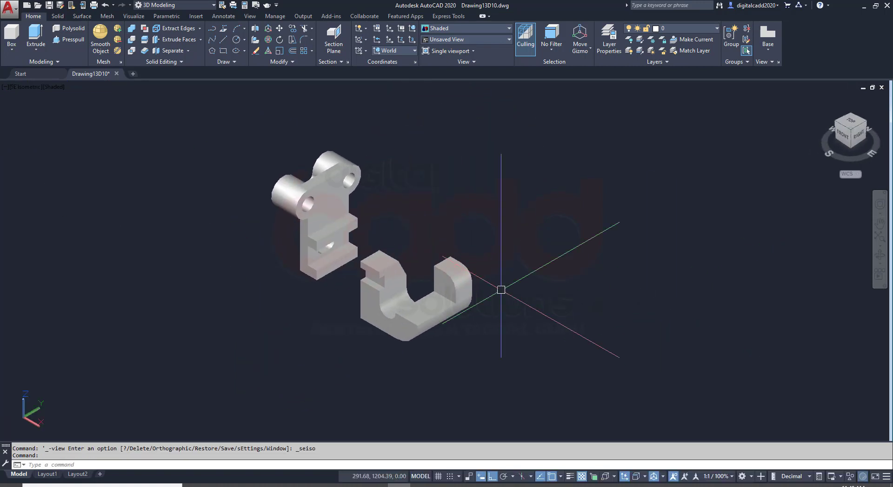
# Rotate the bracket solid 90° about the vertical Z axis with 3DROTATE
pyautogui.click(323, 196)
pyautogui.click(268, 41)
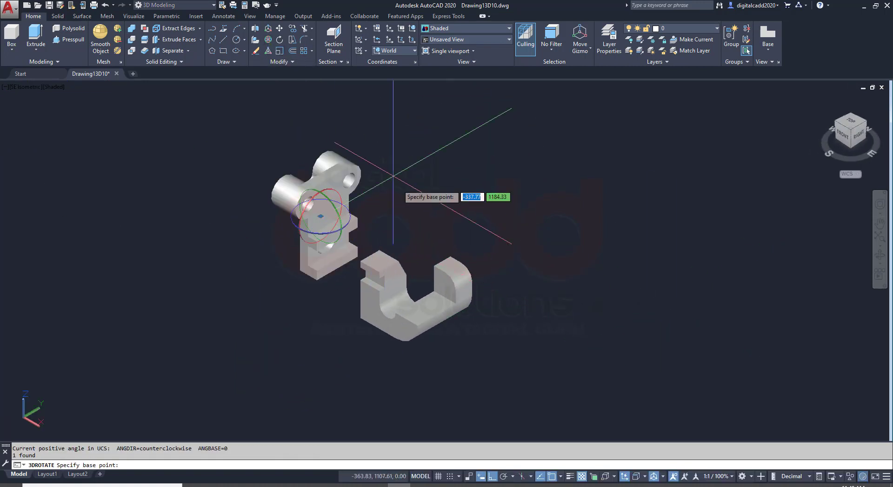
pyautogui.click(349, 223)
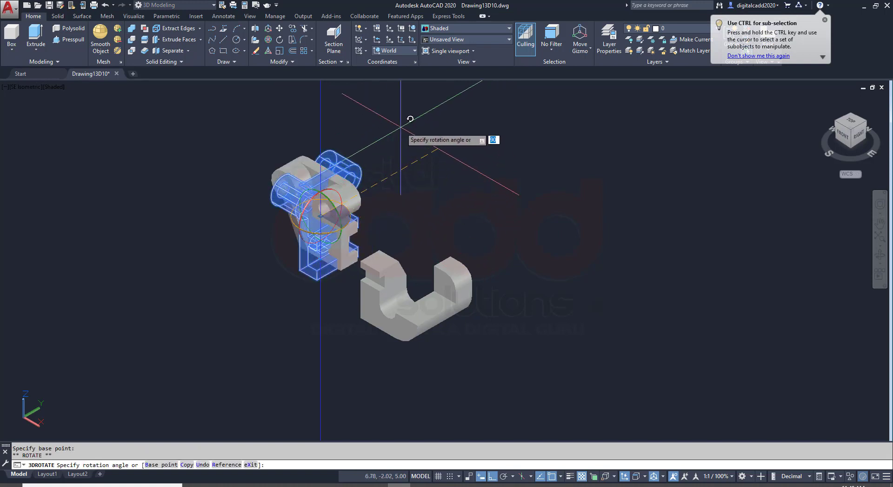
pyautogui.press('Return')
pyautogui.press('Escape')
# Move the rotated bracket to the right of the hook part and save the drawing
pyautogui.click(345, 189)
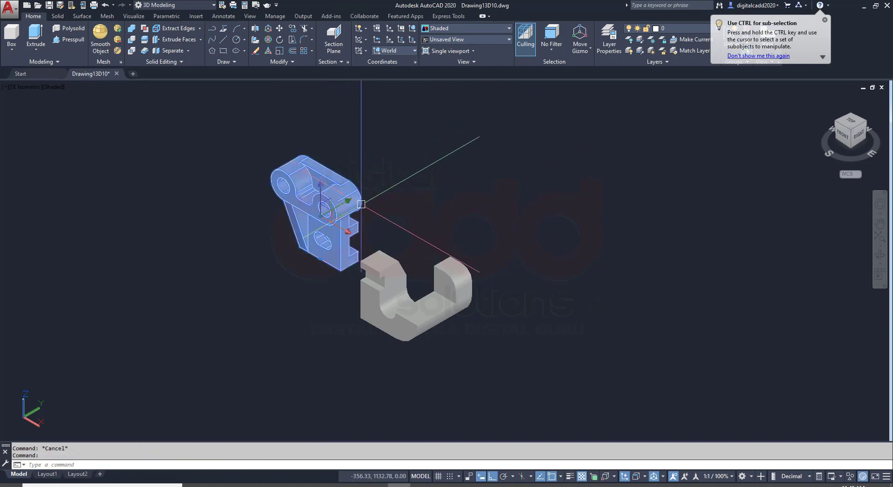
pyautogui.click(358, 189)
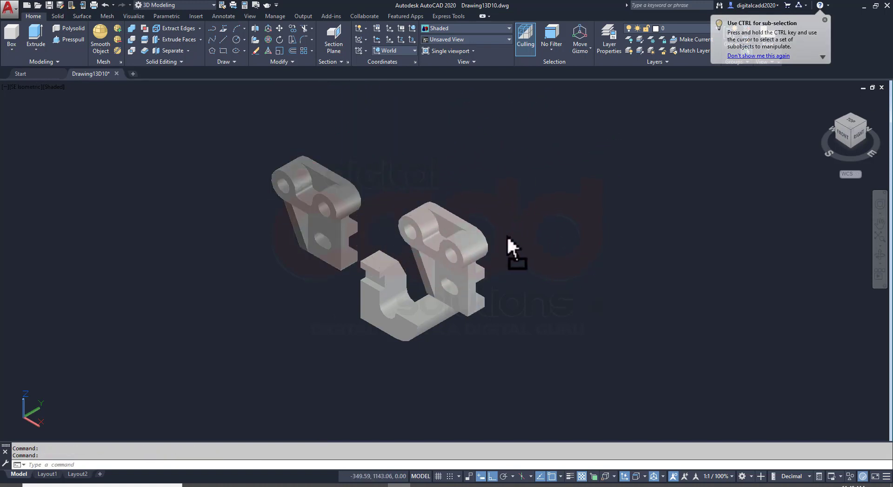
pyautogui.click(539, 191)
pyautogui.moveTo(576, 261); pyautogui.dragTo(526, 289, button='middle')
pyautogui.press('Escape')
pyautogui.scroll(2, 525, 290)
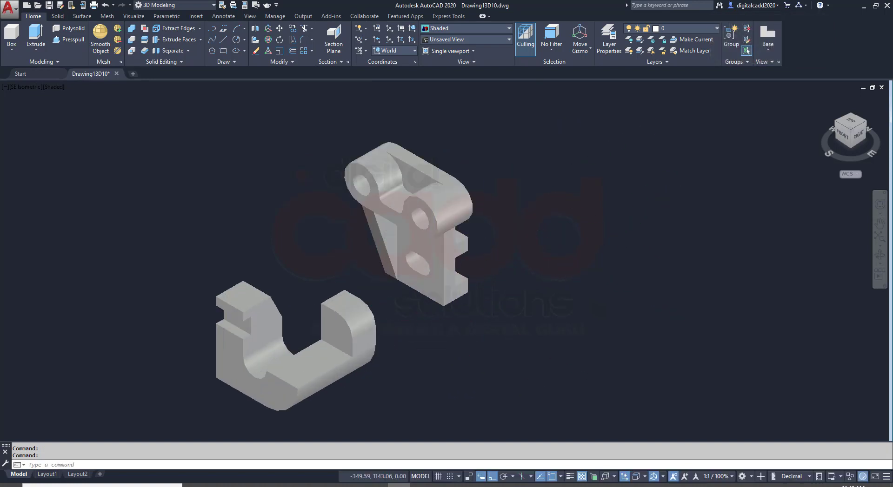
pyautogui.hotkey('ctrl', 's')
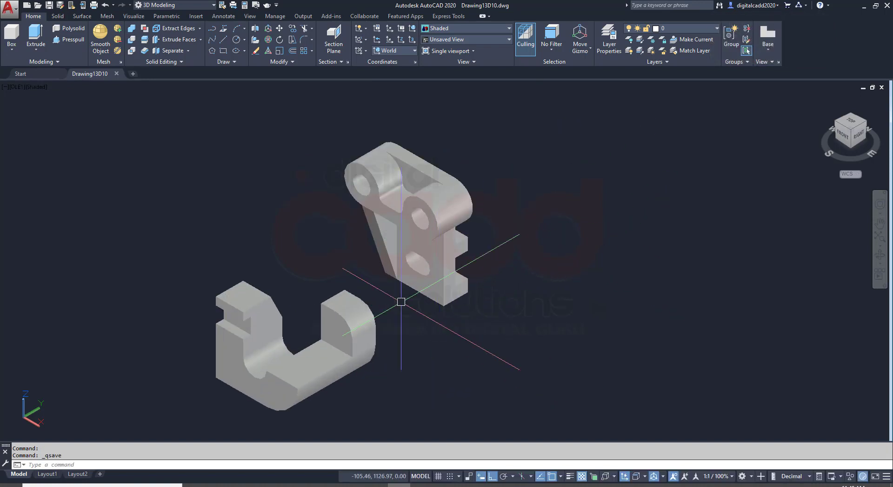
pyautogui.moveTo(398, 304)
pyautogui.keyDown('shift'); pyautogui.mouseDown(button='middle')
pyautogui.moveTo(422, 269)
pyautogui.moveTo(409, 305)
pyautogui.moveTo(300, 436)
pyautogui.mouseUp(button='middle'); pyautogui.keyUp('shift')
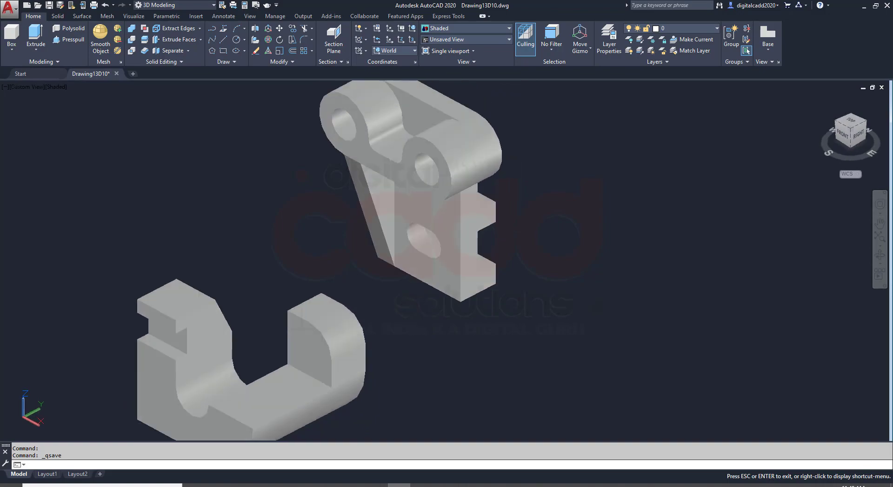
pyautogui.hotkey('alt', 'Tab')
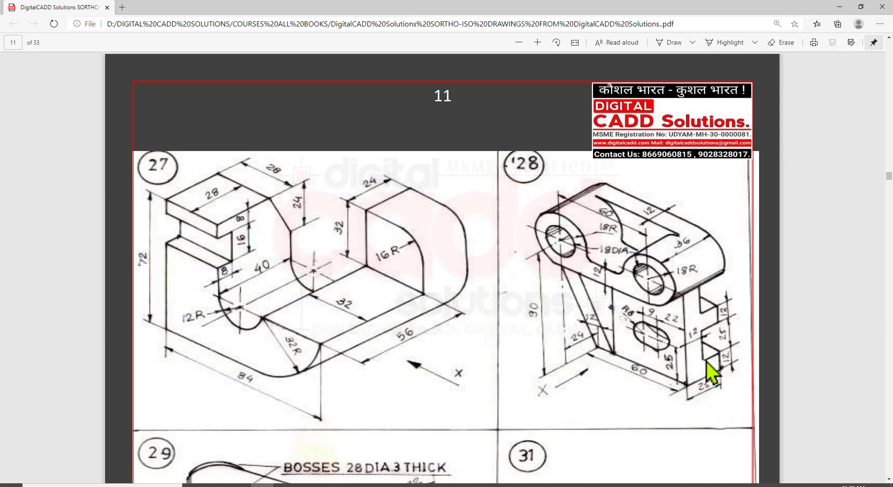
# Scroll the PDF to drawings 29 and 31 on page 11, rotating the page clockwise and back upright
pyautogui.scroll(-3, 387, 332)
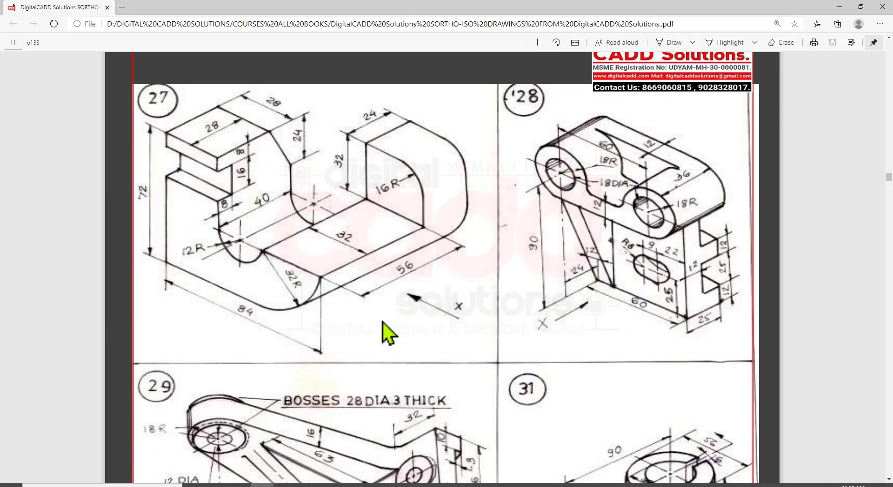
pyautogui.scroll(-2, 353, 332)
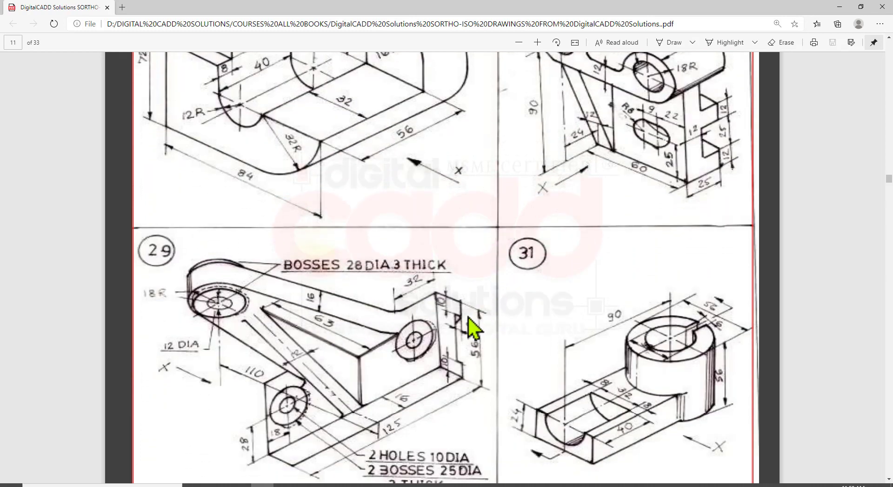
pyautogui.scroll(-3, 474, 321)
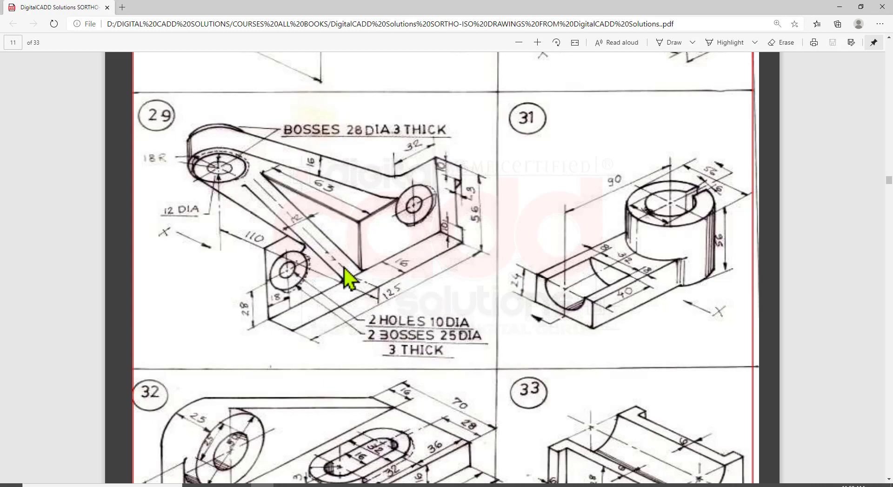
pyautogui.rightClick(443, 245)
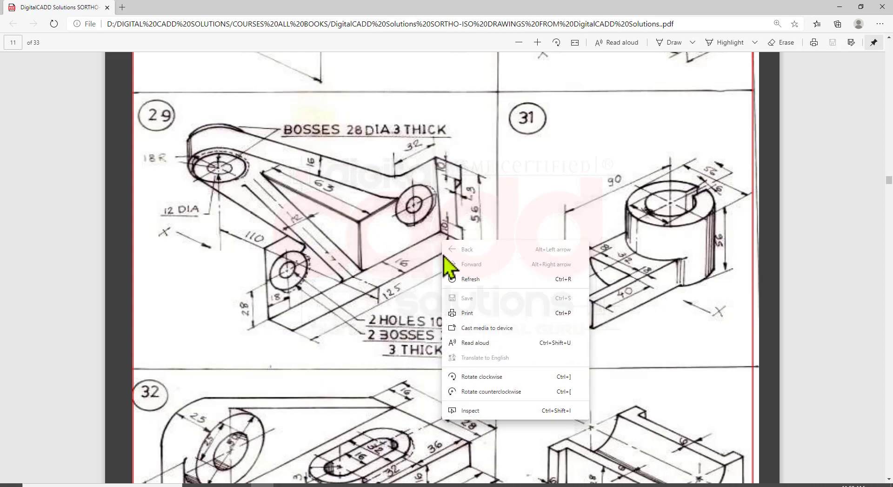
pyautogui.click(484, 376)
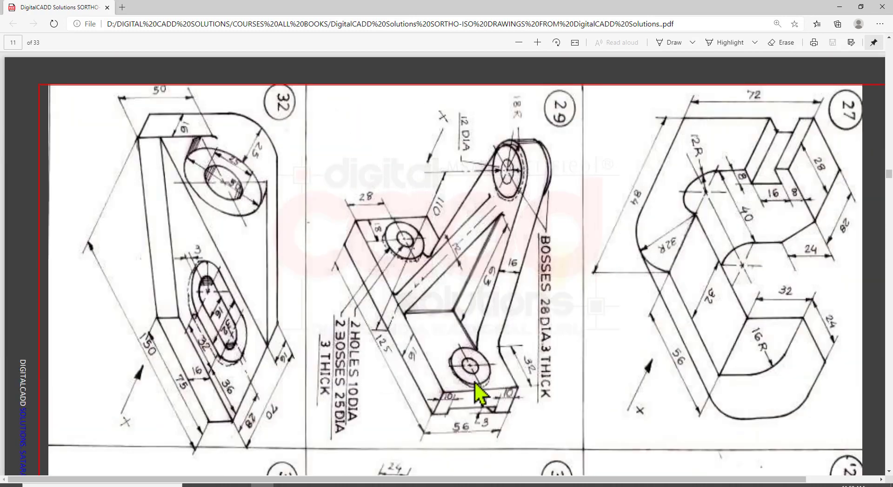
pyautogui.rightClick(550, 226)
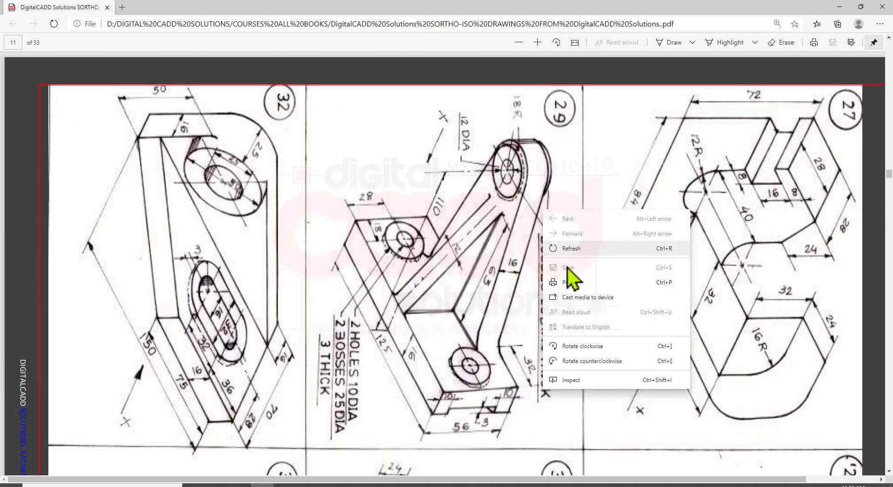
pyautogui.click(598, 365)
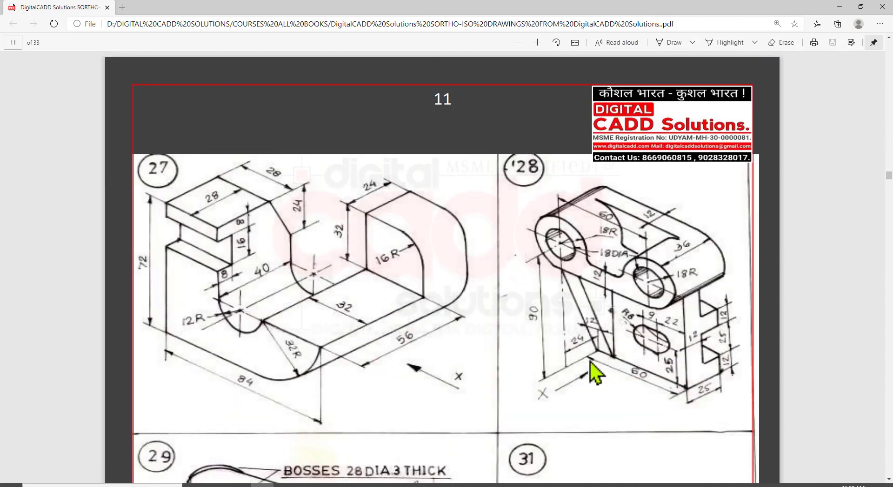
pyautogui.scroll(-6, 520, 325)
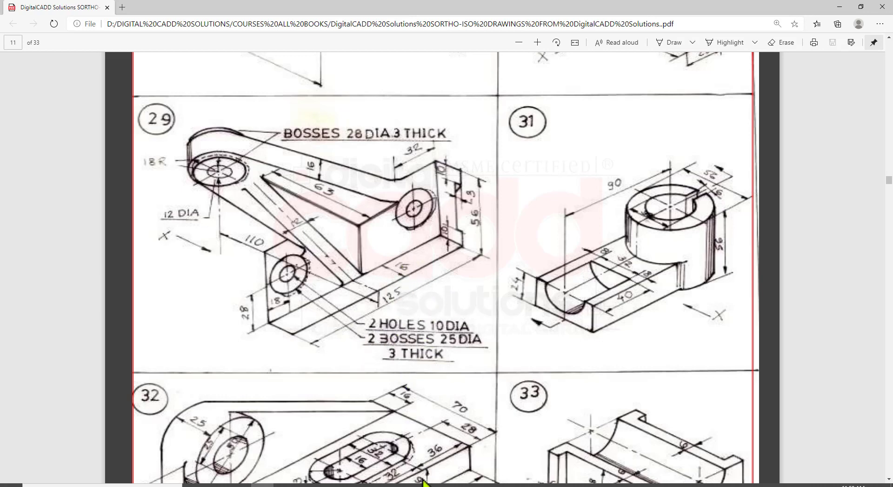
# Back in AutoCAD, pan the parts aside and switch to the Left view
pyautogui.hotkey('alt', 'Tab')
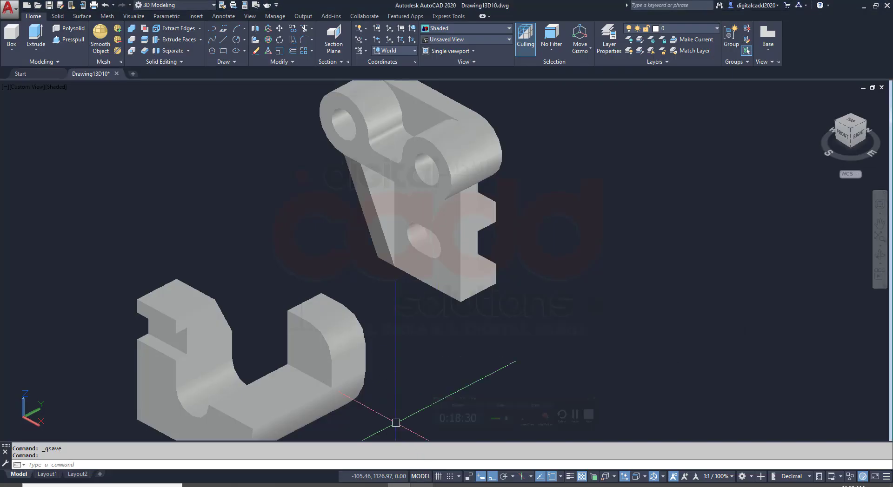
pyautogui.moveTo(238, 131); pyautogui.dragTo(95, 127, button='middle')
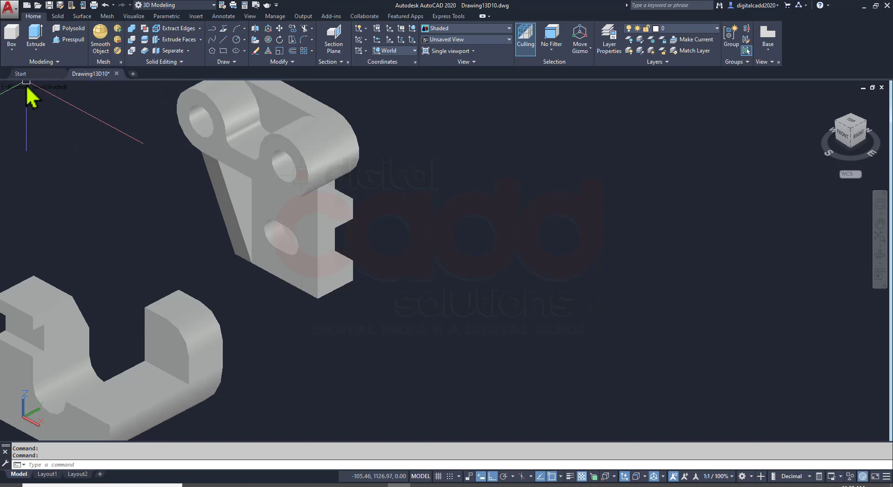
pyautogui.click(26, 87)
pyautogui.click(52, 132)
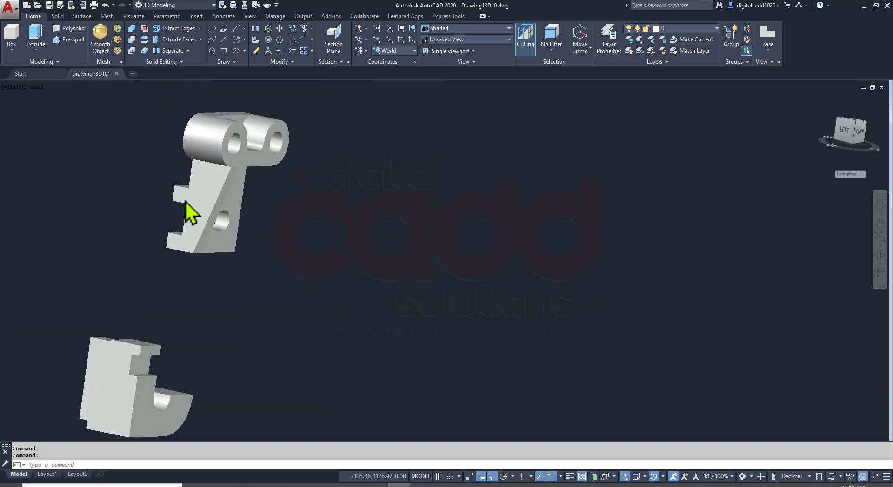
# Draw a 125 by 16 base rectangle
pyautogui.click(224, 51)
pyautogui.click(402, 367)
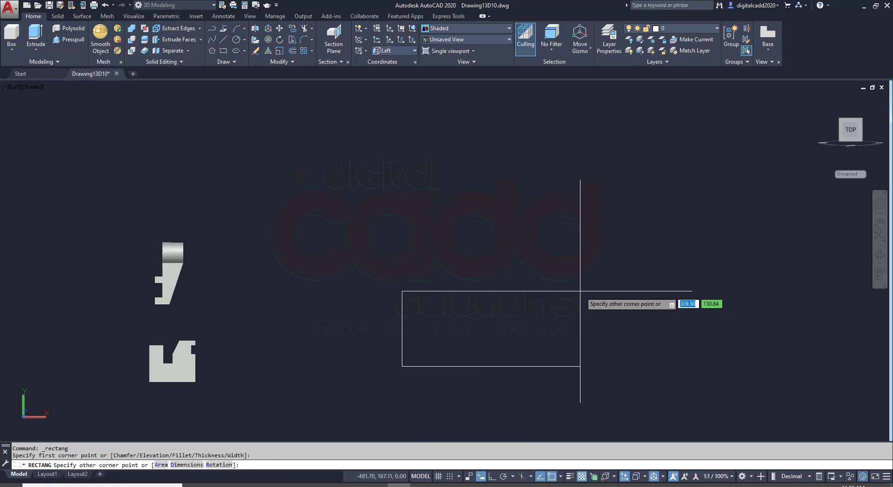
pyautogui.press('Tab')
pyautogui.write('16')
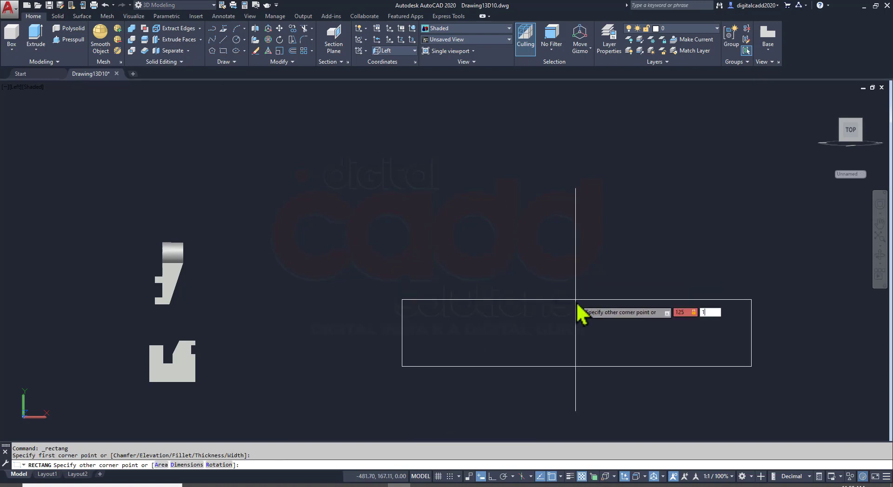
pyautogui.press('Return')
pyautogui.scroll(5, 416, 369)
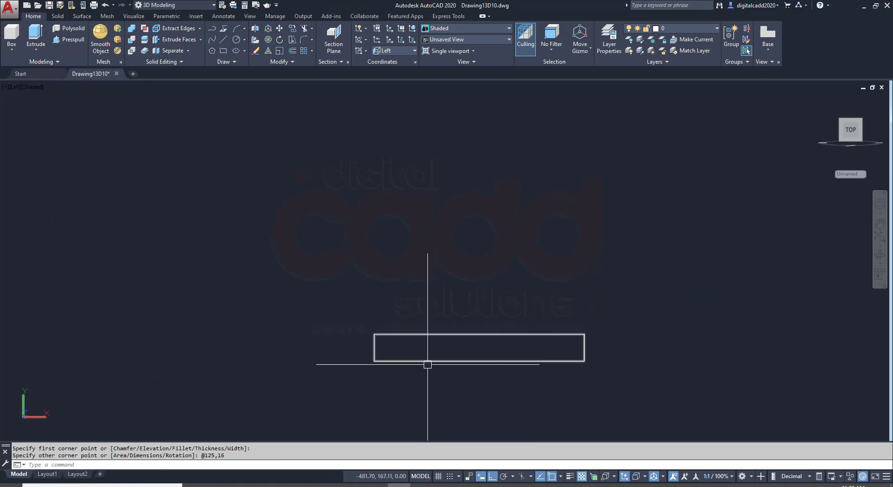
# Explode the rectangle into separate lines, checking the reference drawing
pyautogui.click(427, 361)
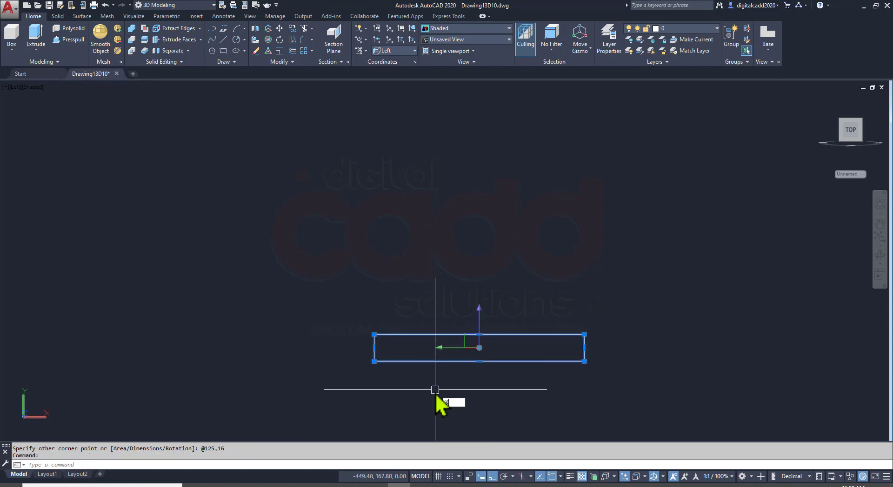
pyautogui.write('x')
pyautogui.press('Return')
pyautogui.moveTo(534, 359); pyautogui.dragTo(409, 349, button='middle')
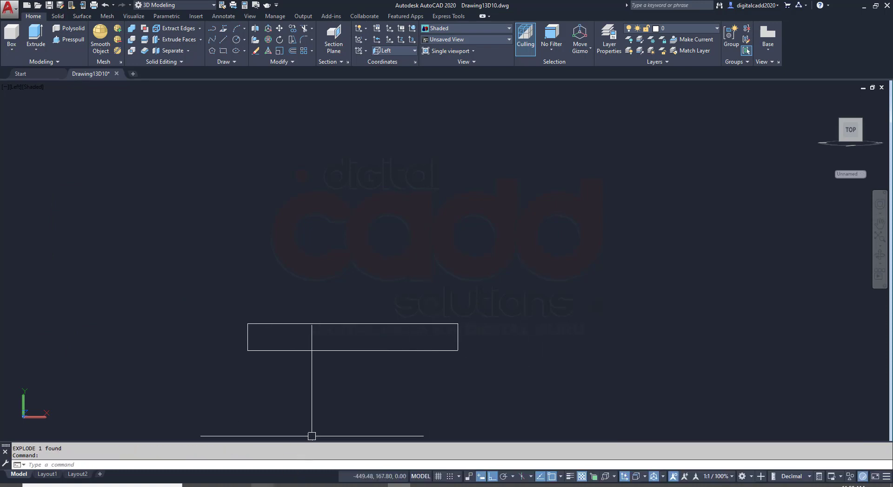
pyautogui.hotkey('alt', 'Tab')
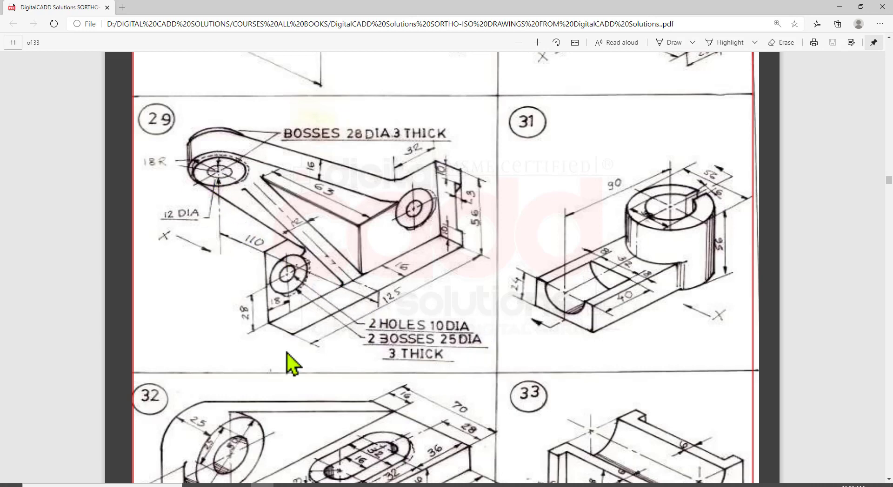
pyautogui.hotkey('alt', 'Tab')
# Offset the base's top line 110 upward and centre a circle on its midpoint
pyautogui.click(378, 336)
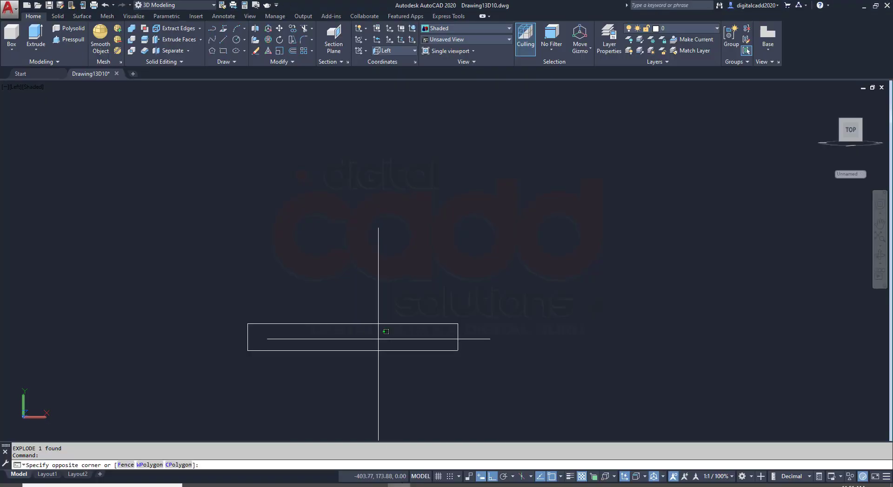
pyautogui.click(355, 355)
pyautogui.write('o')
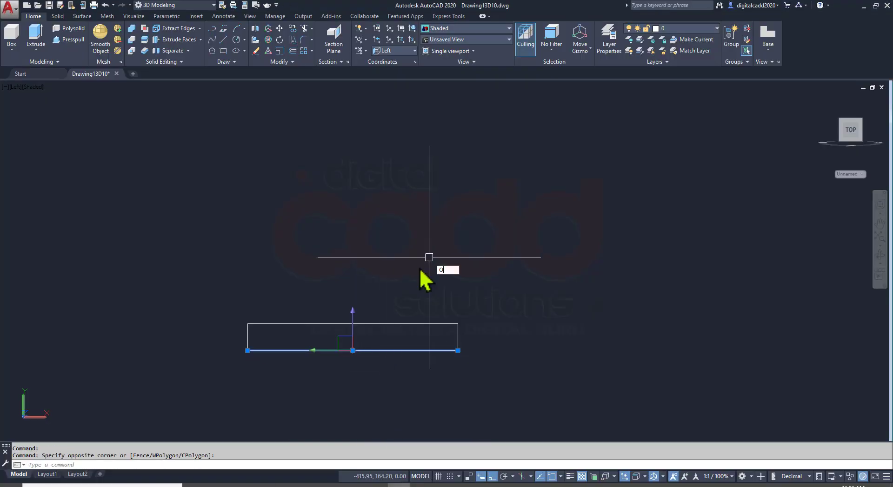
pyautogui.press('Return')
pyautogui.write('110')
pyautogui.press('Return')
pyautogui.click(434, 324)
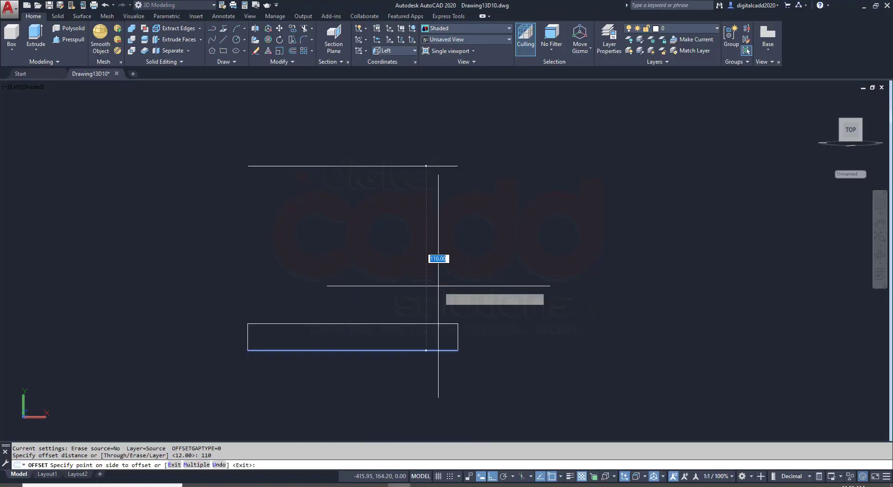
pyautogui.click(434, 282)
pyautogui.press('Return')
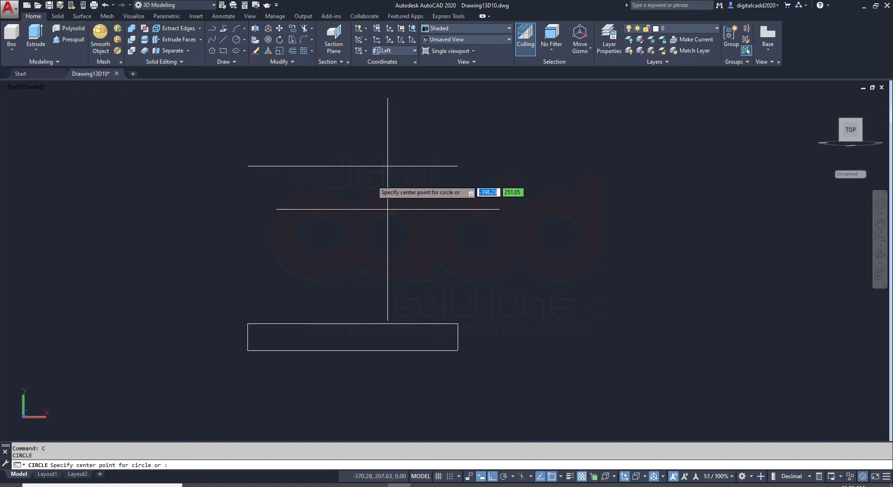
pyautogui.click(353, 166)
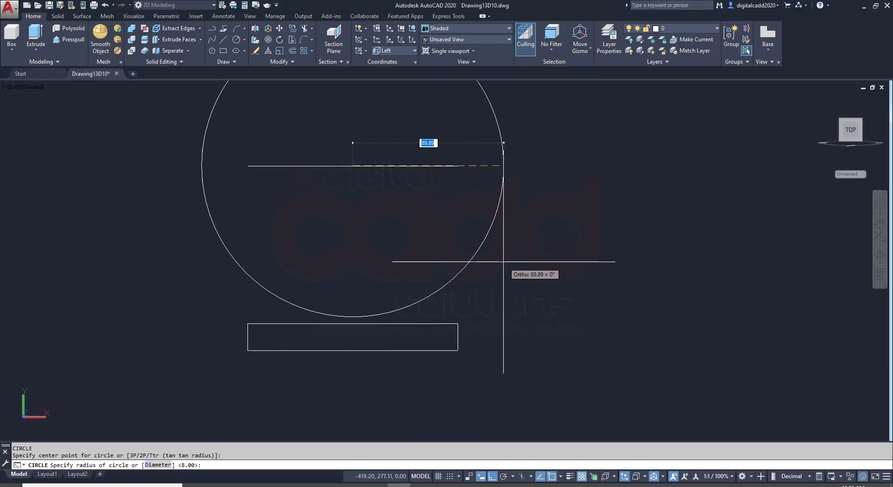
# Draw circles of diameter 12, 28 and 36 at the same boss centre
pyautogui.write('D')
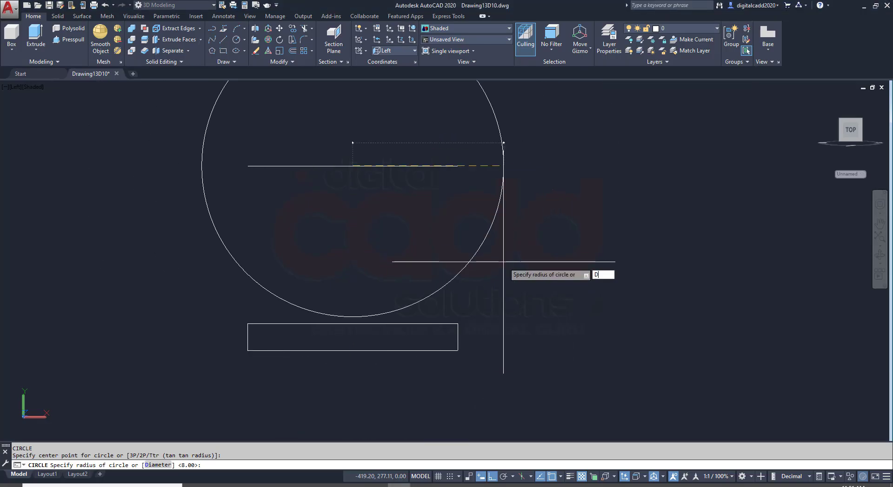
pyautogui.press('Return')
pyautogui.write('12')
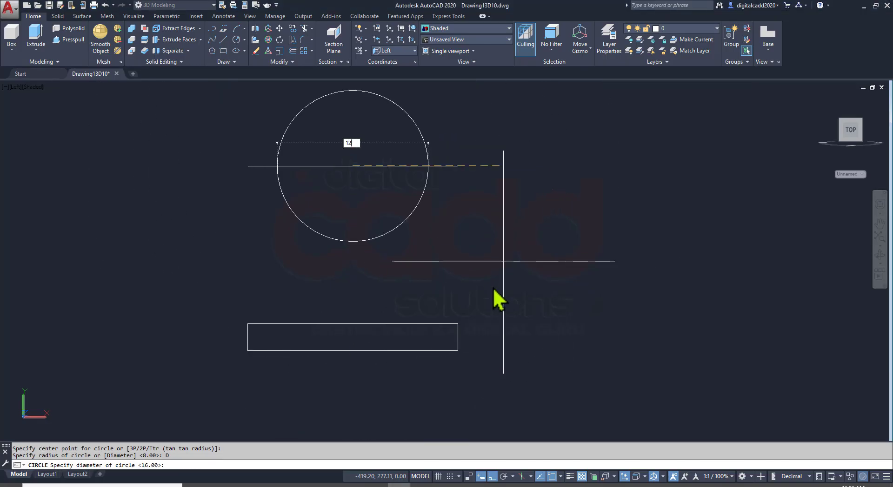
pyautogui.press('Return')
pyautogui.press('Return')
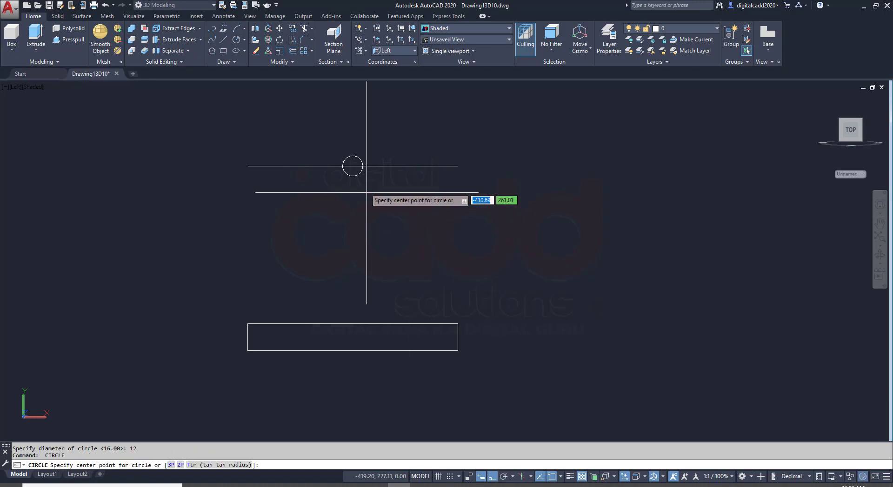
pyautogui.click(353, 166)
pyautogui.write('D')
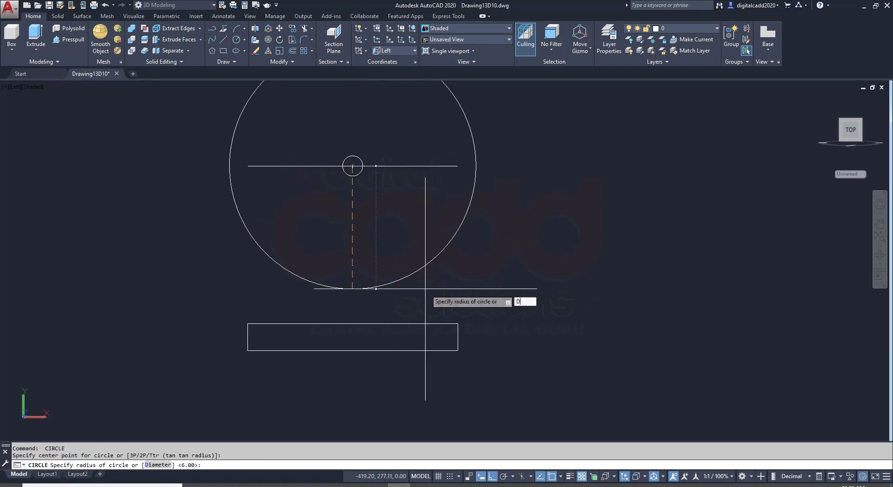
pyautogui.press('Return')
pyautogui.write('28')
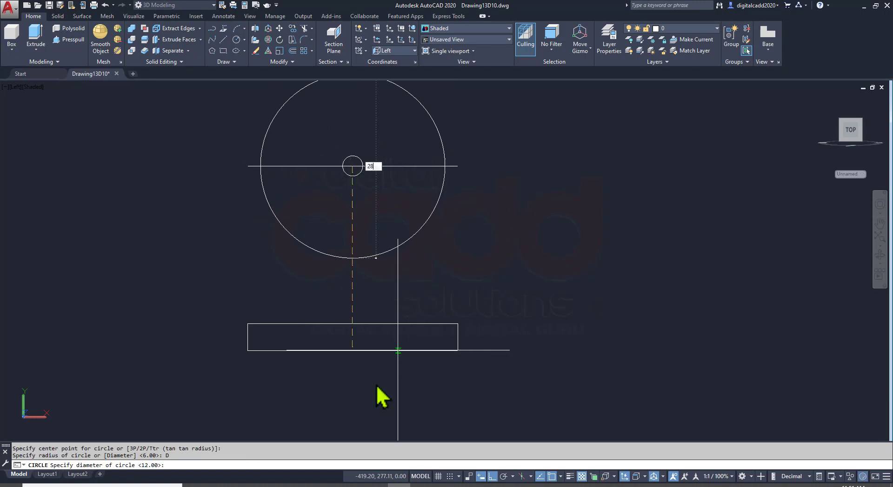
pyautogui.press('Return')
pyautogui.press('Return')
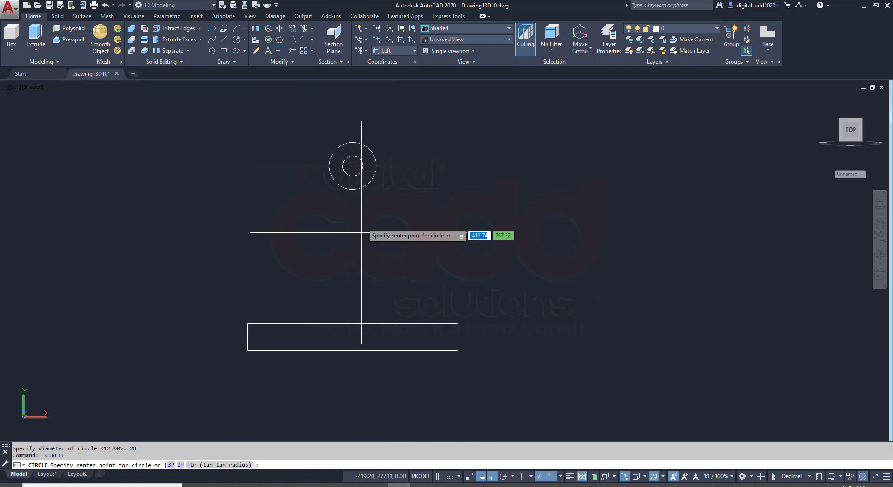
pyautogui.click(353, 166)
pyautogui.write('D')
pyautogui.press('Return')
pyautogui.write('36')
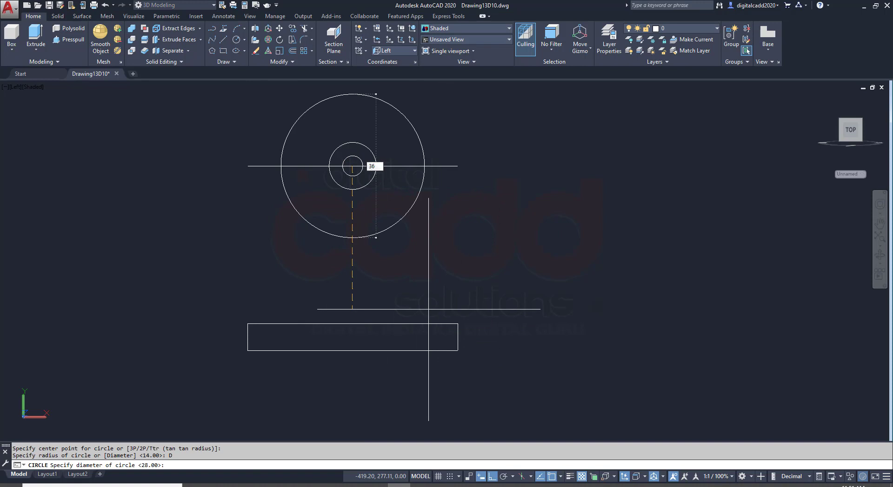
pyautogui.press('Return')
pyautogui.moveTo(384, 288); pyautogui.dragTo(394, 314, button='middle')
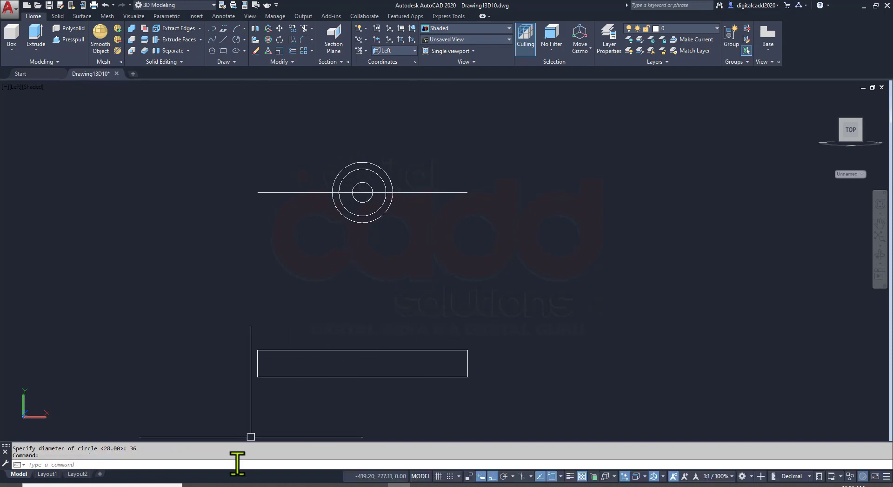
# Offset the base rectangle's left and right end edges 32 inward
pyautogui.hotkey('alt', 'Tab')
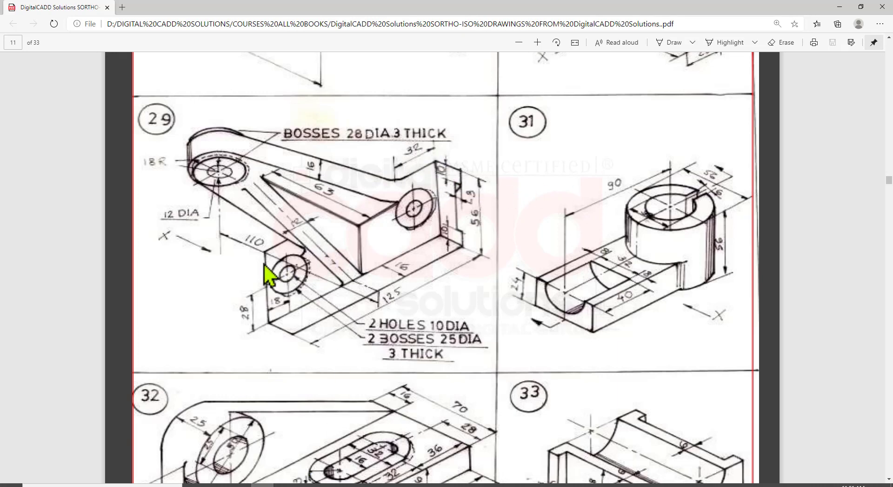
pyautogui.hotkey('alt', 'Tab')
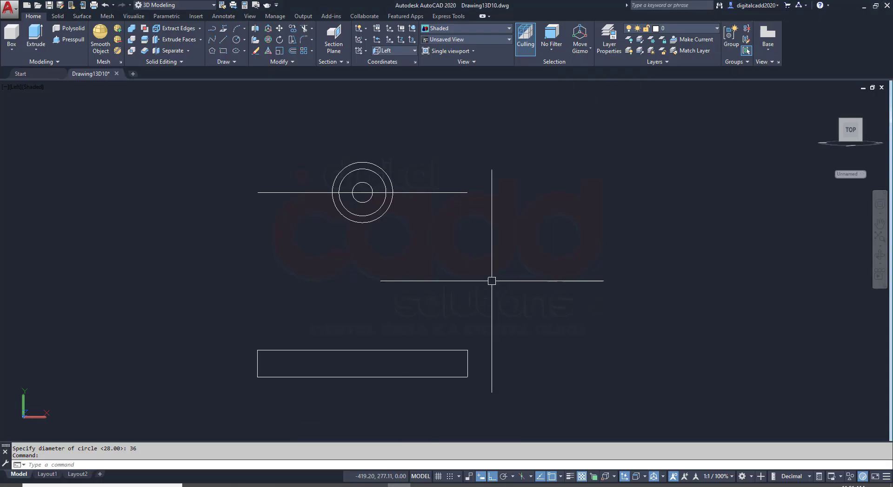
pyautogui.write('o')
pyautogui.press('Return')
pyautogui.write('32')
pyautogui.press('Return')
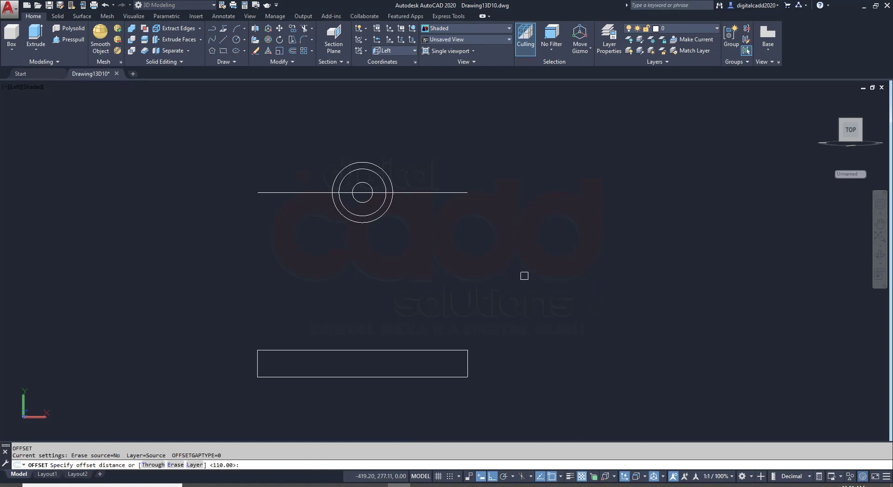
pyautogui.click(467, 358)
pyautogui.click(295, 361)
pyautogui.click(253, 361)
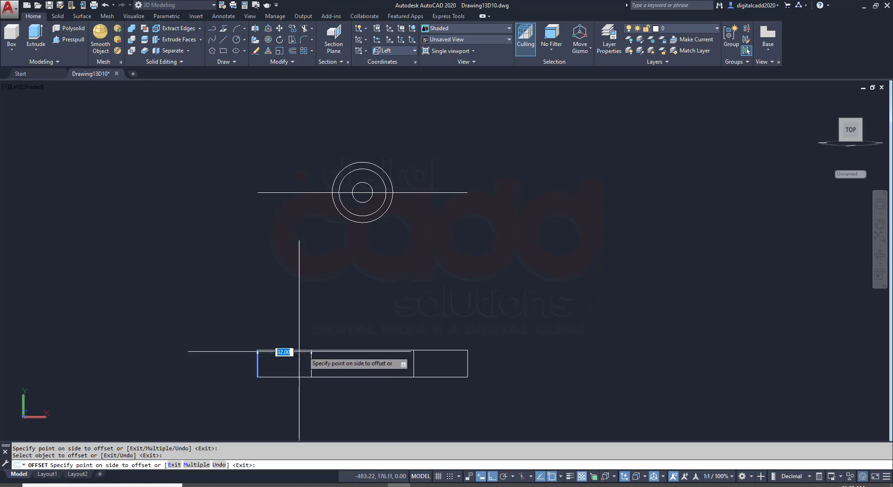
pyautogui.click(300, 359)
pyautogui.press('Return')
# Draw two slanted lines from the inset points tangent to the 36-diameter circle
pyautogui.write('l')
pyautogui.press('Return')
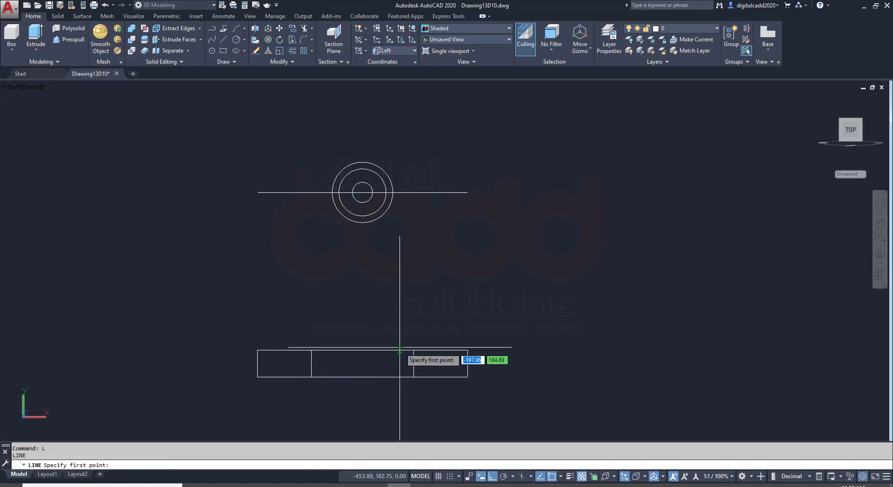
pyautogui.click(414, 350)
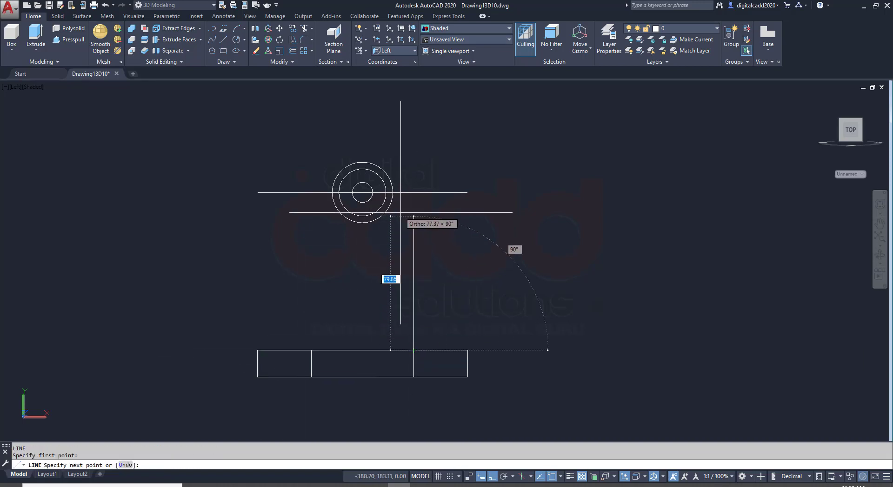
pyautogui.click(392, 188)
pyautogui.press('Return')
pyautogui.press('Return')
pyautogui.click(311, 351)
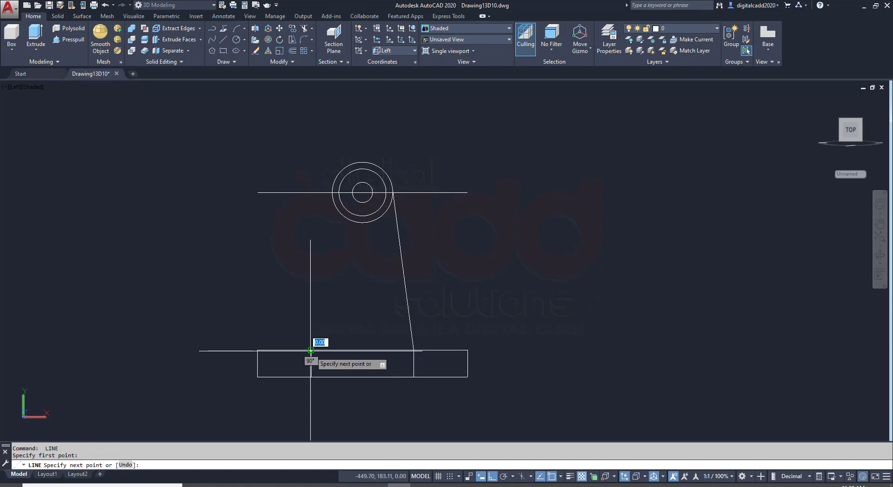
pyautogui.click(331, 183)
pyautogui.press('Return')
# Erase the two inset helper lines and the horizontal centre line
pyautogui.click(444, 367)
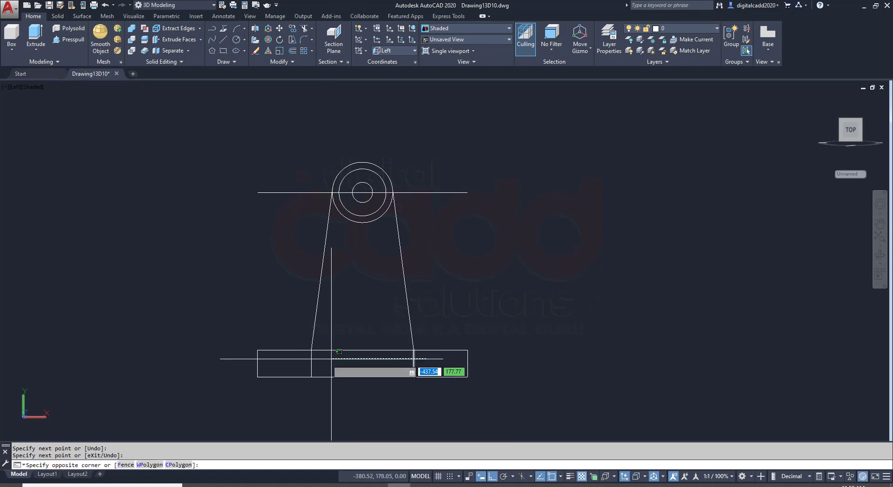
pyautogui.click(306, 360)
pyautogui.press('Delete')
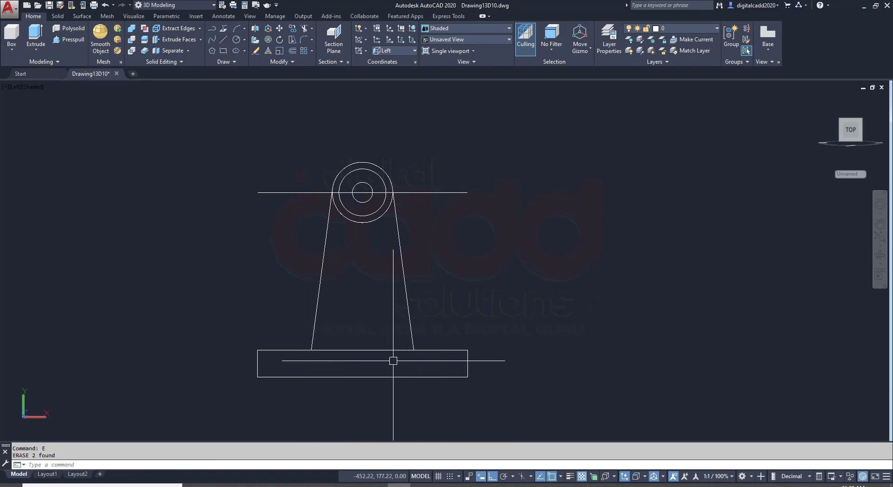
pyautogui.click(450, 163)
pyautogui.click(431, 229)
pyautogui.write('E')
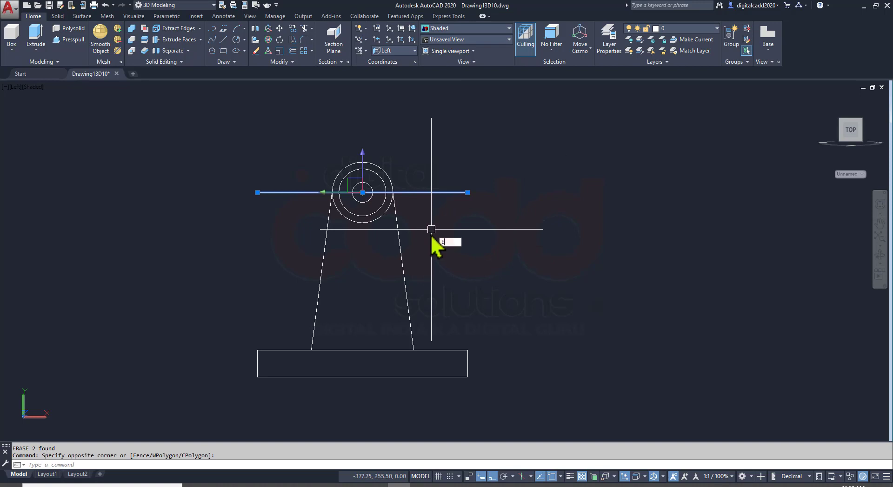
pyautogui.press('Return')
# Start TRIM with all objects accepted as cutting edges
pyautogui.write('TR')
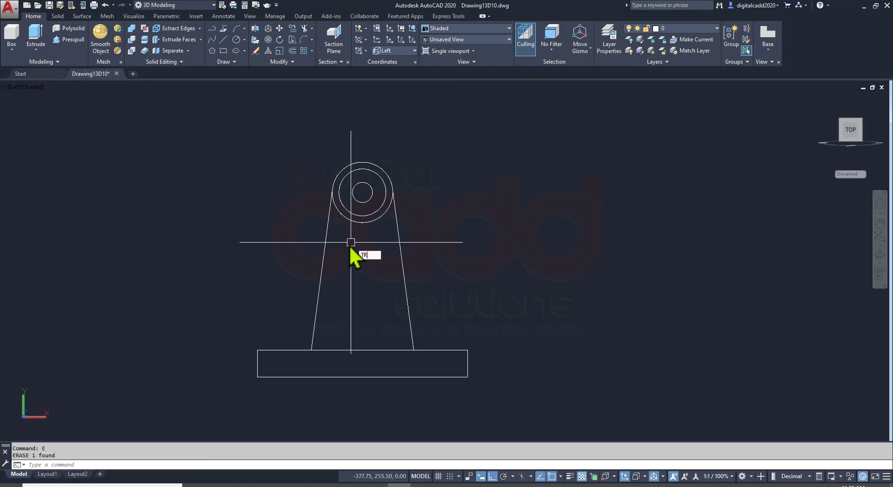
pyautogui.press('Return')
pyautogui.press('Return')
pyautogui.moveTo(368, 292)
pyautogui.mouseDown(button='middle')
pyautogui.moveTo(387, 279)
pyautogui.moveTo(374, 279)
pyautogui.mouseUp(button='middle')
pyautogui.press('Return')
# Fillet both tapered sides into the base top with radius 5 in No Trim mode
pyautogui.hotkey('alt', 'Tab')
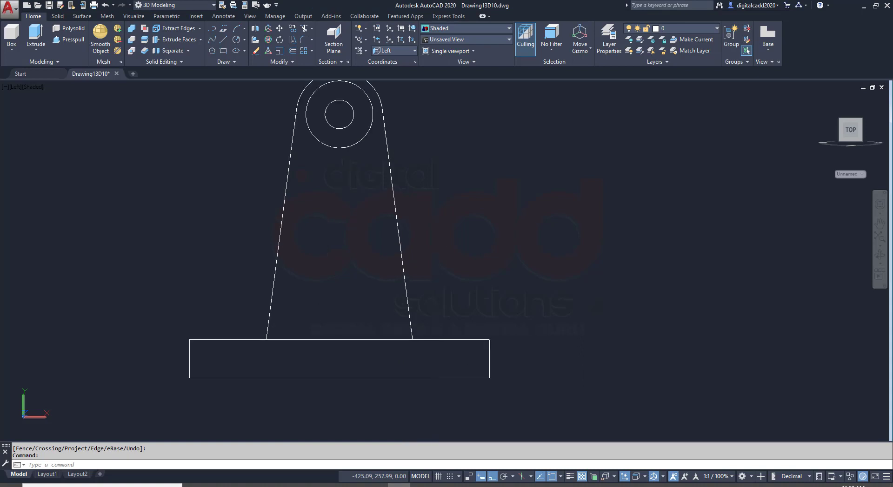
pyautogui.write('f')
pyautogui.press('Return')
pyautogui.write('r')
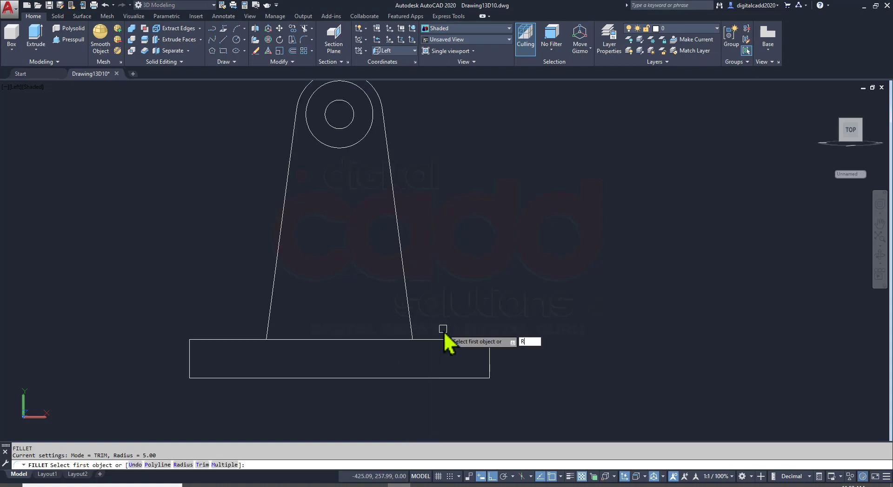
pyautogui.press('Return')
pyautogui.press('Return')
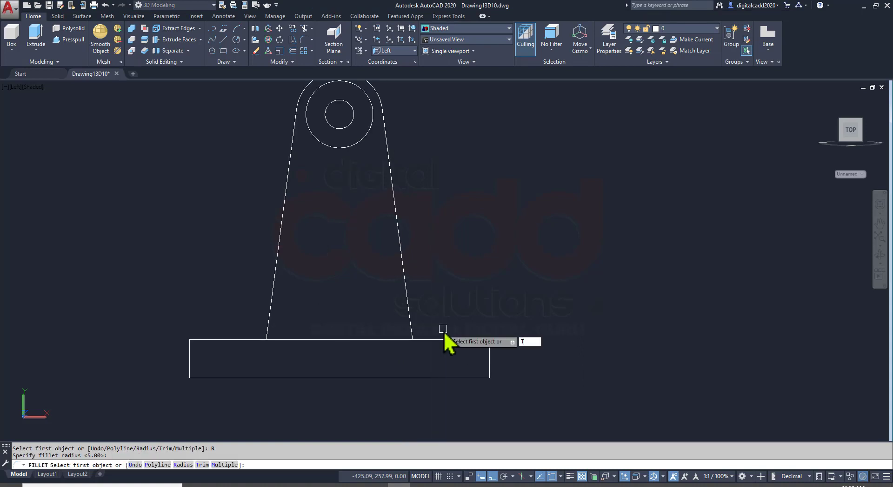
pyautogui.write('t')
pyautogui.press('Return')
pyautogui.click(479, 363)
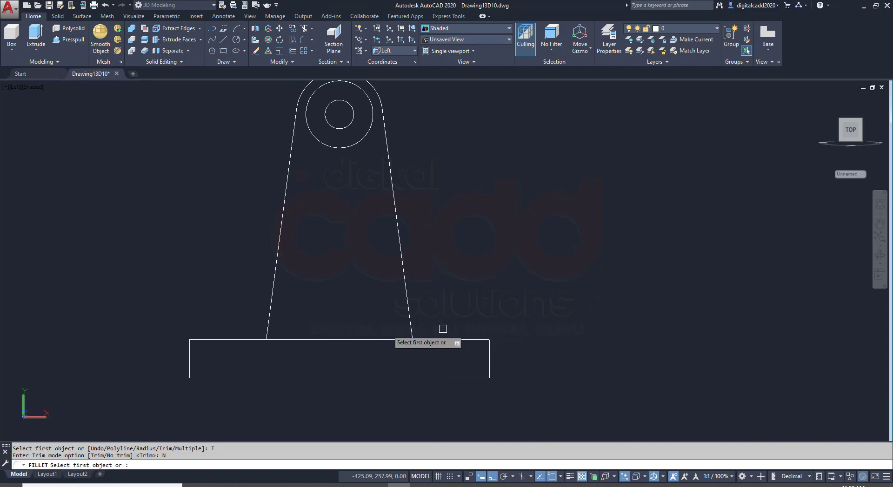
pyautogui.click(405, 302)
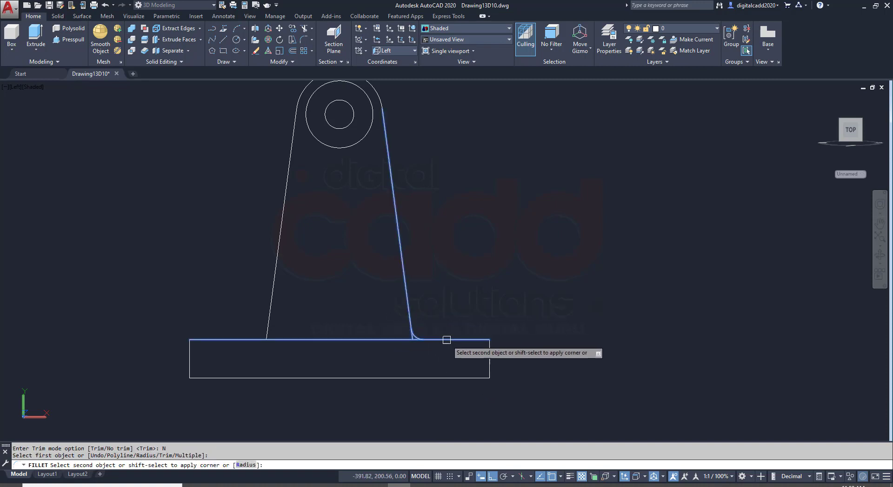
pyautogui.click(447, 340)
pyautogui.press('Return')
pyautogui.click(252, 339)
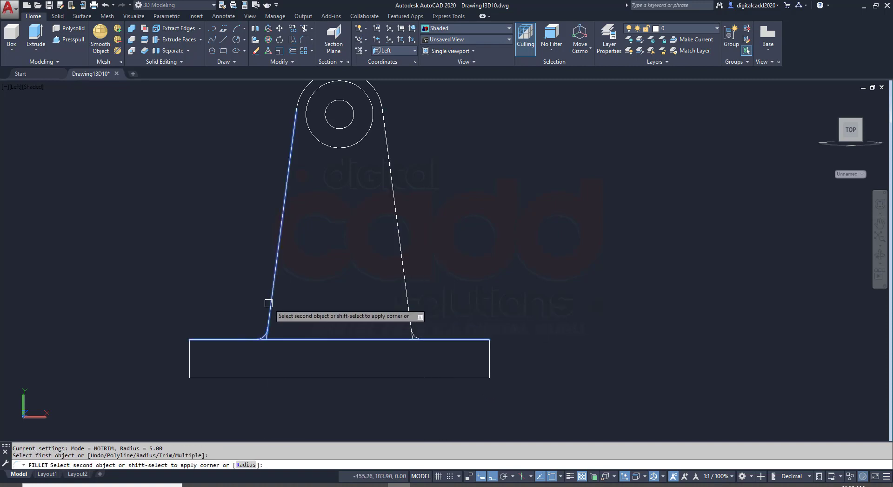
pyautogui.click(268, 309)
# Trim away the leftover line ends and recentre the whole left-view profile
pyautogui.scroll(5, 258, 363)
pyautogui.press('Return')
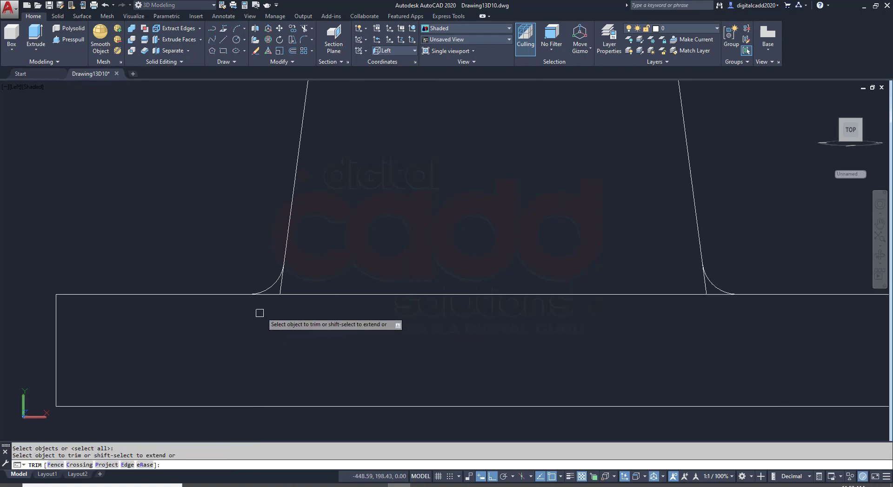
pyautogui.scroll(2, 271, 304)
pyautogui.scroll(-3, 271, 305)
pyautogui.scroll(-2, 495, 300)
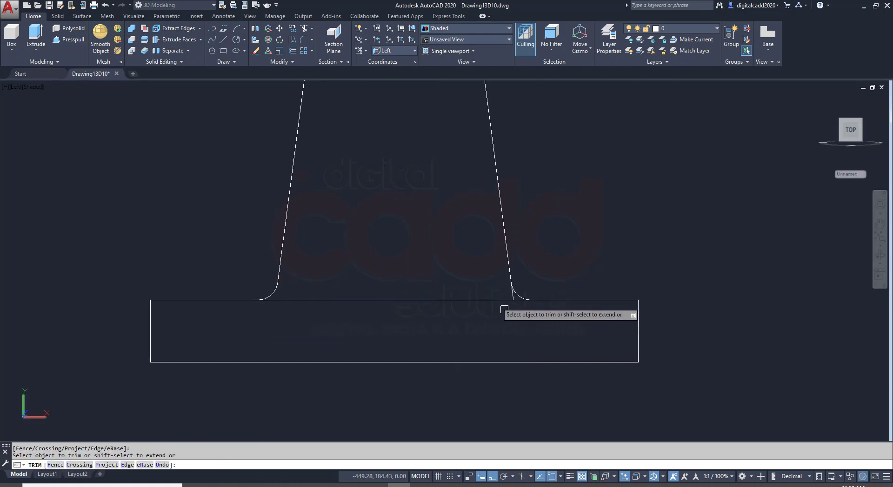
pyautogui.scroll(3, 514, 301)
pyautogui.scroll(2, 543, 285)
pyautogui.scroll(-4, 461, 209)
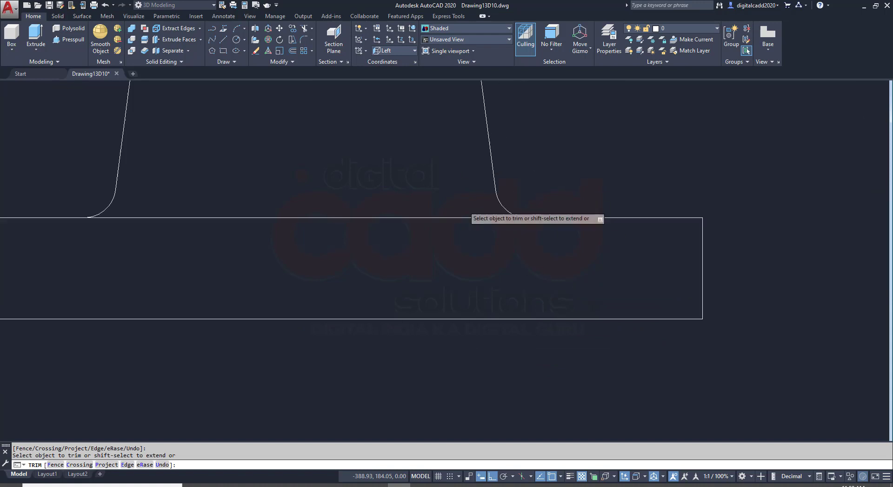
pyautogui.scroll(-2, 455, 261)
pyautogui.scroll(-1, 454, 263)
pyautogui.moveTo(454, 265); pyautogui.dragTo(438, 353, button='middle')
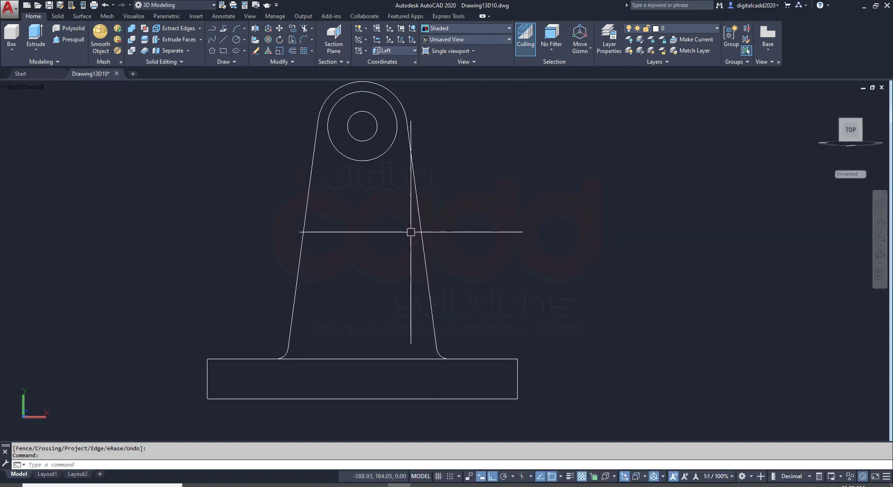
pyautogui.press('Escape')
pyautogui.moveTo(409, 233); pyautogui.dragTo(424, 227, button='middle')
pyautogui.moveTo(373, 216); pyautogui.dragTo(356, 225, button='middle')
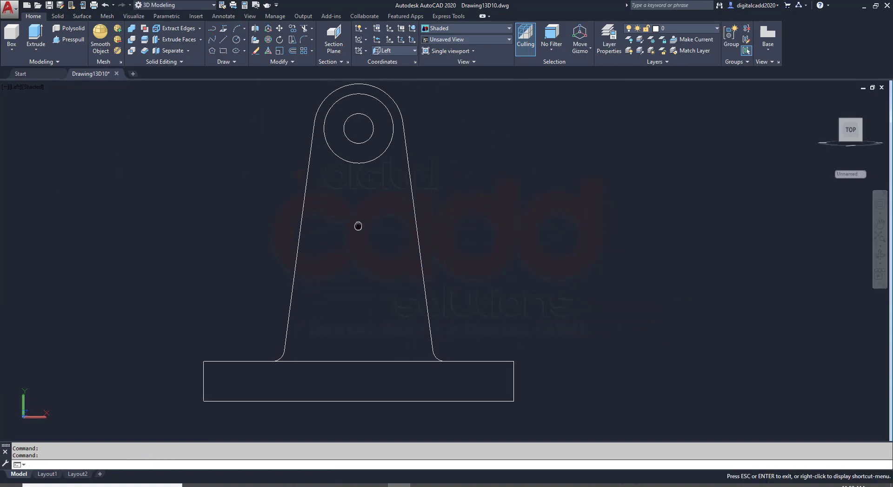
# Read the Exercise 29 dimensions in the PDF, then start OFFSET and enter the distance
pyautogui.hotkey('alt', 'Tab')
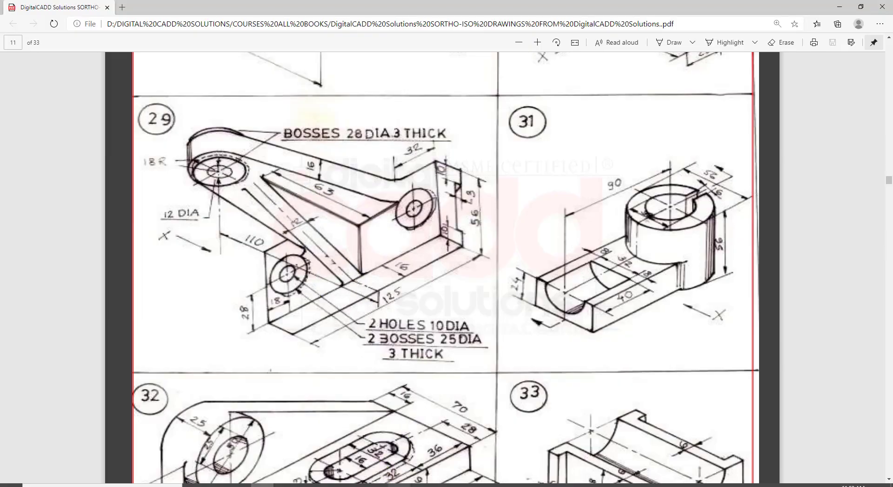
pyautogui.hotkey('alt', 'Tab')
pyautogui.write('o')
pyautogui.press('Return')
pyautogui.write('63')
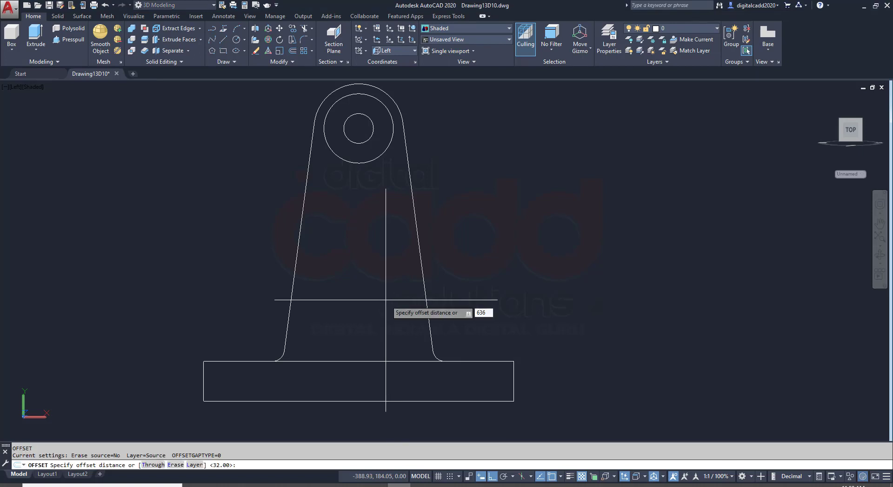
# Offset the base's top edge 63 upward
pyautogui.press('Return')
pyautogui.click(385, 361)
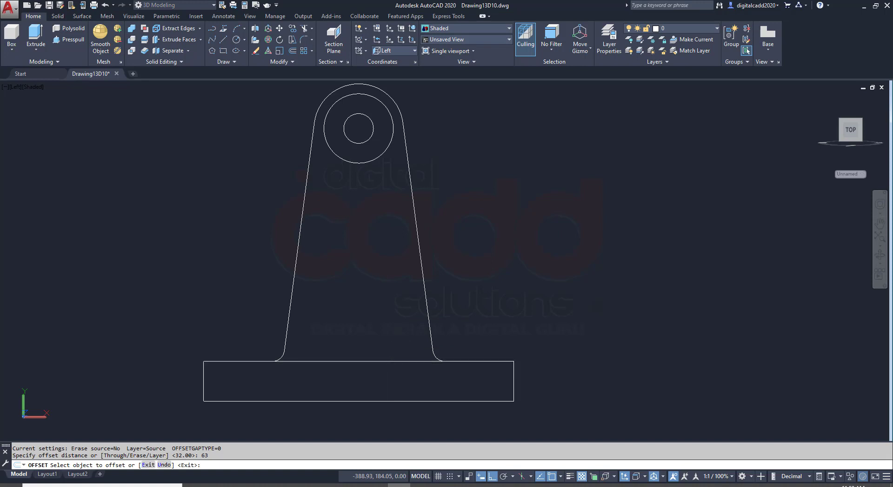
pyautogui.click(385, 230)
pyautogui.press('Return')
# Draw a vertical line from the offset line's midpoint down to the base's top edge
pyautogui.write('l')
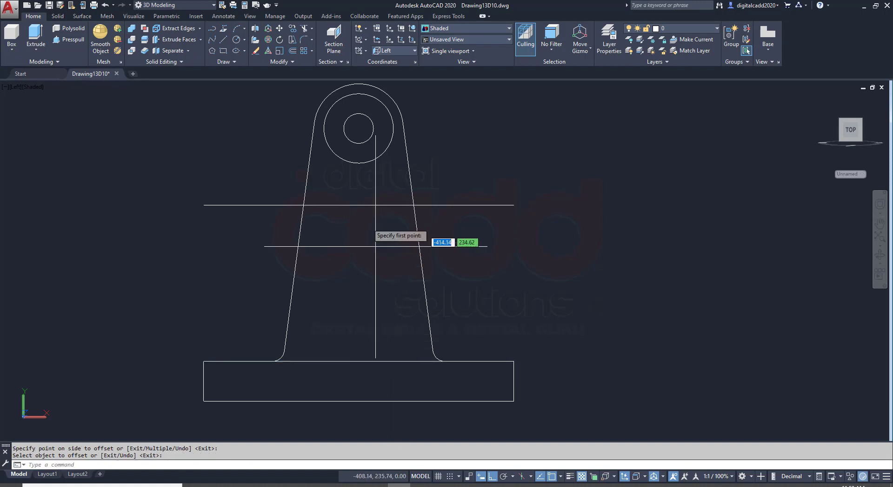
pyautogui.press('Return')
pyautogui.click(358, 205)
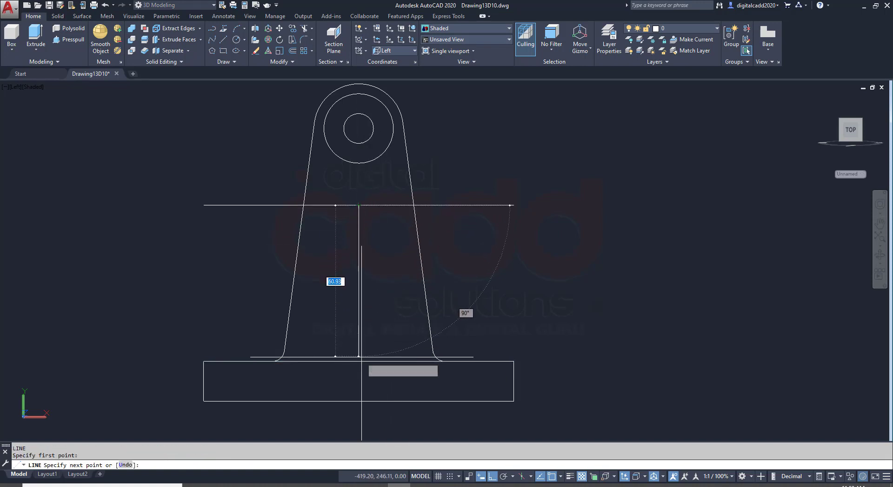
pyautogui.click(358, 361)
pyautogui.press('Return')
# After checking the PDF, offset the vertical centre line 6 to each side
pyautogui.click(263, 485)
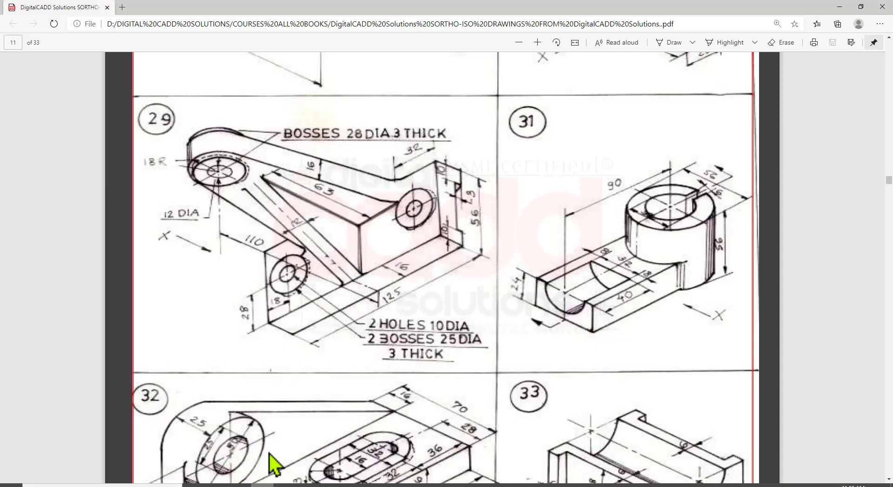
pyautogui.click(399, 485)
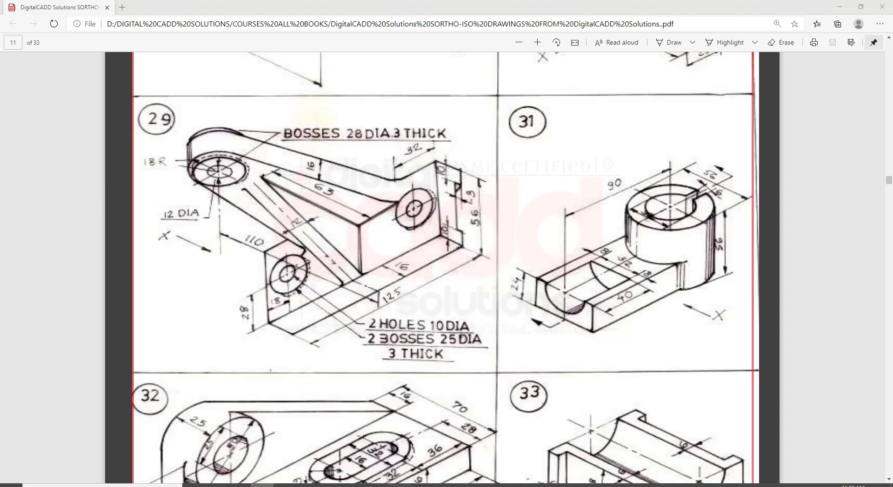
pyautogui.write('o')
pyautogui.press('Return')
pyautogui.write('6')
pyautogui.press('Return')
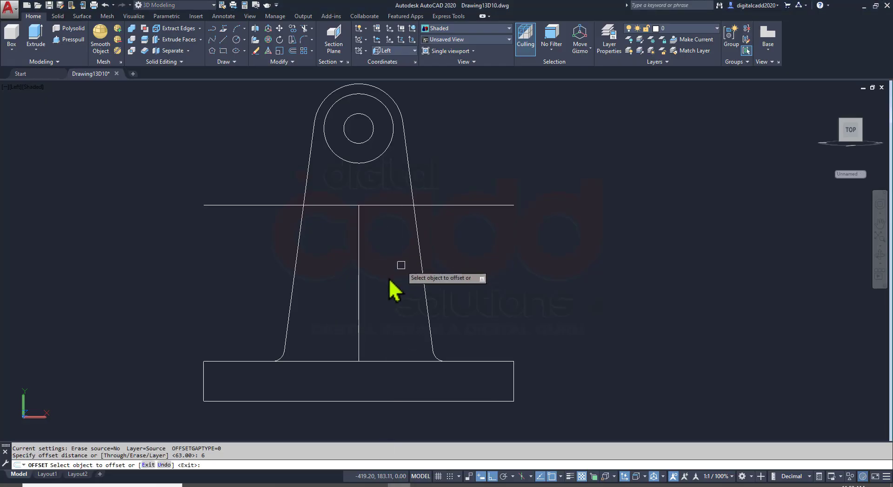
pyautogui.click(361, 278)
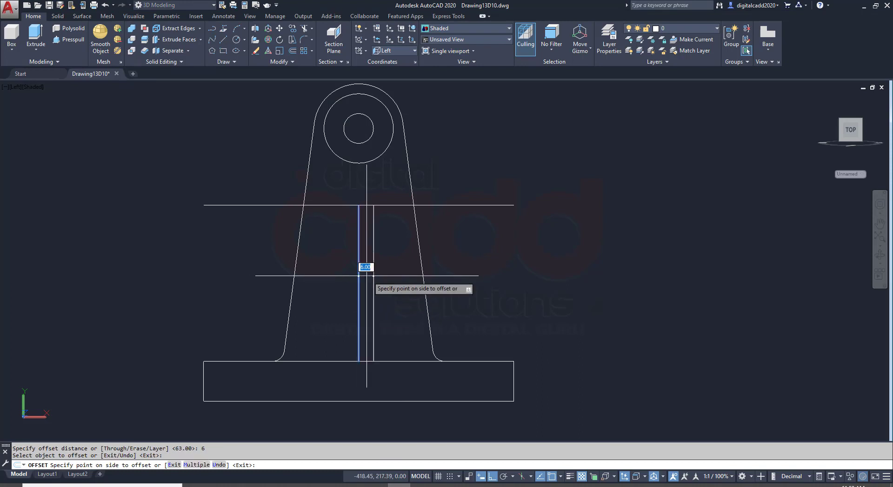
pyautogui.click(365, 270)
pyautogui.click(358, 284)
pyautogui.click(333, 291)
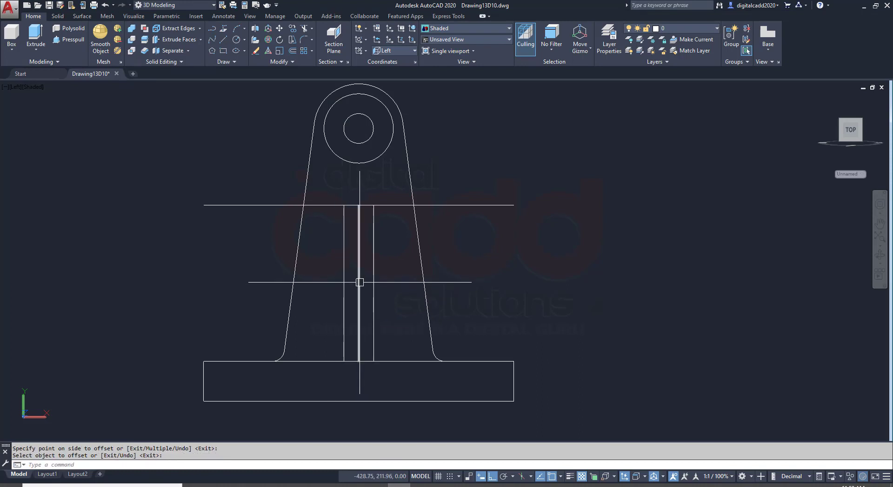
pyautogui.press('Escape')
# Erase the centre line and trim the horizontal line's ends outside the rib
pyautogui.click(359, 279)
pyautogui.press('Delete')
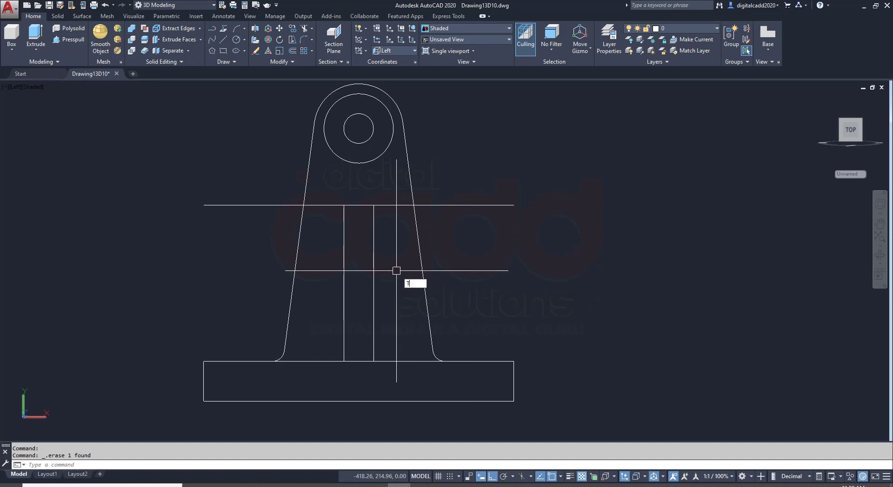
pyautogui.press('Return')
pyautogui.press('Return')
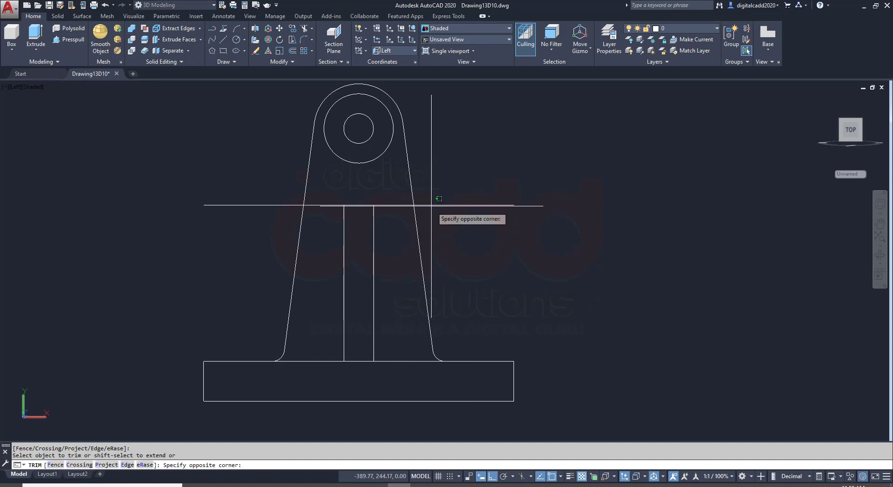
pyautogui.click(430, 205)
pyautogui.click(396, 205)
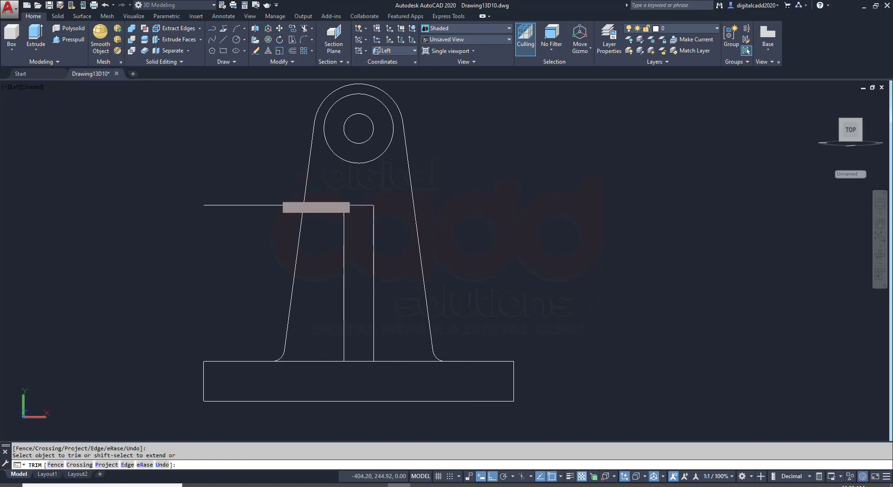
pyautogui.click(316, 205)
pyautogui.click(251, 206)
pyautogui.press('Return')
pyautogui.moveTo(389, 304); pyautogui.dragTo(402, 286, button='middle')
pyautogui.press('Return')
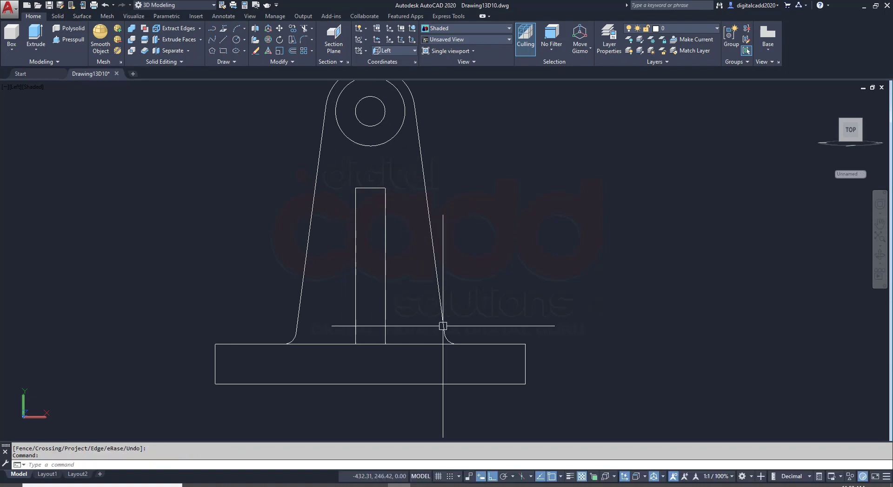
# Switch to the SW Isometric view, zoom in, and start press-pulling the base rectangle
pyautogui.hotkey('alt', 'Tab')
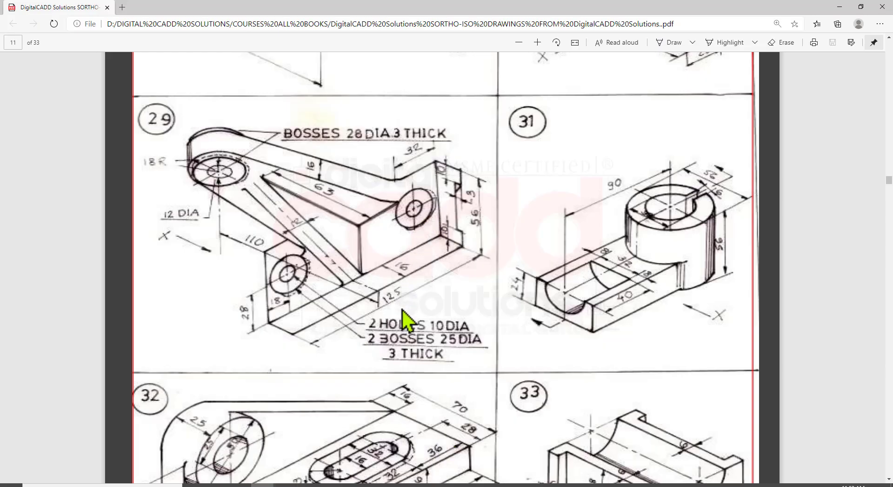
pyautogui.hotkey('alt', 'Tab')
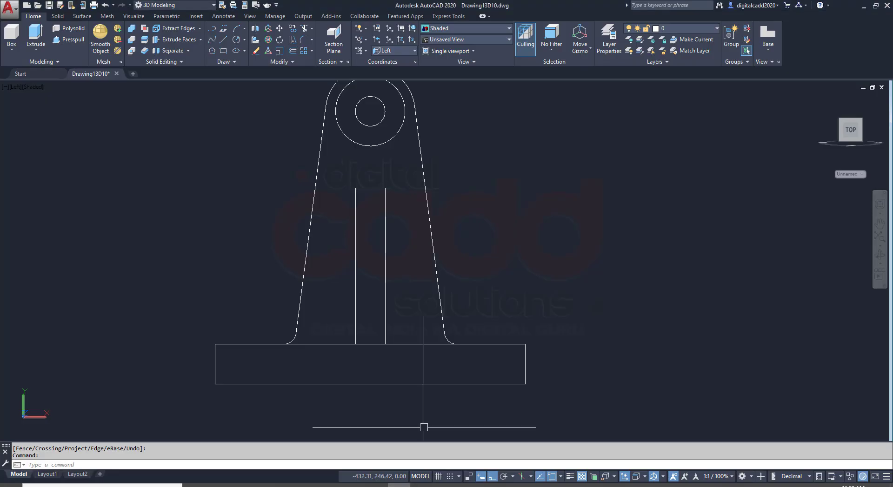
pyautogui.click(16, 88)
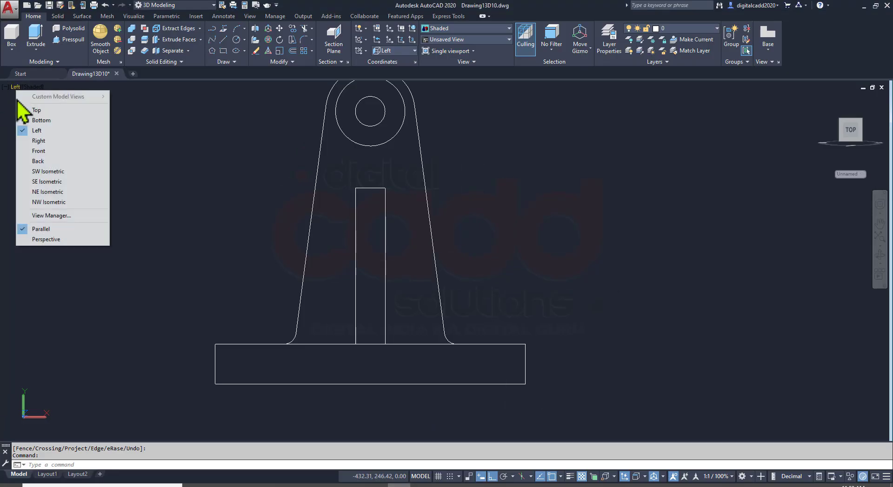
pyautogui.click(54, 172)
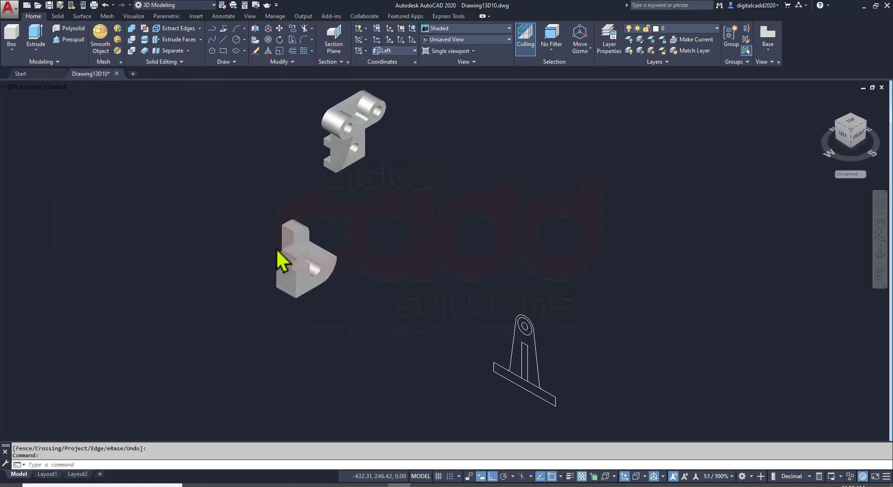
pyautogui.scroll(3, 449, 262)
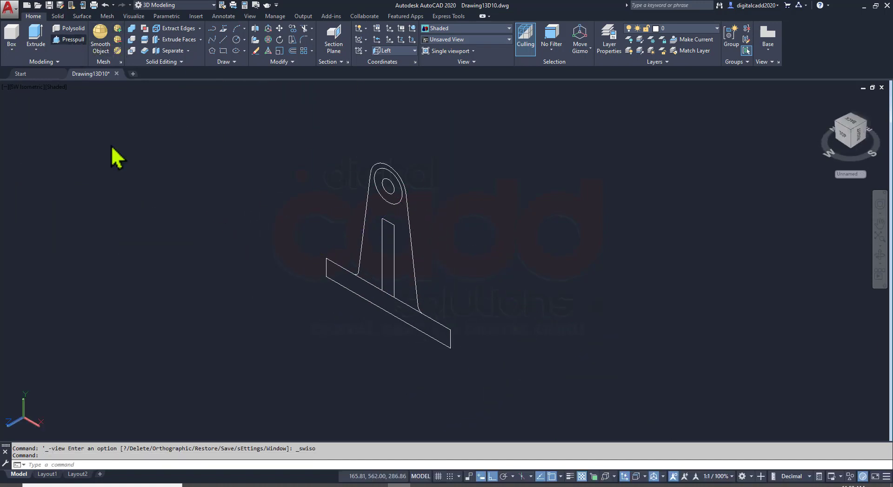
pyautogui.click(68, 39)
pyautogui.click(425, 321)
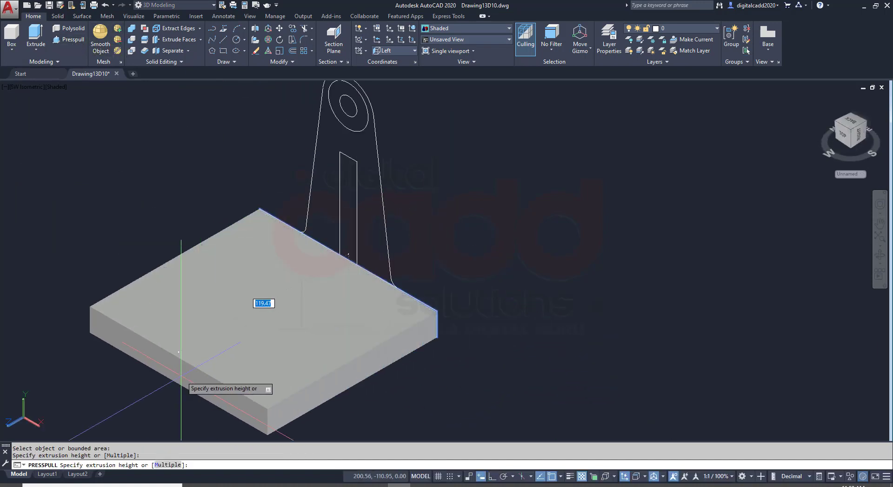
# Extrude the base rectangle to 56 high after checking the PDF
pyautogui.hotkey('alt', 'Tab')
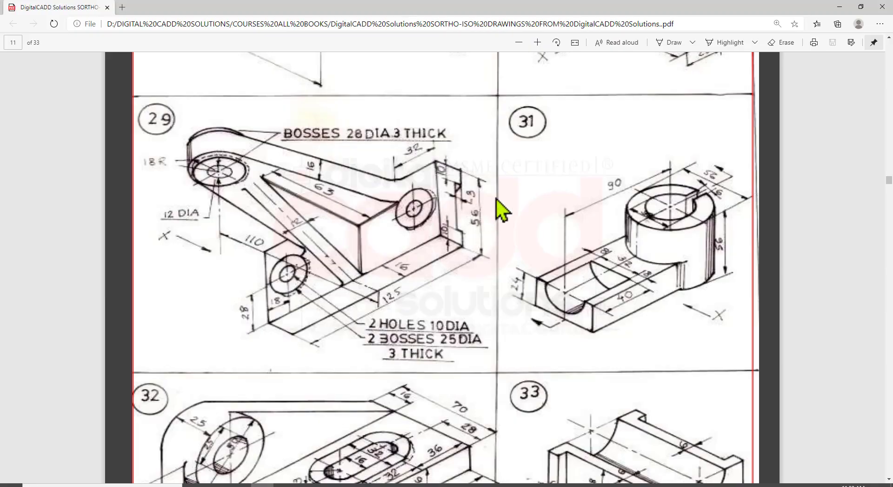
pyautogui.hotkey('alt', 'Tab')
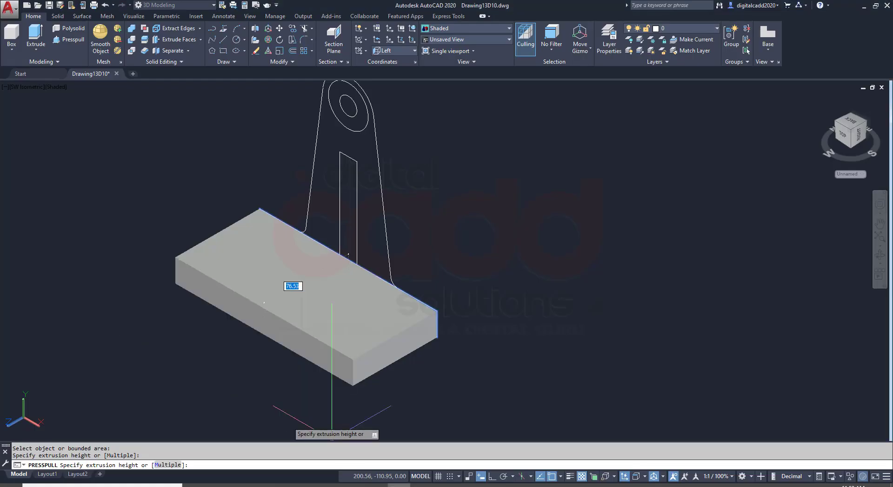
pyautogui.write('56')
pyautogui.press('Return')
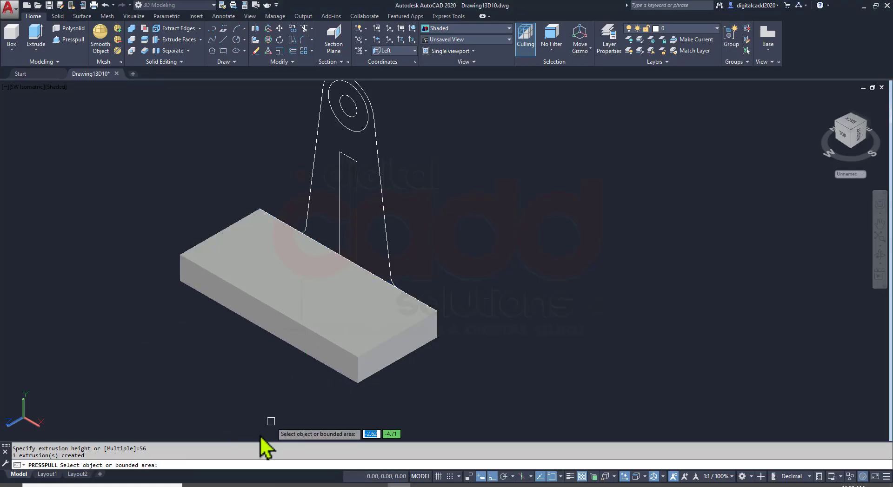
# Press-pull the rib outline up into a tall wall
pyautogui.click(353, 179)
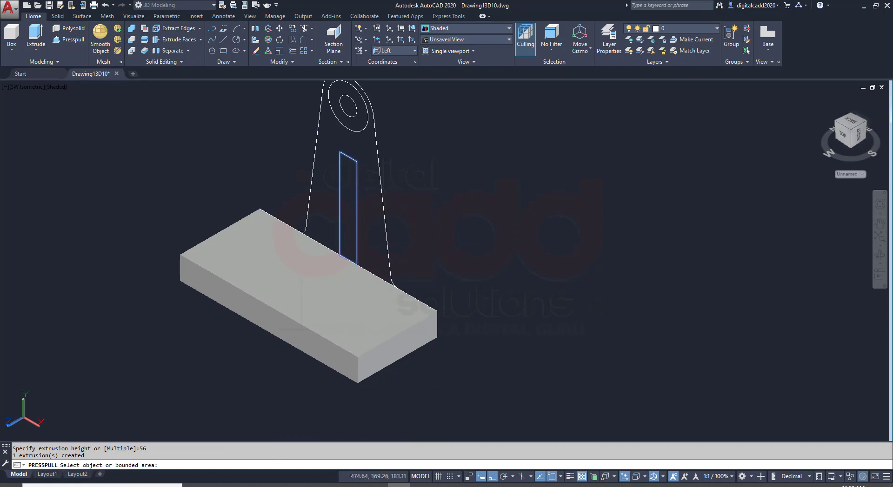
pyautogui.click(526, 281)
pyautogui.moveTo(526, 282); pyautogui.dragTo(517, 316, button='middle')
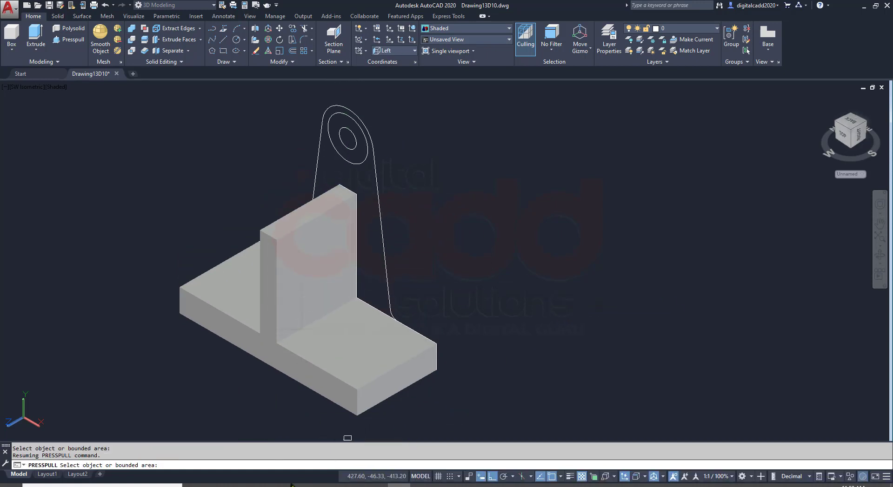
# Extrude the holed lug profile 16 thick
pyautogui.click(275, 485)
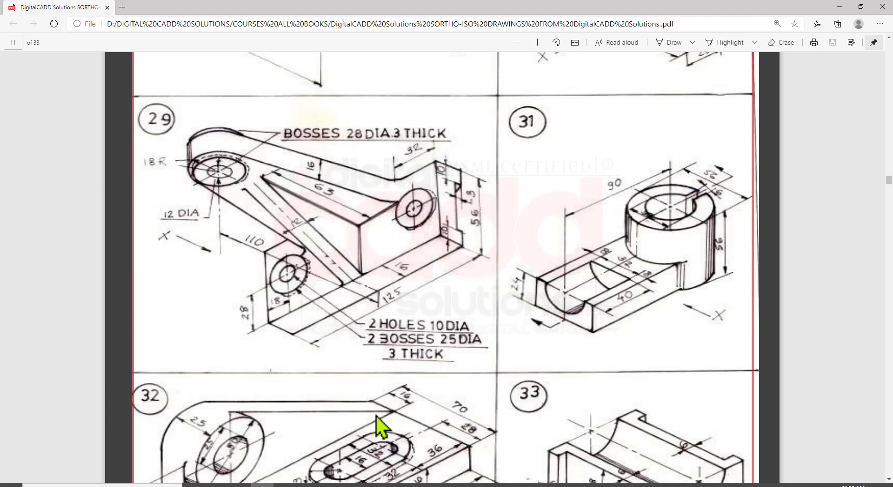
pyautogui.hotkey('alt', 'Tab')
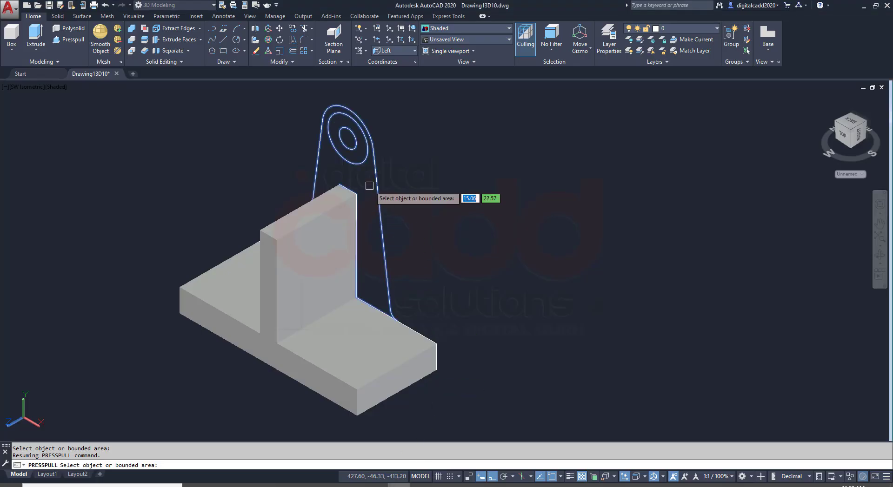
pyautogui.click(348, 200)
pyautogui.press('Return')
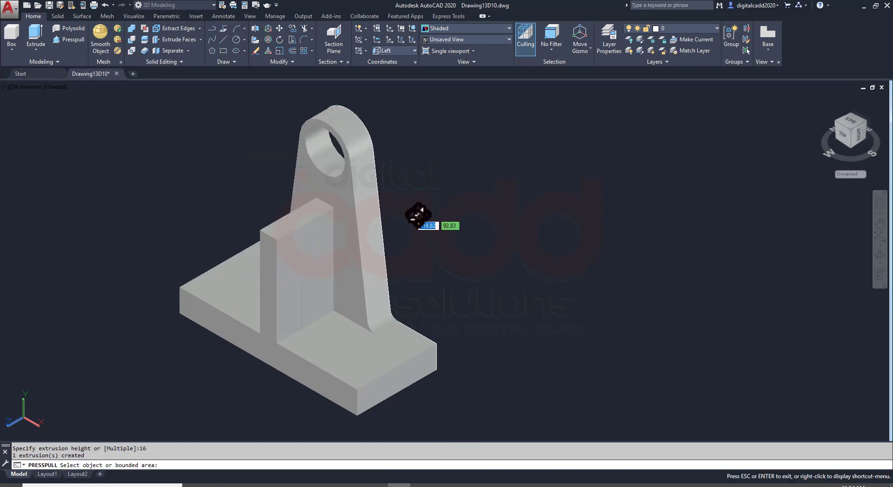
# Push the hole circle right through the lug
pyautogui.keyDown('shift'); pyautogui.moveTo(419, 215); pyautogui.dragTo(339, 118, button='middle'); pyautogui.keyUp('shift')
pyautogui.scroll(5, 340, 118)
pyautogui.click(282, 101)
pyautogui.scroll(-4, 282, 101)
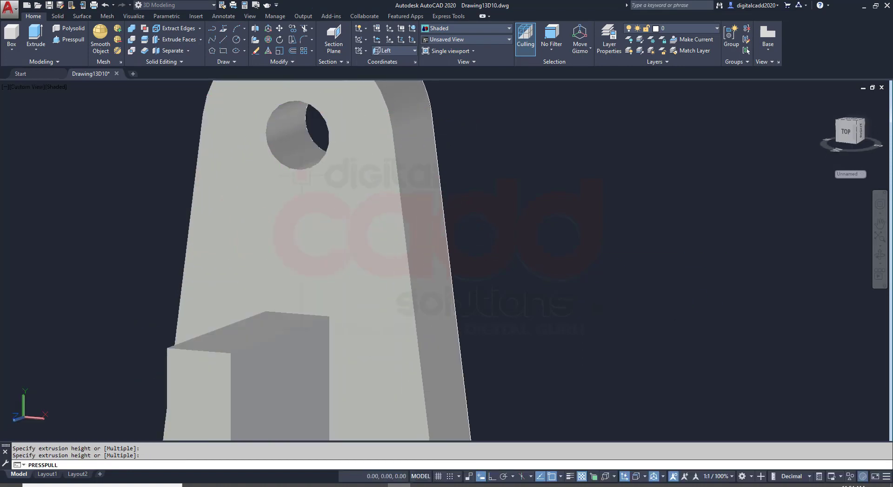
pyautogui.scroll(-2, 479, 240)
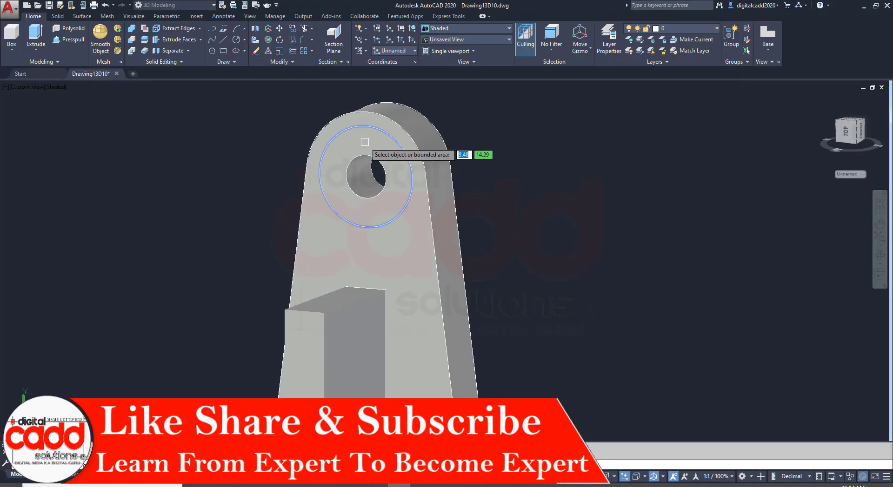
# Press-pull the ring around the hole into a raised boss and orbit to inspect it
pyautogui.click(368, 153)
pyautogui.press('Escape')
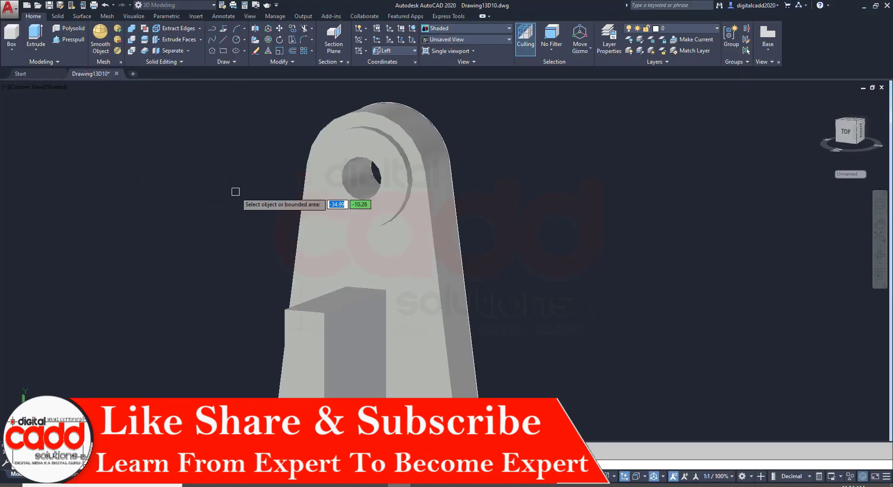
pyautogui.keyDown('shift'); pyautogui.moveTo(562, 252); pyautogui.dragTo(421, 249, button='middle'); pyautogui.keyUp('shift')
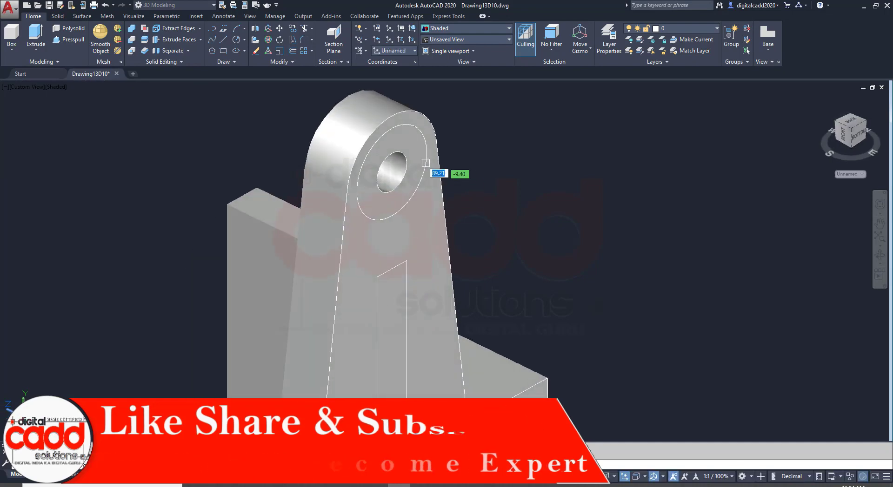
pyautogui.click(421, 165)
pyautogui.keyDown('shift'); pyautogui.moveTo(570, 240); pyautogui.dragTo(580, 259, button='middle'); pyautogui.keyUp('shift')
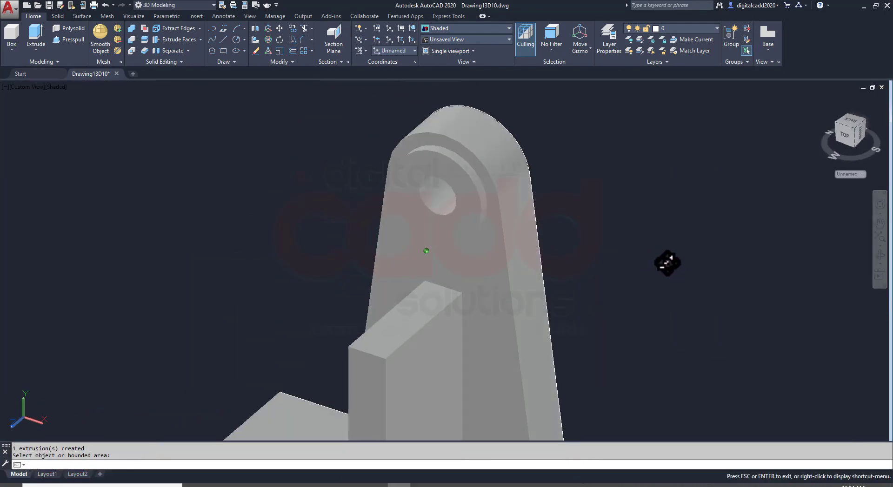
pyautogui.keyDown('shift'); pyautogui.moveTo(581, 259); pyautogui.dragTo(634, 260, button='middle'); pyautogui.keyUp('shift')
pyautogui.press('Escape')
pyautogui.moveTo(515, 293); pyautogui.dragTo(472, 295, button='middle')
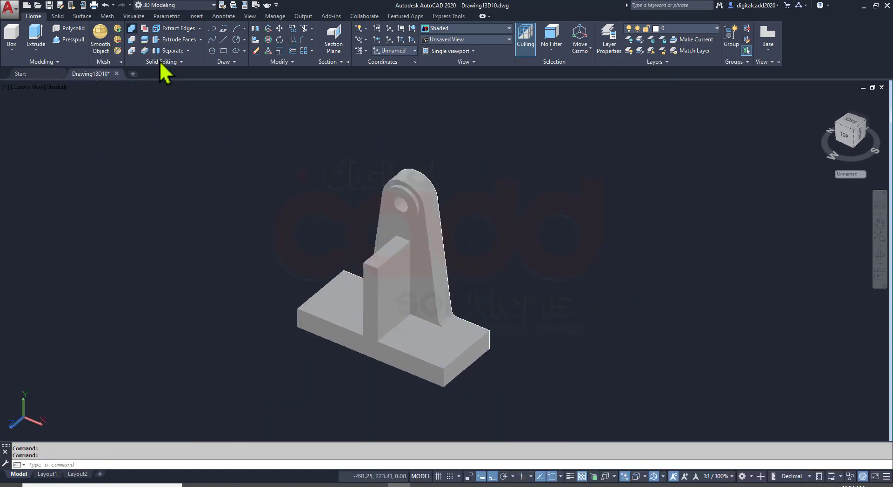
# Union all 18 bracket parts into one solid
pyautogui.click(131, 28)
pyautogui.click(498, 130)
pyautogui.click(322, 389)
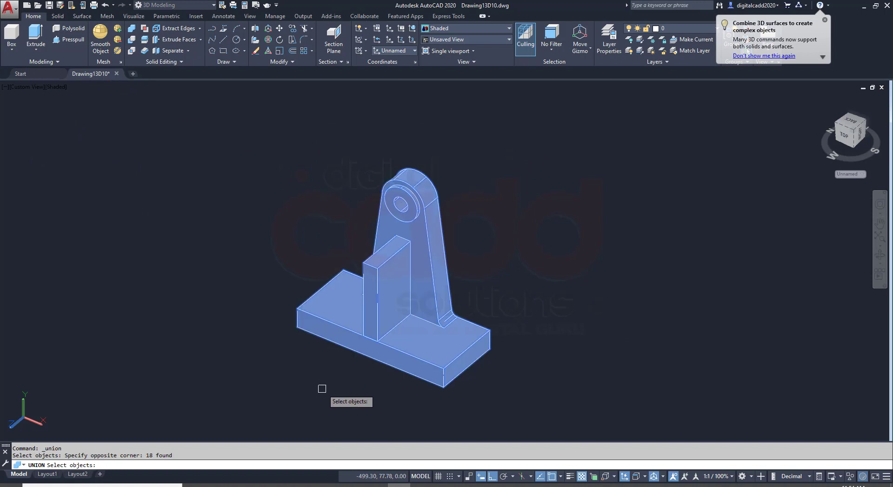
pyautogui.press('Return')
# Draw a diagonal line across the fin face from its bottom corner to its upper corner
pyautogui.scroll(2, 459, 344)
pyautogui.press('Return')
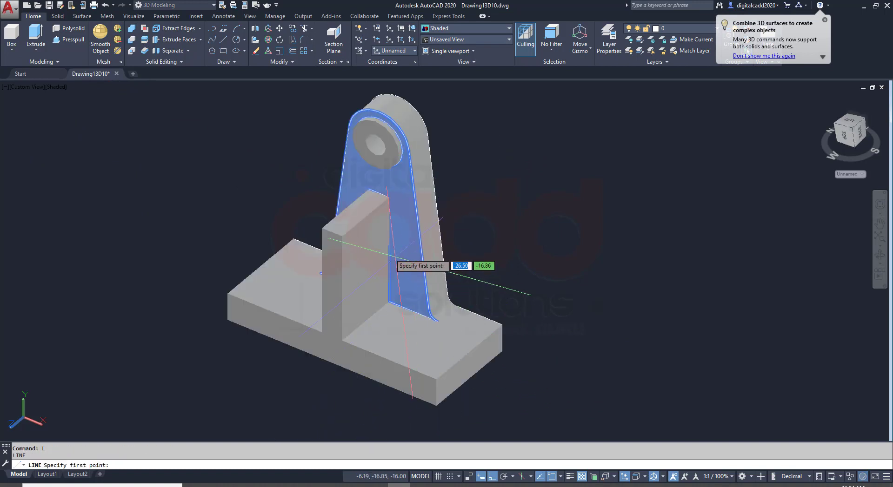
pyautogui.click(342, 341)
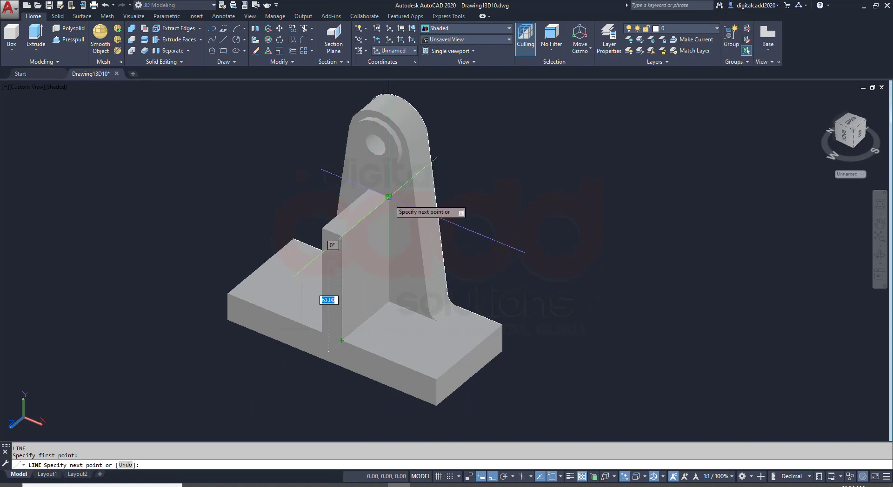
pyautogui.click(388, 197)
pyautogui.press('Return')
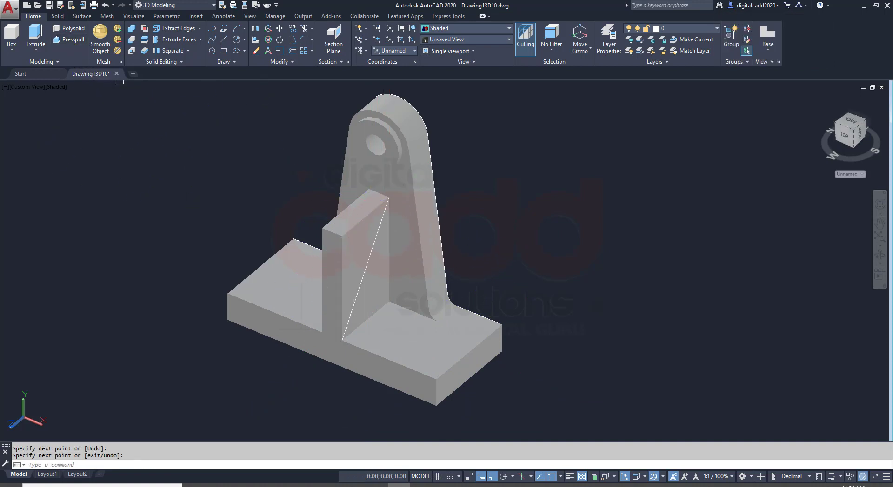
# Press-pull away the fin's upper triangle to leave a sloped rib
pyautogui.click(358, 258)
pyautogui.click(185, 197)
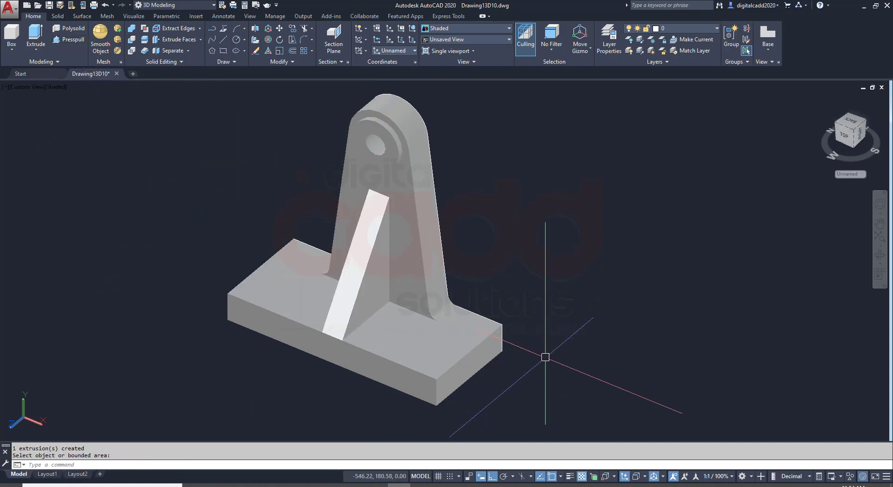
pyautogui.moveTo(545, 357); pyautogui.dragTo(512, 339, button='middle')
pyautogui.press('Return')
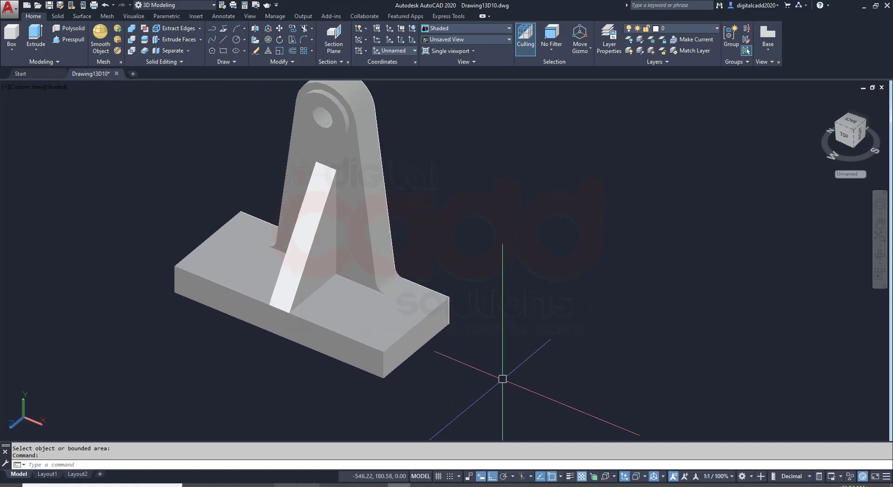
# After checking the reference drawing, reset the UCS to World
pyautogui.hotkey('alt', 'Tab')
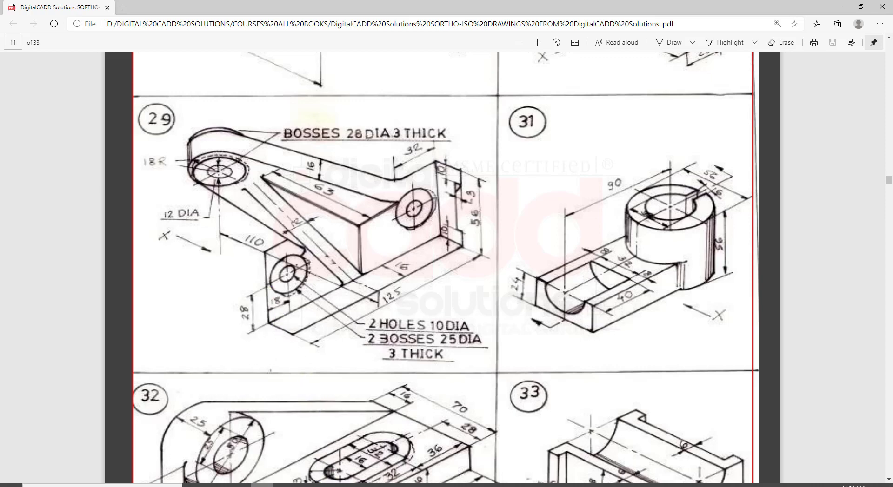
pyautogui.hotkey('alt', 'Tab')
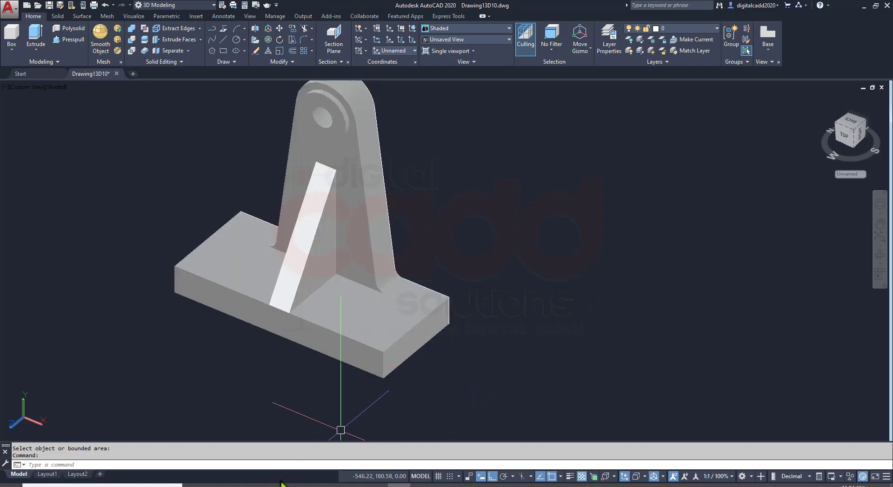
pyautogui.hotkey('alt', 'Tab')
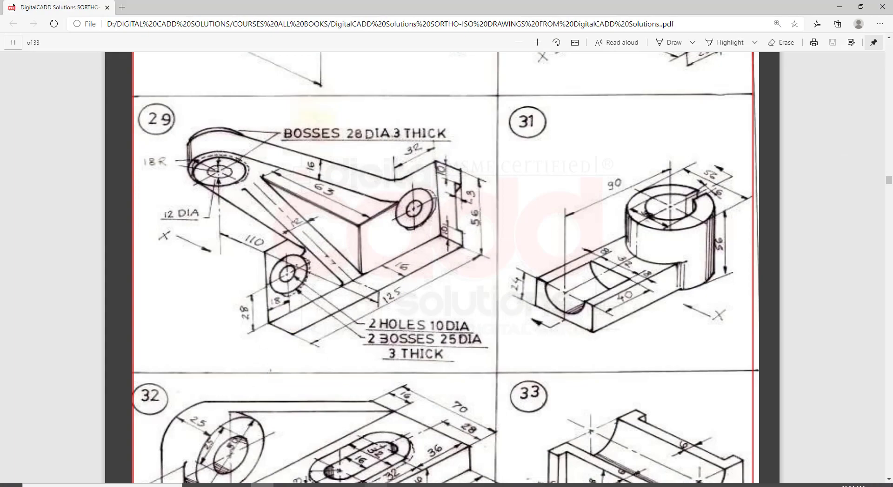
pyautogui.hotkey('alt', 'Tab')
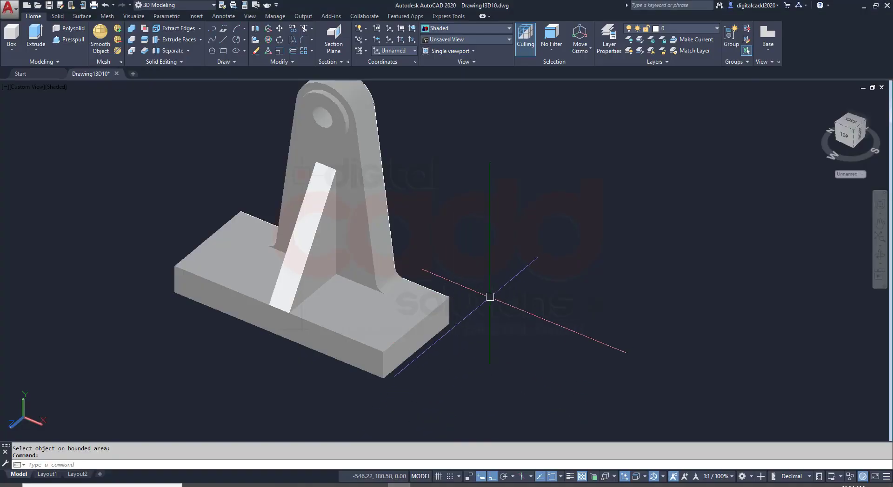
pyautogui.click(175, 315)
pyautogui.write('UC')
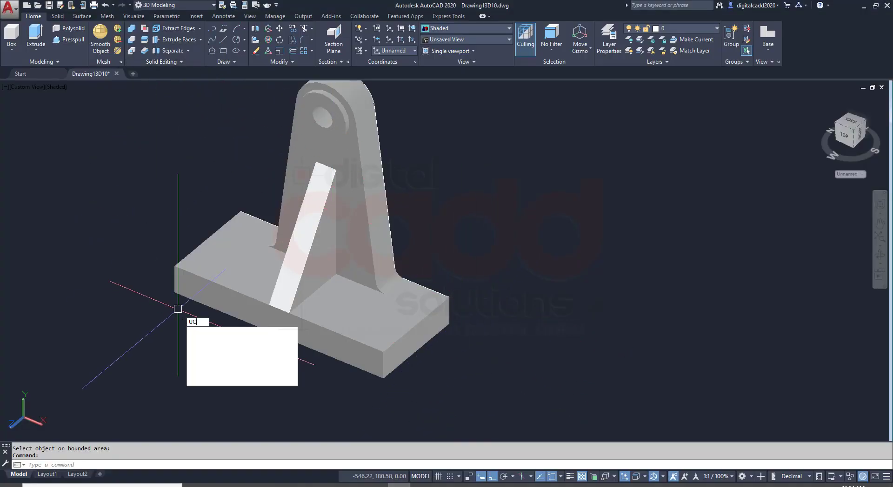
pyautogui.click(194, 339)
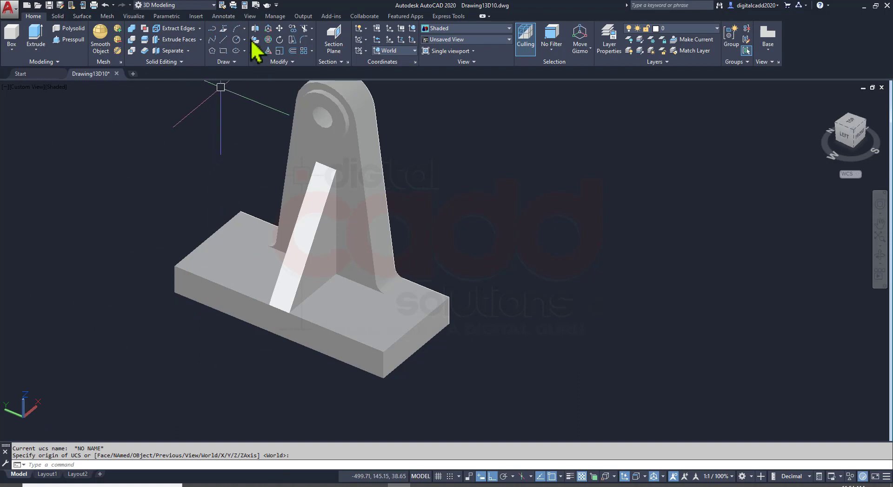
# Copy the base's front top edge inward by 28 with Copy Edges
pyautogui.click(201, 29)
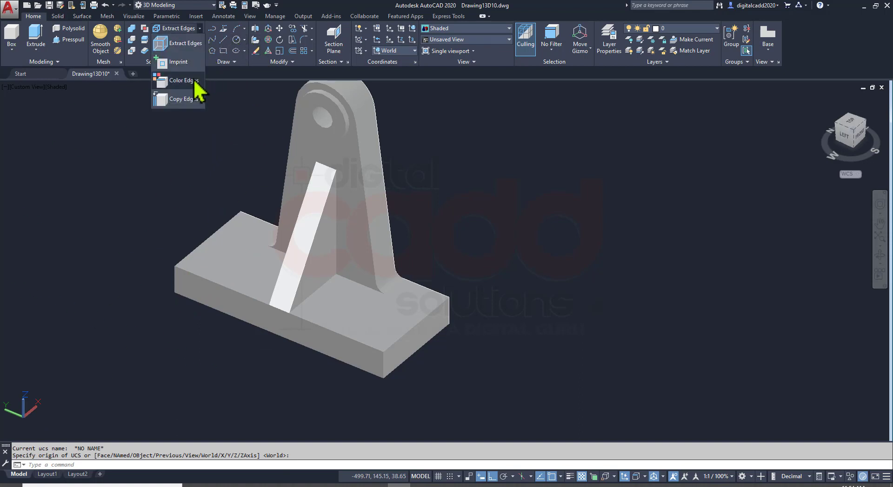
pyautogui.click(196, 105)
pyautogui.scroll(2, 446, 295)
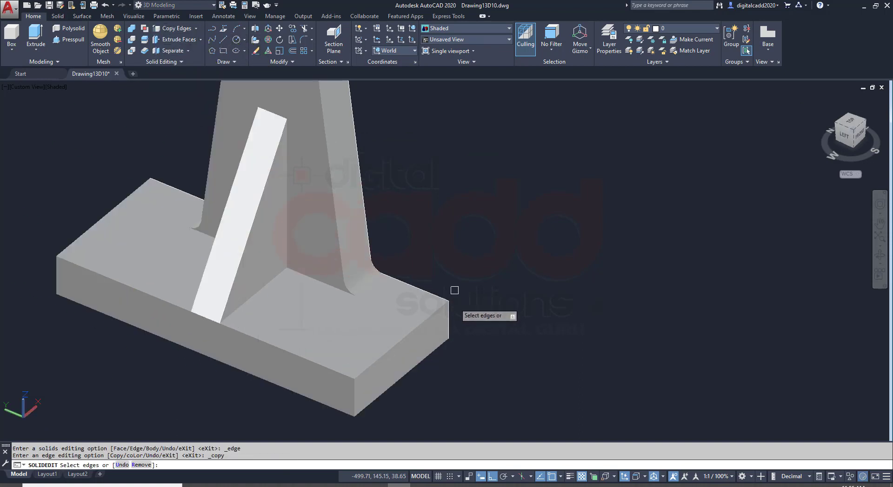
pyautogui.click(328, 365)
pyautogui.press('Return')
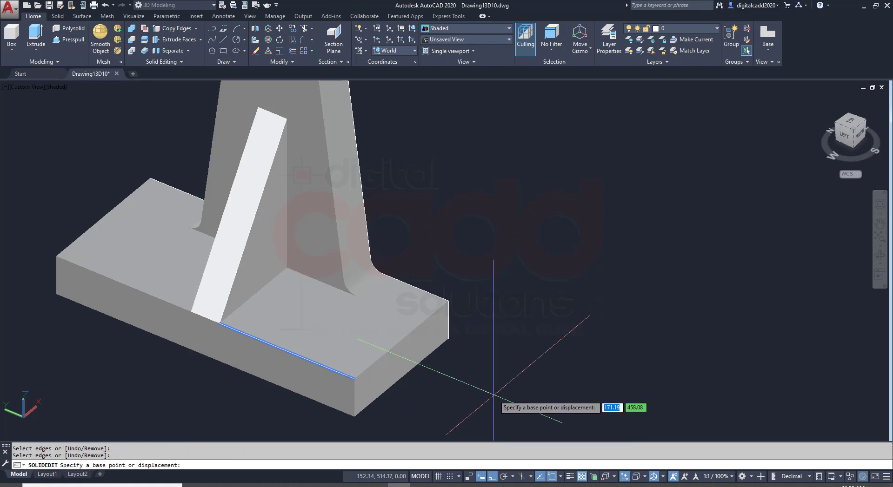
pyautogui.click(494, 395)
pyautogui.write('28')
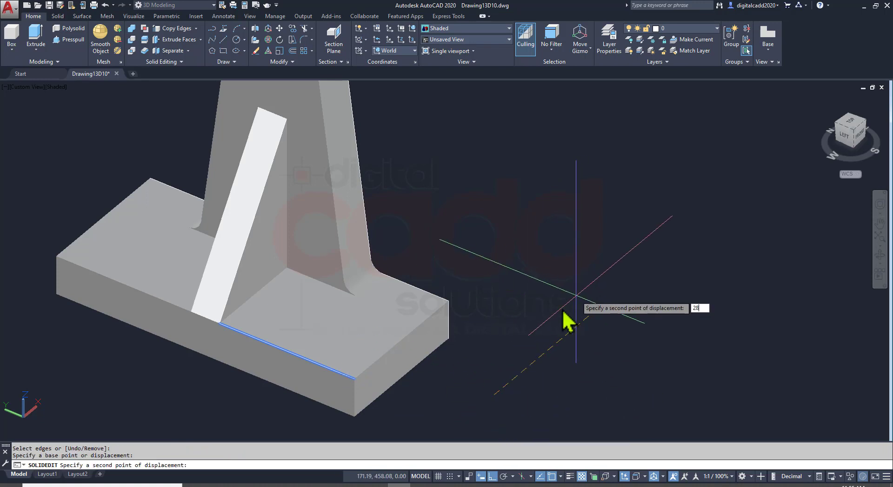
pyautogui.press('Return')
pyautogui.press('Escape')
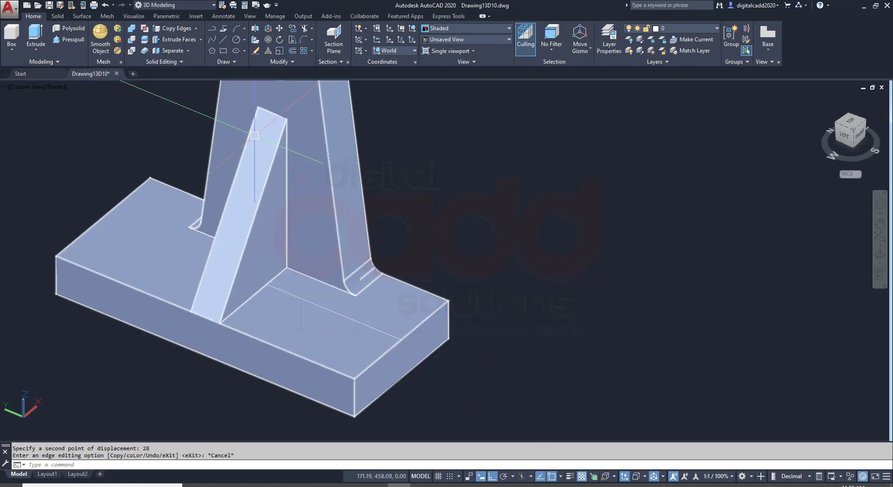
# Copy the base's end edge inward by 18
pyautogui.press('Return')
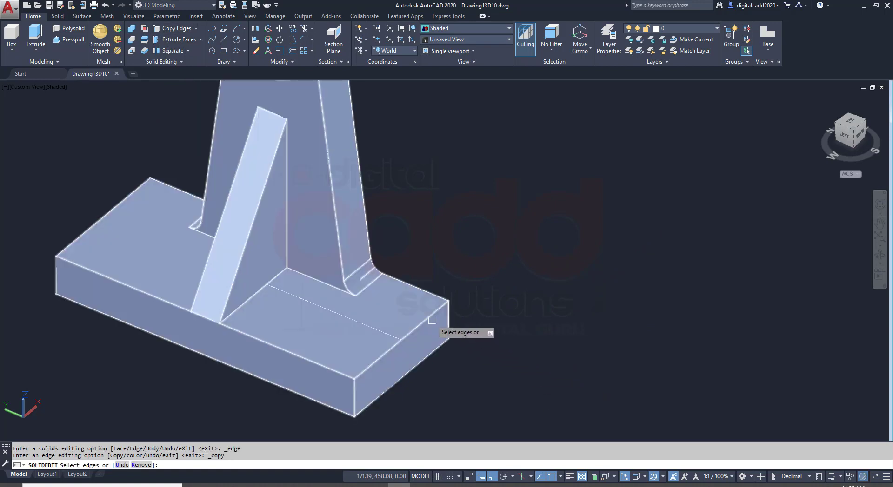
pyautogui.press('Return')
pyautogui.click(550, 241)
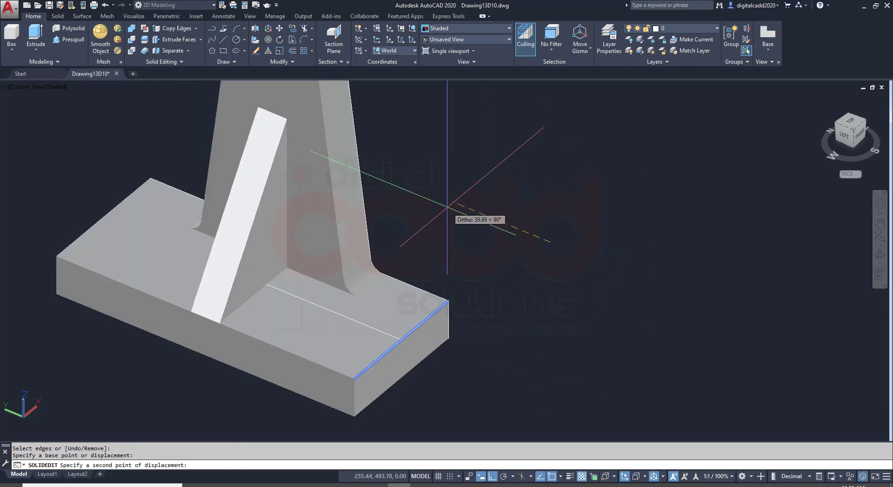
pyautogui.press('Return')
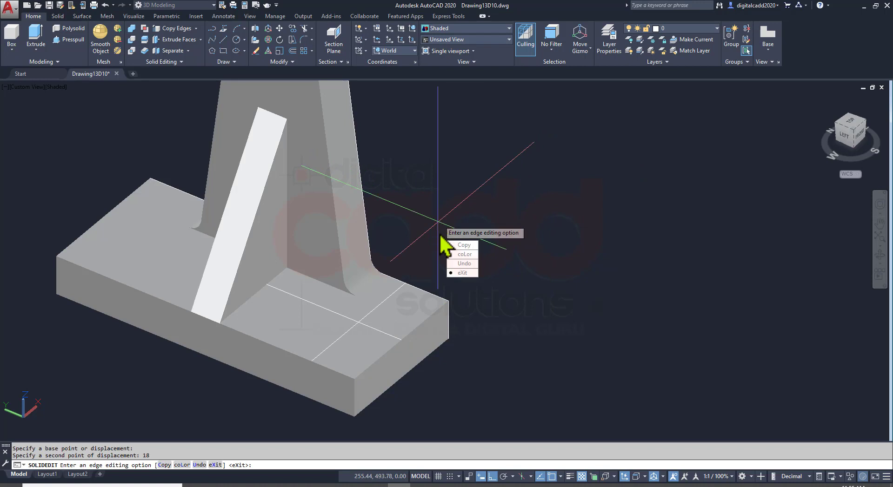
pyautogui.press('Escape')
pyautogui.write('C')
pyautogui.press('Return')
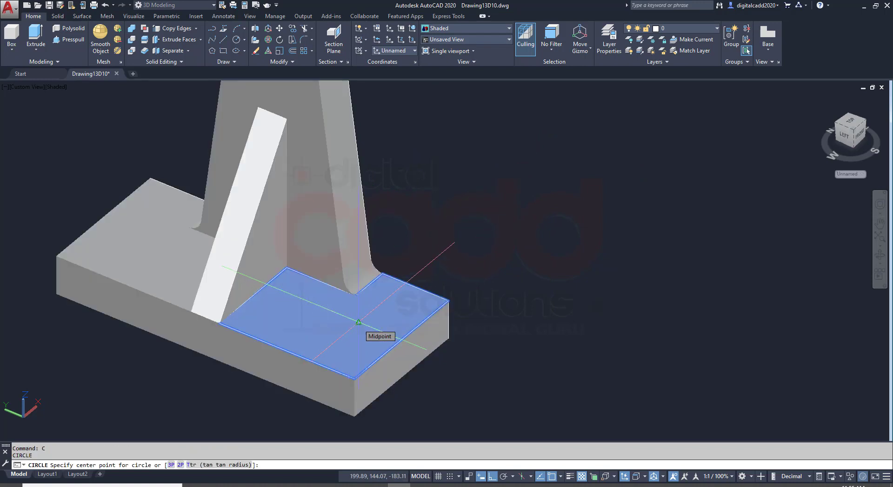
# Draw a 25-diameter circle centred on the construction line's midpoint
pyautogui.click(359, 322)
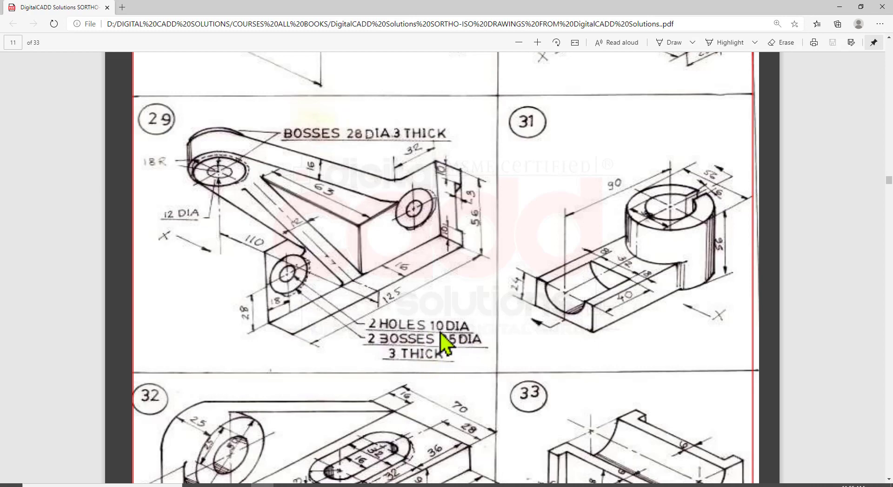
pyautogui.hotkey('alt', 'Tab')
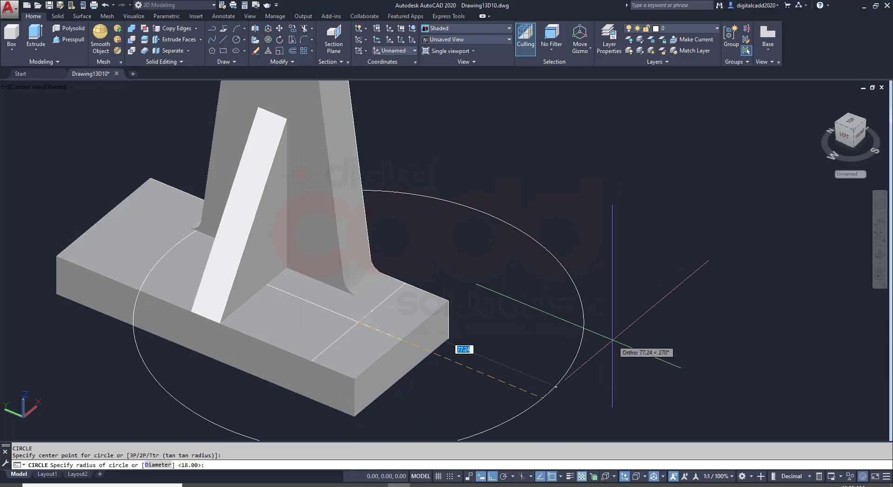
pyautogui.press('Return')
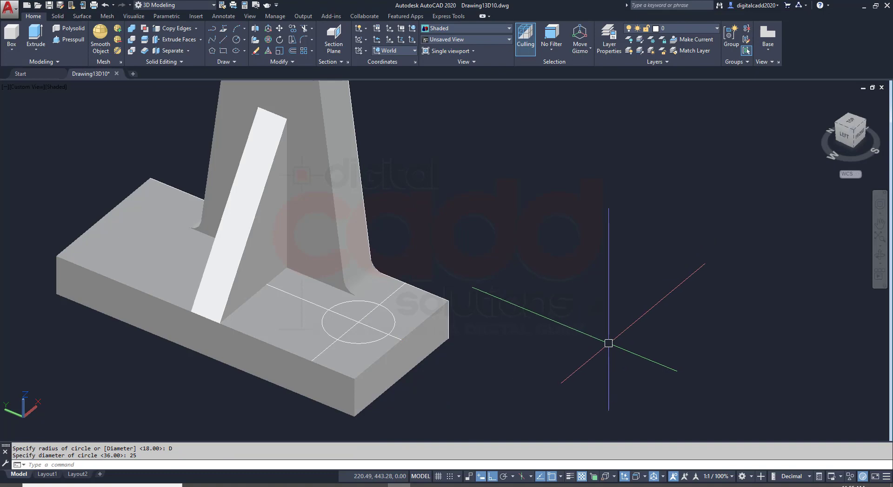
pyautogui.scroll(4, 366, 326)
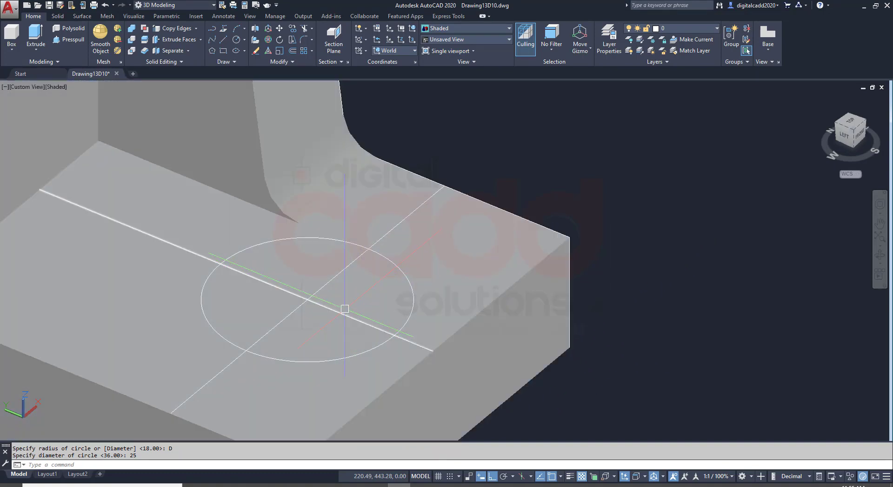
# Erase the construction line running through the circle
pyautogui.click(346, 312)
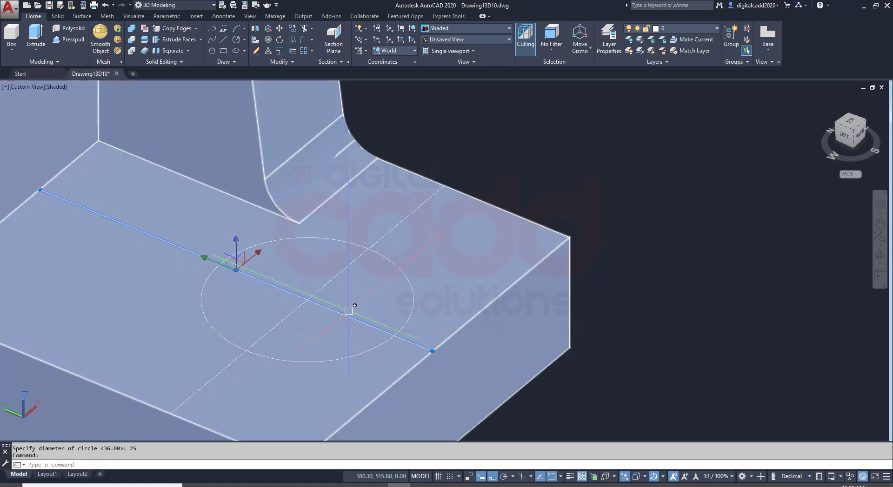
pyautogui.press('Delete')
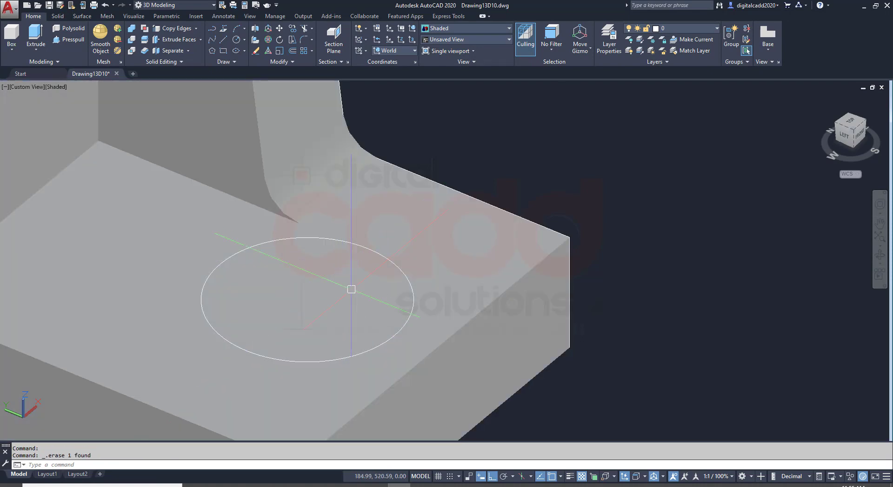
pyautogui.scroll(-3, 351, 289)
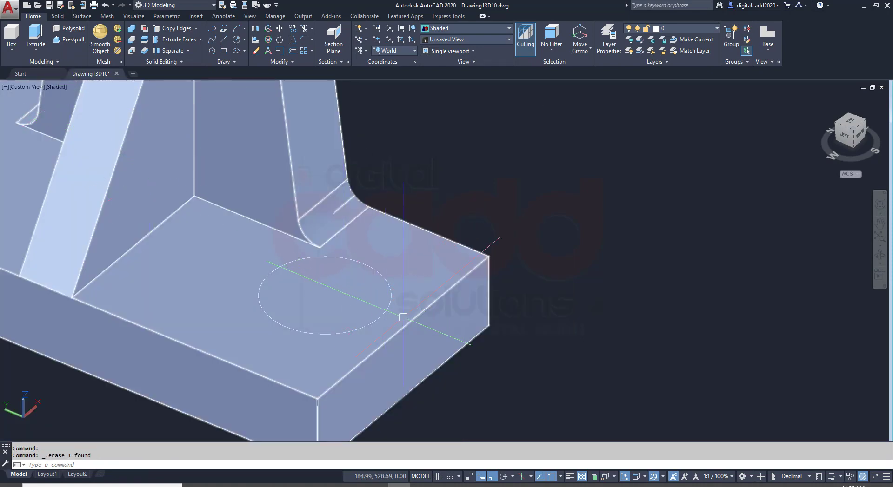
# Start copying the circle with CO, then cancel the copy
pyautogui.moveTo(403, 317); pyautogui.dragTo(516, 321, button='middle')
pyautogui.scroll(-4, 546, 219)
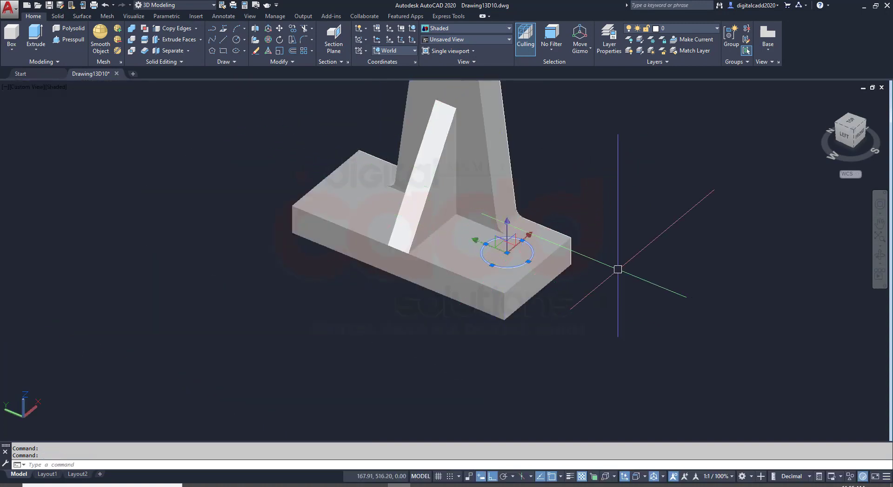
pyautogui.write('co')
pyautogui.press('Return')
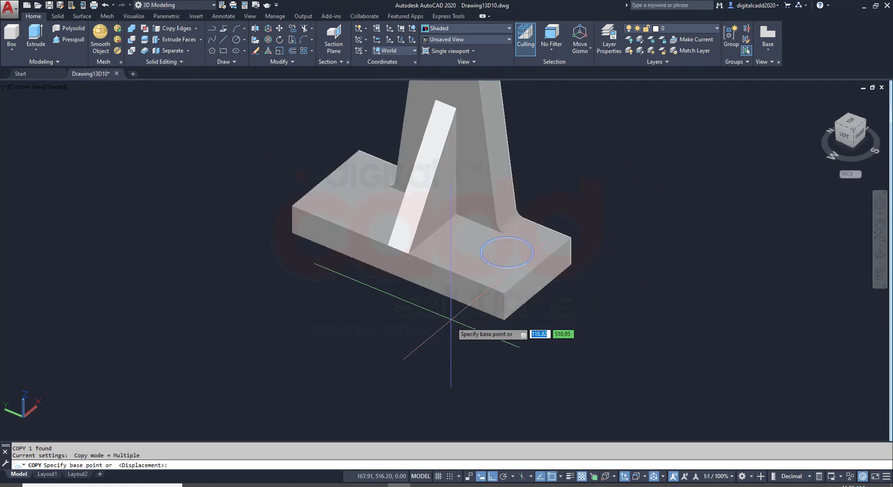
pyautogui.click(451, 320)
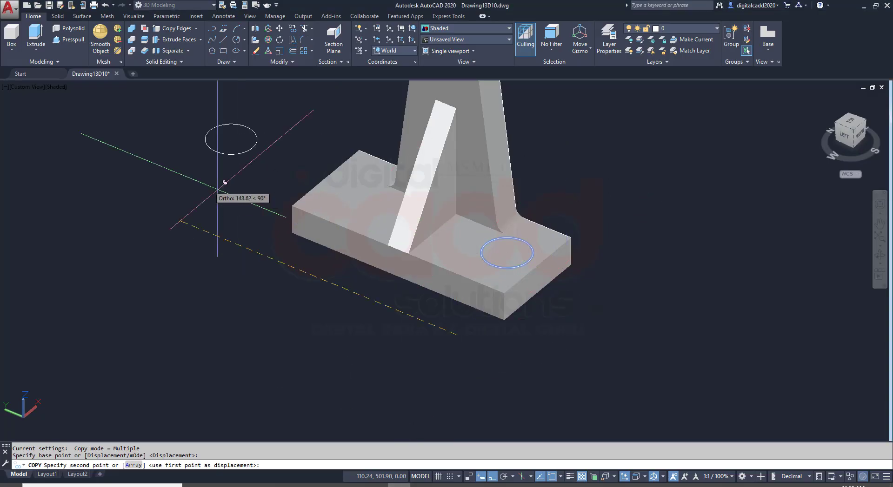
pyautogui.press('Escape')
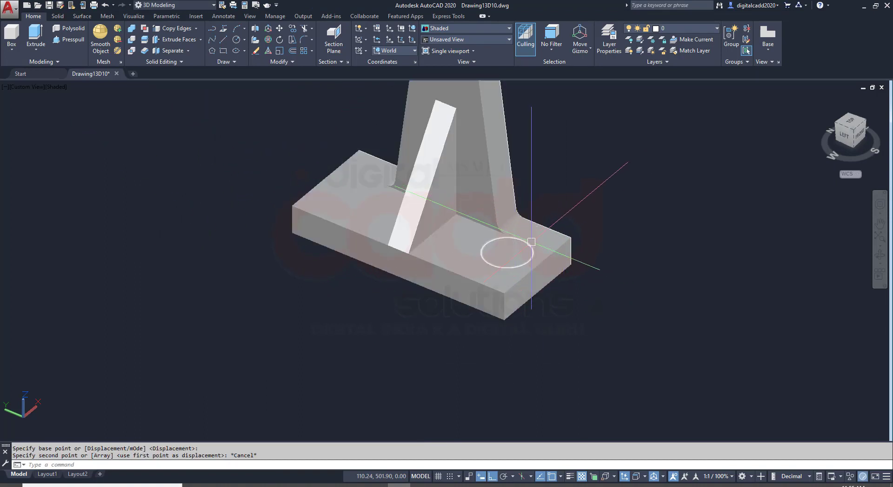
# Mirror the circle across a vertical mirror line, keeping the original
pyautogui.click(531, 242)
pyautogui.write('MI')
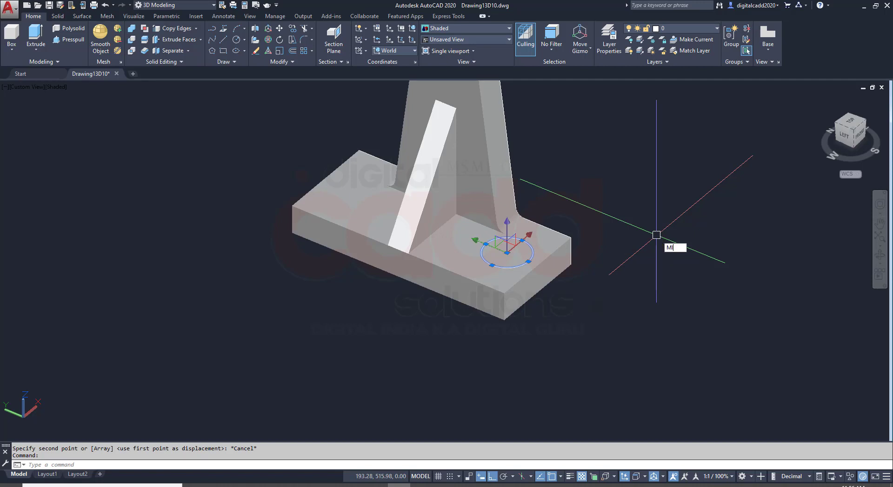
pyautogui.press('Return')
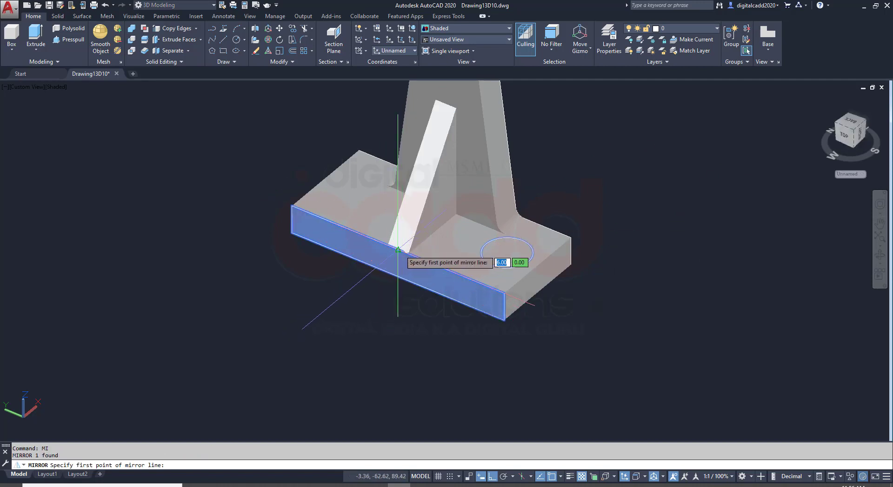
pyautogui.click(398, 250)
pyautogui.click(398, 301)
pyautogui.moveTo(398, 300)
pyautogui.mouseDown(button='middle')
pyautogui.moveTo(531, 279)
pyautogui.moveTo(456, 310)
pyautogui.mouseUp(button='middle')
pyautogui.press('Return')
# Press-pull the left and right circles up into short bosses
pyautogui.click(65, 42)
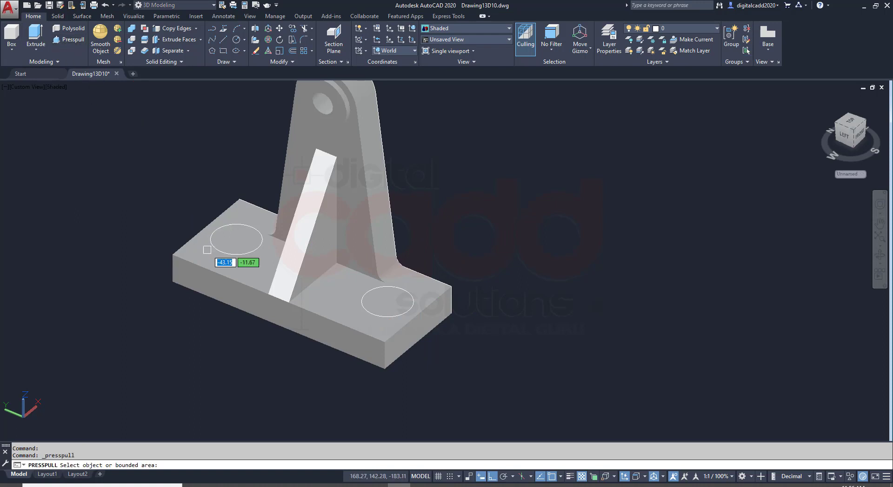
pyautogui.click(237, 240)
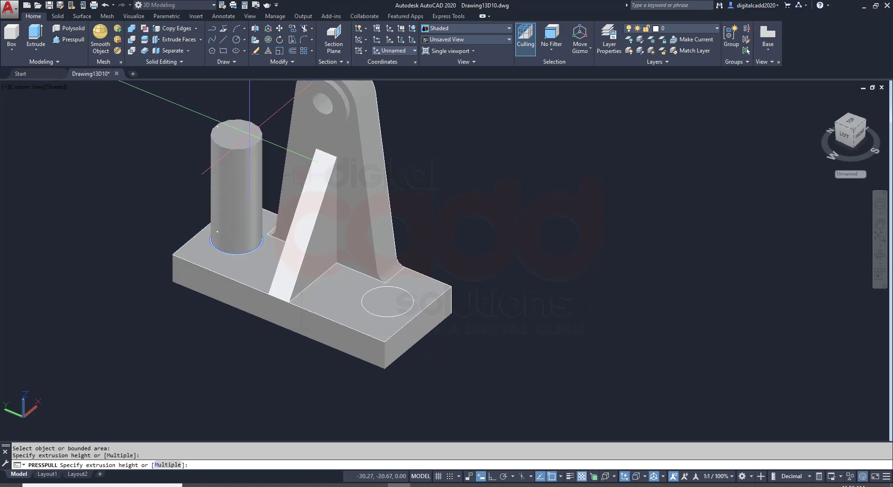
pyautogui.click(250, 134)
pyautogui.click(387, 301)
pyautogui.click(472, 287)
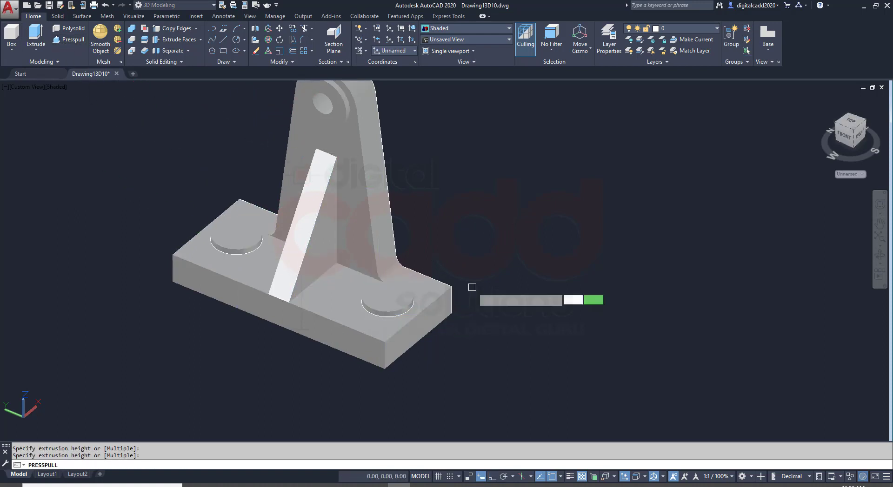
pyautogui.press('Return')
# Start a new circle and check the hole size in the reference PDF
pyautogui.write('c')
pyautogui.press('Return')
pyautogui.scroll(2, 510, 324)
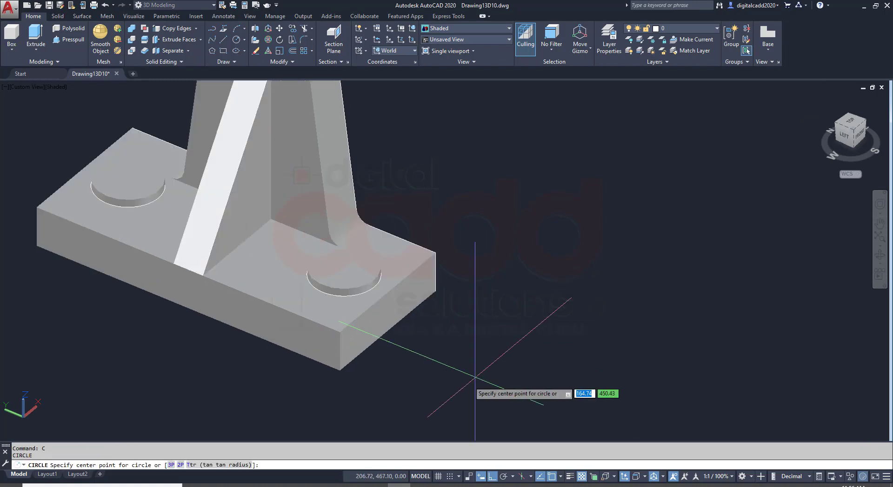
pyautogui.click(263, 486)
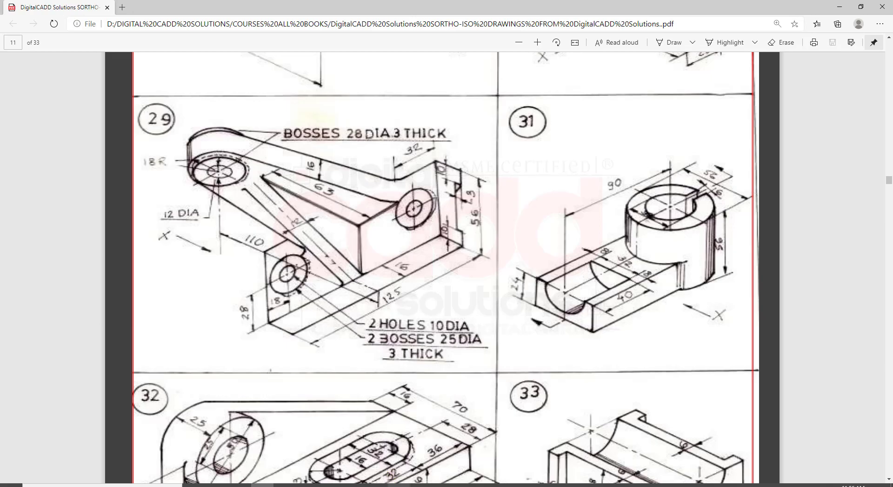
pyautogui.hotkey('alt', 'Tab')
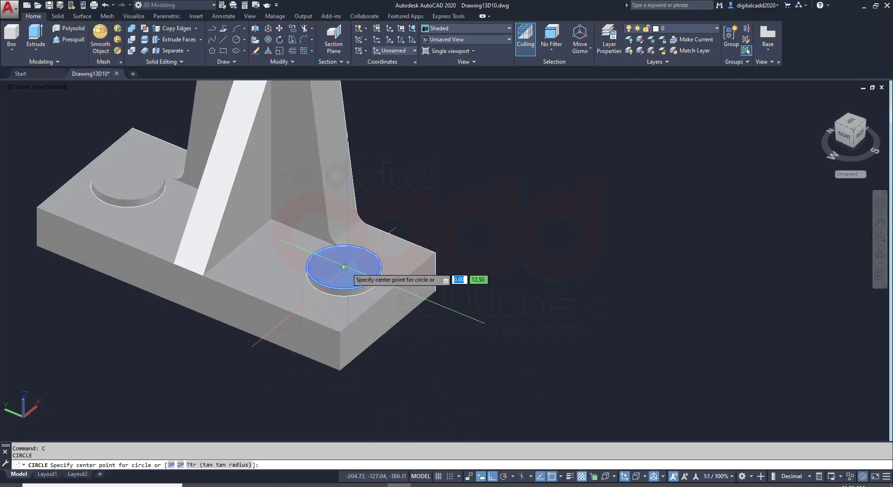
# Draw 10-diameter hole circles centred on the right and left bosses
pyautogui.click(343, 267)
pyautogui.write('d')
pyautogui.press('Return')
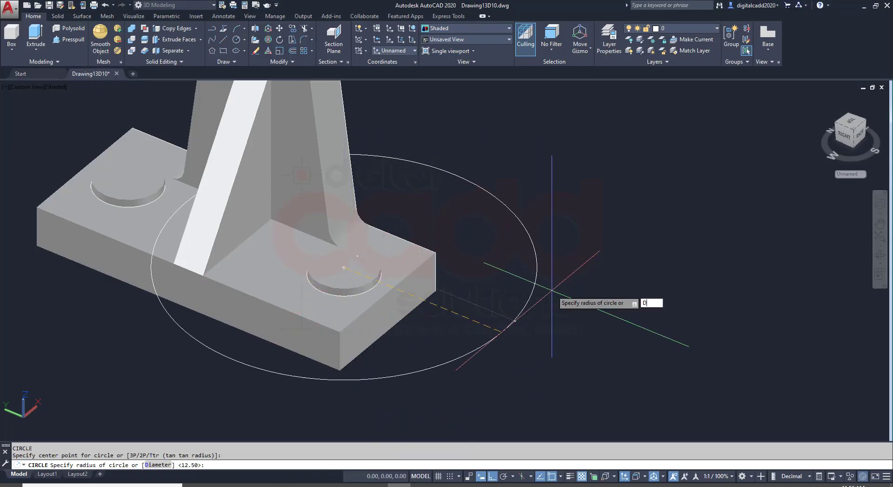
pyautogui.write('10')
pyautogui.press('Return')
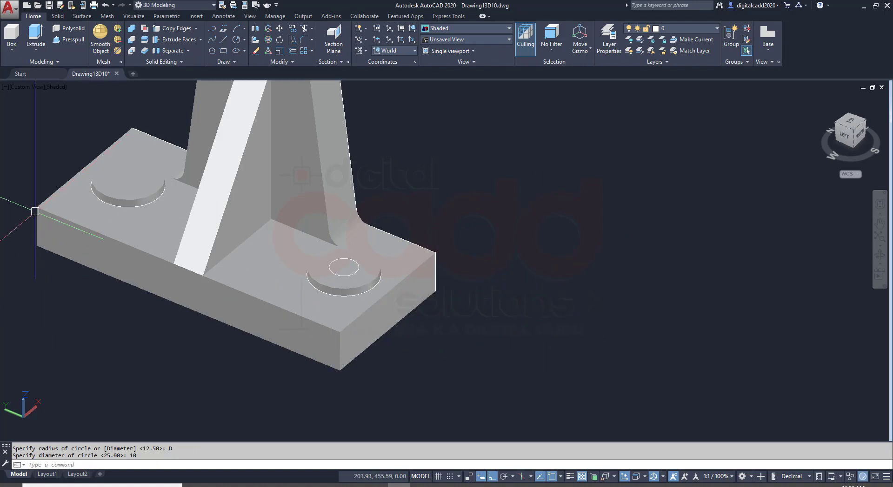
pyautogui.keyDown('shift'); pyautogui.moveTo(140, 255); pyautogui.dragTo(168, 251, button='middle'); pyautogui.keyUp('shift')
pyautogui.scroll(3, 235, 226)
pyautogui.scroll(2, 251, 232)
pyautogui.press('Return')
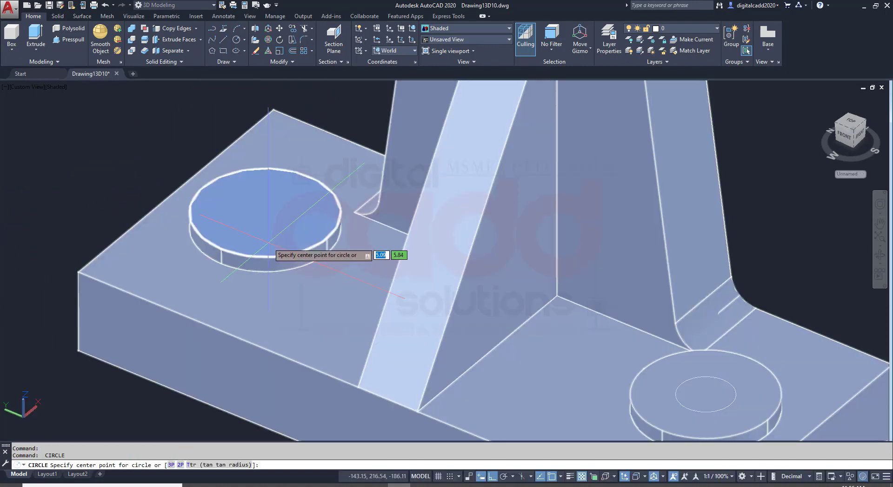
pyautogui.click(265, 213)
pyautogui.press('Escape')
# Press-pull both boss hole circles down through the base slab
pyautogui.scroll(-3, 281, 242)
pyautogui.keyDown('shift'); pyautogui.moveTo(281, 243); pyautogui.dragTo(153, 107, button='middle'); pyautogui.keyUp('shift')
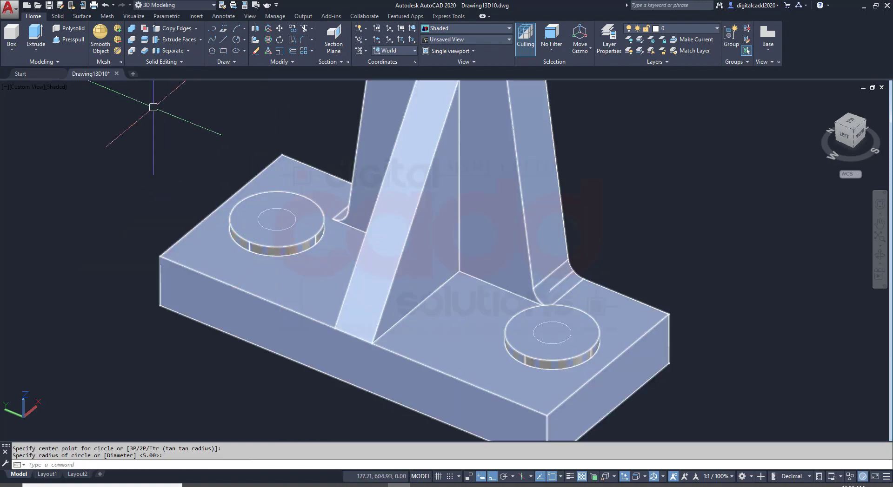
pyautogui.click(70, 40)
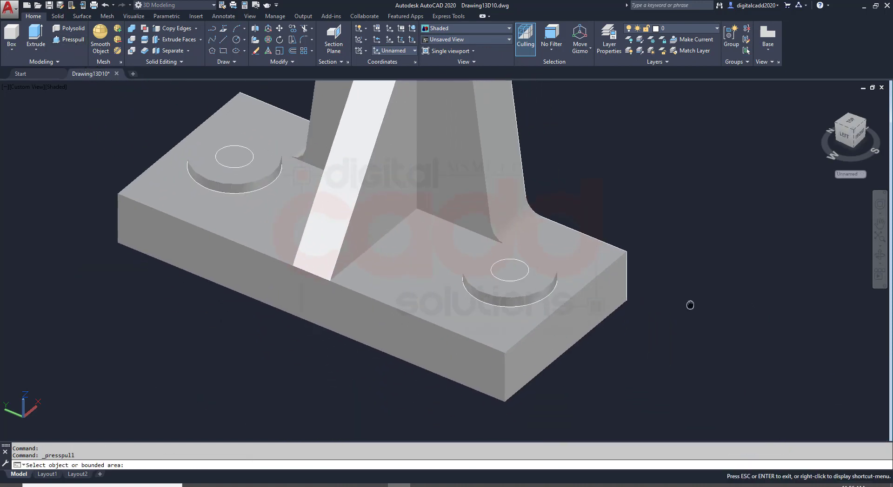
pyautogui.click(507, 275)
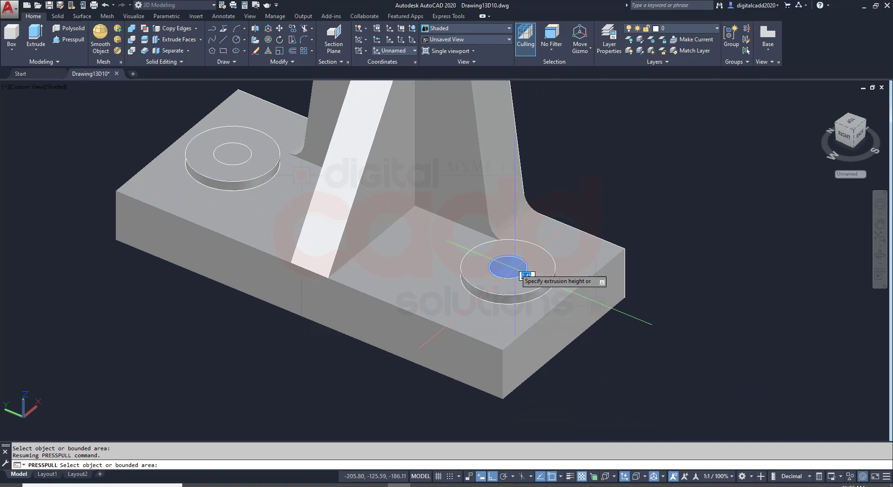
pyautogui.click(549, 424)
pyautogui.click(232, 162)
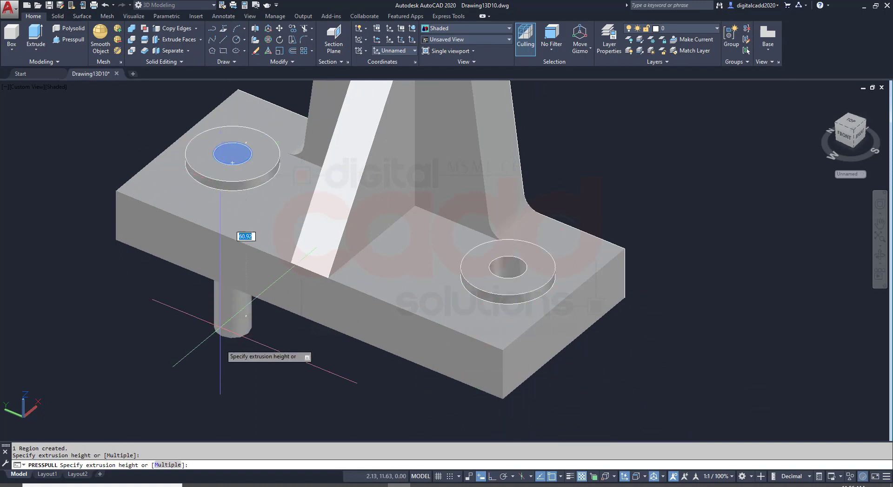
pyautogui.click(220, 327)
pyautogui.scroll(-3, 219, 371)
pyautogui.scroll(-3, 294, 386)
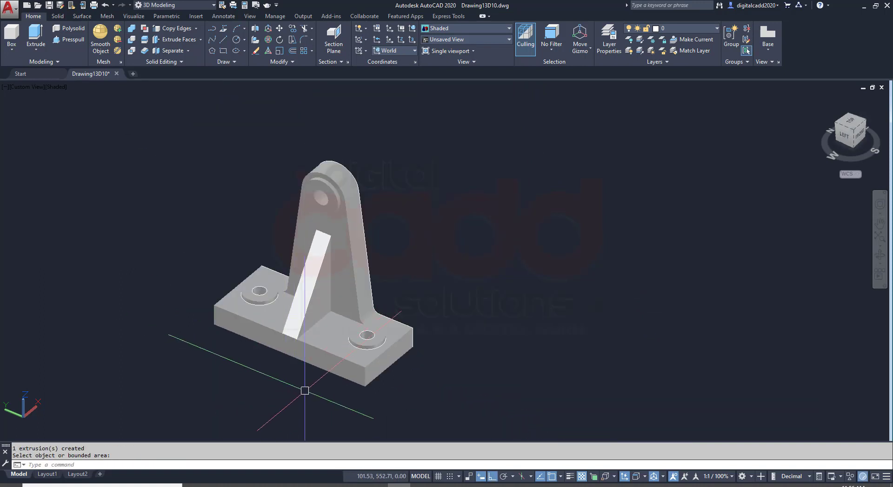
pyautogui.scroll(2, 518, 315)
pyautogui.press('Escape')
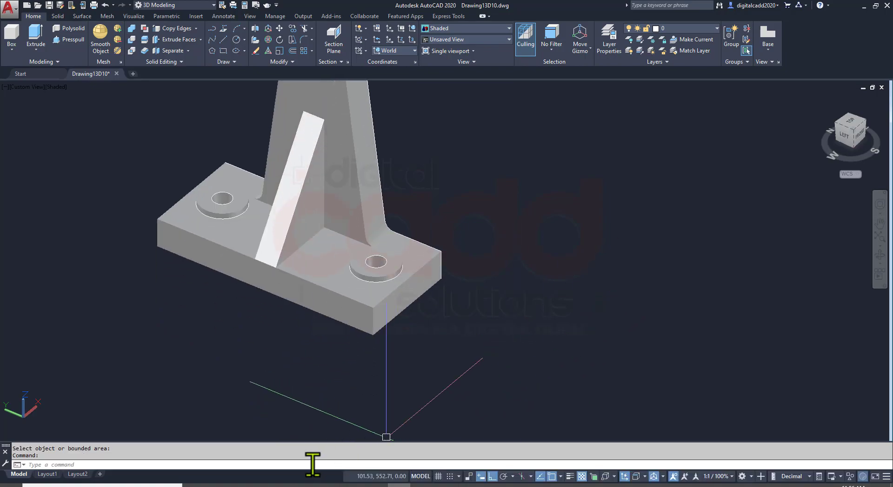
# Check the exercise 29 reference sheet, then zoom into the base end near the boss
pyautogui.hotkey('alt', 'Tab')
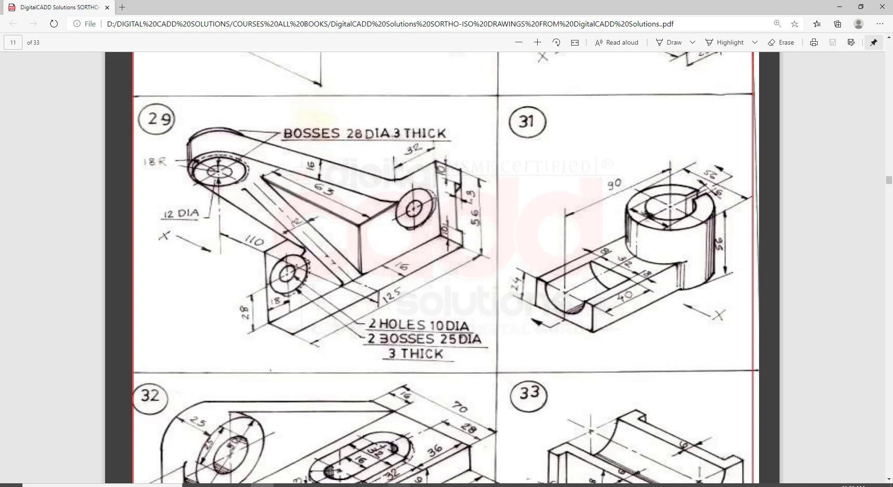
pyautogui.hotkey('alt', 'Tab')
pyautogui.scroll(3, 452, 319)
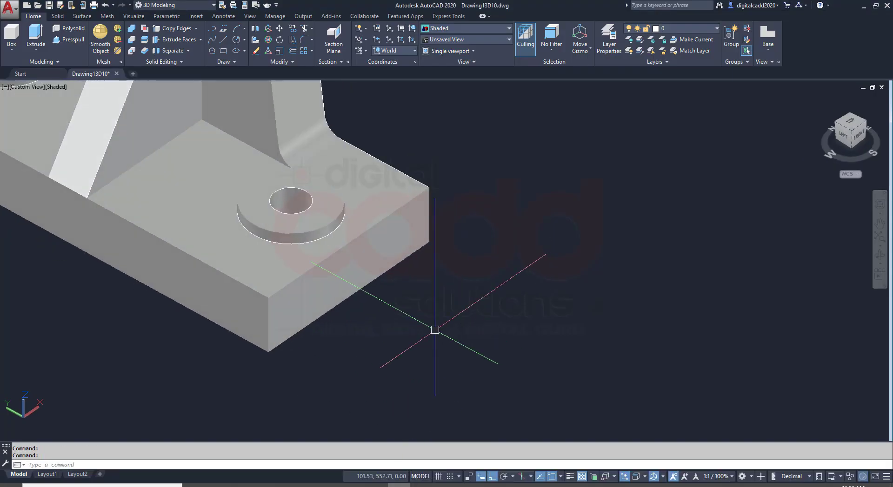
# Try moving the vertical end edge 10 units, then abandon the move
pyautogui.click(412, 135)
pyautogui.click(465, 288)
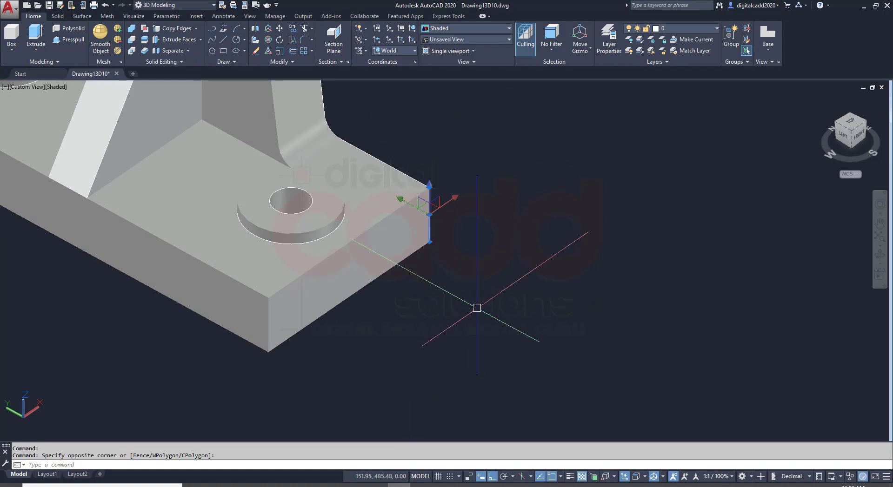
pyautogui.write('m')
pyautogui.press('Return')
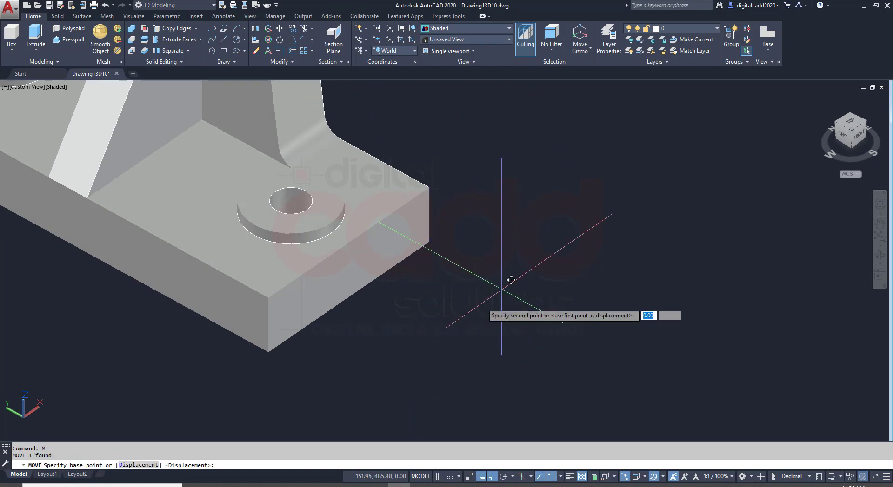
pyautogui.click(510, 279)
pyautogui.write('10')
pyautogui.press('Escape')
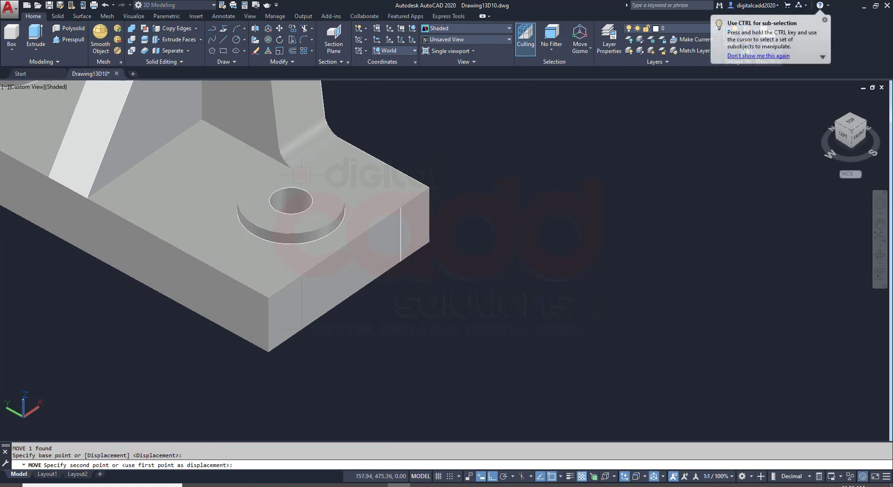
# Copy the vertical front edge of the base 10 units across the end face
pyautogui.click(181, 31)
pyautogui.click(268, 313)
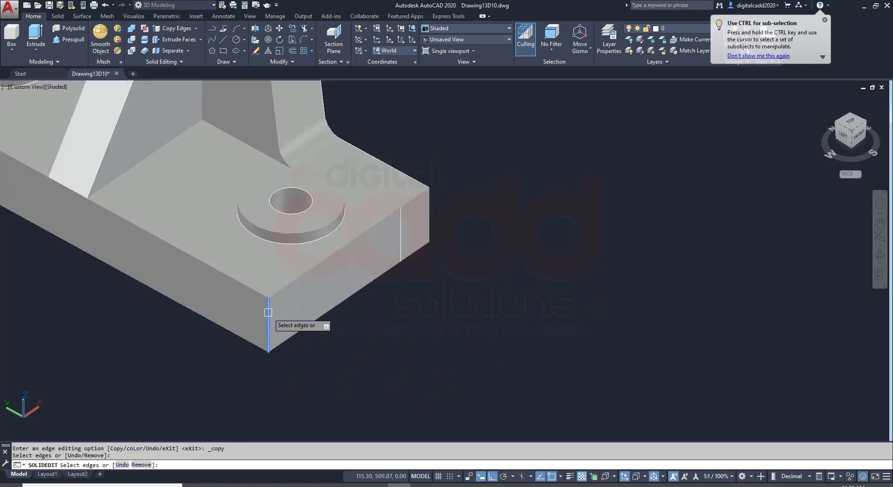
pyautogui.press('Return')
pyautogui.click(293, 385)
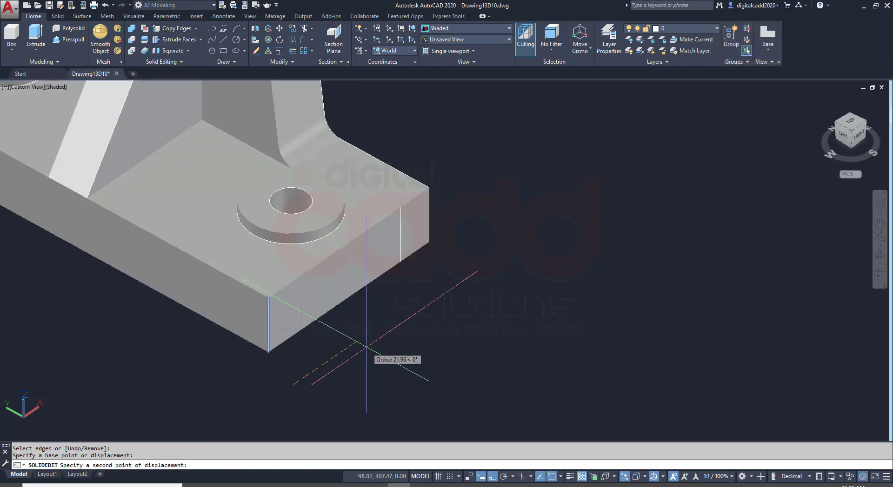
pyautogui.write('10')
pyautogui.press('Return')
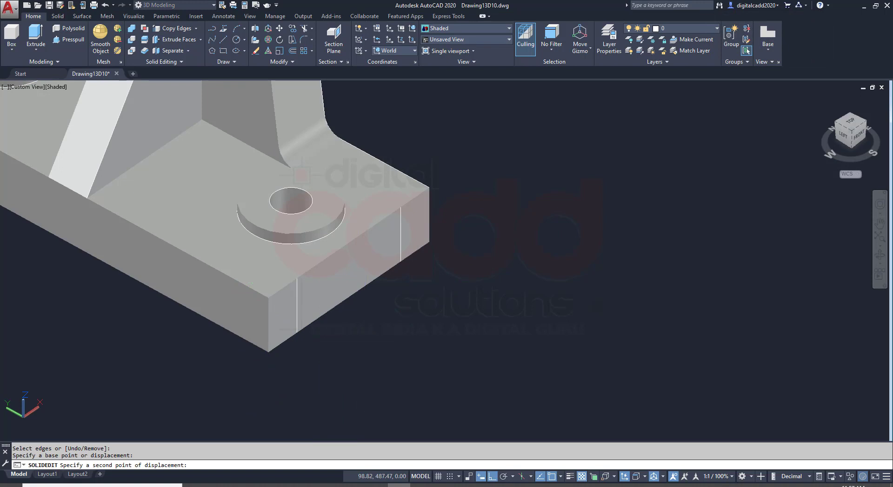
pyautogui.press('Escape')
pyautogui.press('Escape')
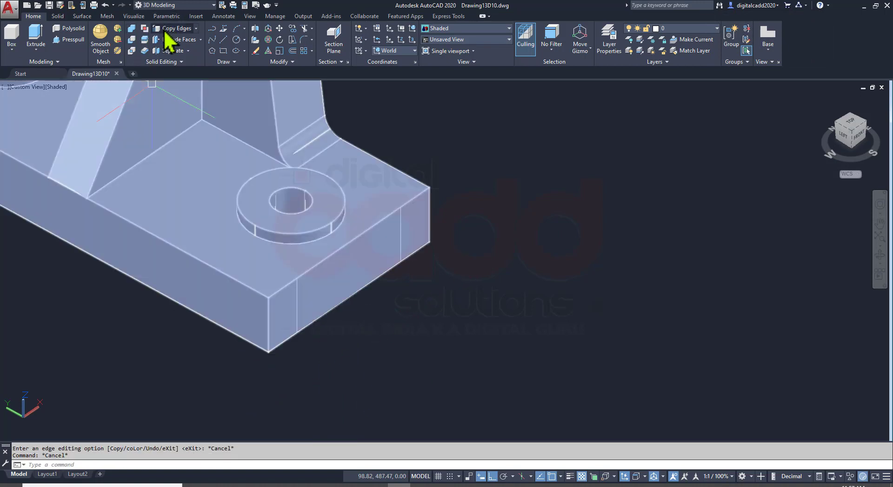
# Copy the bottom front edge of the base 3 units up
pyautogui.click(163, 30)
pyautogui.click(389, 273)
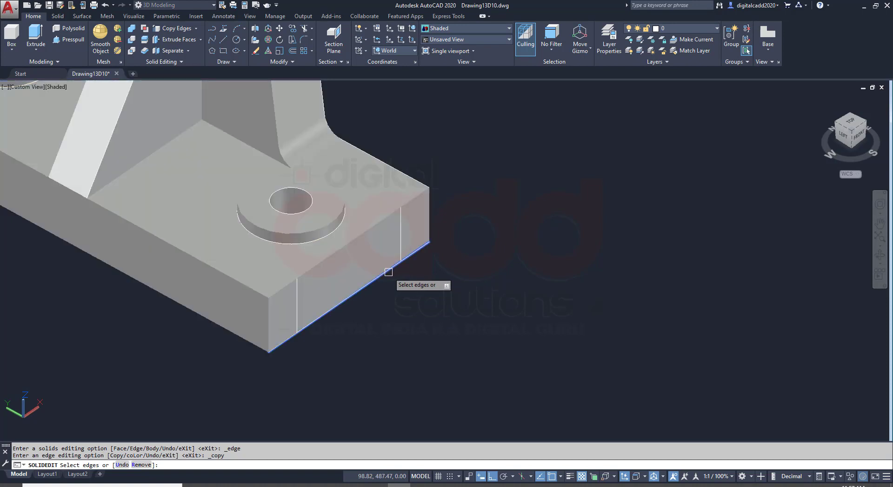
pyautogui.press('Return')
pyautogui.click(483, 231)
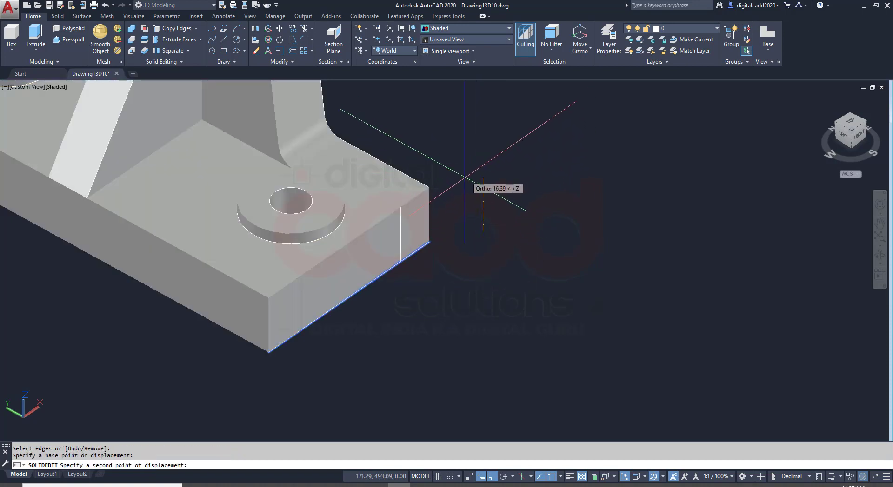
pyautogui.write('3')
pyautogui.press('Return')
pyautogui.press('Escape')
# Select the bracket solid and start Presspull
pyautogui.click(227, 97)
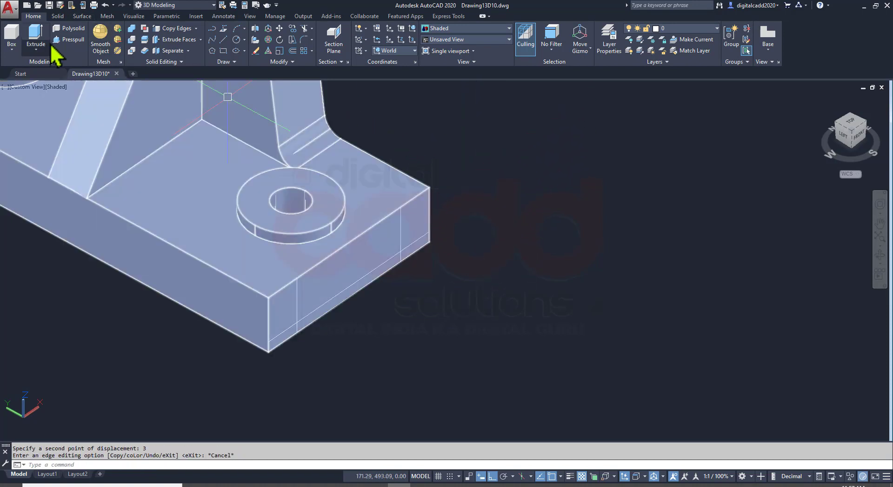
pyautogui.click(61, 45)
pyautogui.scroll(3, 319, 322)
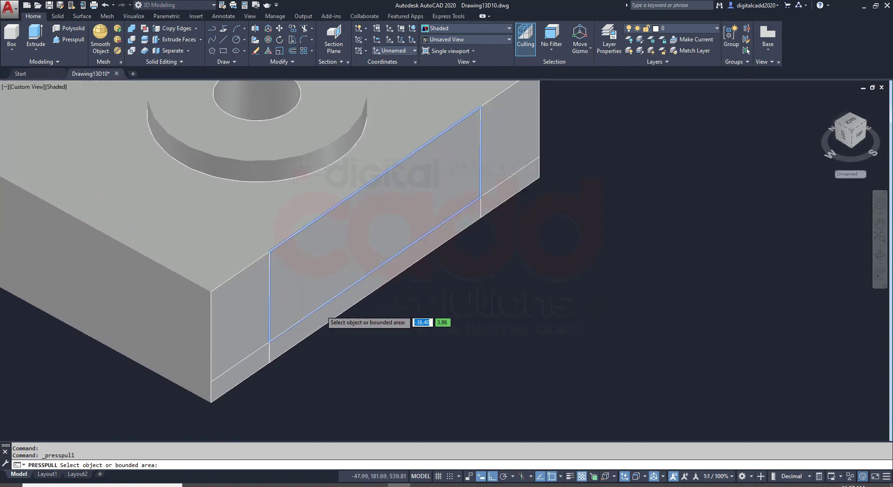
# Press-pull the marked strip at the base bottom inward to cut the groove, then select the bracket to move
pyautogui.click(318, 322)
pyautogui.scroll(-5, 419, 279)
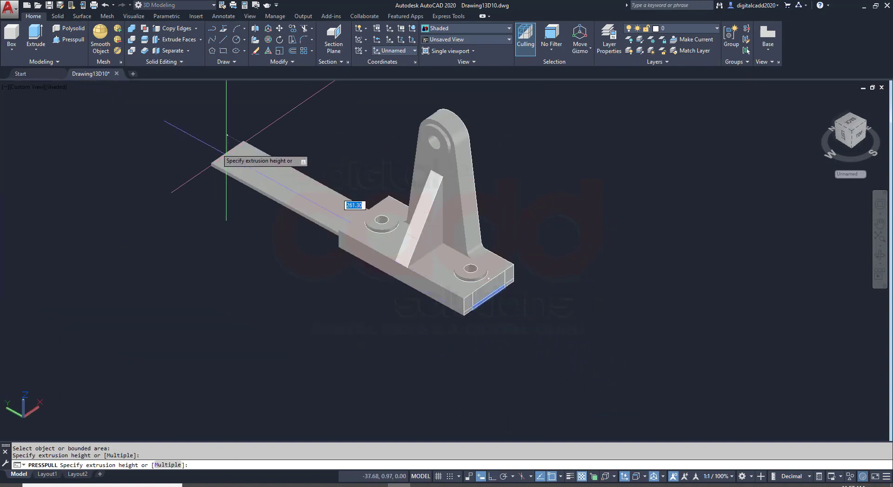
pyautogui.click(209, 165)
pyautogui.press('Return')
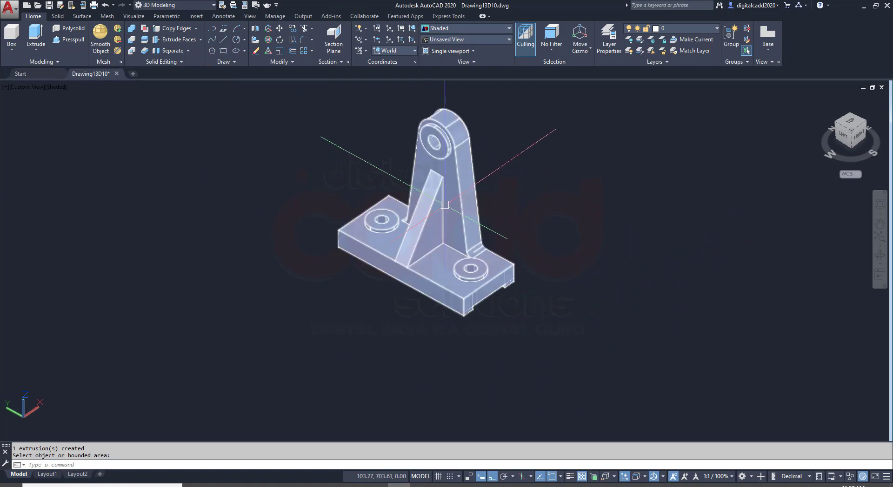
pyautogui.click(439, 219)
pyautogui.click(454, 179)
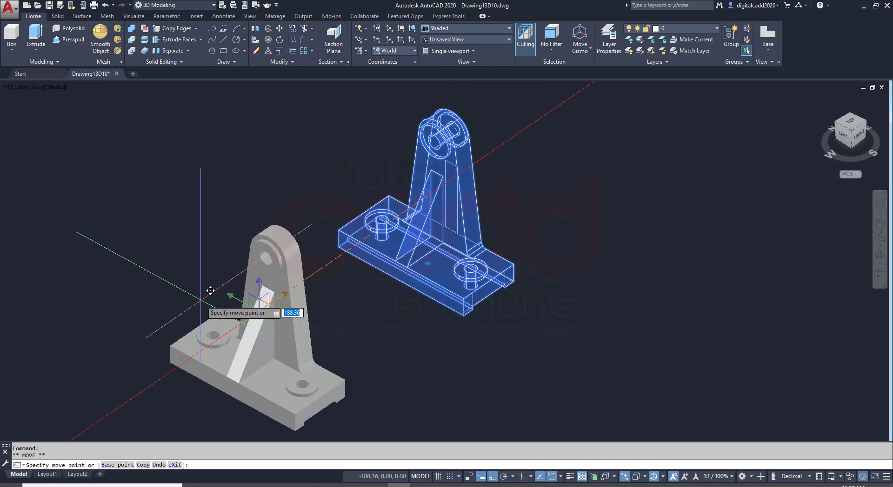
# Place the solid away from the wireframe and erase the 21 leftover wireframe objects
pyautogui.click(215, 333)
pyautogui.press('Escape')
pyautogui.click(350, 88)
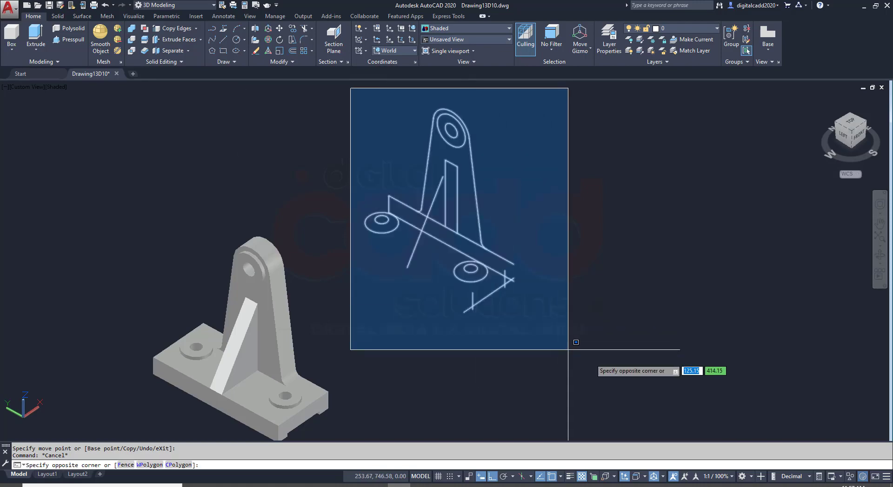
pyautogui.click(594, 353)
pyautogui.press('Delete')
# Recentre the bracket in view, show the Solid tab, and check the exercise 29 sheet
pyautogui.moveTo(314, 417); pyautogui.dragTo(482, 352, button='middle')
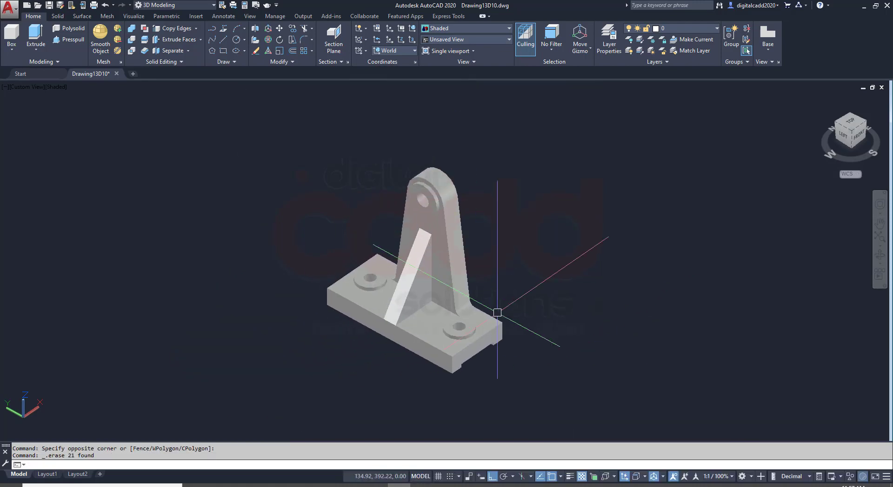
pyautogui.scroll(2, 481, 352)
pyautogui.moveTo(533, 253); pyautogui.dragTo(503, 262, button='middle')
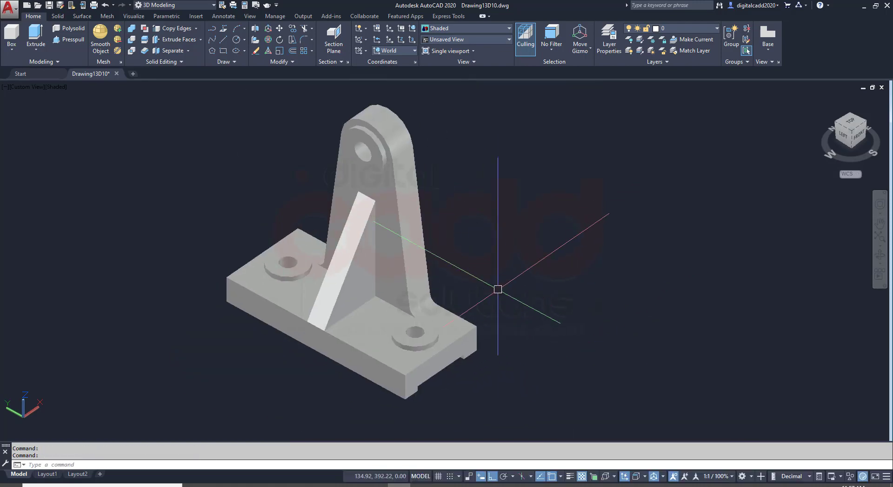
pyautogui.click(57, 17)
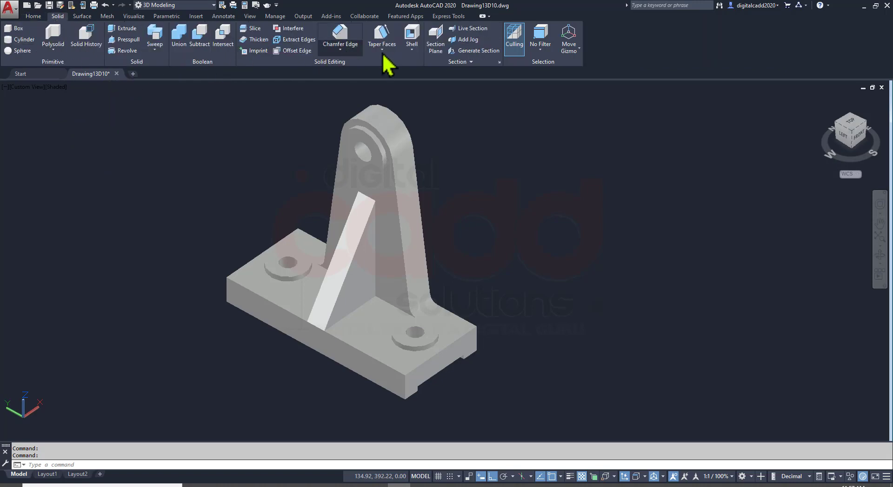
pyautogui.click(263, 485)
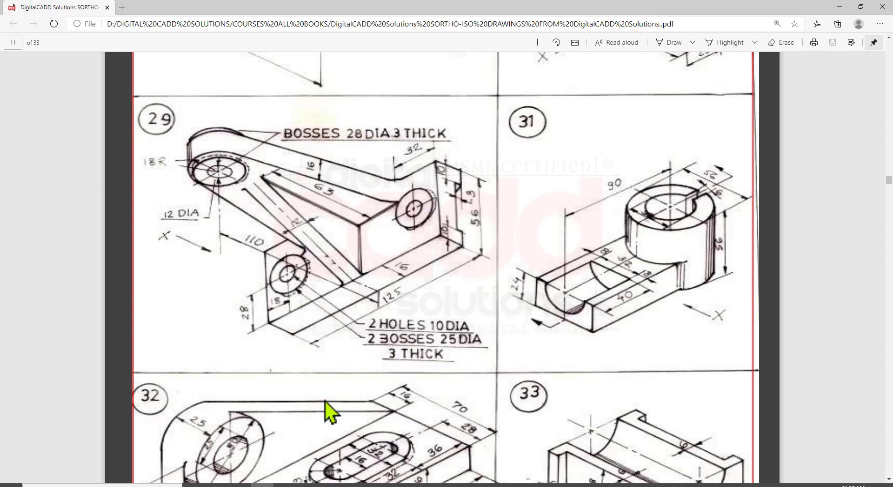
pyautogui.click(388, 485)
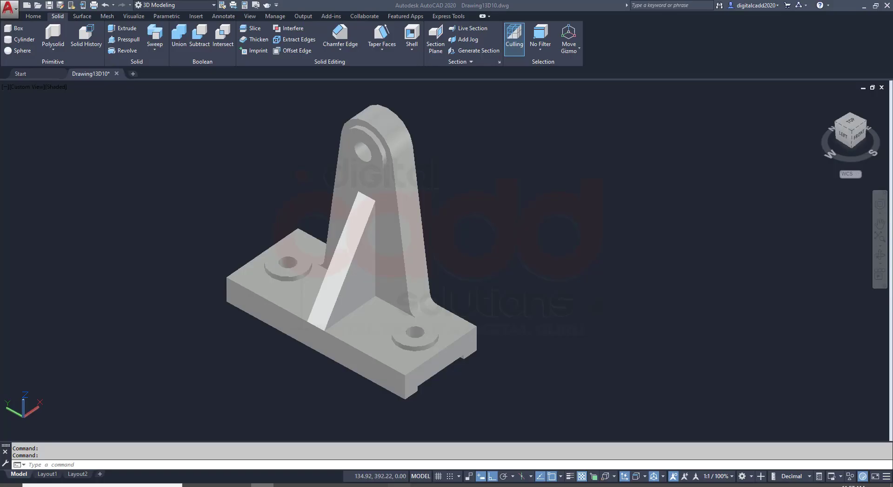
# Start FILLETEDGE with the fillet radius set to 3
pyautogui.click(346, 55)
pyautogui.click(350, 82)
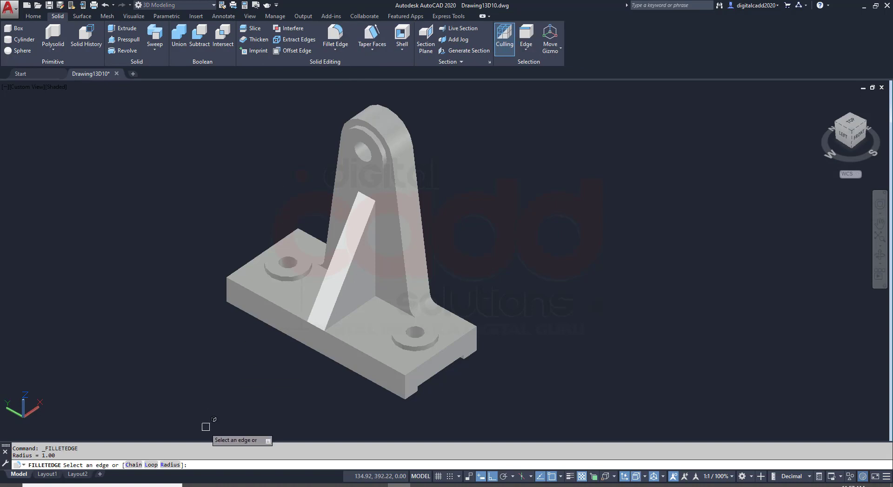
pyautogui.write('R')
pyautogui.press('Return')
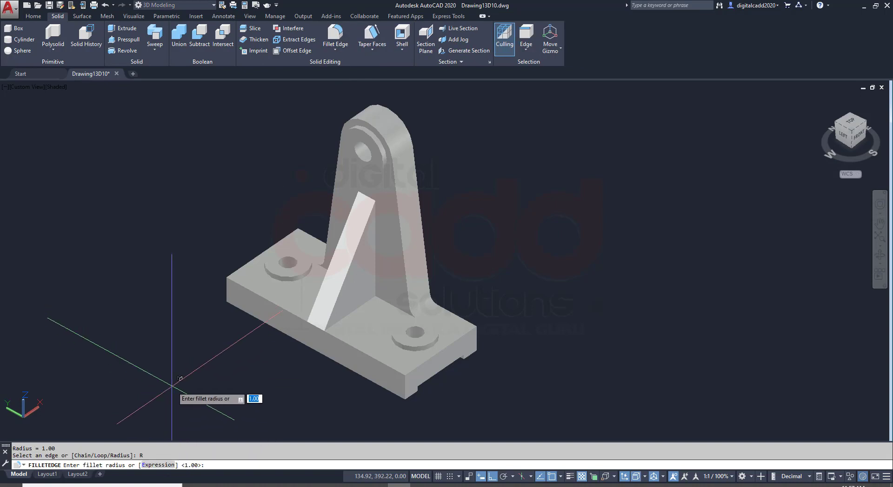
pyautogui.press('Return')
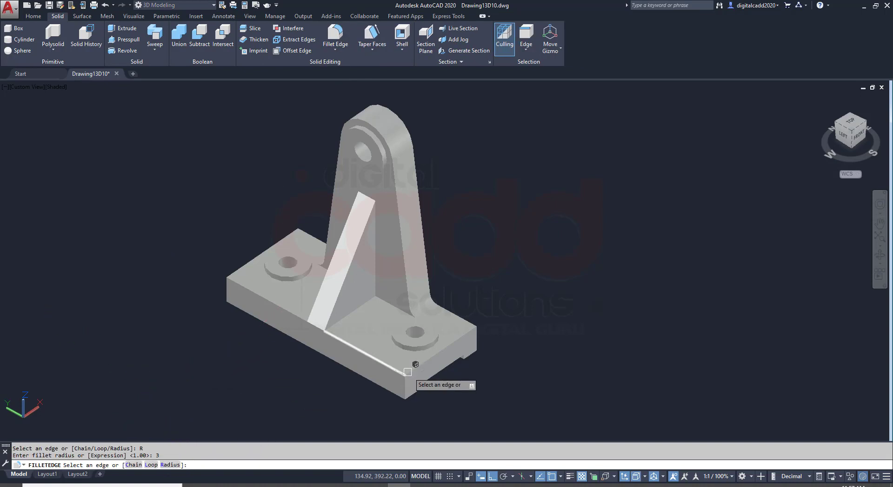
# Pick the bottom edges of the right and left bosses for filleting
pyautogui.scroll(4, 409, 376)
pyautogui.click(412, 320)
pyautogui.scroll(-4, 409, 360)
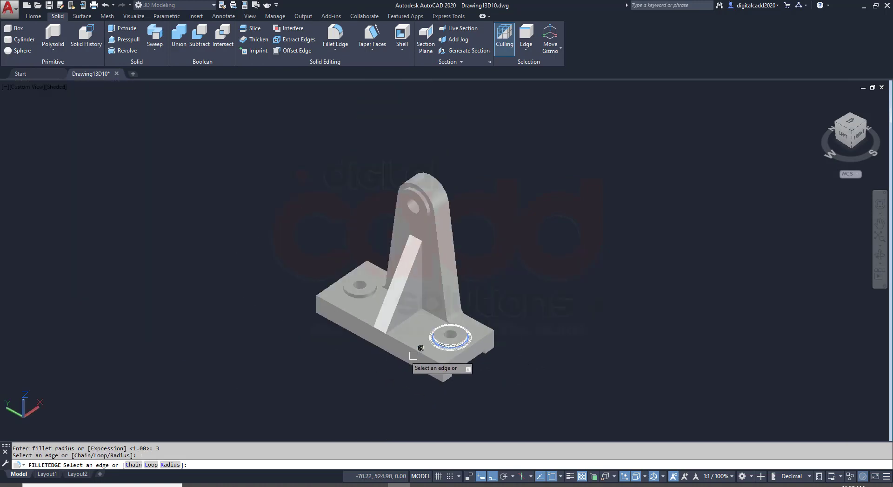
pyautogui.scroll(2, 372, 284)
pyautogui.scroll(3, 372, 284)
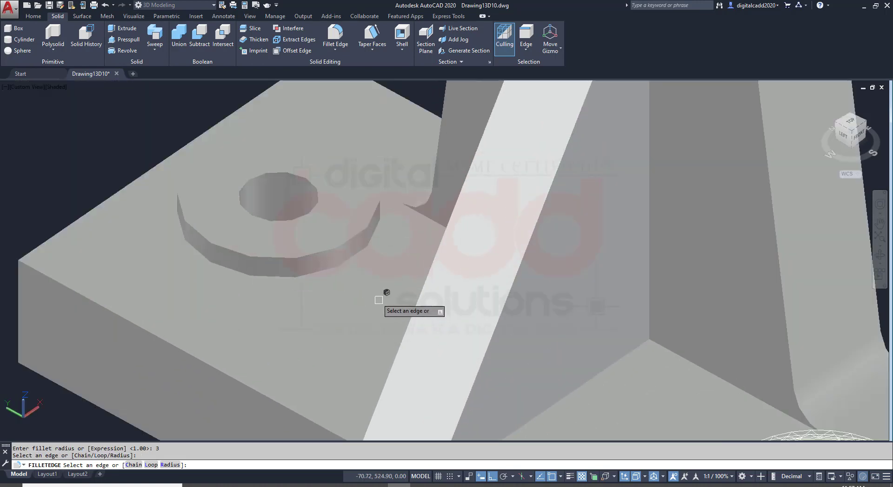
pyautogui.click(365, 244)
pyautogui.scroll(-3, 392, 342)
pyautogui.scroll(-2, 562, 116)
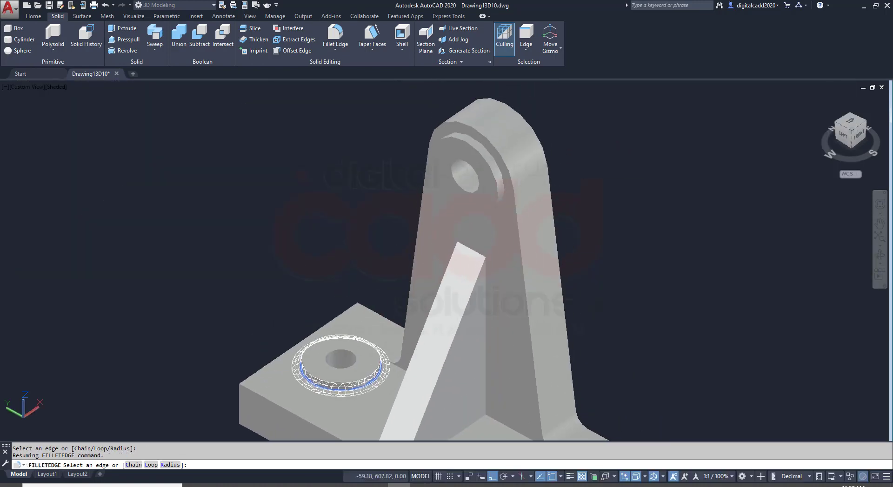
pyautogui.scroll(5, 494, 133)
pyautogui.scroll(-2, 445, 169)
# Add another boss edge, apply the radius-3 fillet, and clear the selection
pyautogui.keyDown('shift'); pyautogui.moveTo(445, 169); pyautogui.dragTo(437, 271, button='middle'); pyautogui.keyUp('shift')
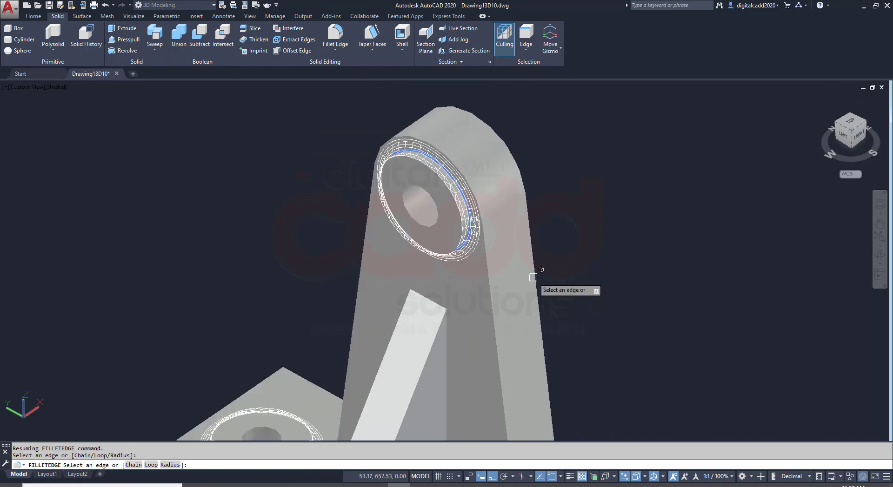
pyautogui.scroll(3, 445, 283)
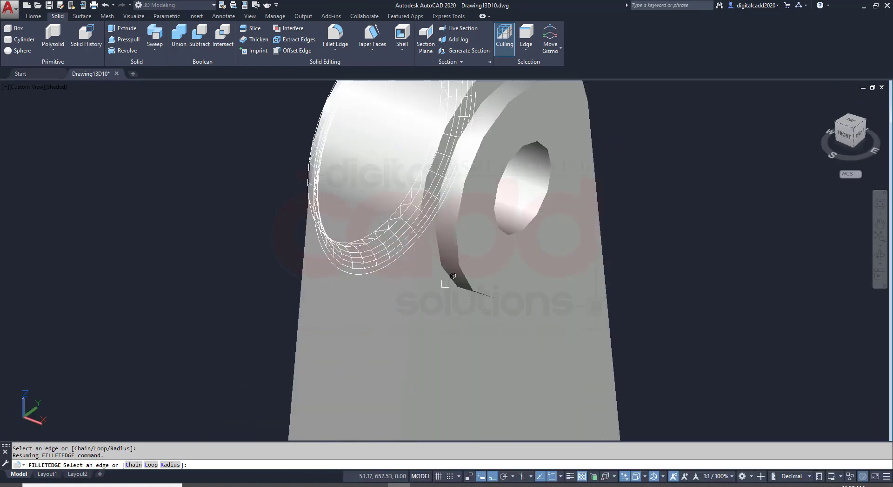
pyautogui.click(465, 296)
pyautogui.scroll(-2, 355, 243)
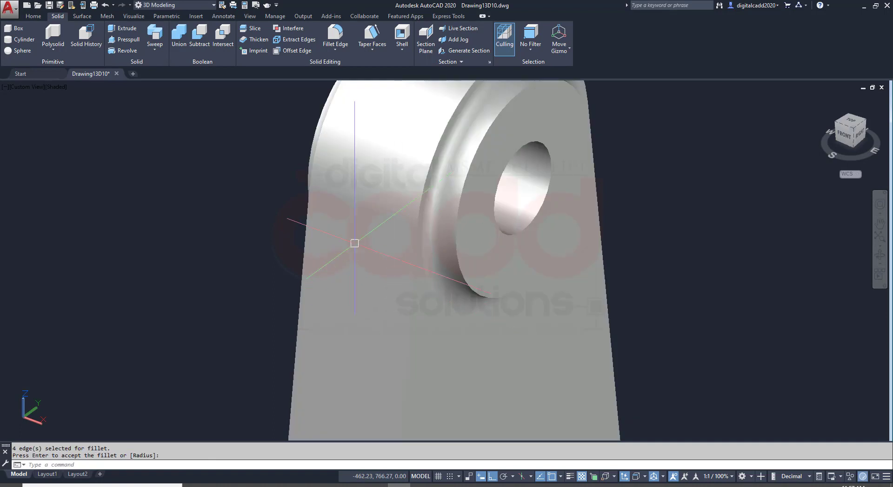
pyautogui.scroll(-2, 377, 257)
pyautogui.moveTo(377, 256)
pyautogui.keyDown('shift'); pyautogui.mouseDown(button='middle')
pyautogui.moveTo(442, 348)
pyautogui.moveTo(518, 344)
pyautogui.mouseUp(button='middle'); pyautogui.keyUp('shift')
pyautogui.press('Return')
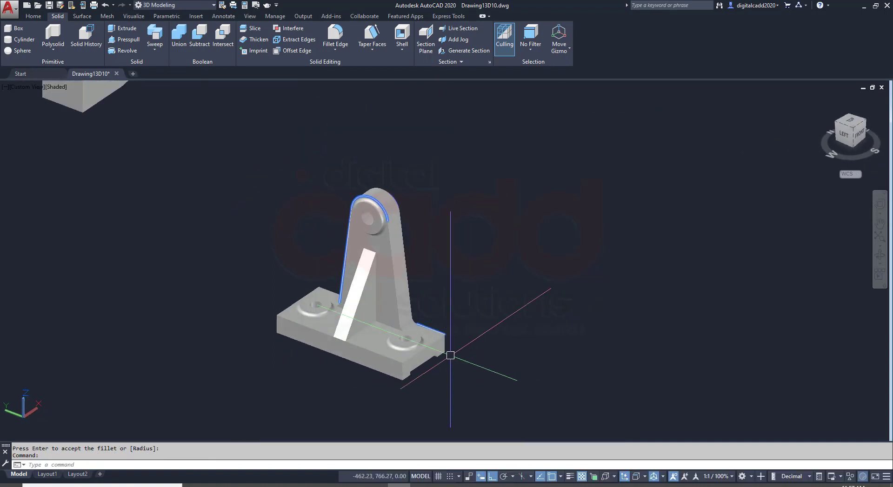
pyautogui.click(422, 353)
pyautogui.press('Escape')
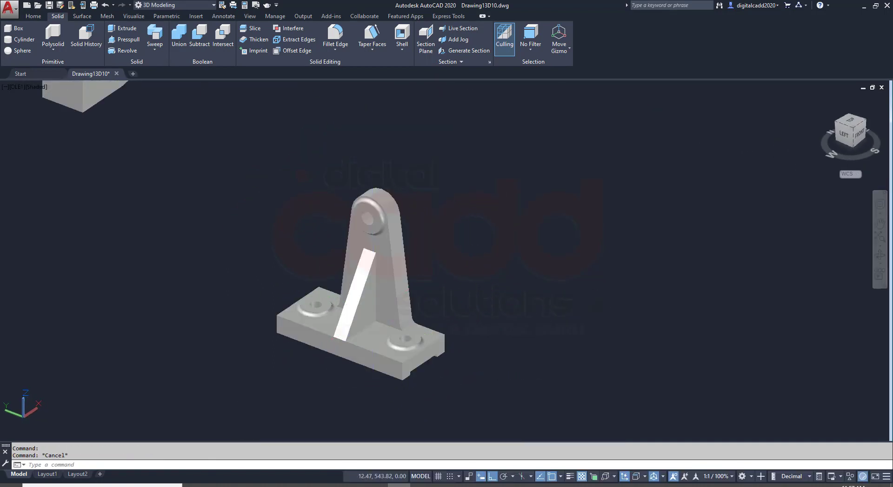
# Inspect the filleted bracket from a front-right view and save the drawing
pyautogui.scroll(1, 384, 320)
pyautogui.moveTo(384, 320)
pyautogui.keyDown('shift'); pyautogui.mouseDown(button='middle')
pyautogui.moveTo(464, 324)
pyautogui.moveTo(288, 336)
pyautogui.moveTo(274, 315)
pyautogui.moveTo(323, 239)
pyautogui.moveTo(355, 324)
pyautogui.moveTo(372, 321)
pyautogui.mouseUp(button='middle'); pyautogui.keyUp('shift')
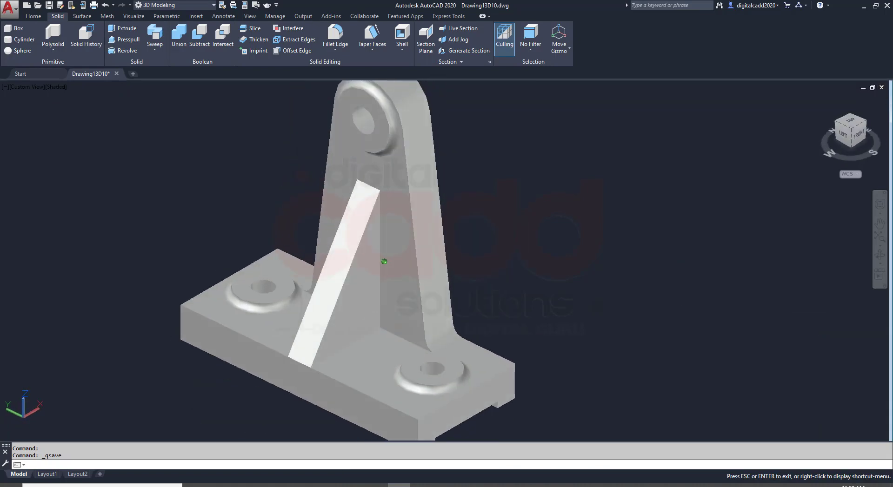
pyautogui.scroll(-4, 309, 308)
pyautogui.hotkey('ctrl', 's')
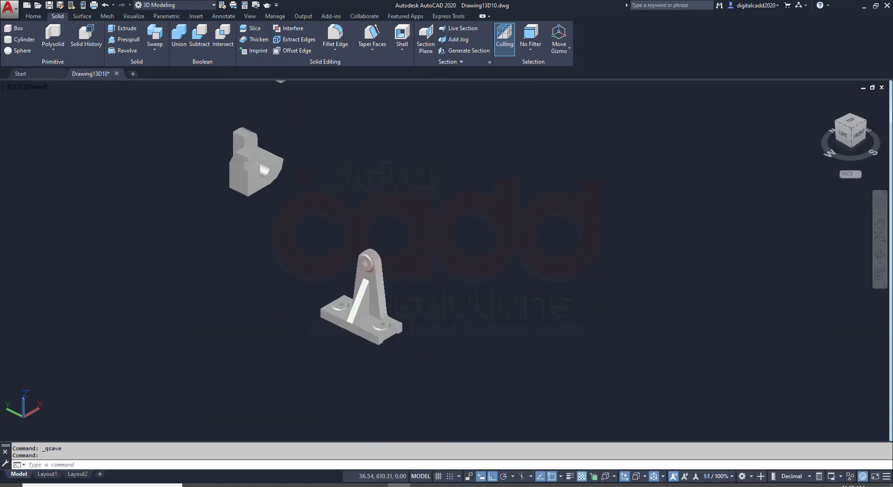
# Orbit to a new viewing angle and switch to the Home ribbon tab
pyautogui.moveTo(294, 281)
pyautogui.keyDown('shift'); pyautogui.mouseDown(button='middle')
pyautogui.moveTo(361, 385)
pyautogui.moveTo(267, 305)
pyautogui.moveTo(216, 222)
pyautogui.mouseUp(button='middle'); pyautogui.keyUp('shift')
pyautogui.scroll(3, 364, 344)
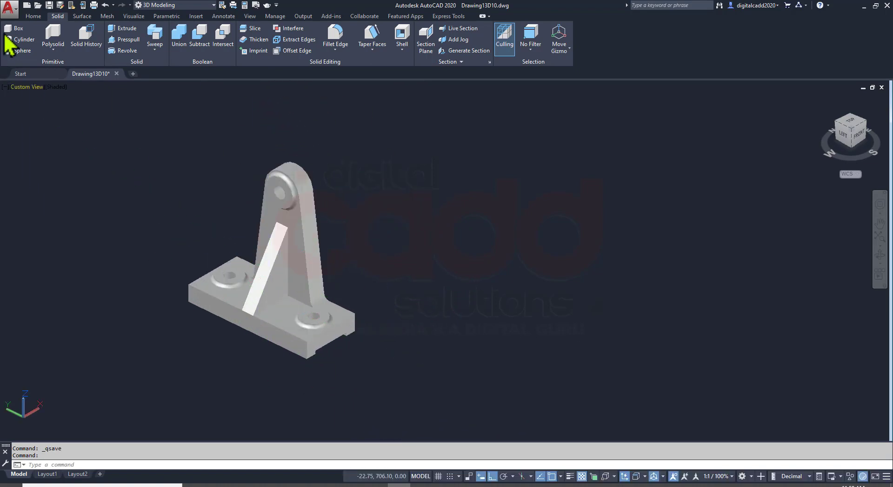
pyautogui.click(31, 17)
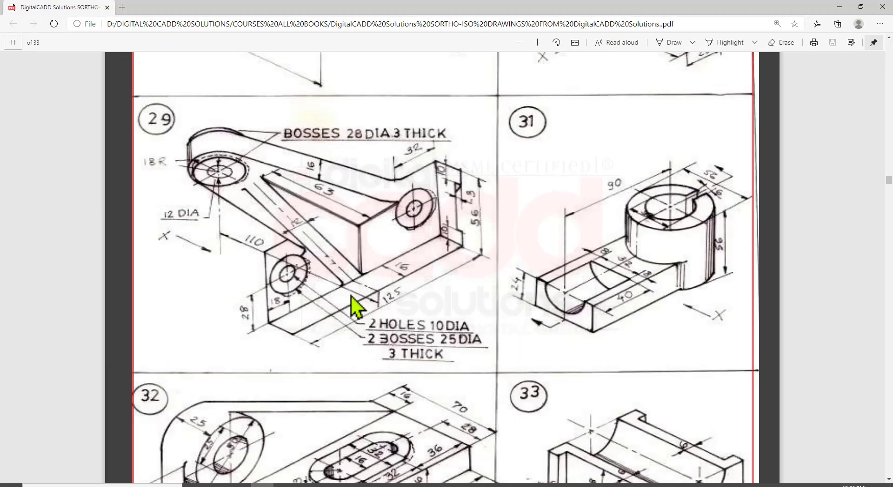
pyautogui.scroll(4, 352, 300)
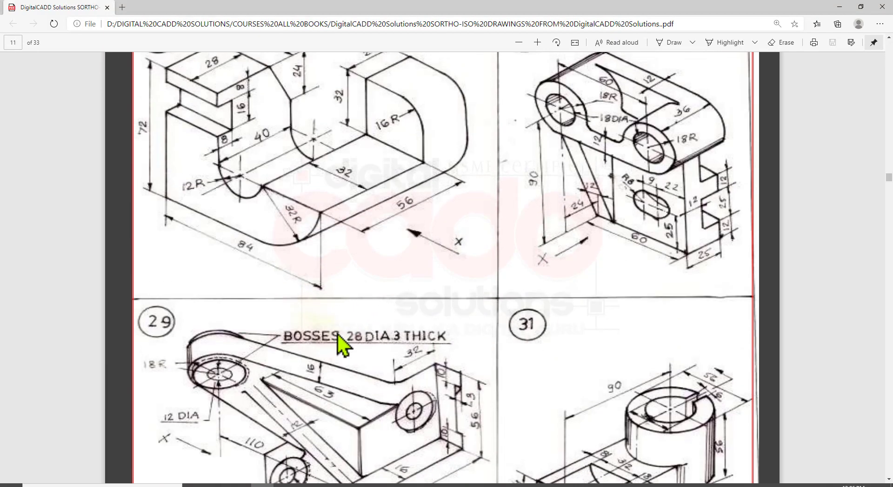
pyautogui.scroll(-3, 345, 307)
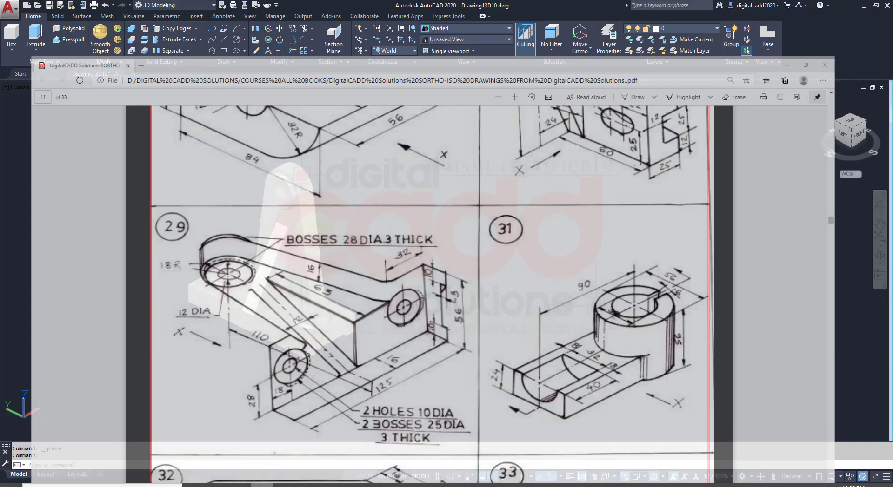
# Move the finished bracket beside the other two solids, then bring up the reference PDF
pyautogui.scroll(-5, 400, 335)
pyautogui.scroll(2, 405, 305)
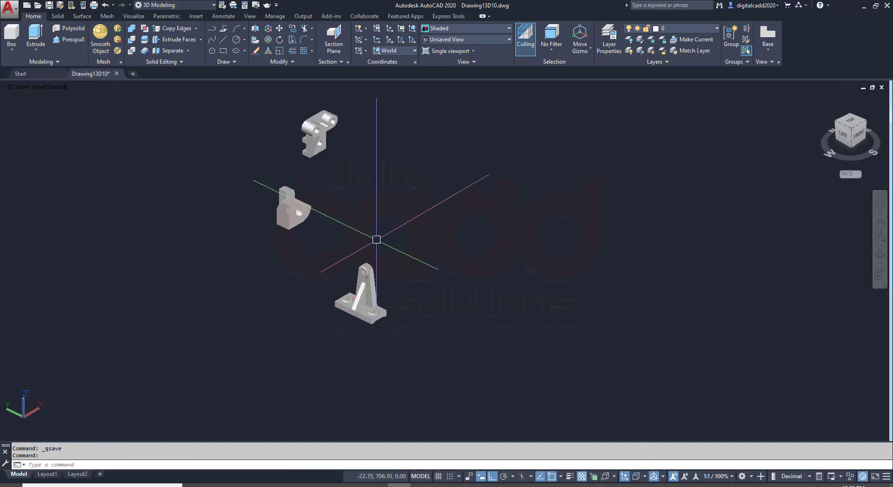
pyautogui.moveTo(374, 295); pyautogui.dragTo(393, 266, button='middle')
pyautogui.scroll(5, 376, 380)
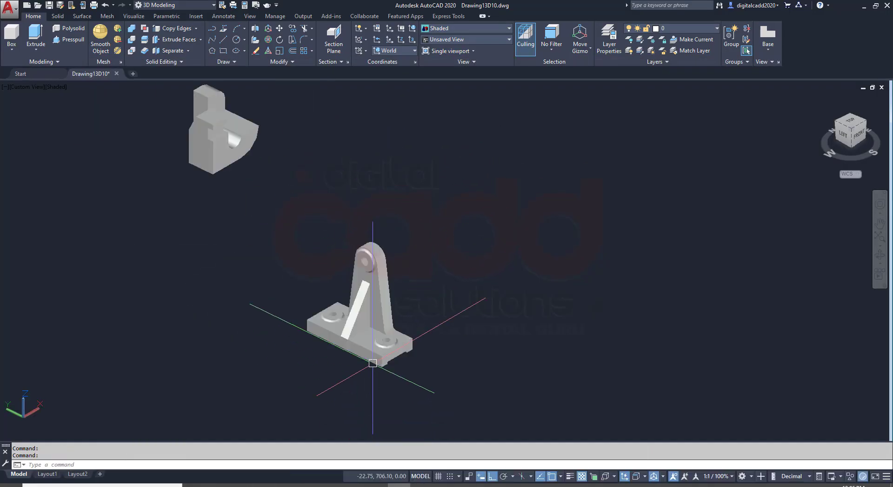
pyautogui.click(344, 351)
pyautogui.scroll(-2, 346, 339)
pyautogui.click(352, 332)
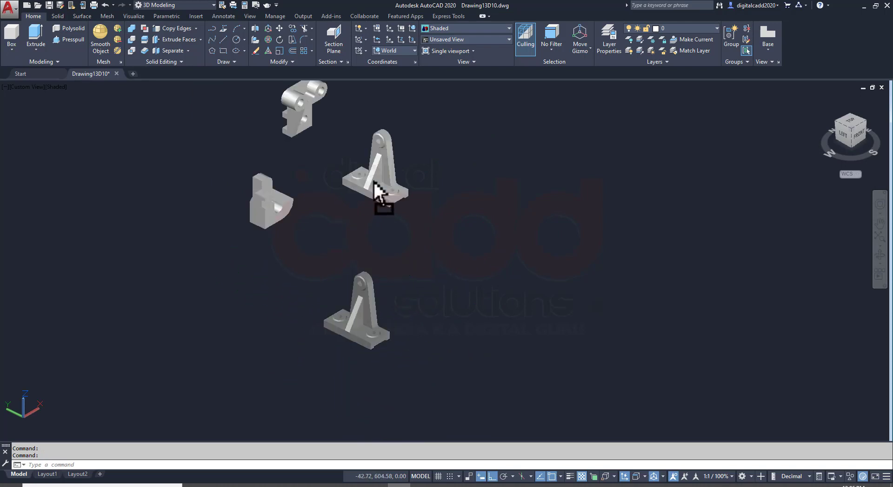
pyautogui.click(361, 157)
pyautogui.moveTo(358, 179); pyautogui.dragTo(319, 295, button='middle')
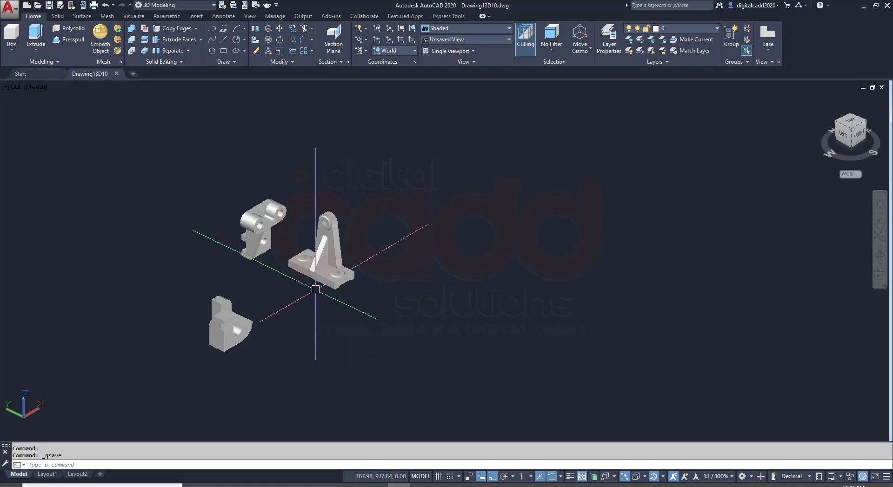
pyautogui.click(262, 485)
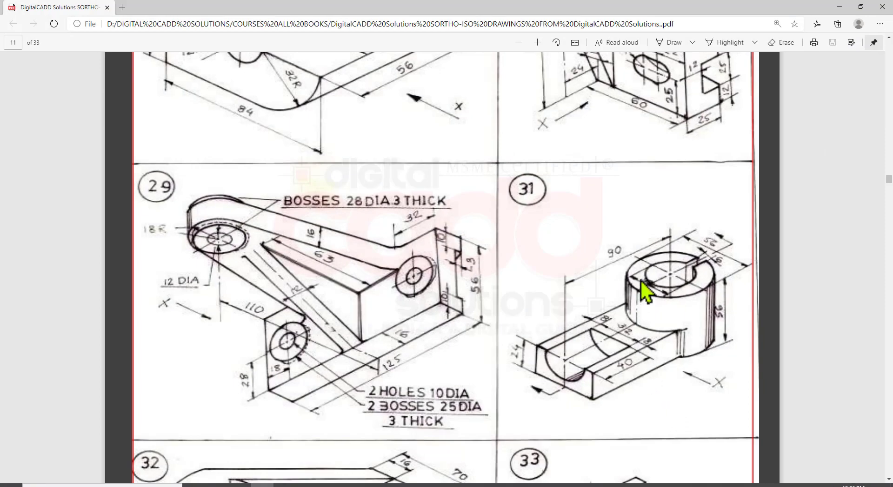
# Scroll to drawing 31 in the PDF, outline it with a rectangle, and return to AutoCAD
pyautogui.scroll(-2, 644, 282)
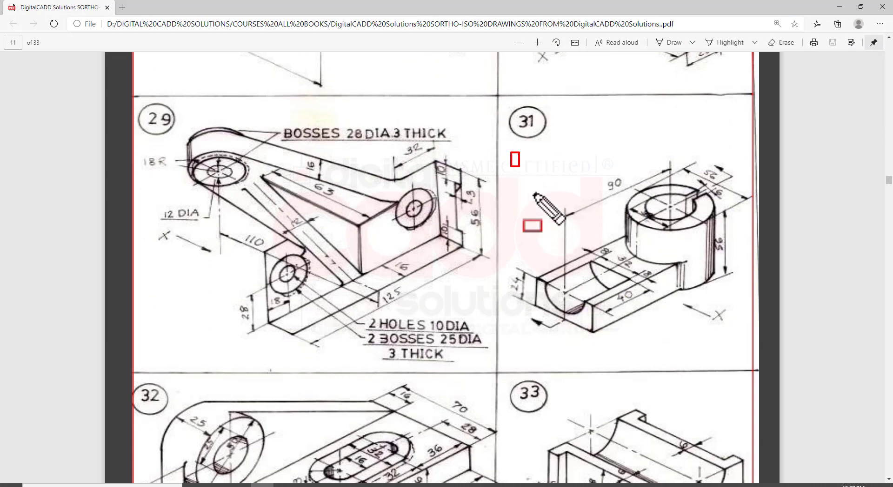
pyautogui.moveTo(533, 193); pyautogui.dragTo(755, 357)
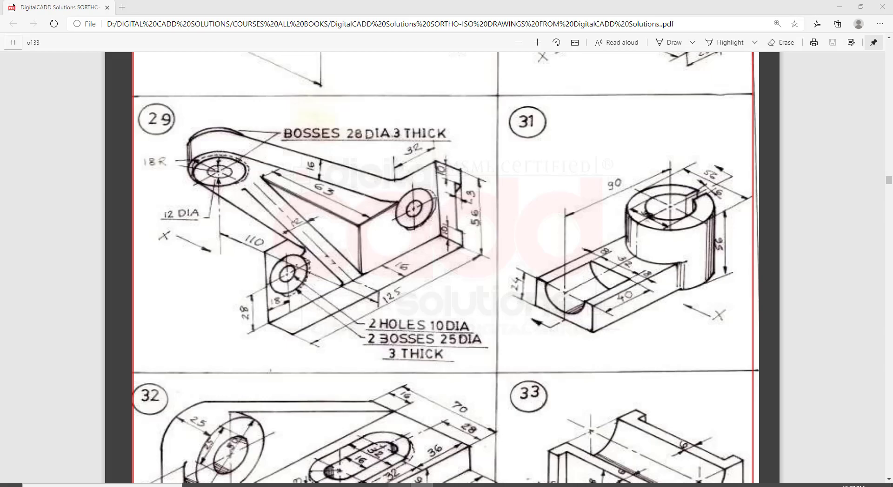
pyautogui.hotkey('alt', 'Tab')
# Switch to the Top view and draw a circle of diameter 25
pyautogui.click(27, 87)
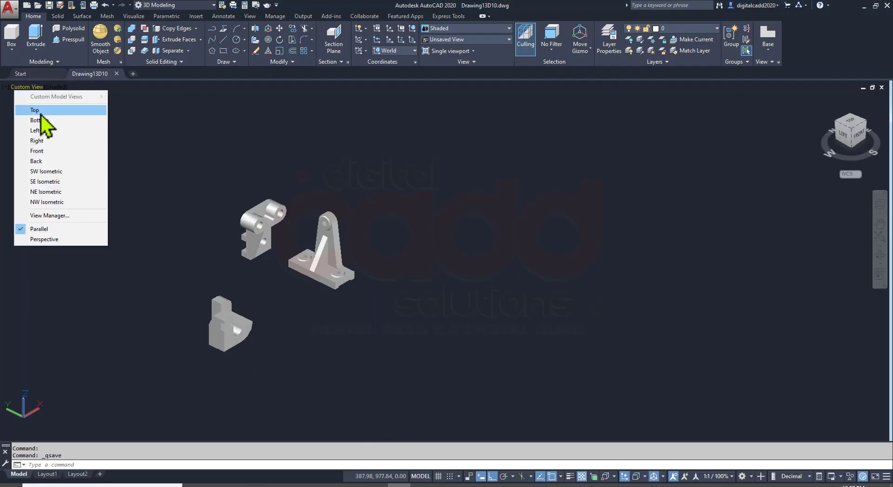
pyautogui.click(43, 114)
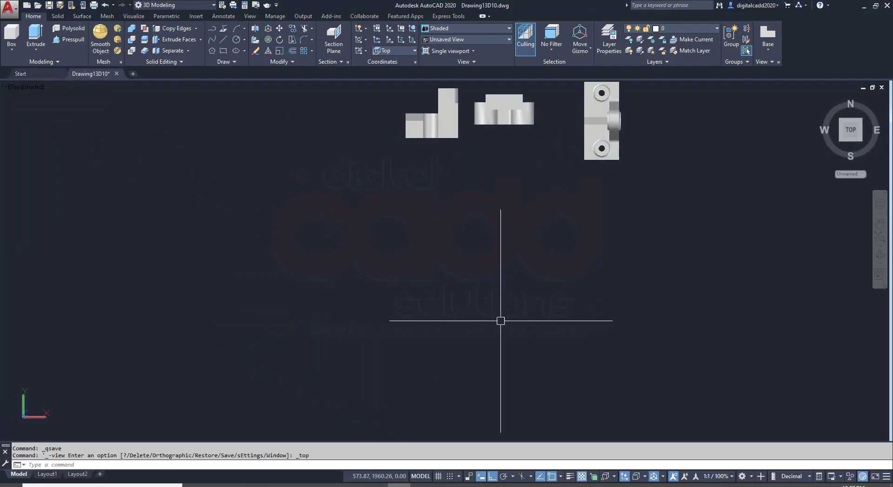
pyautogui.write('c')
pyautogui.press('Return')
pyautogui.click(430, 295)
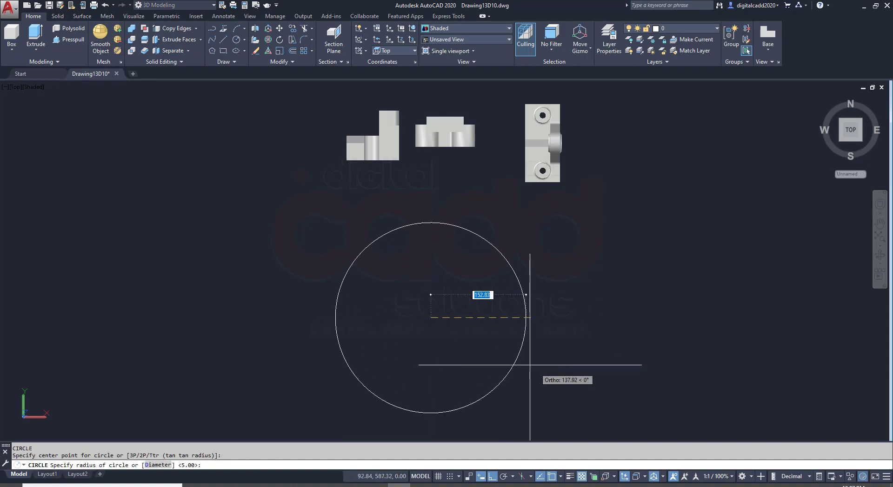
pyautogui.write('D')
pyautogui.press('Return')
pyautogui.write('2')
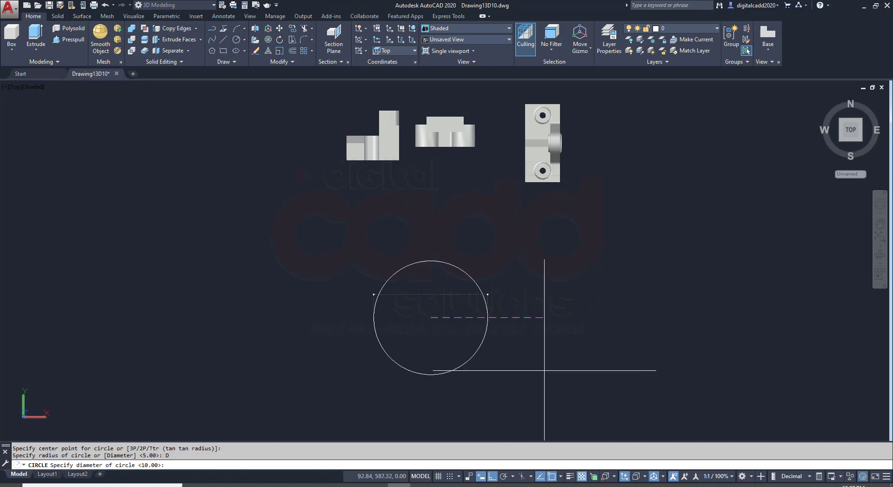
pyautogui.write('5')
pyautogui.press('Return')
# Draw a concentric circle of diameter 16 at the same centre
pyautogui.scroll(2, 428, 314)
pyautogui.scroll(3, 430, 339)
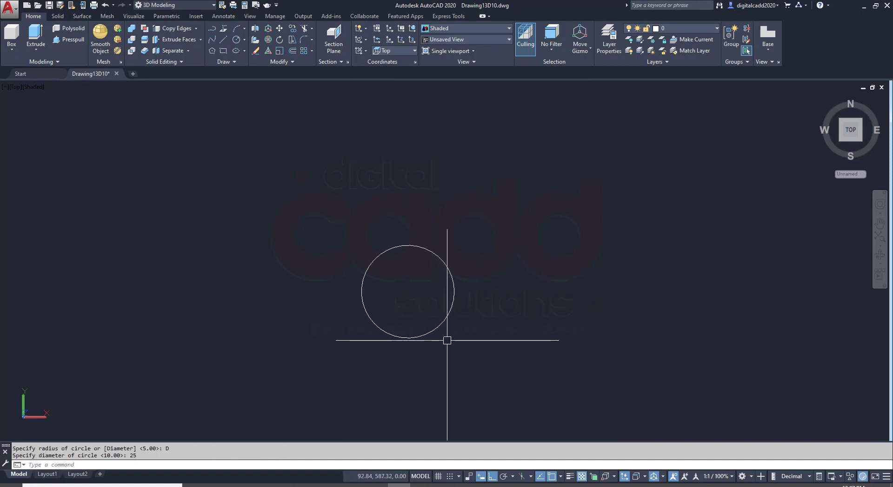
pyautogui.press('Return')
pyautogui.click(407, 292)
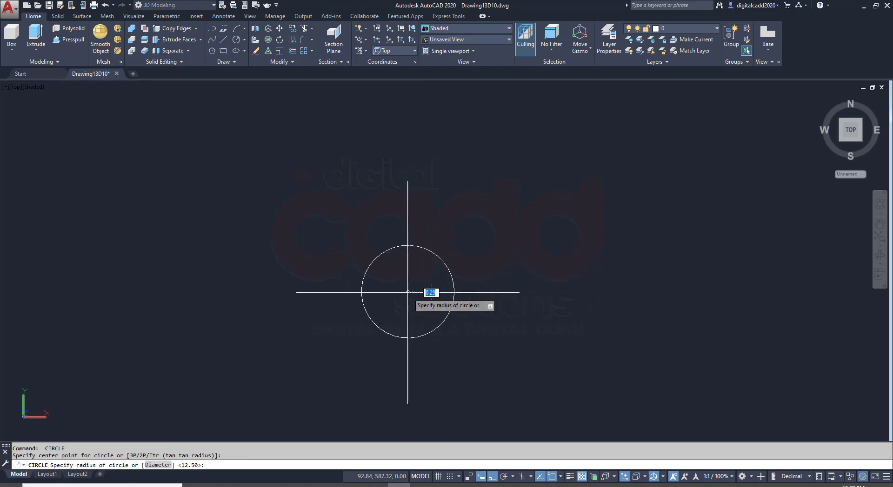
pyautogui.write('D')
pyautogui.press('Return')
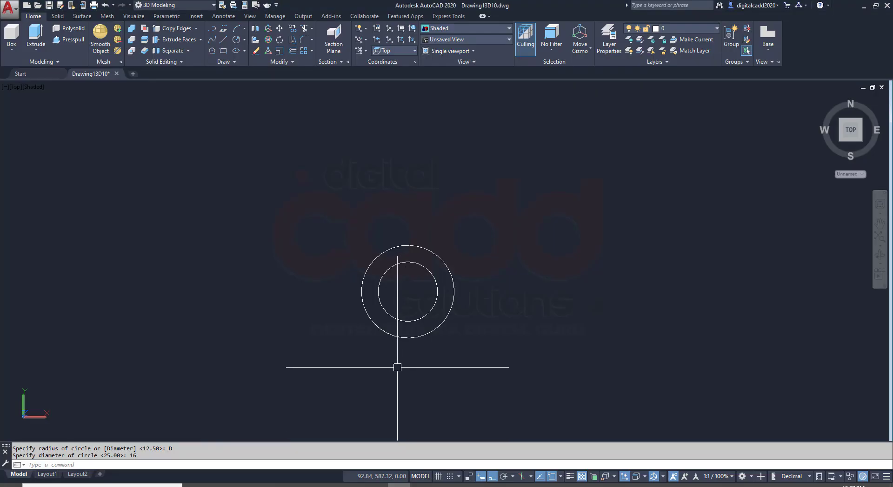
# Draw a 90-long line leftward from the circles' centre, then return to the reference PDF
pyautogui.write('L')
pyautogui.press('Return')
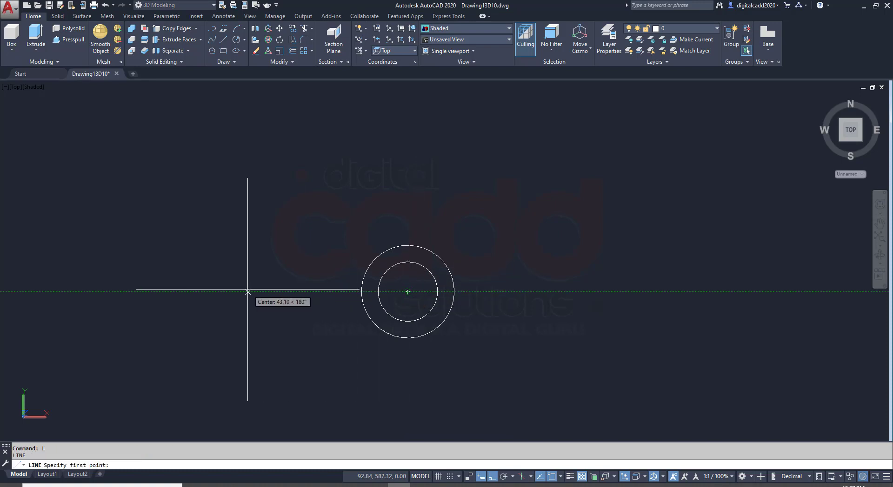
pyautogui.click(408, 291)
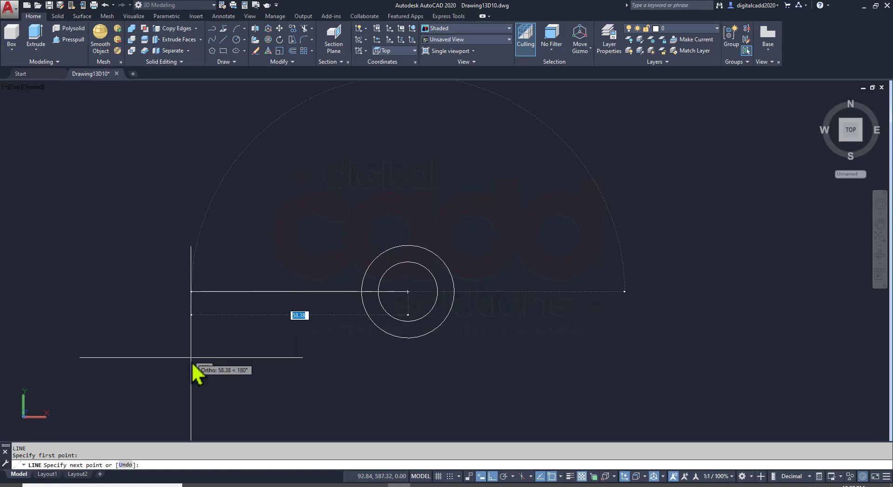
pyautogui.press('Return')
pyautogui.press('Escape')
pyautogui.scroll(-2, 350, 378)
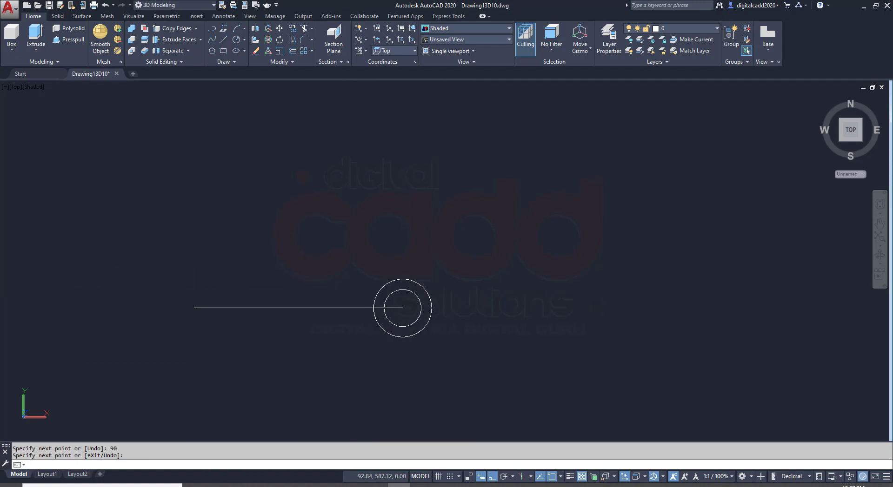
pyautogui.scroll(2, 401, 349)
pyautogui.hotkey('alt', 'Tab')
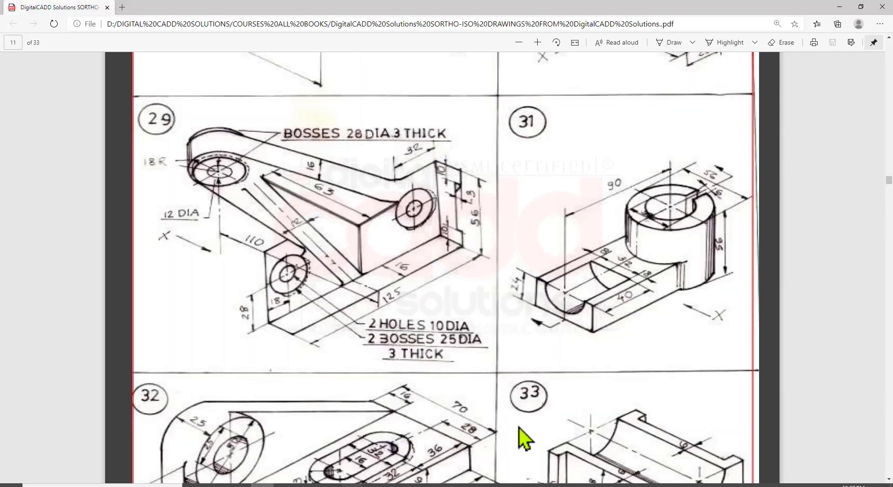
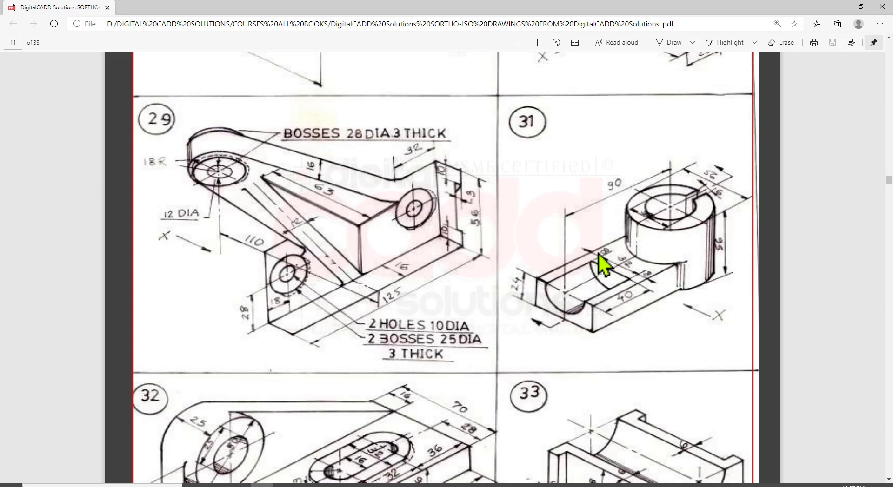
# Offset the horizontal centre line 24 units above and below
pyautogui.hotkey('alt', 'Tab')
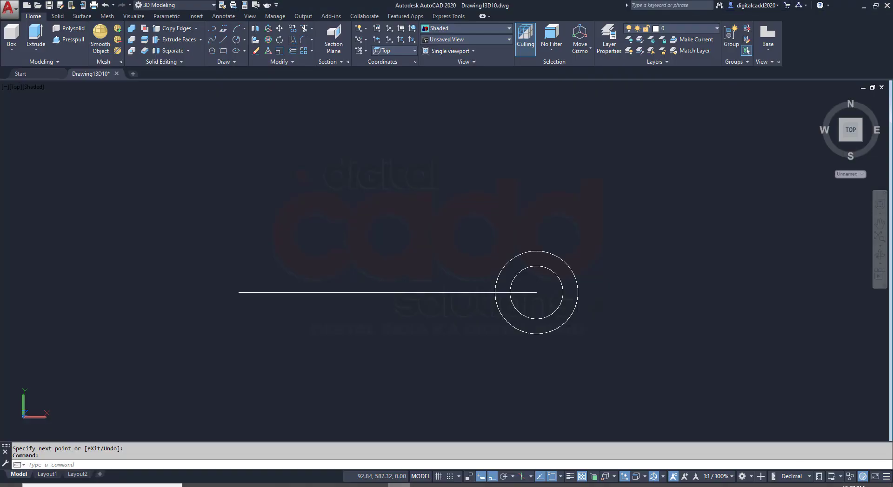
pyautogui.write('o')
pyautogui.press('Return')
pyautogui.write('24')
pyautogui.press('Return')
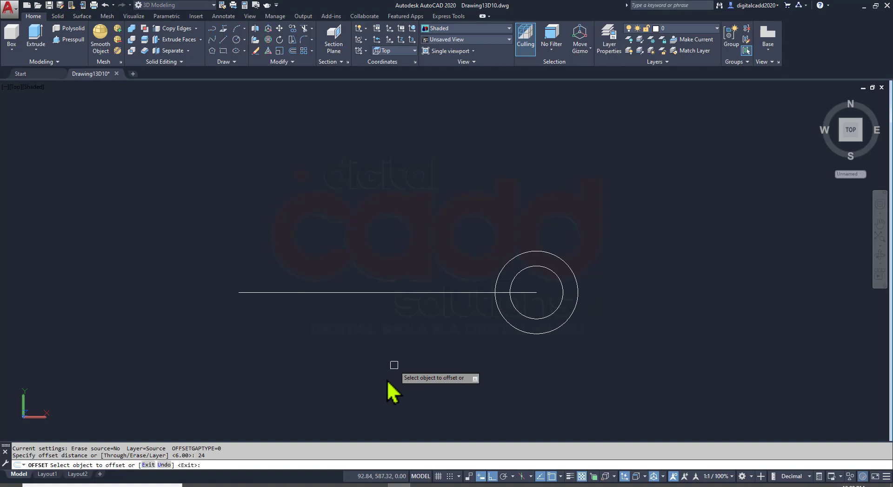
pyautogui.click(383, 293)
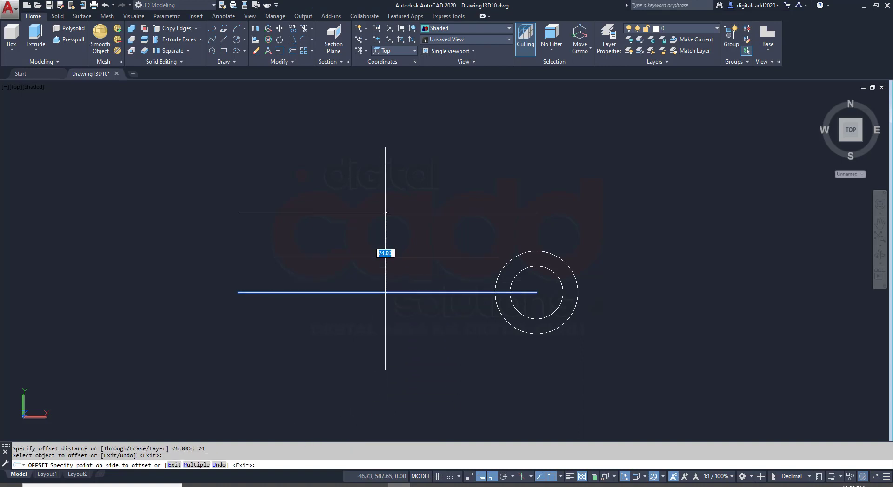
pyautogui.click(385, 254)
pyautogui.click(385, 293)
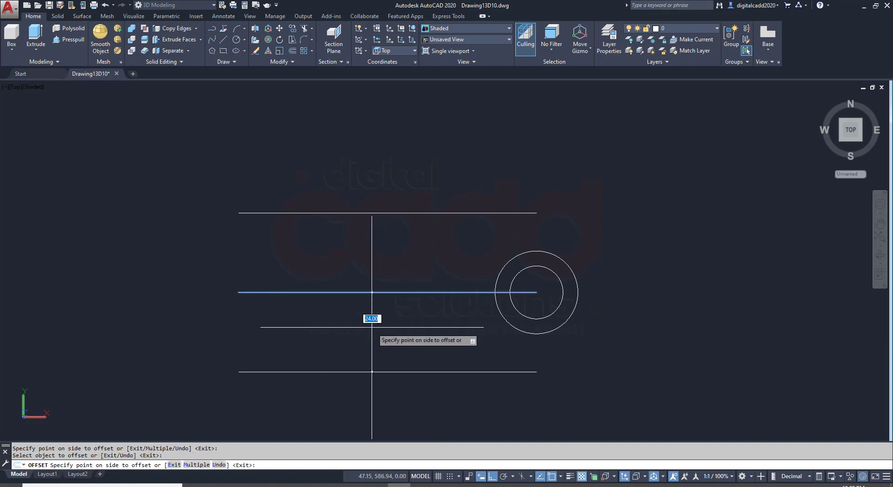
pyautogui.click(372, 327)
# Set the outer circle's diameter to 56 in Quick Properties
pyautogui.hotkey('alt', 'Tab')
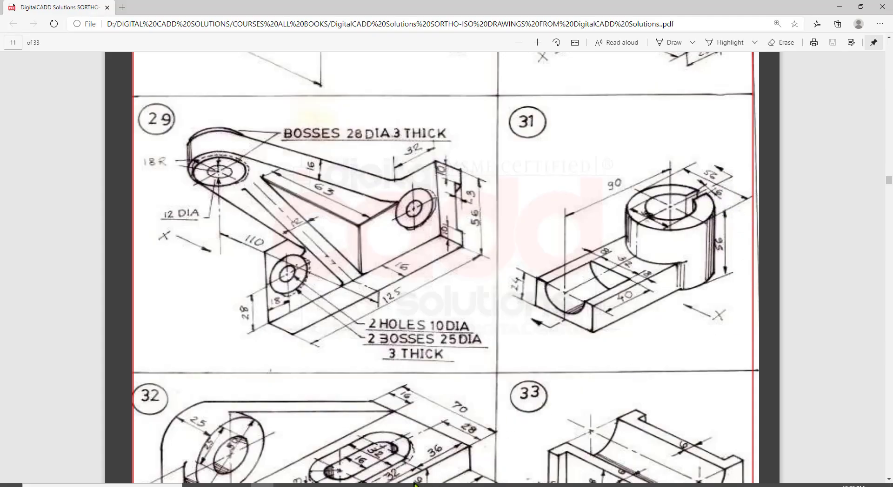
pyautogui.hotkey('alt', 'Tab')
pyautogui.press('Escape')
pyautogui.click(576, 300)
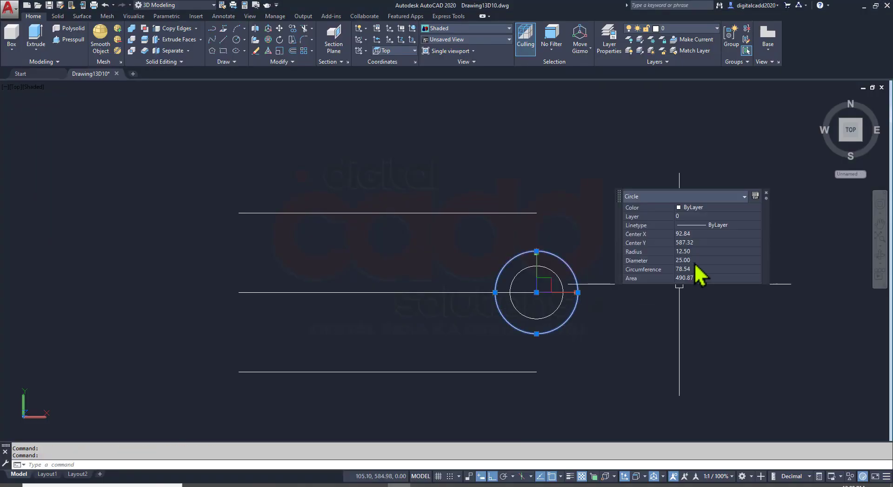
pyautogui.press('Return')
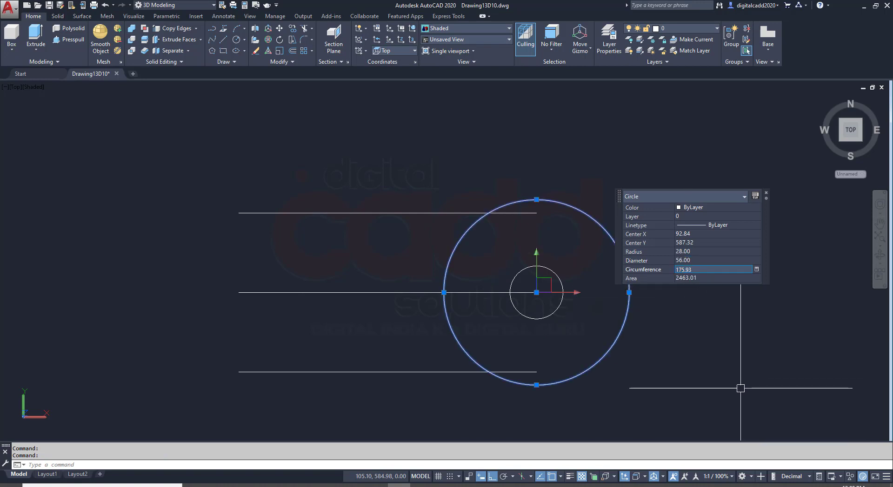
pyautogui.press('Escape')
pyautogui.press('Escape')
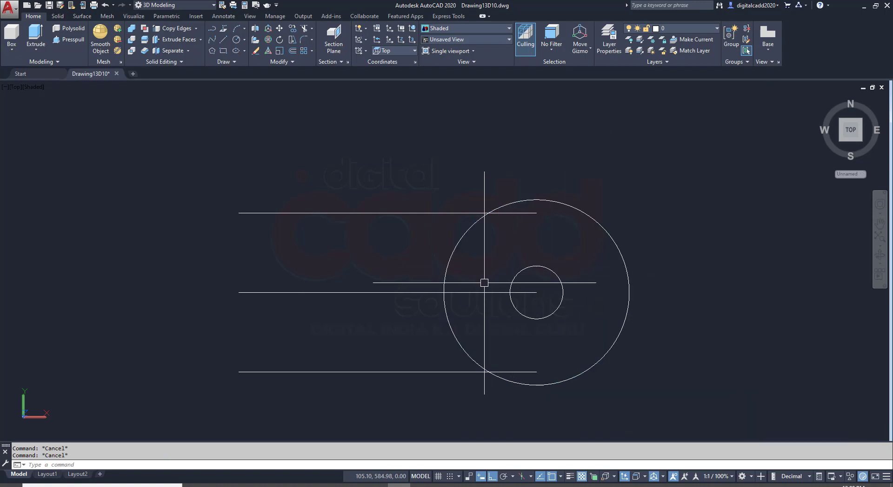
# Delete the middle line and trim the top and bottom lines back to the outer circle
pyautogui.click(484, 293)
pyautogui.press('Delete')
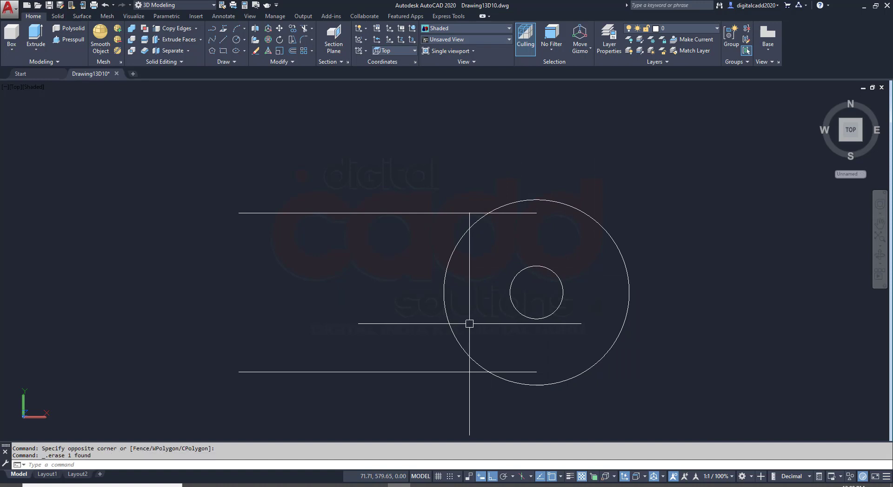
pyautogui.click(469, 324)
pyautogui.press('Delete')
pyautogui.write('tr')
pyautogui.press('Return')
pyautogui.press('Return')
pyautogui.click(520, 213)
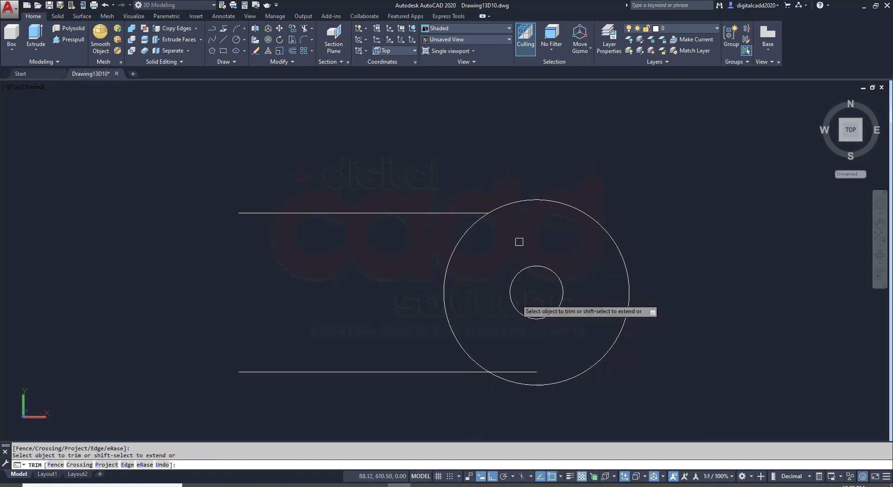
pyautogui.click(524, 372)
pyautogui.press('Return')
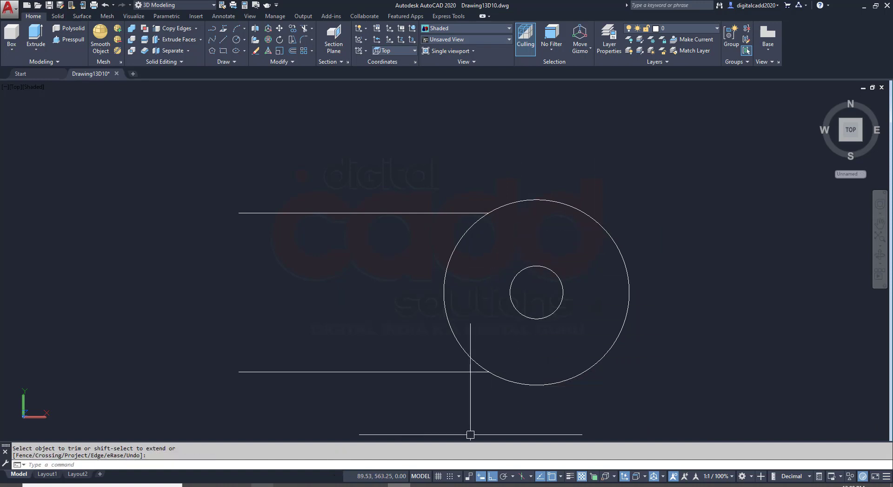
# Change the inner circle's diameter from 16 to 32
pyautogui.hotkey('alt', 'Tab')
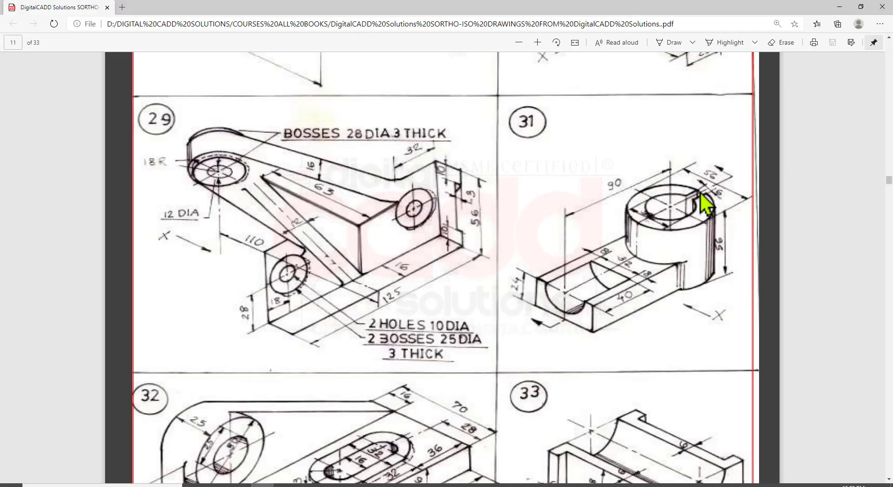
pyautogui.click(417, 484)
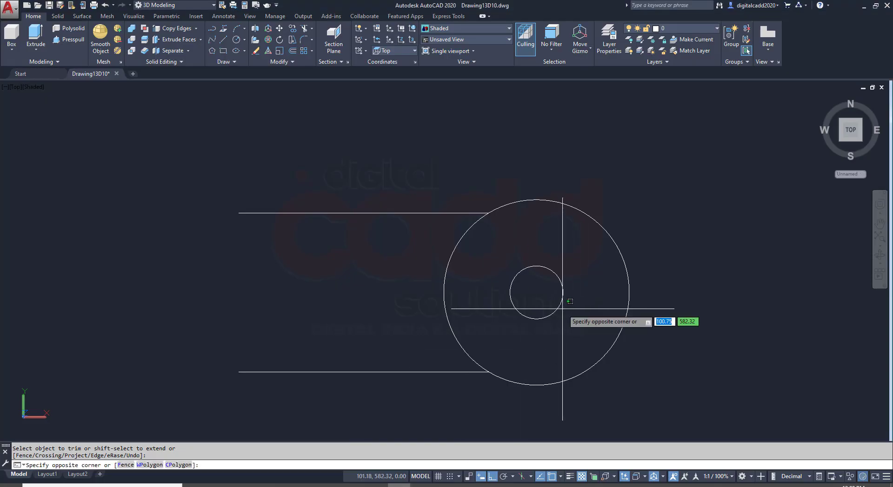
pyautogui.press('Escape')
pyautogui.click(563, 293)
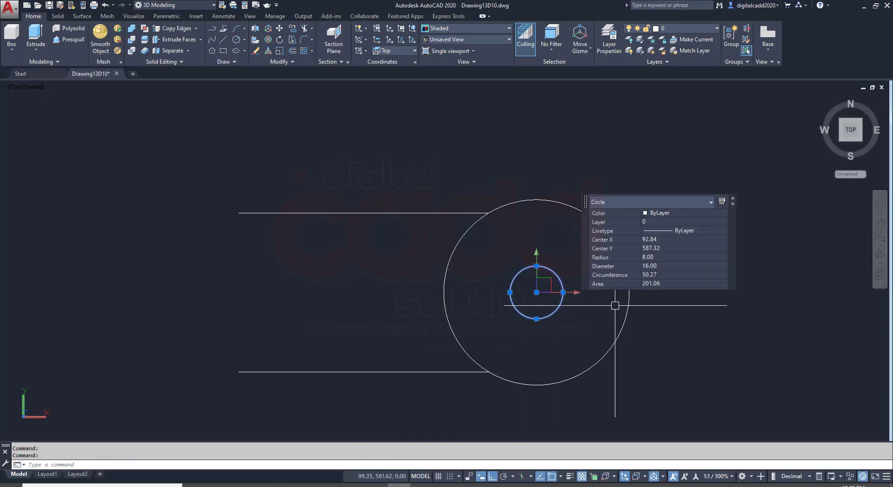
pyautogui.write('3')
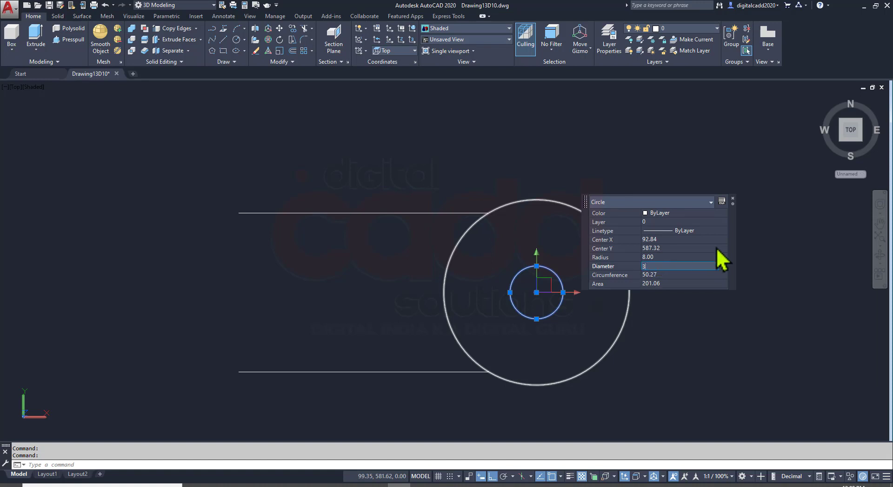
pyautogui.write('2')
pyautogui.press('Return')
pyautogui.press('Escape')
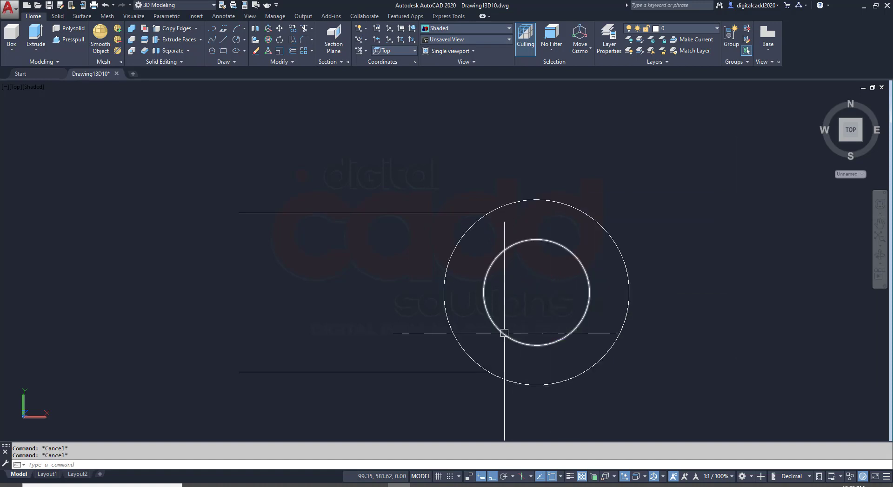
pyautogui.moveTo(505, 330); pyautogui.dragTo(517, 312, button='middle')
pyautogui.write('l')
pyautogui.press('Return')
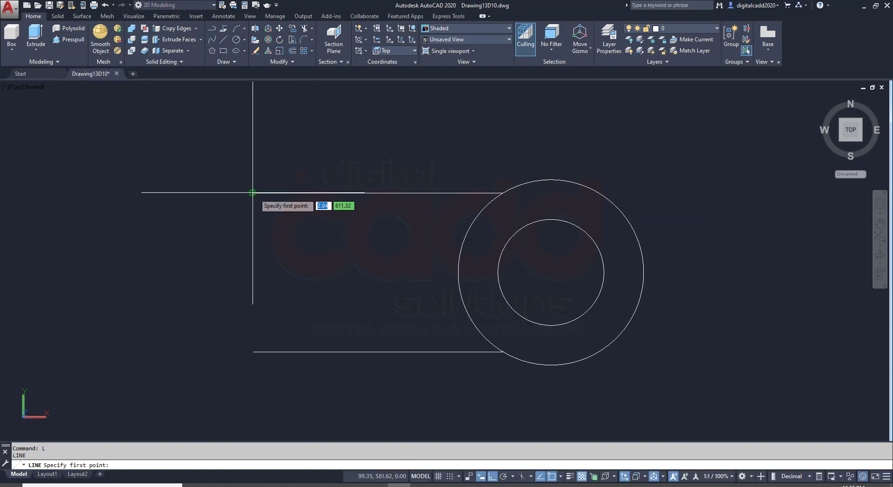
# Close the left end with a vertical line and draw a centre line from the circles' centre rightward
pyautogui.click(253, 193)
pyautogui.click(252, 352)
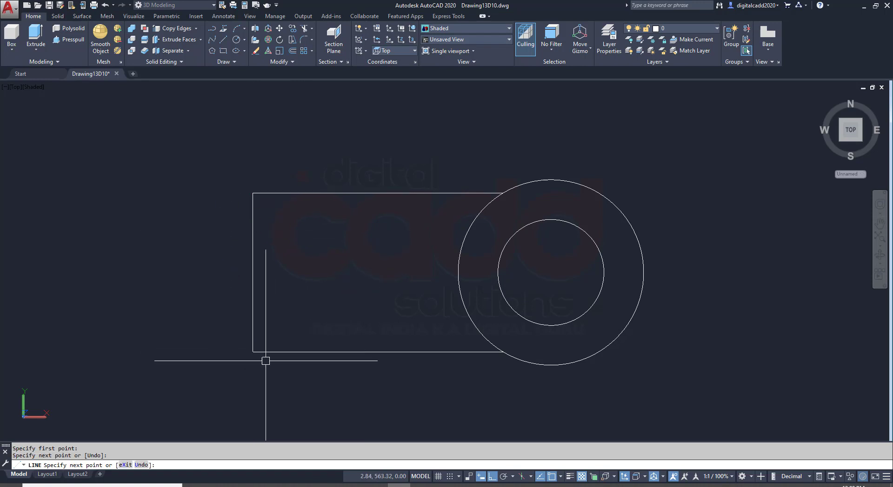
pyautogui.press('Return')
pyautogui.moveTo(580, 331); pyautogui.dragTo(449, 313, button='middle')
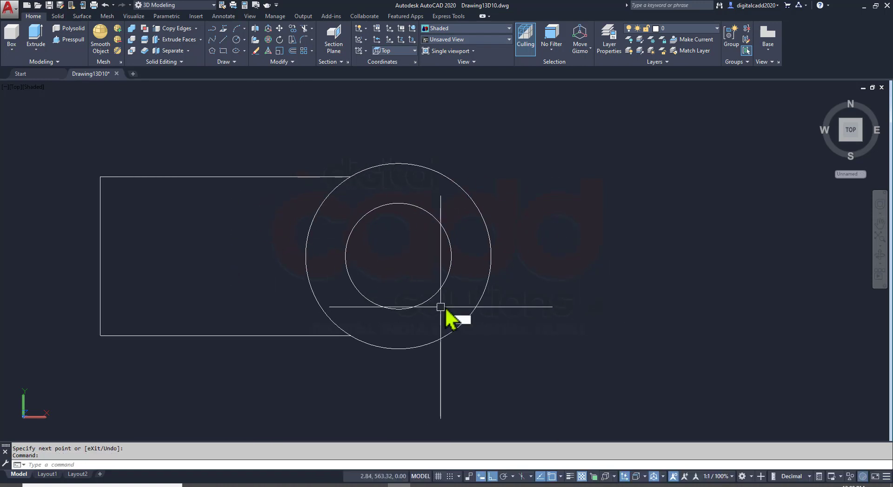
pyautogui.write('l')
pyautogui.press('Return')
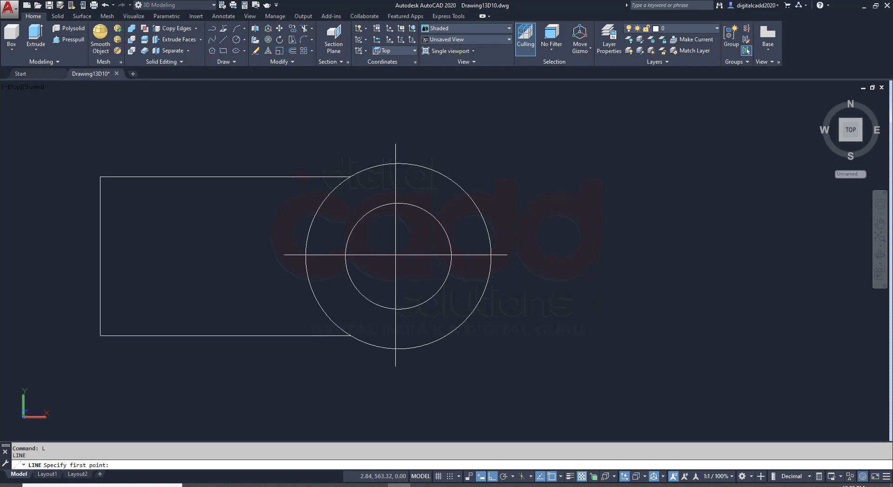
pyautogui.click(397, 256)
pyautogui.click(556, 257)
pyautogui.press('Return')
# Offset the centre line 3 units above and below, then delete the original
pyautogui.press('Return')
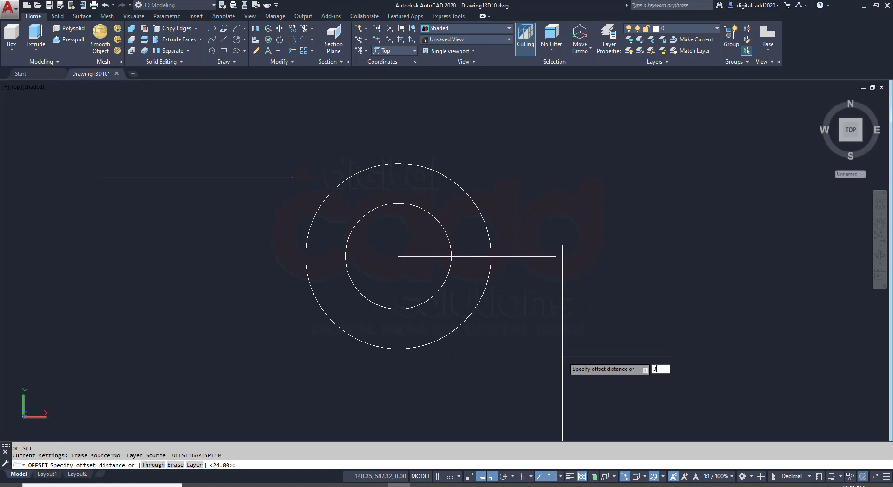
pyautogui.write('3')
pyautogui.press('Return')
pyautogui.click(519, 256)
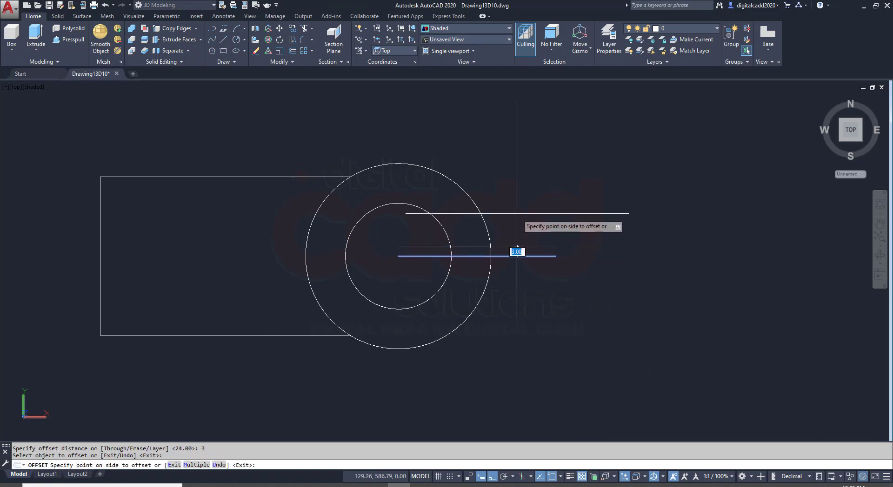
pyautogui.click(518, 246)
pyautogui.click(508, 256)
pyautogui.click(522, 290)
pyautogui.press('Return')
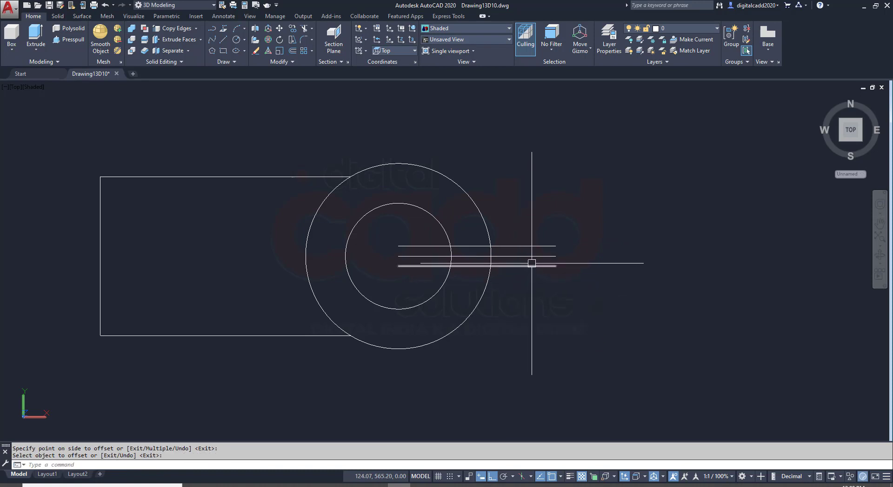
pyautogui.press('Return')
pyautogui.click(533, 258)
pyautogui.press('Delete')
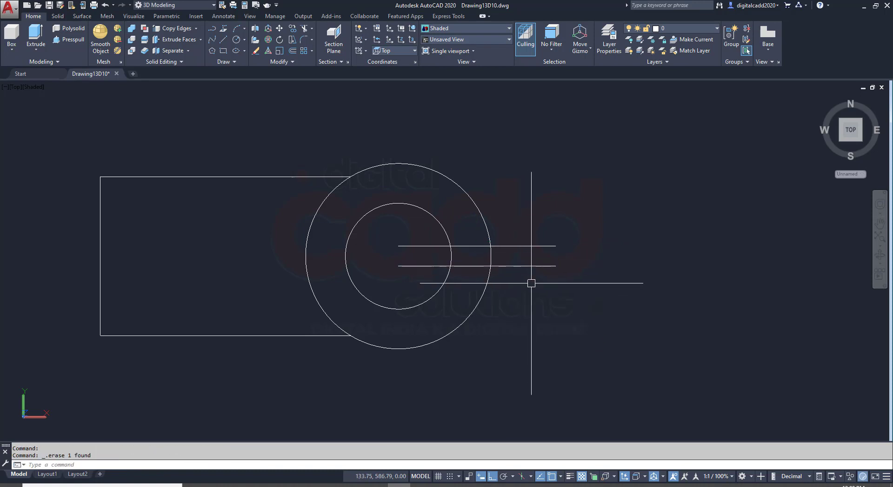
# Trim the slot lines and both circle arcs into a 6-wide slot through the ring
pyautogui.write('tr')
pyautogui.press('Return')
pyautogui.press('Return')
pyautogui.click(583, 194)
pyautogui.click(558, 274)
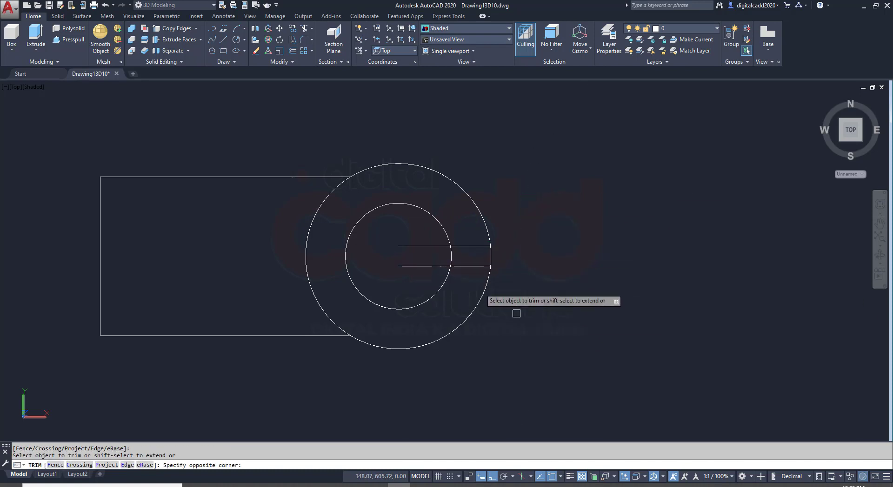
pyautogui.click(414, 223)
pyautogui.click(400, 264)
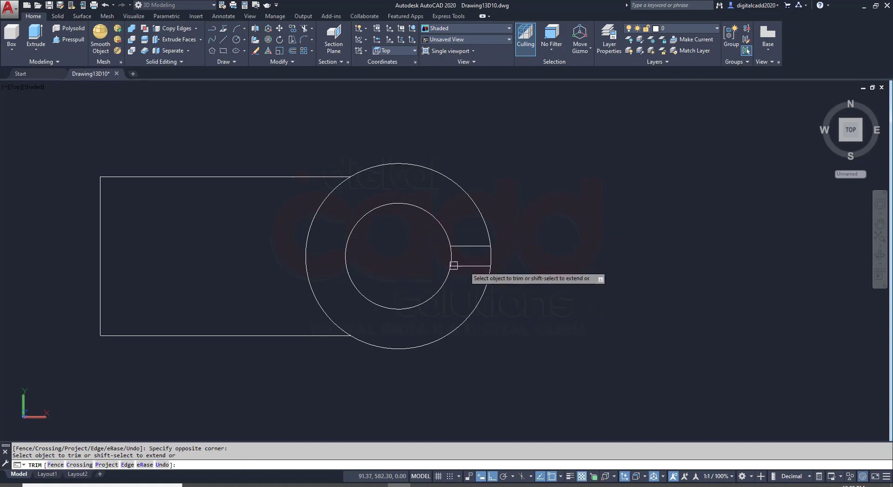
pyautogui.click(506, 255)
pyautogui.click(439, 278)
pyautogui.click(439, 277)
pyautogui.moveTo(415, 278); pyautogui.dragTo(578, 295, button='middle')
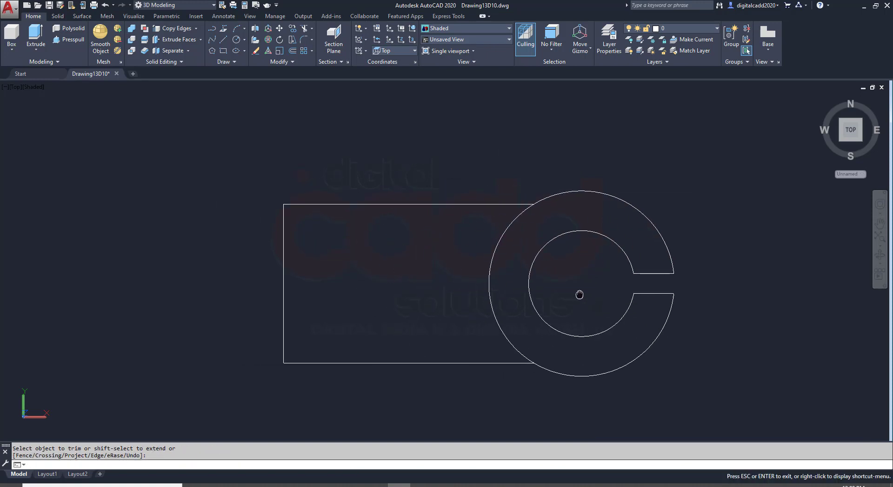
pyautogui.press('Return')
pyautogui.click(12, 88)
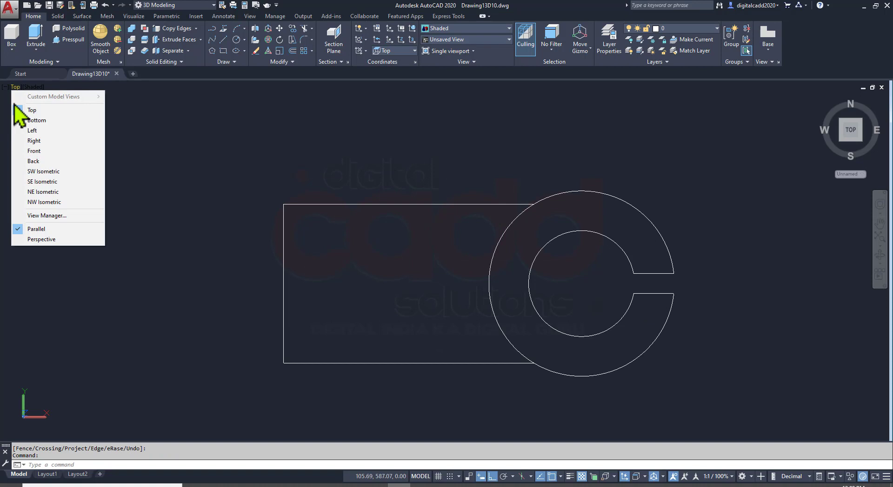
# In SW Isometric, press-pull the ring 56 high and the rectangle base 24 high
pyautogui.click(46, 179)
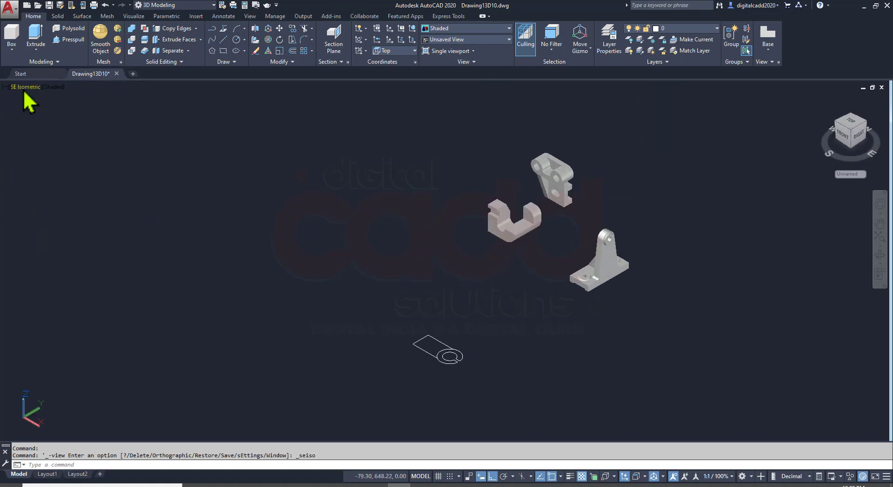
pyautogui.click(23, 87)
pyautogui.click(63, 173)
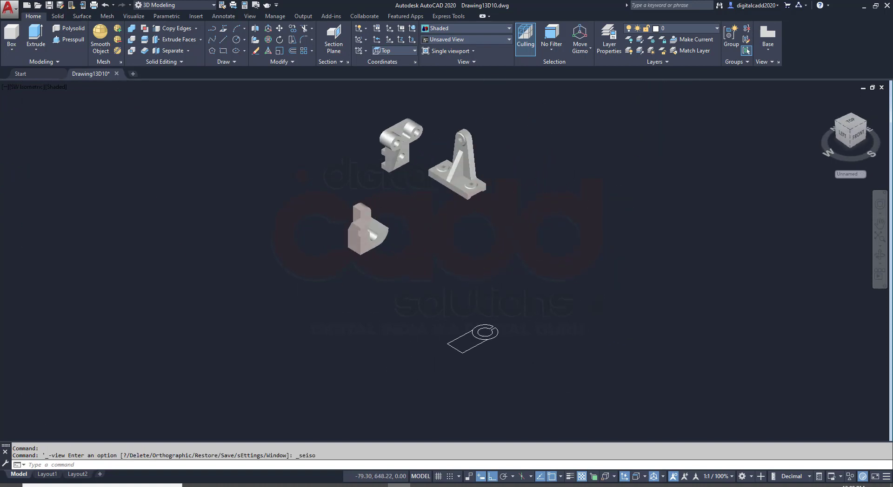
pyautogui.click(68, 40)
pyautogui.click(435, 247)
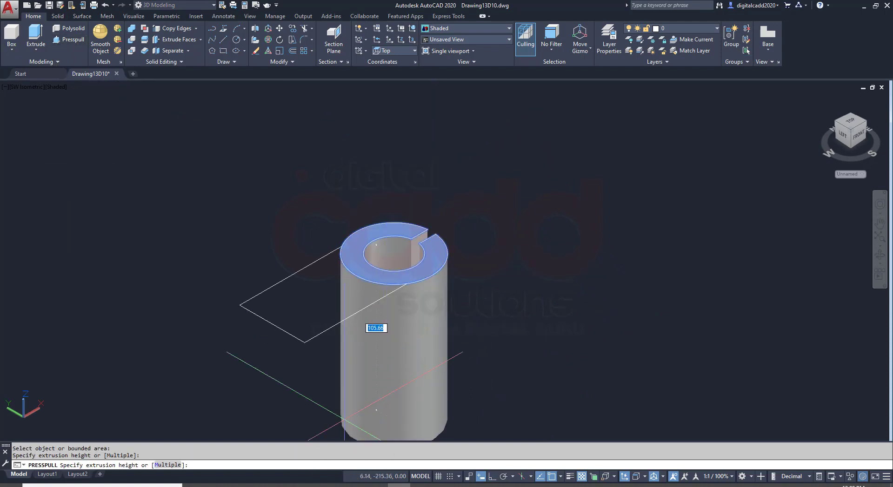
pyautogui.hotkey('alt', 'Tab')
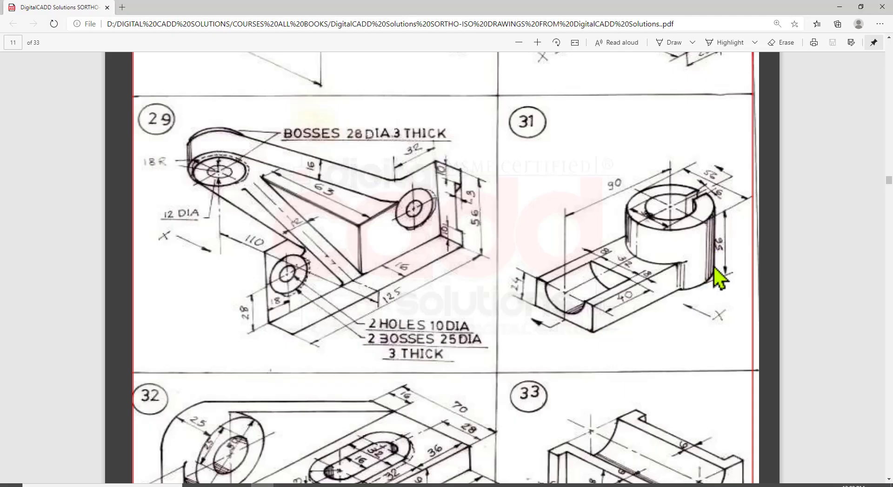
pyautogui.hotkey('alt', 'Tab')
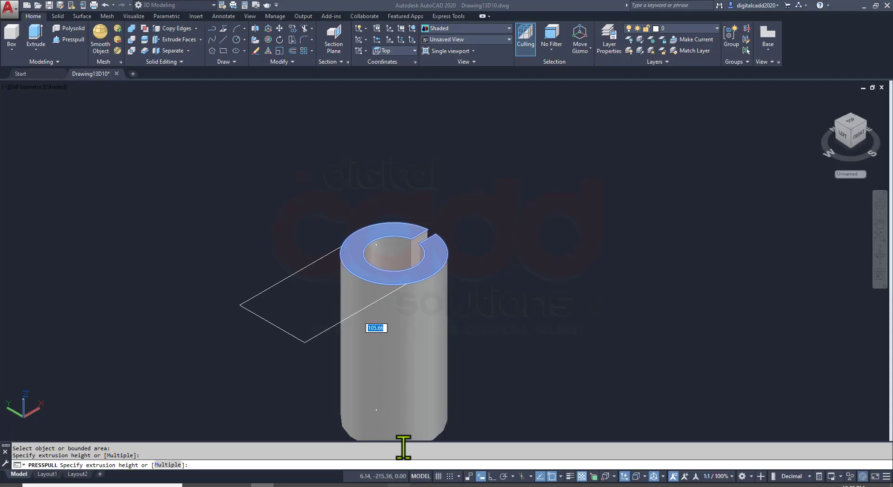
pyautogui.press('Return')
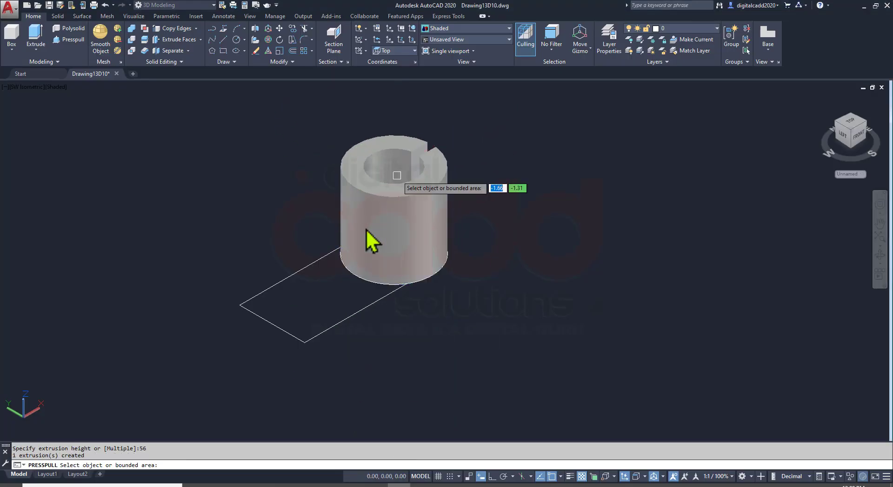
pyautogui.click(296, 308)
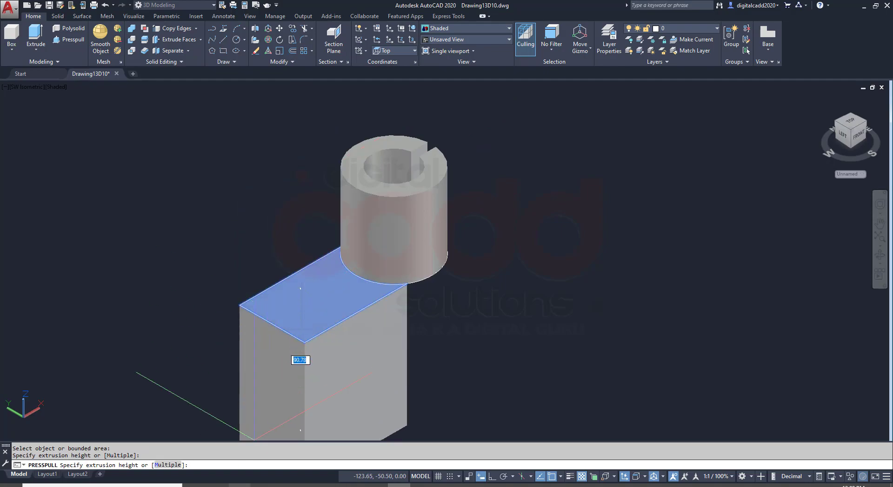
pyautogui.hotkey('alt', 'Tab')
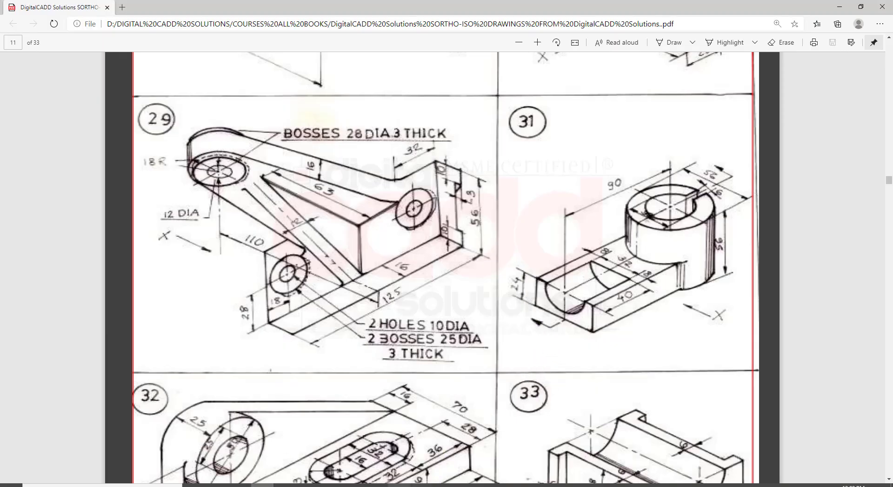
pyautogui.hotkey('alt', 'Tab')
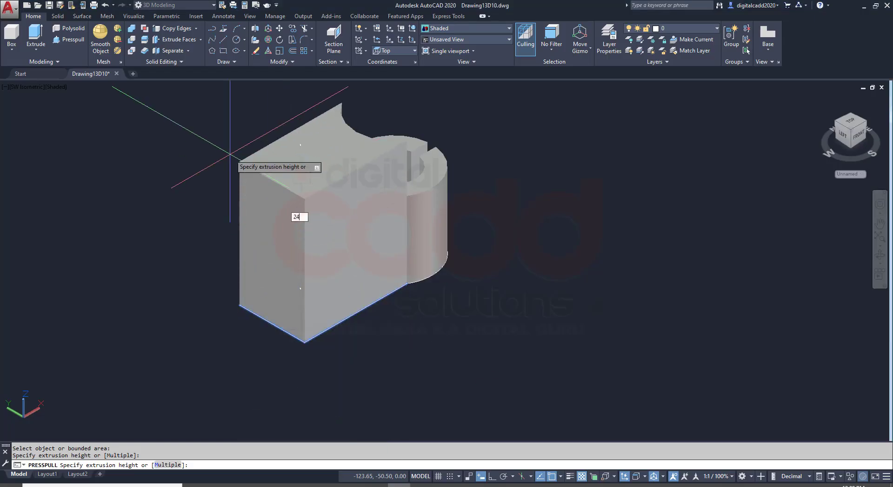
pyautogui.press('Return')
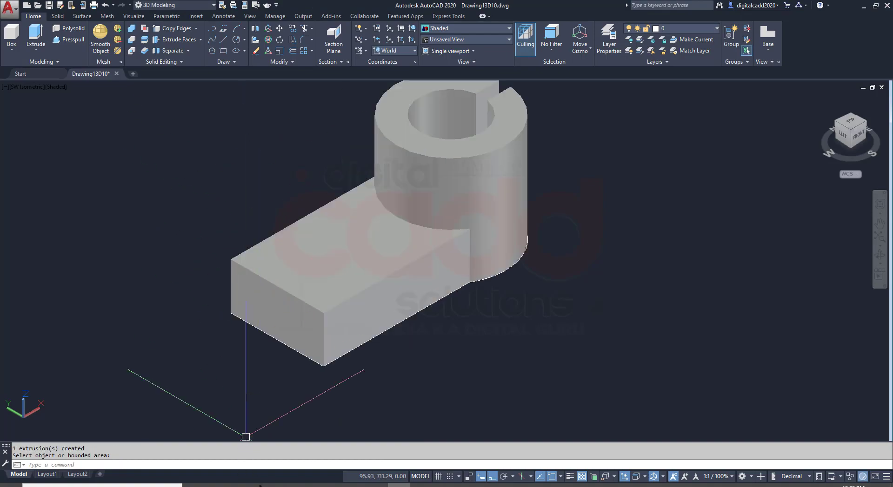
# Draw a 32-diameter circle centred on the base's front edge
pyautogui.hotkey('alt', 'Tab')
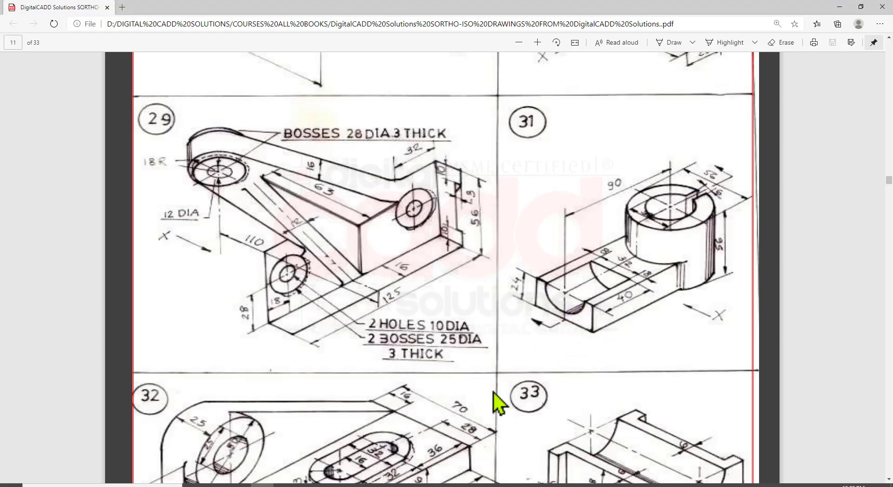
pyautogui.hotkey('alt', 'Tab')
pyautogui.scroll(3, 295, 314)
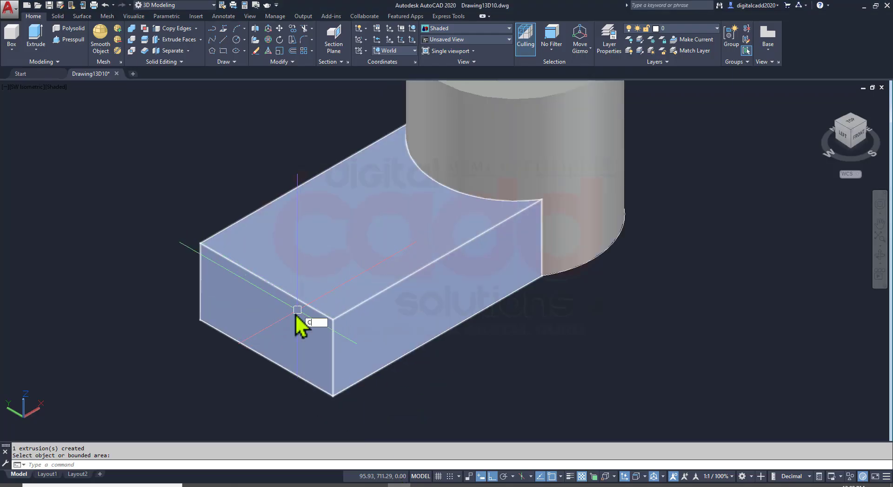
pyautogui.write('C')
pyautogui.press('Return')
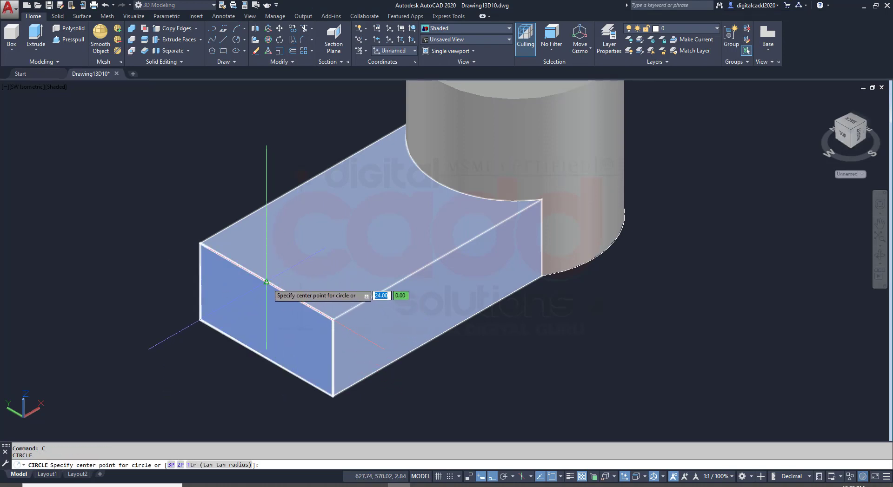
pyautogui.click(266, 280)
pyautogui.press('Return')
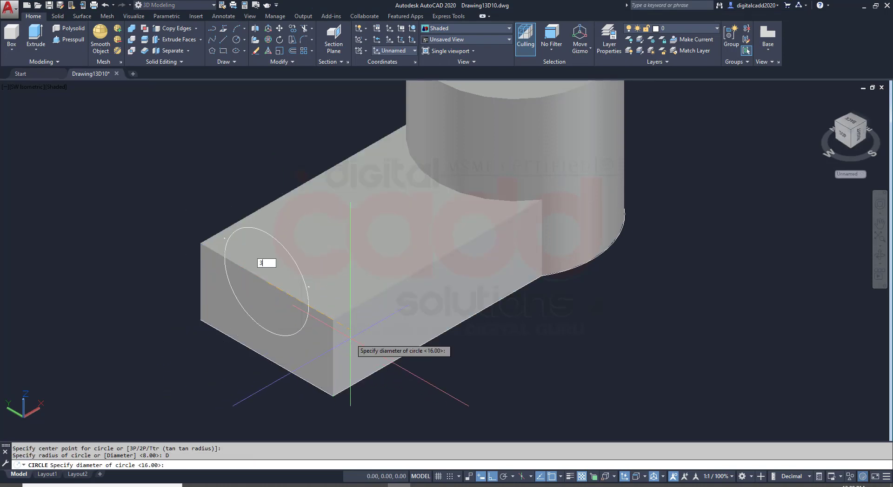
pyautogui.write('32')
pyautogui.press('Return')
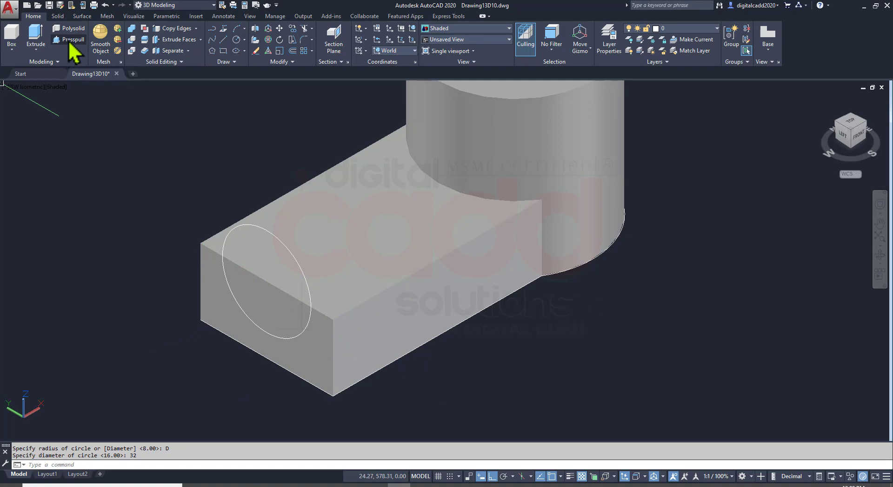
# Press-pull the circle's lower half 40 to form the half-round groove
pyautogui.click(69, 40)
pyautogui.click(257, 294)
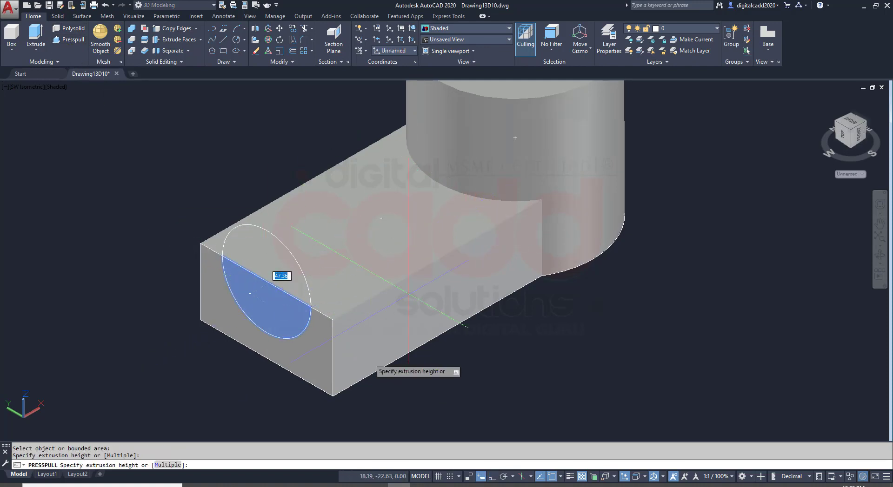
pyautogui.hotkey('alt', 'Tab')
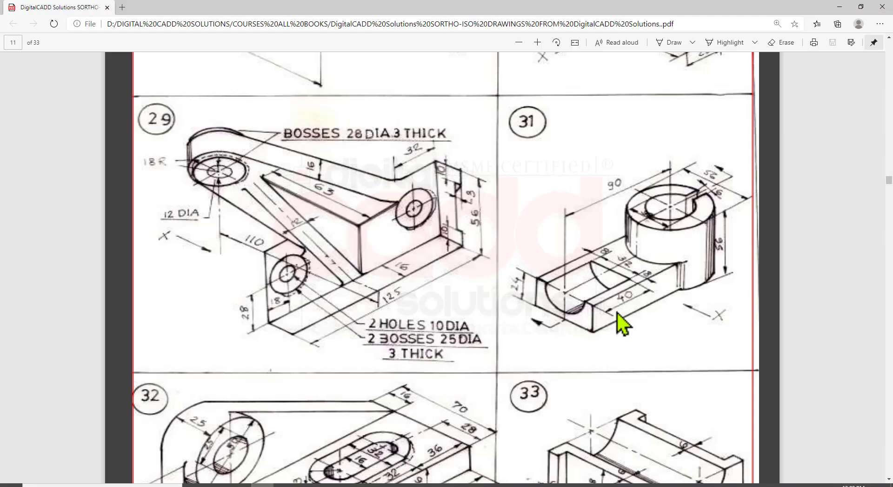
pyautogui.hotkey('alt', 'Tab')
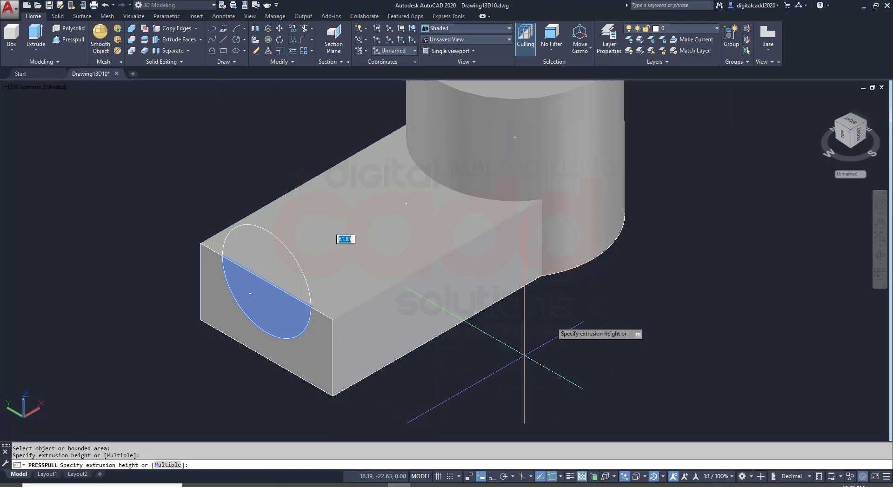
pyautogui.write('40')
pyautogui.press('Return')
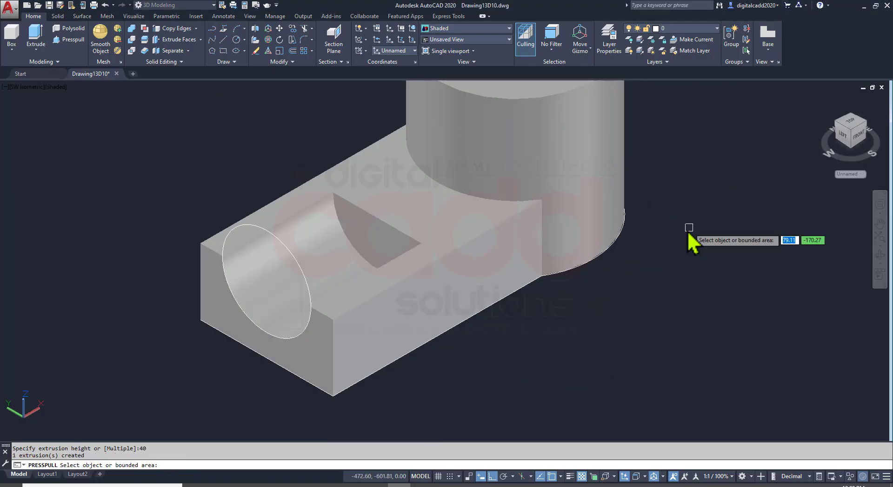
pyautogui.press('Escape')
pyautogui.scroll(-5, 568, 268)
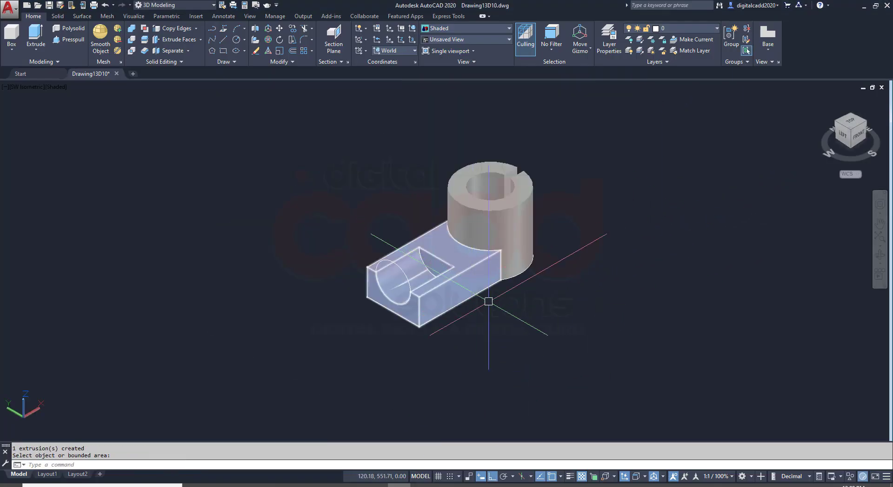
# Union the cylinder, base and groove pieces into one solid
pyautogui.click(132, 28)
pyautogui.click(556, 146)
pyautogui.click(481, 274)
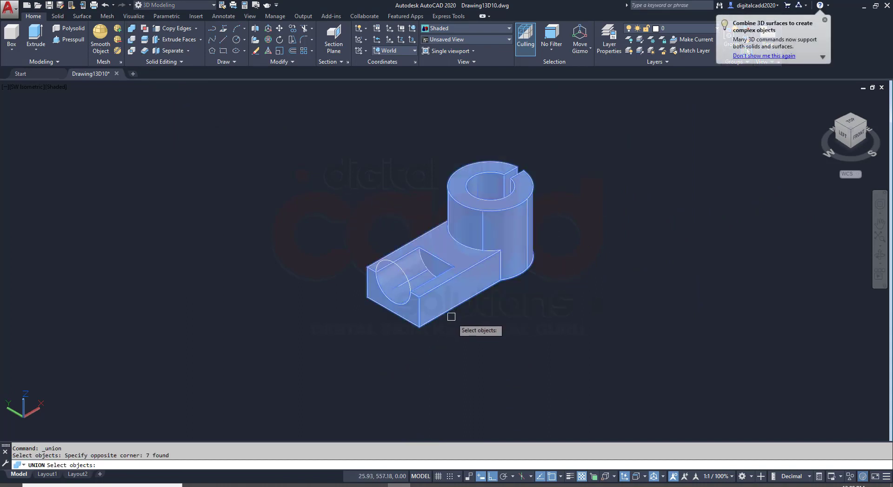
pyautogui.press('Return')
# Erase the leftover 2D sketch outlines and save the drawing
pyautogui.click(505, 244)
pyautogui.moveTo(505, 244); pyautogui.dragTo(709, 345)
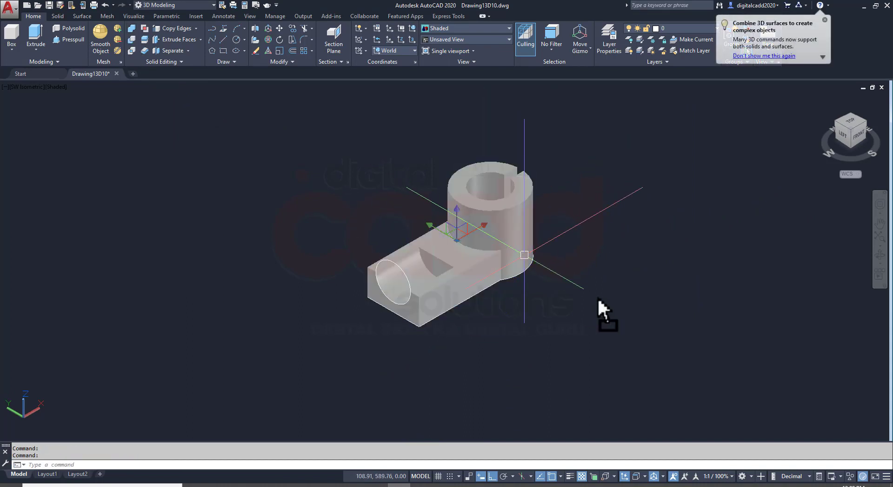
pyautogui.press('Escape')
pyautogui.click(291, 155)
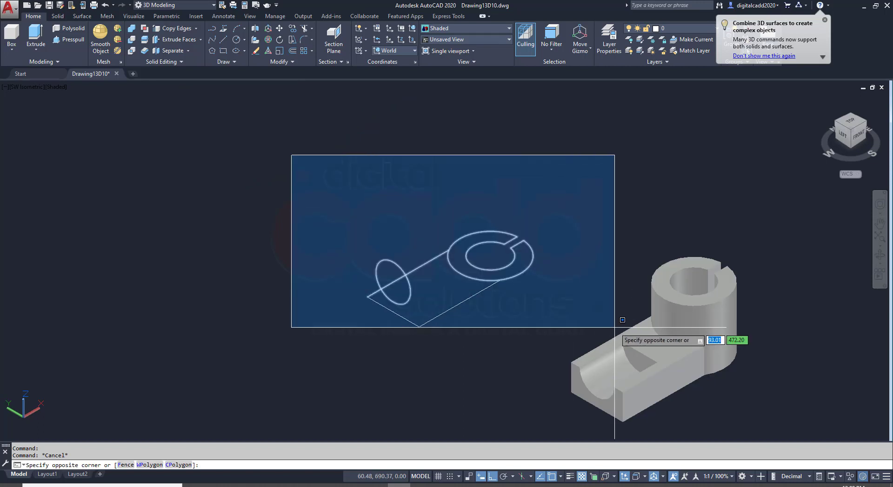
pyautogui.click(587, 339)
pyautogui.press('Delete')
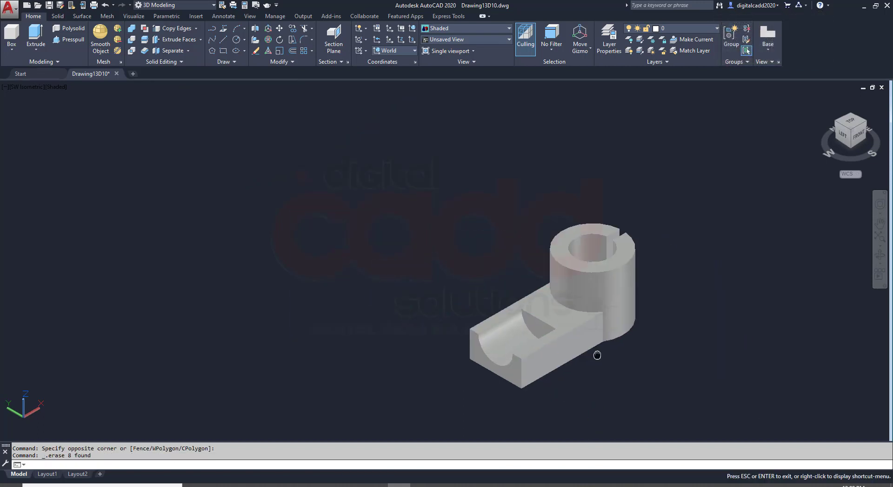
pyautogui.moveTo(697, 389)
pyautogui.mouseDown(button='middle')
pyautogui.moveTo(382, 302)
pyautogui.moveTo(413, 198)
pyautogui.moveTo(309, 199)
pyautogui.moveTo(173, 339)
pyautogui.moveTo(325, 359)
pyautogui.moveTo(270, 283)
pyautogui.moveTo(250, 364)
pyautogui.moveTo(289, 343)
pyautogui.moveTo(287, 304)
pyautogui.mouseUp(button='middle')
pyautogui.hotkey('ctrl', 's')
pyautogui.scroll(-5, 334, 286)
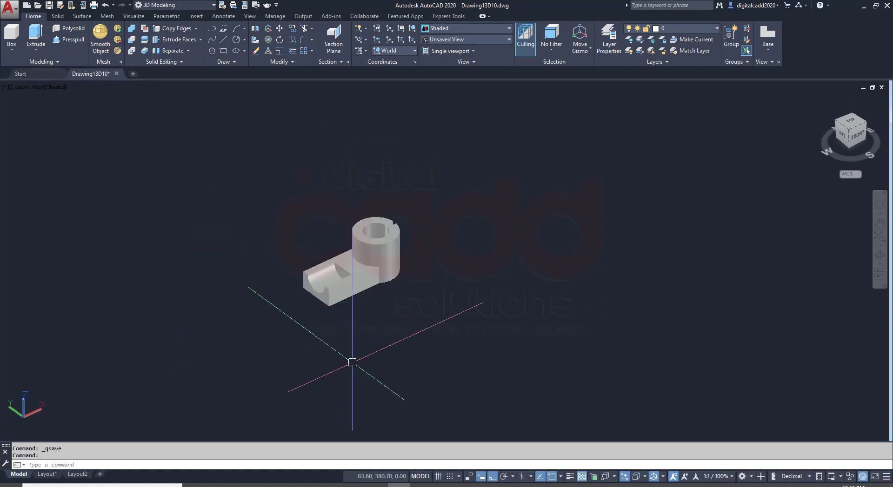
# Mark up drawing 32 in the PDF, highlighting its viewing arrow and 150 dimension, then return to AutoCAD
pyautogui.hotkey('alt', 'Tab')
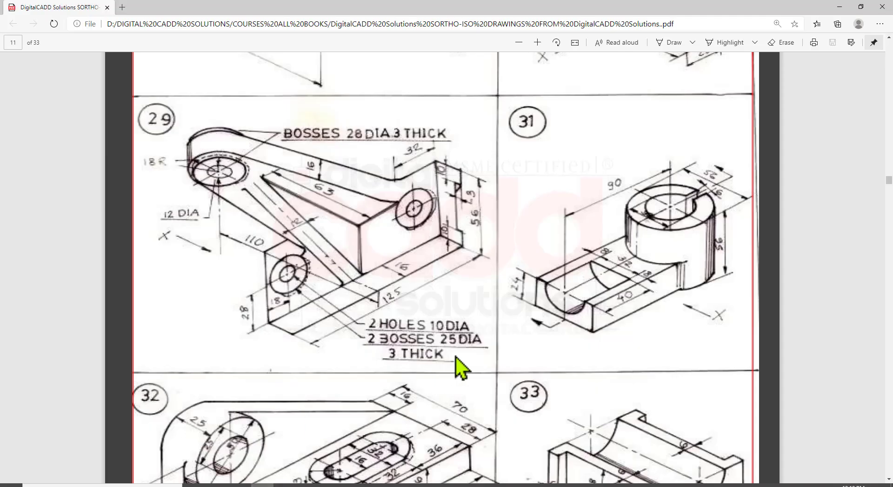
pyautogui.scroll(-4, 457, 368)
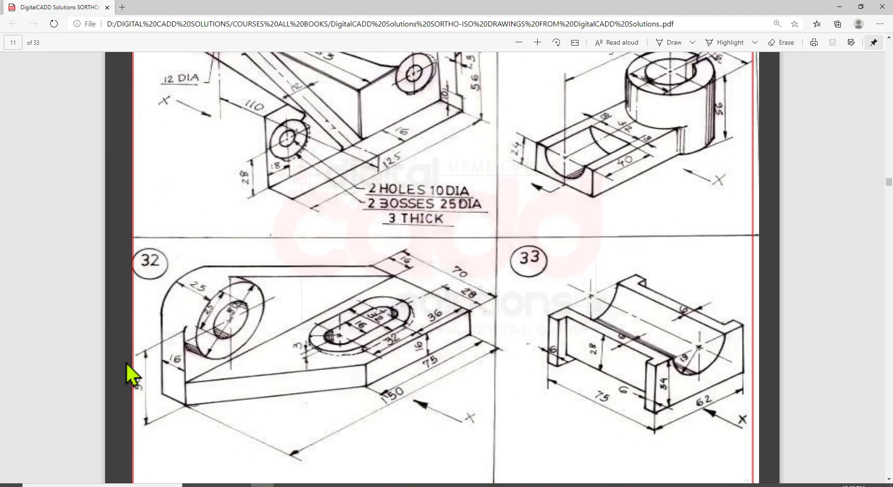
pyautogui.moveTo(111, 212)
pyautogui.mouseDown()
pyautogui.moveTo(502, 479)
pyautogui.moveTo(509, 471)
pyautogui.mouseUp()
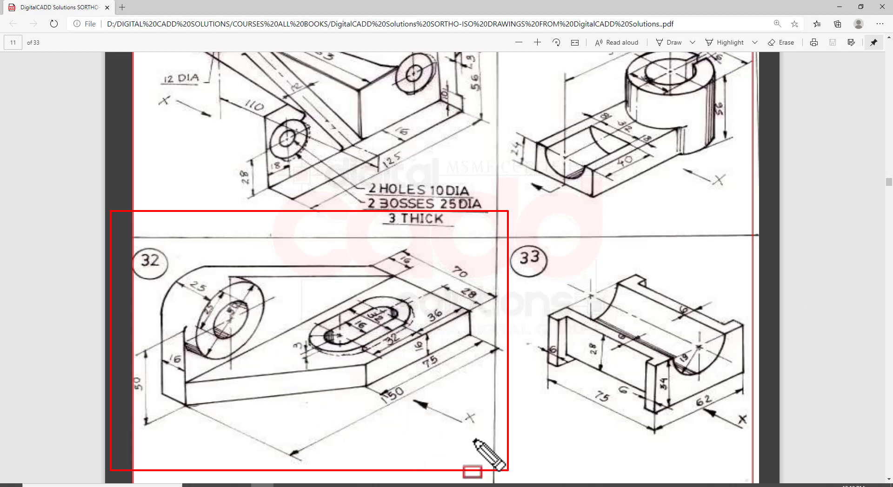
pyautogui.moveTo(469, 438); pyautogui.dragTo(422, 414)
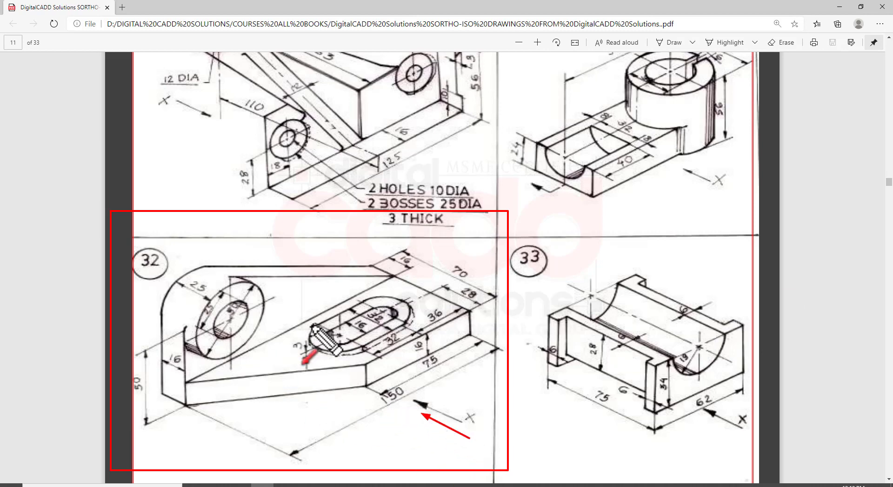
pyautogui.moveTo(427, 190); pyautogui.dragTo(428, 286)
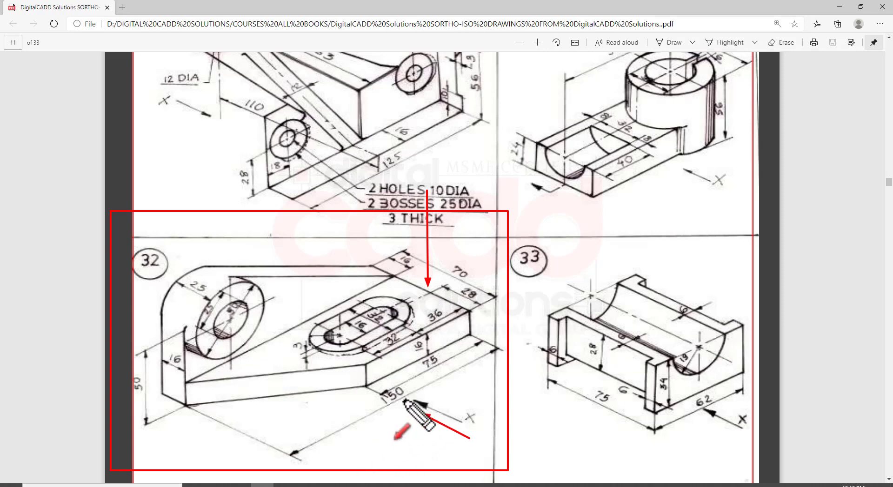
pyautogui.moveTo(373, 384); pyautogui.dragTo(412, 421)
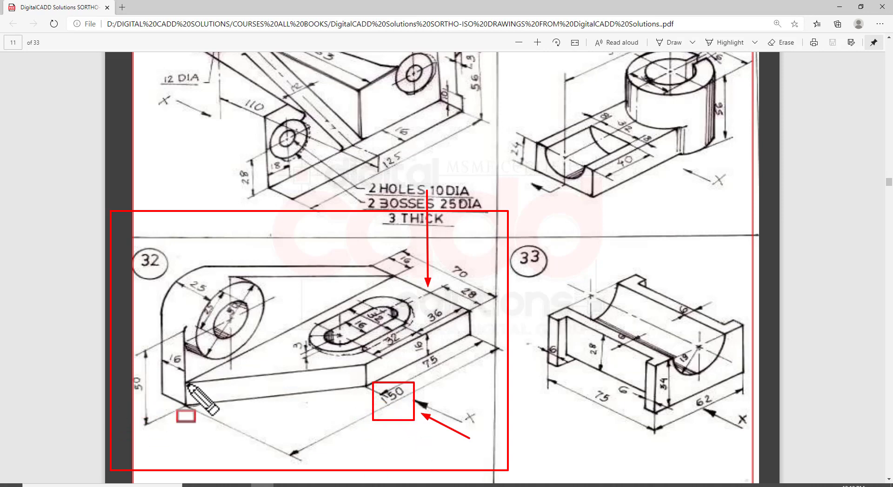
pyautogui.click(367, 485)
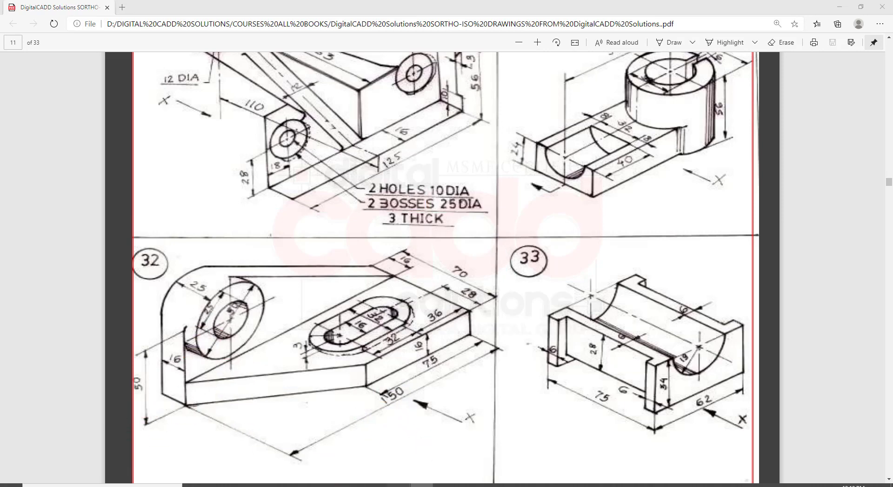
pyautogui.click(421, 485)
# In the Right view, draw drawing 32's profile edges of 50, 150 and 16 units
pyautogui.click(25, 86)
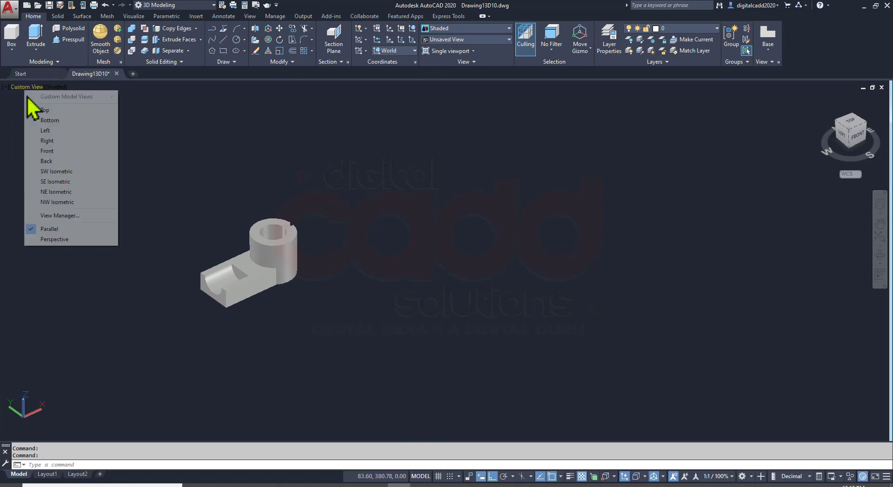
pyautogui.click(47, 140)
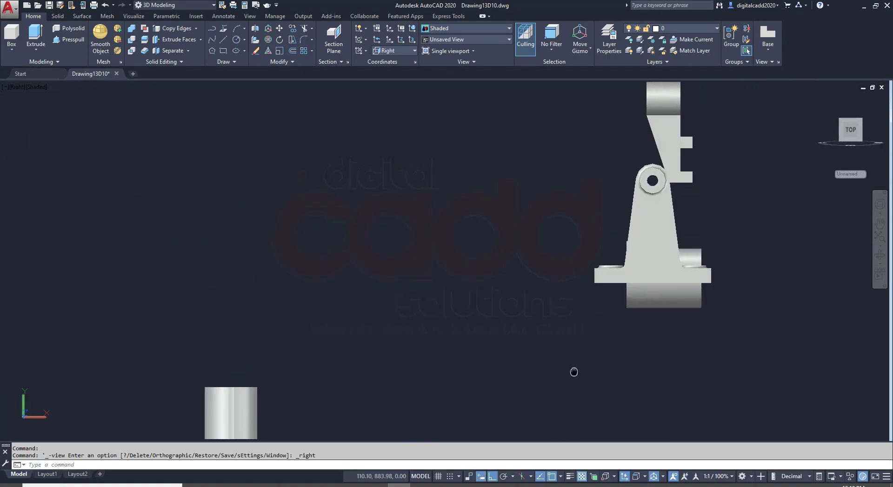
pyautogui.write('L')
pyautogui.press('Return')
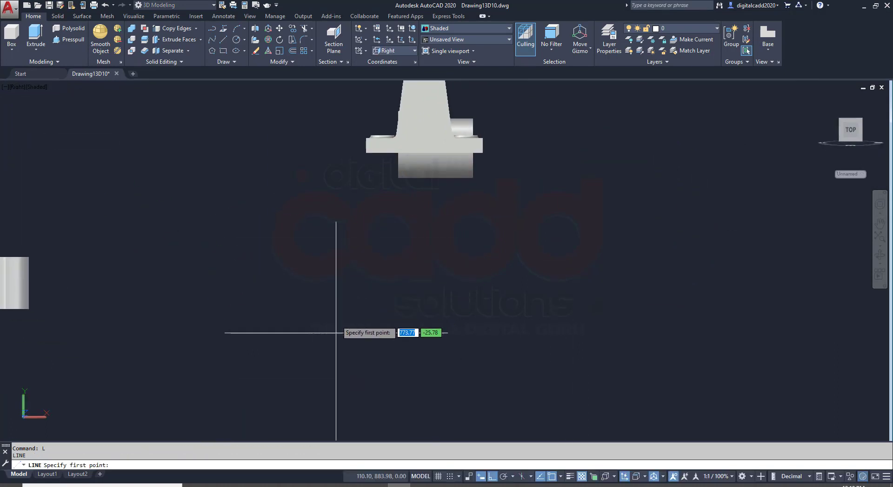
pyautogui.click(308, 243)
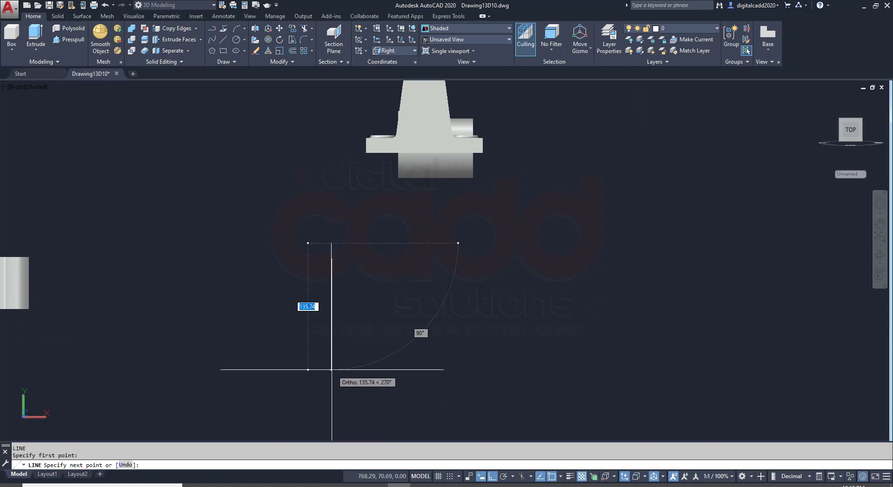
pyautogui.write('50')
pyautogui.press('Return')
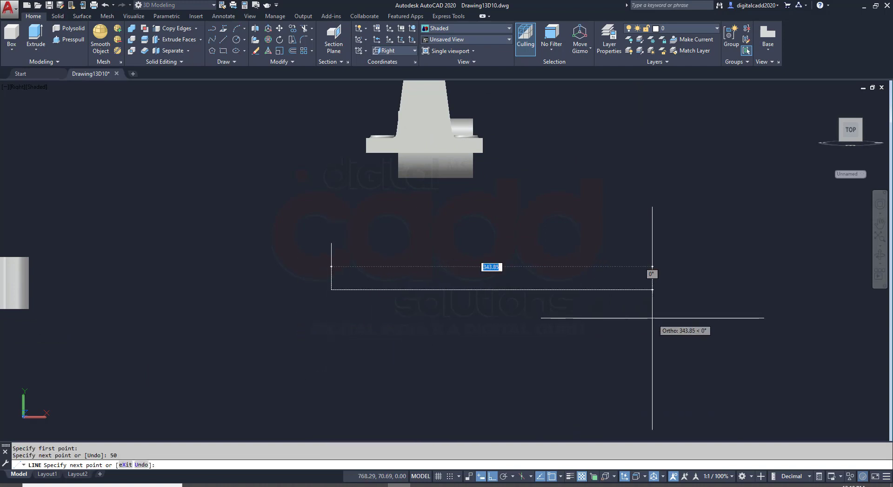
pyautogui.press('Return')
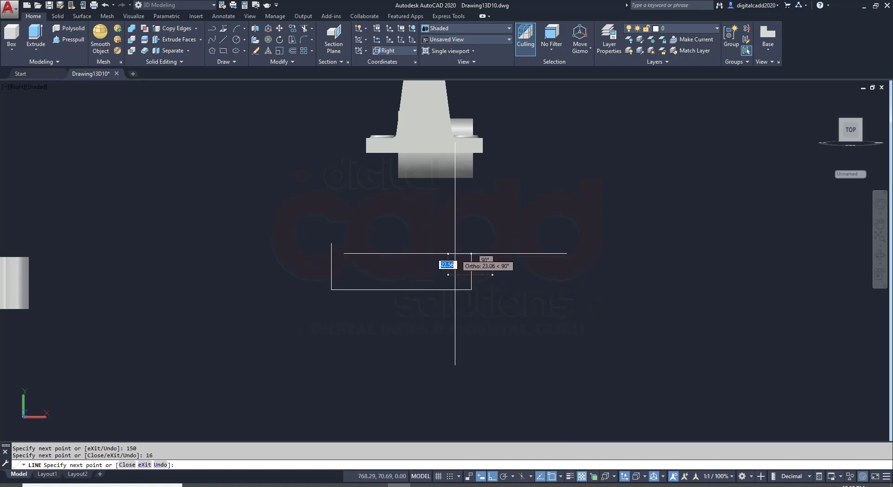
pyautogui.press('Return')
pyautogui.scroll(2, 452, 250)
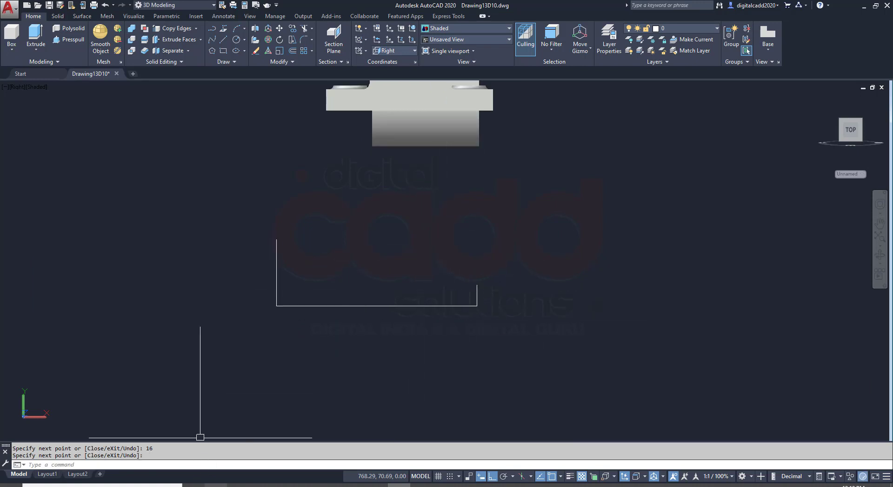
pyautogui.click(251, 485)
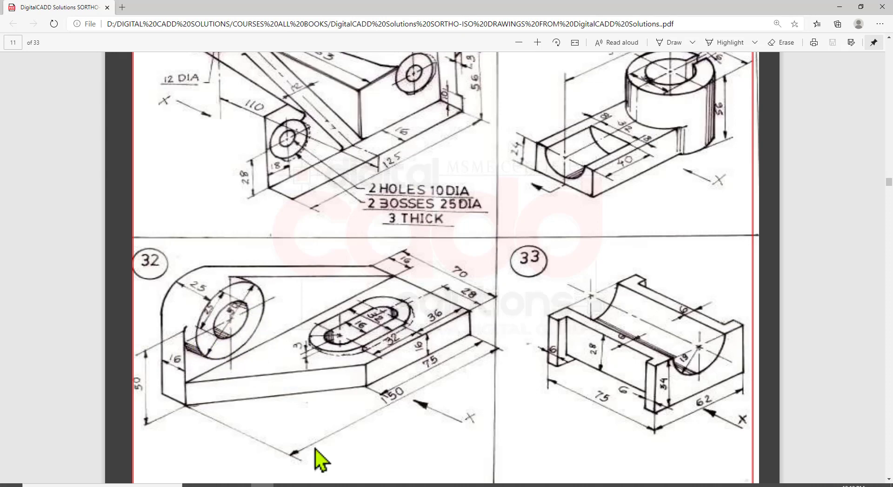
# Draw the 50-diameter rounded end as a two-point circle starting atop the left edge
pyautogui.click(399, 485)
pyautogui.press('Return')
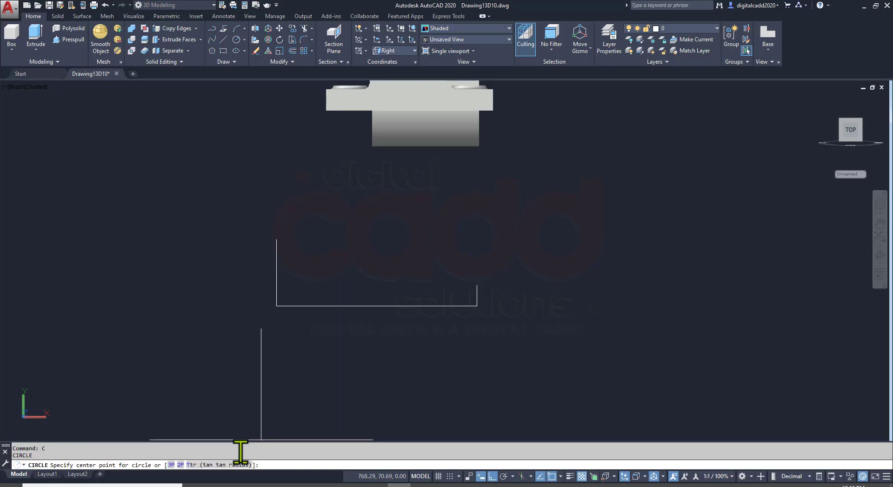
pyautogui.click(181, 465)
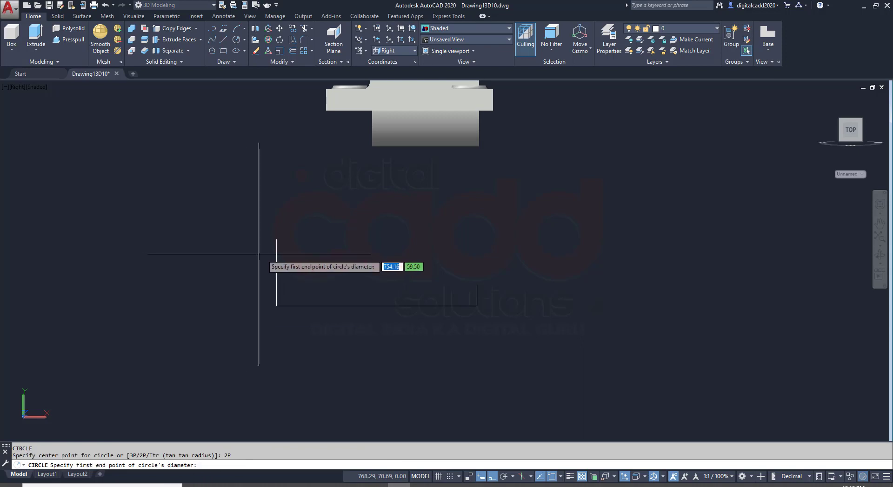
pyautogui.click(277, 240)
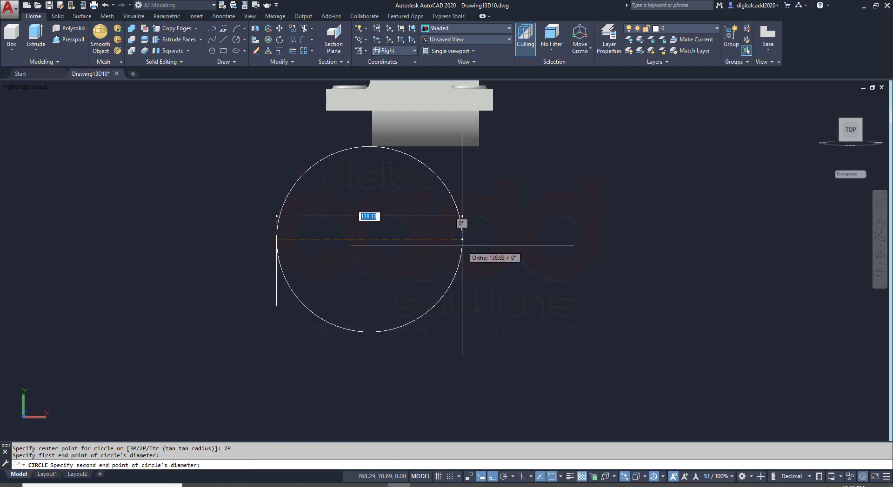
pyautogui.write('60')
pyautogui.press('Return')
pyautogui.write('L')
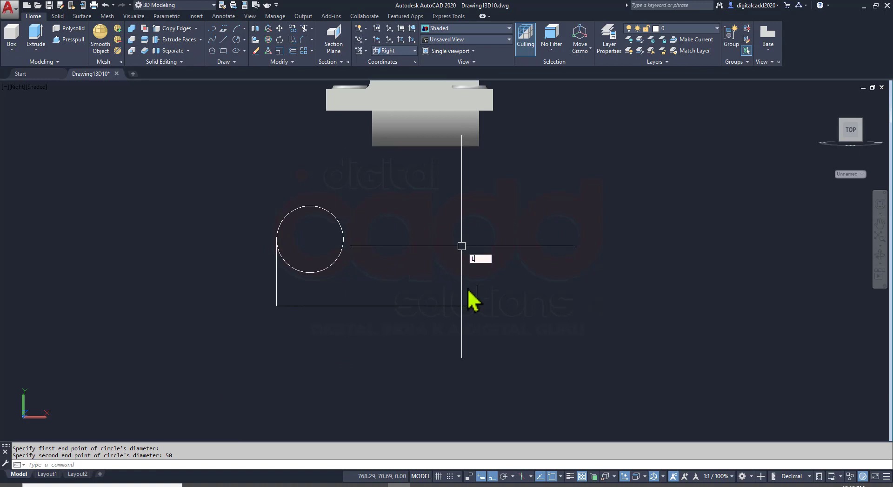
# Draw the sloping edge from the short right edge tangent to the circle
pyautogui.press('Return')
pyautogui.click(477, 284)
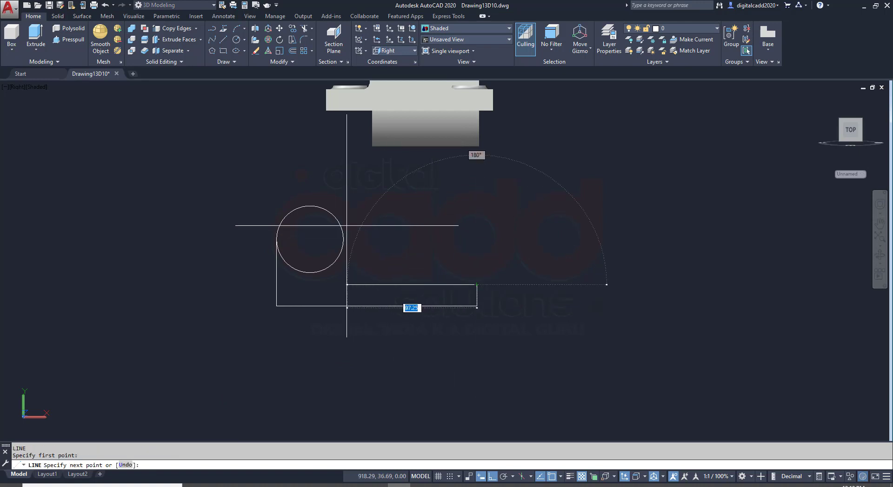
pyautogui.click(325, 209)
pyautogui.press('Escape')
# Add a concentric 25-diameter hole circle at the large circle's center
pyautogui.scroll(3, 347, 260)
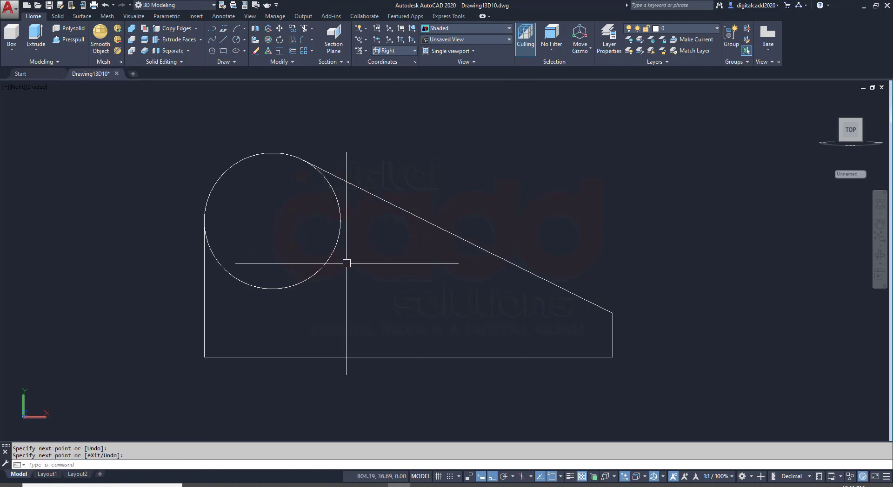
pyautogui.write('c')
pyautogui.press('Return')
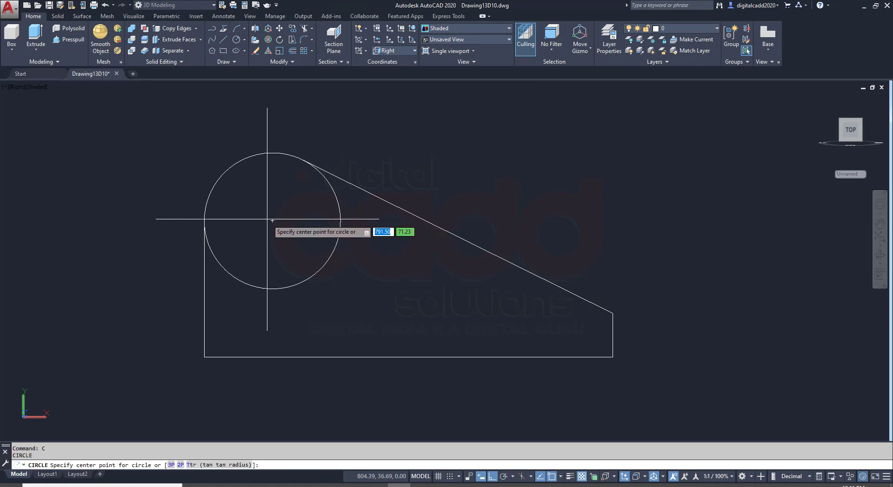
pyautogui.click(273, 221)
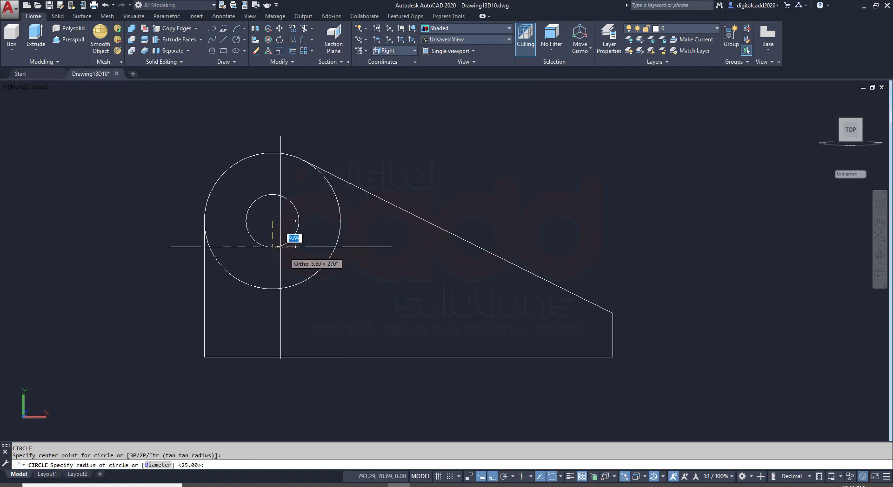
pyautogui.click(262, 485)
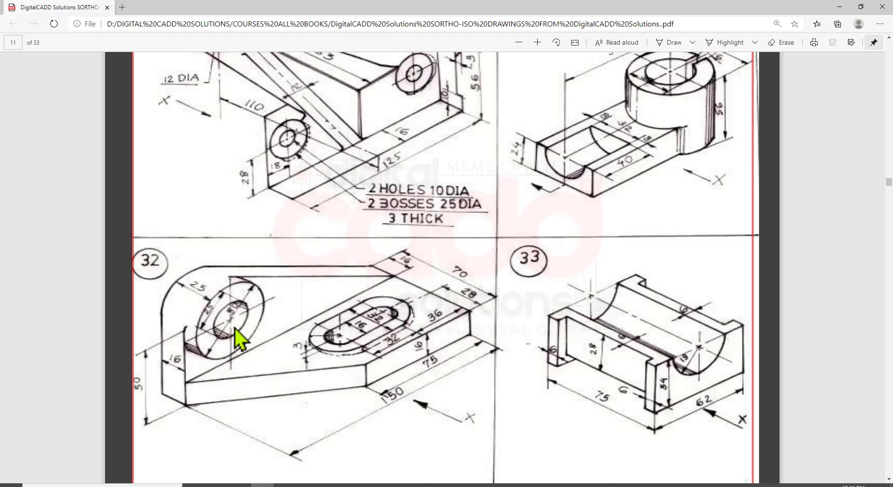
pyautogui.hotkey('alt', 'Tab')
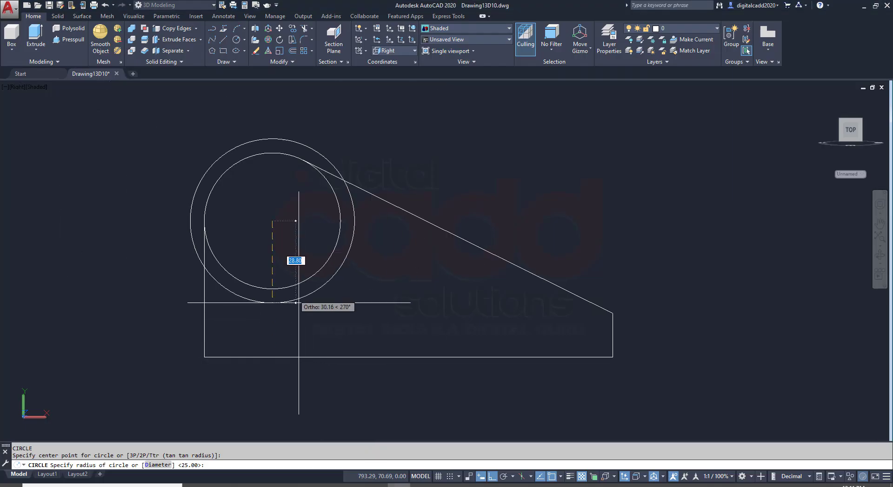
pyautogui.press('Return')
pyautogui.write('25')
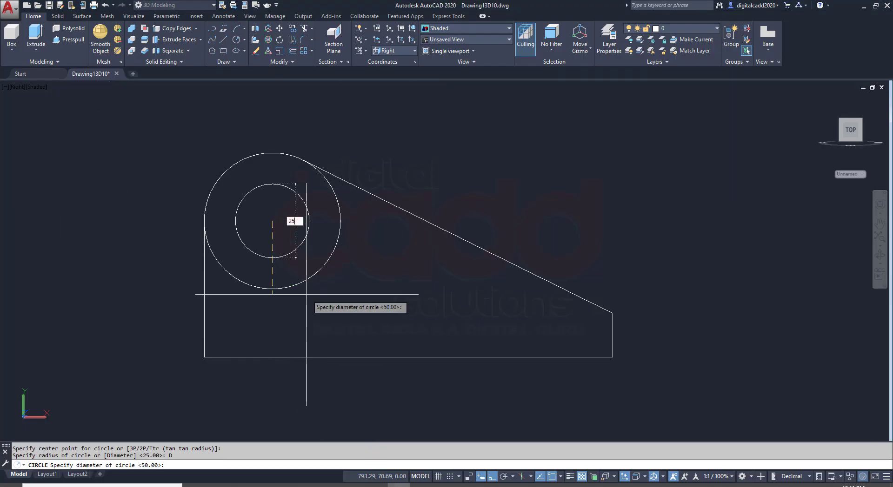
pyautogui.press('Return')
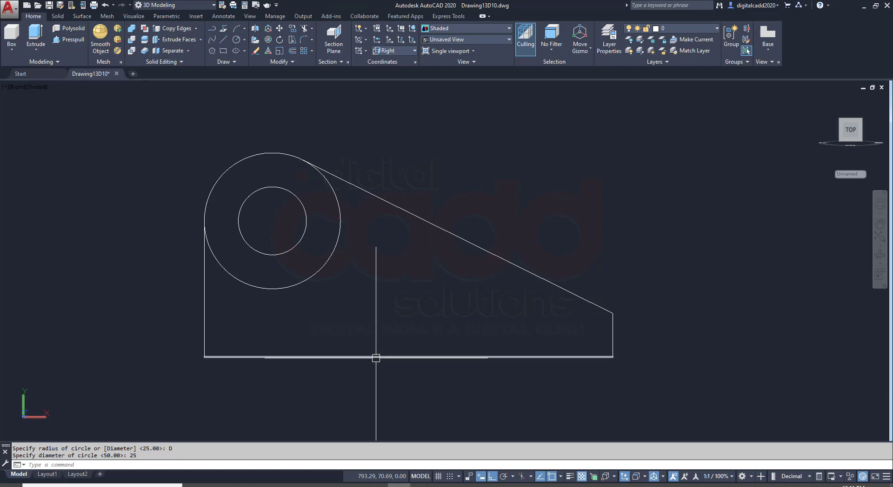
pyautogui.click(17, 87)
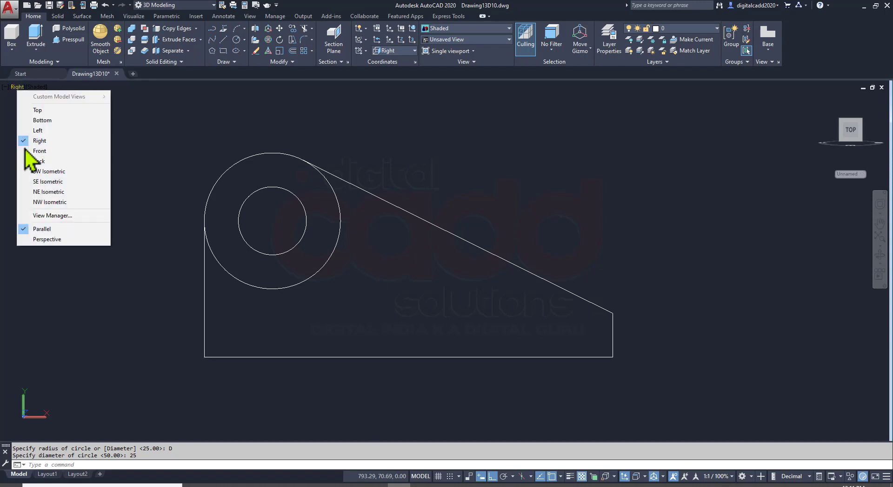
# Switch to SE Isometric and presspull the profile into a 16-thick plate
pyautogui.click(44, 181)
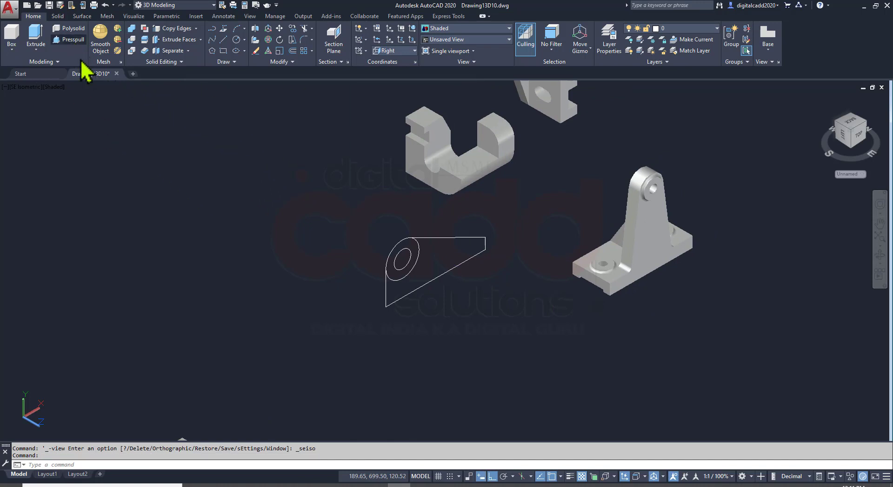
pyautogui.click(69, 39)
pyautogui.scroll(2, 419, 288)
pyautogui.click(446, 279)
pyautogui.scroll(2, 486, 275)
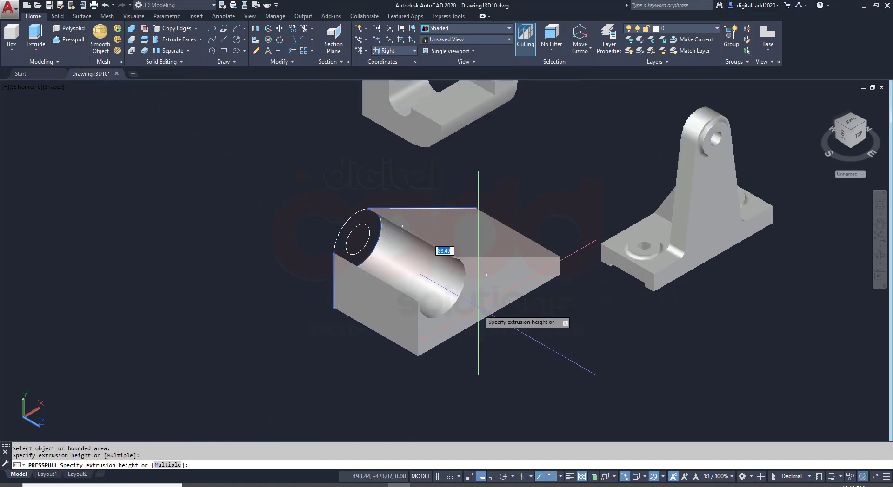
pyautogui.press('Return')
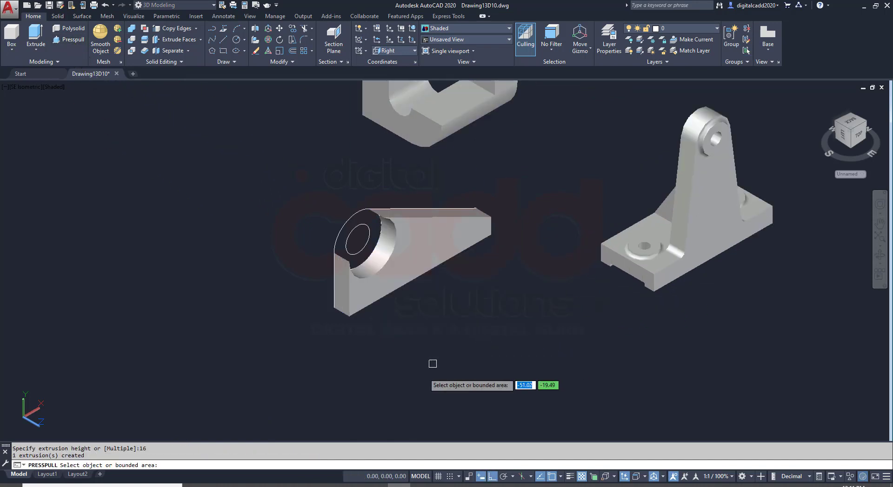
# Pull the 25-diameter hole through the rounded end, then return to Top view
pyautogui.hotkey('alt', 'Tab')
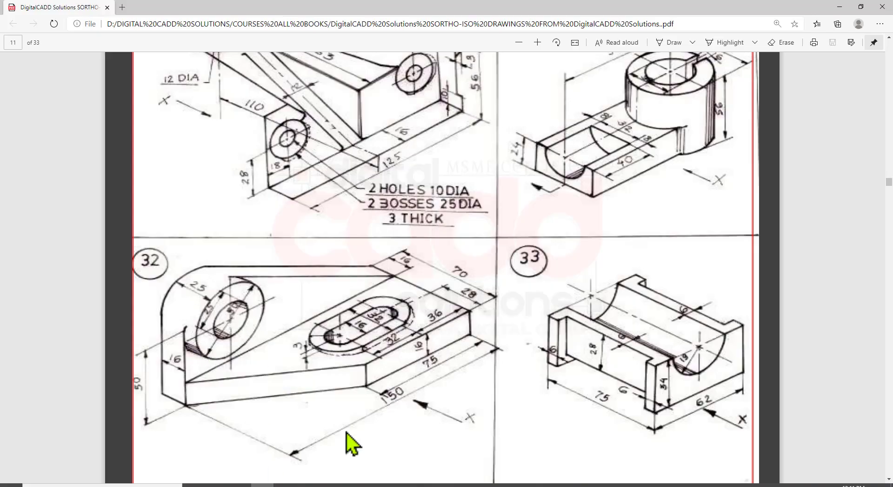
pyautogui.hotkey('alt', 'Tab')
pyautogui.scroll(2, 458, 288)
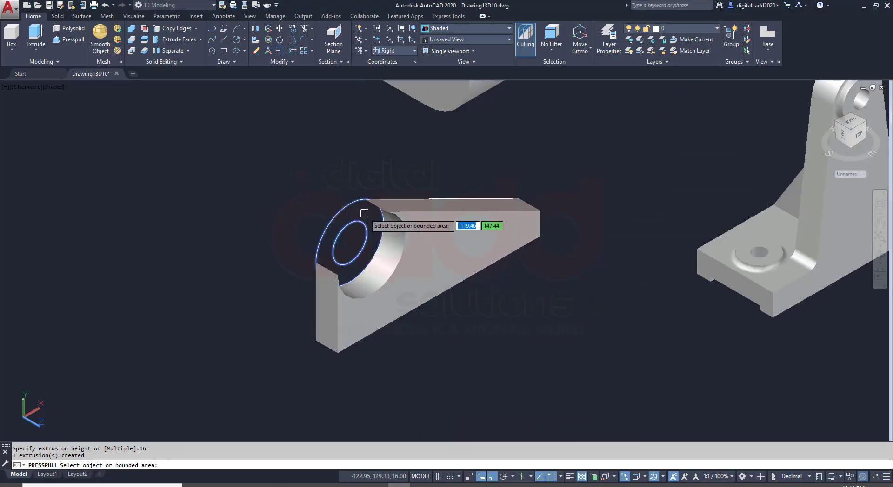
pyautogui.scroll(2, 457, 289)
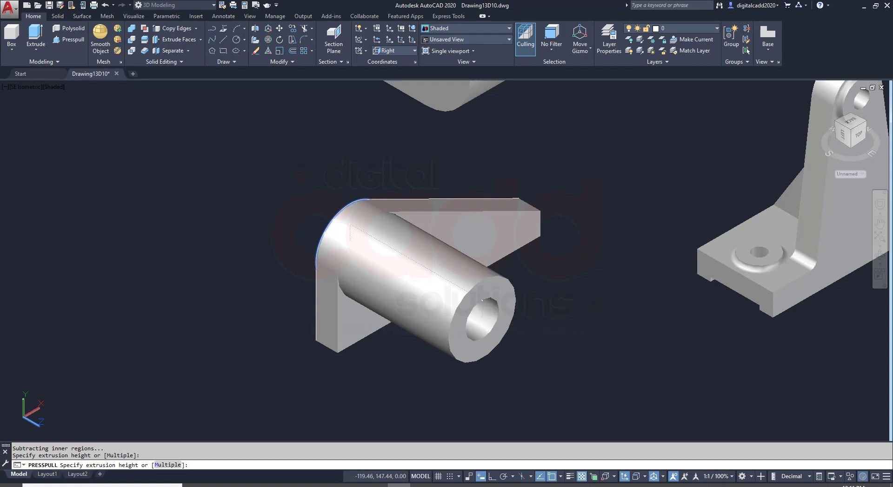
pyautogui.press('Return')
pyautogui.moveTo(473, 326); pyautogui.dragTo(421, 314, button='middle')
pyautogui.press('Return')
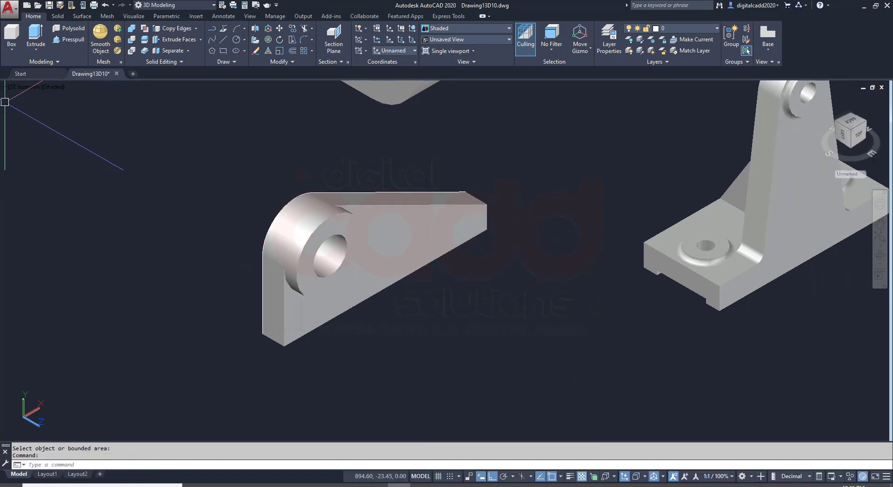
pyautogui.click(26, 87)
pyautogui.click(44, 110)
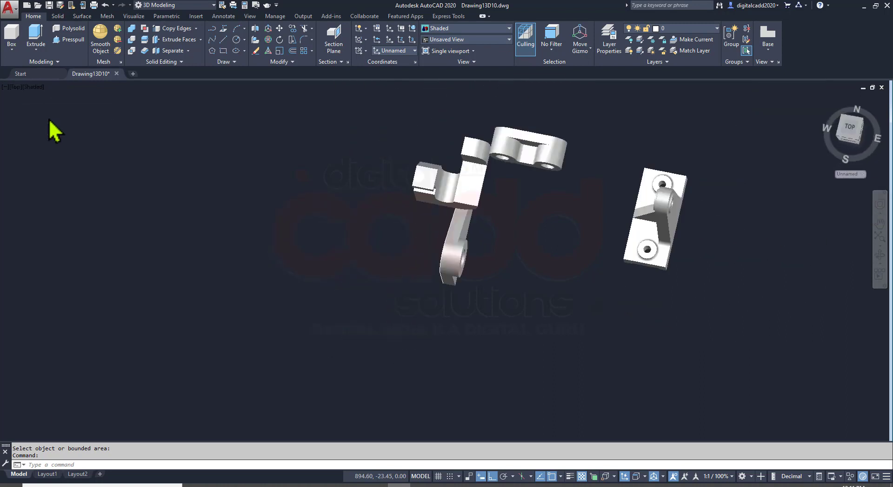
# Move the vertical solid lower in the top-view layout
pyautogui.click(459, 155)
pyautogui.click(419, 183)
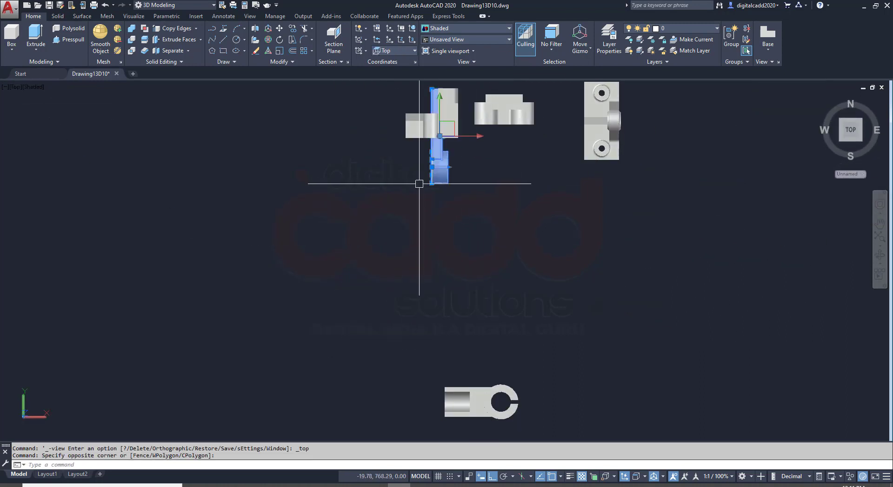
pyautogui.write('m')
pyautogui.press('Return')
pyautogui.click(472, 212)
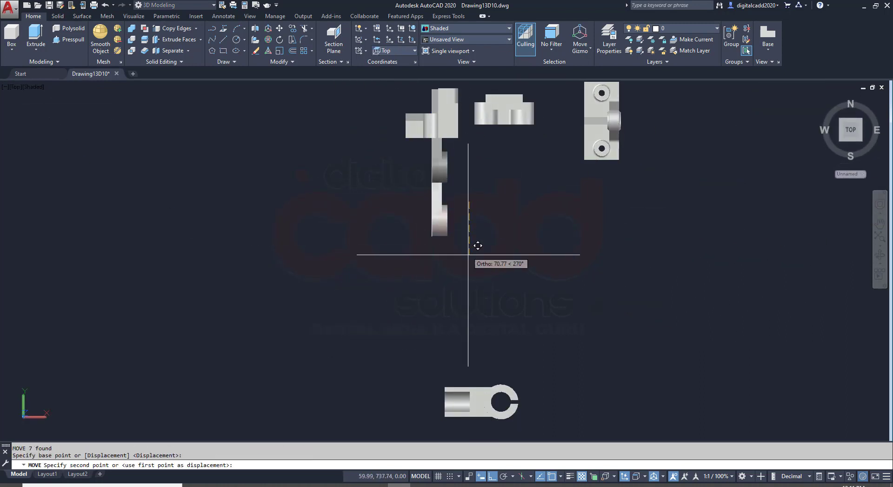
pyautogui.click(479, 310)
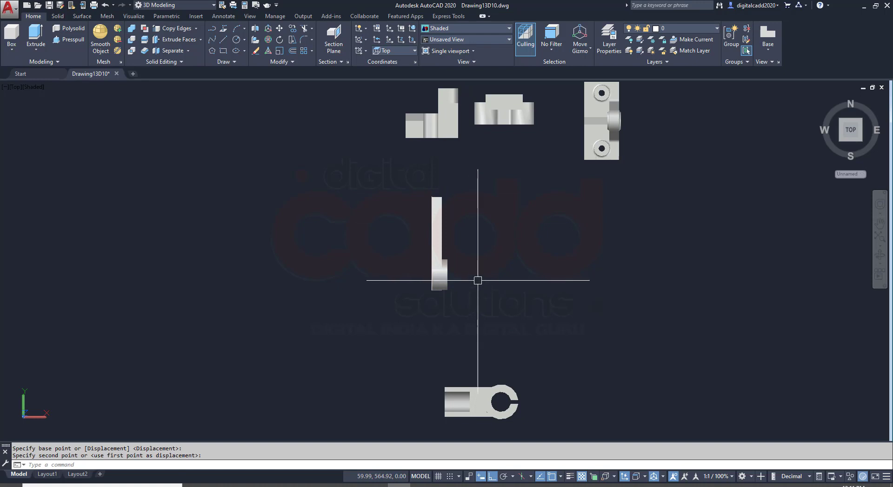
# Orbit the parts into a 3D perspective and drag the pedestal bracket to the right
pyautogui.click(883, 106)
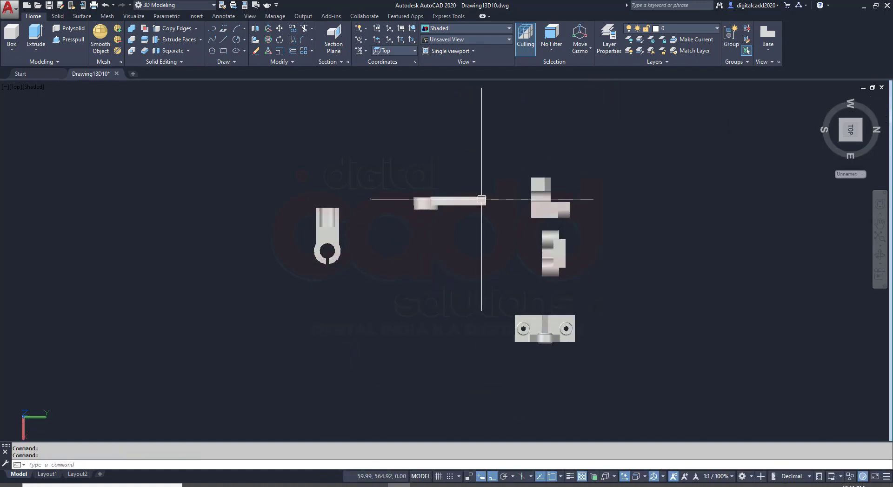
pyautogui.scroll(4, 466, 249)
pyautogui.scroll(4, 466, 249)
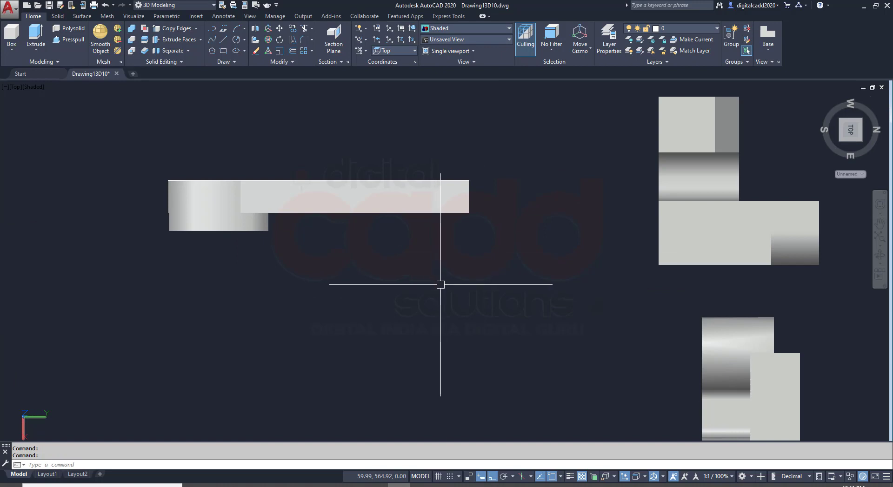
pyautogui.moveTo(440, 284)
pyautogui.keyDown('shift'); pyautogui.mouseDown(button='middle')
pyautogui.moveTo(422, 205)
pyautogui.moveTo(444, 207)
pyautogui.moveTo(373, 201)
pyautogui.mouseUp(button='middle'); pyautogui.keyUp('shift')
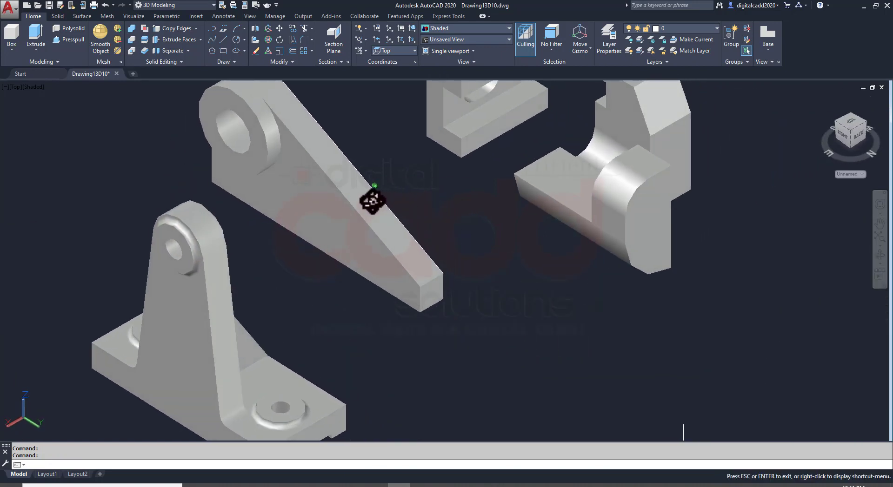
pyautogui.scroll(-2, 328, 318)
pyautogui.click(301, 365)
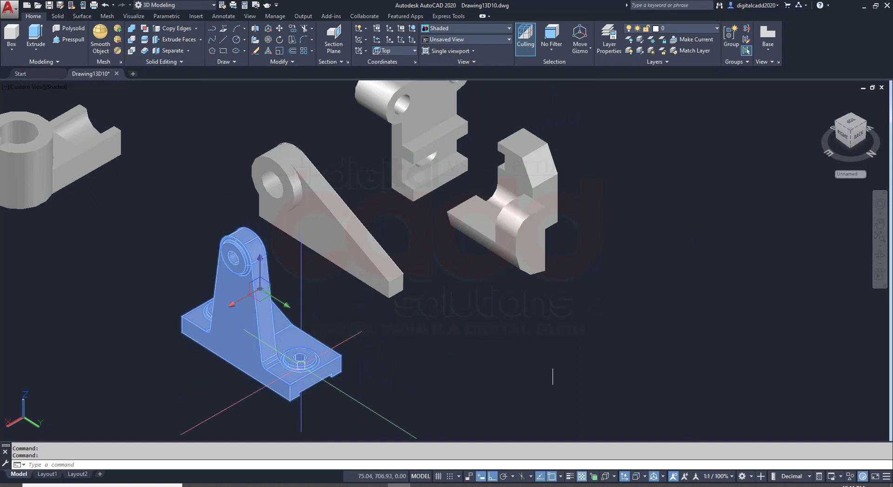
pyautogui.moveTo(301, 365); pyautogui.dragTo(739, 235)
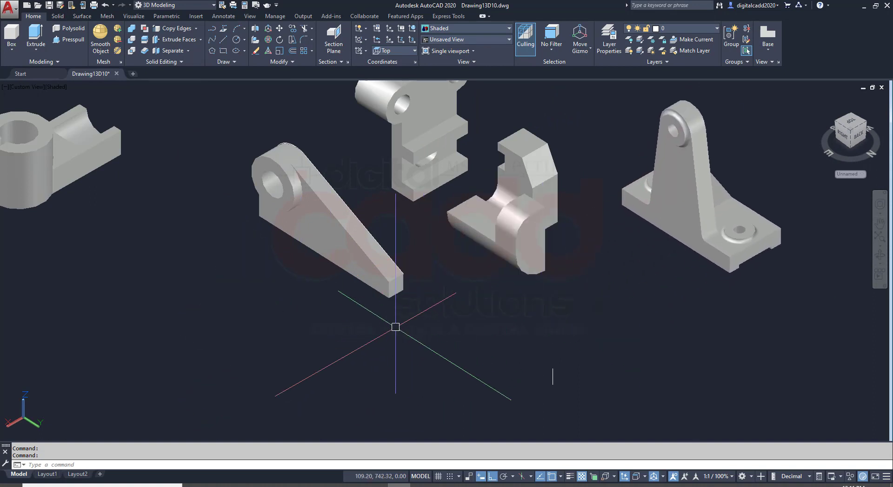
# Start the base outline at the tapered arm's end corner with a 70-long edge
pyautogui.write('l')
pyautogui.press('Return')
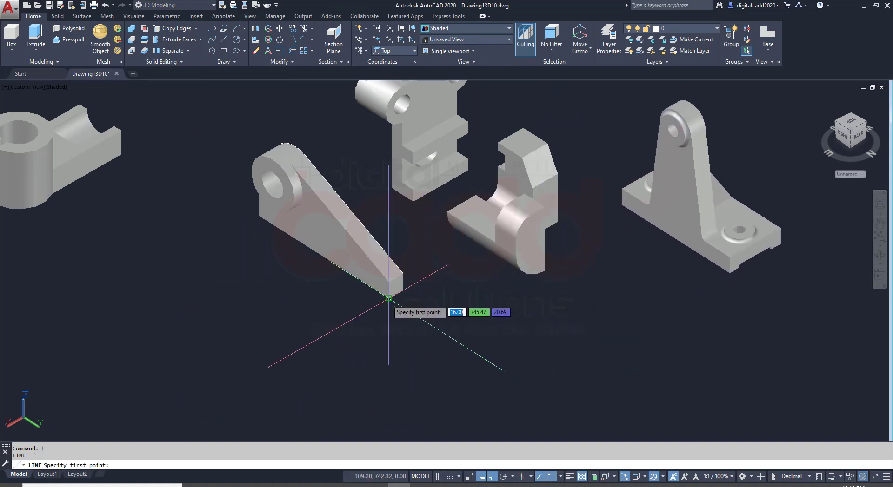
pyautogui.click(265, 485)
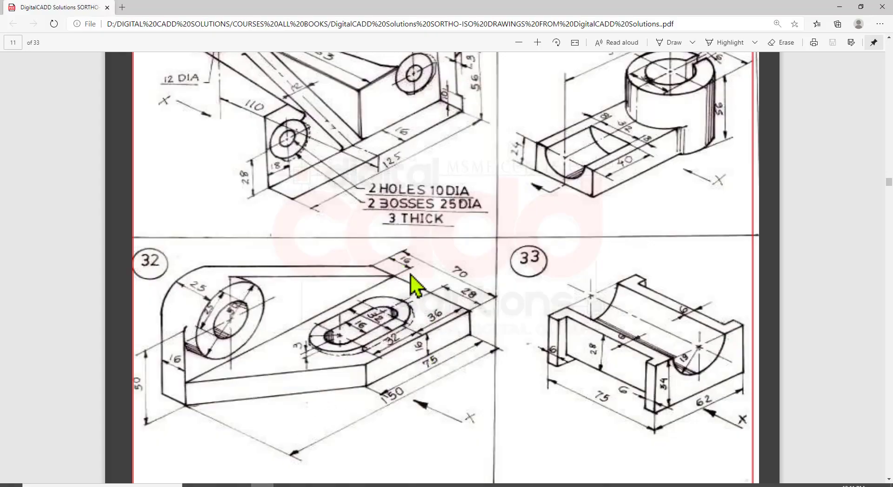
pyautogui.click(265, 485)
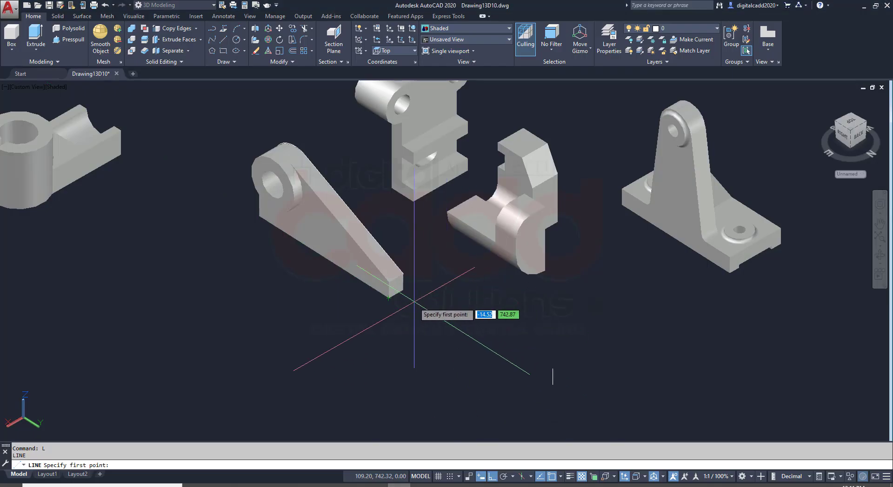
pyautogui.scroll(5, 467, 308)
pyautogui.click(395, 276)
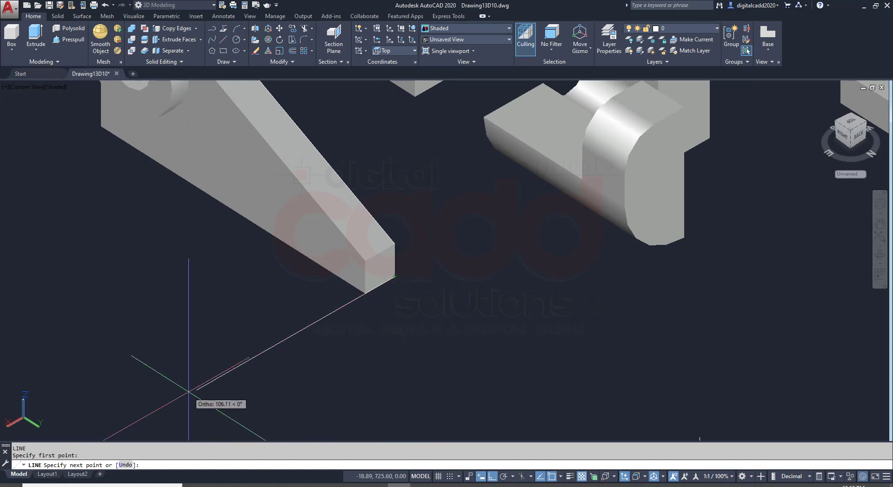
pyautogui.write('70')
pyautogui.press('Return')
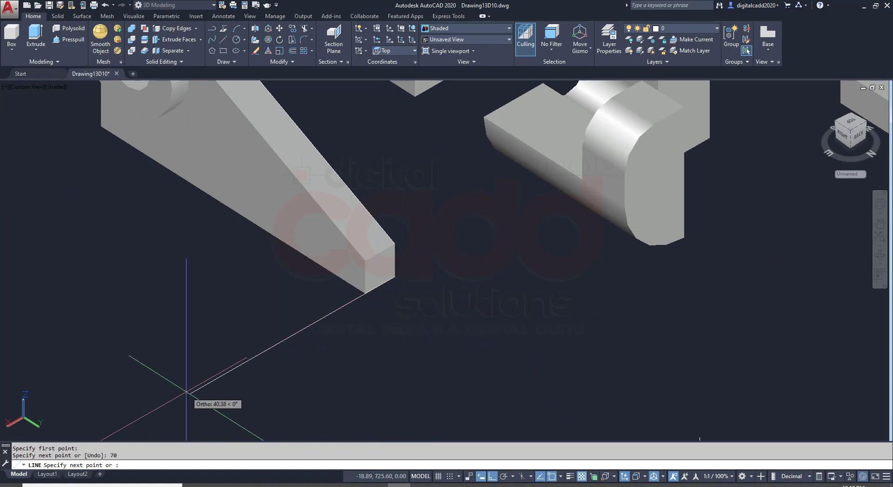
# Add the 75-long edge, finish the outline and orbit to inspect it
pyautogui.scroll(-3, 88, 298)
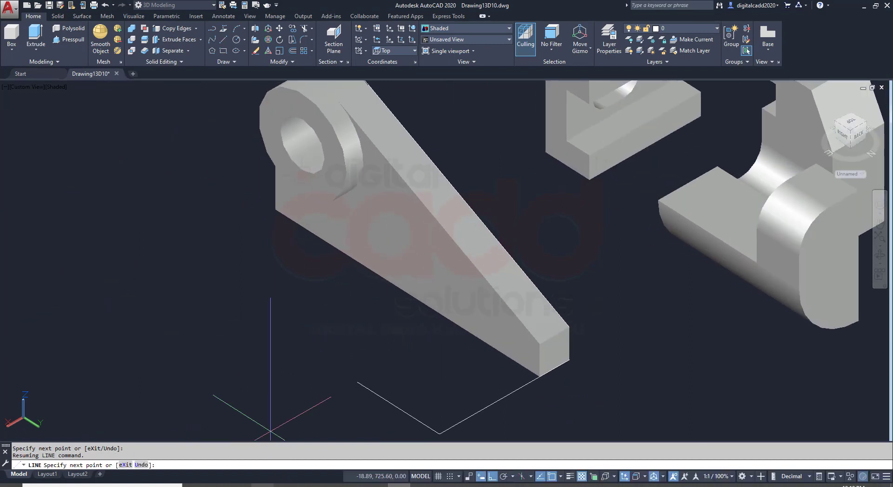
pyautogui.click(263, 485)
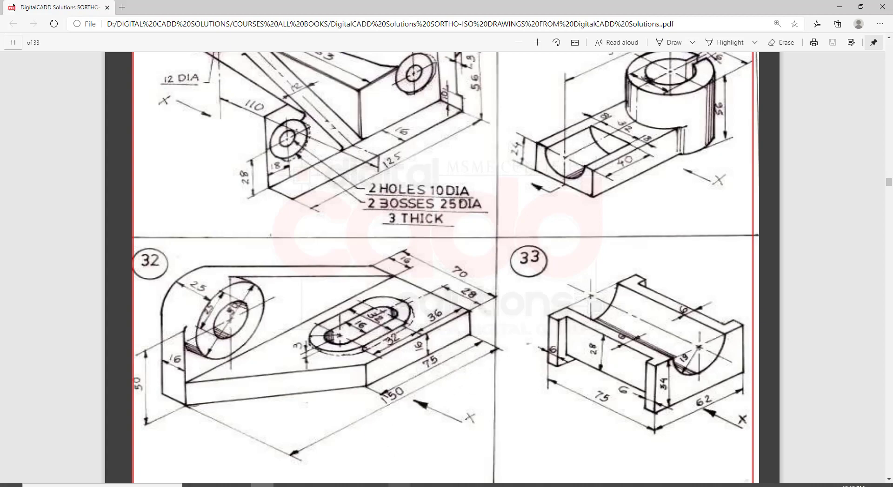
pyautogui.click(399, 485)
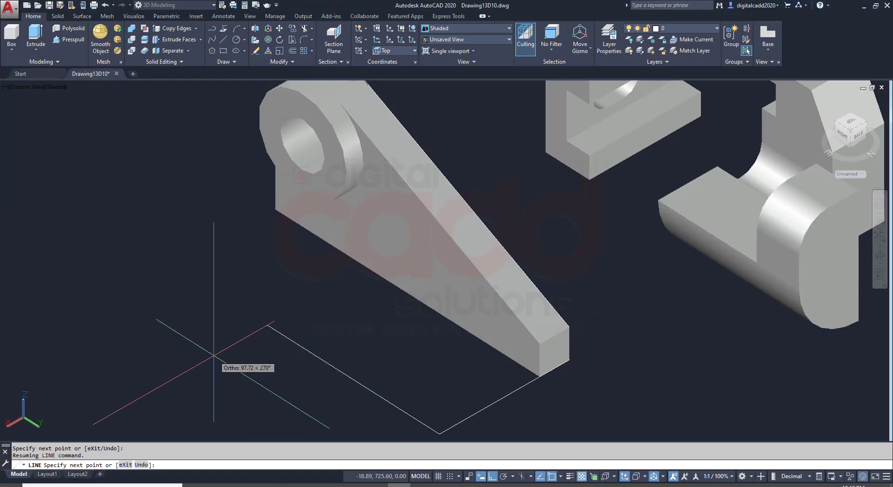
pyautogui.write('75')
pyautogui.press('Return')
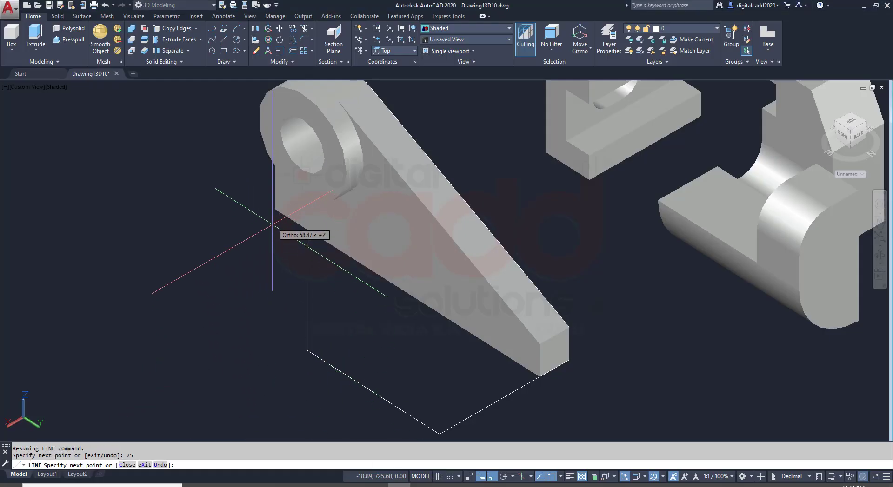
pyautogui.press('Return')
pyautogui.moveTo(356, 364)
pyautogui.mouseDown(button='middle')
pyautogui.moveTo(355, 313)
pyautogui.moveTo(486, 331)
pyautogui.moveTo(420, 312)
pyautogui.moveTo(385, 324)
pyautogui.mouseUp(button='middle')
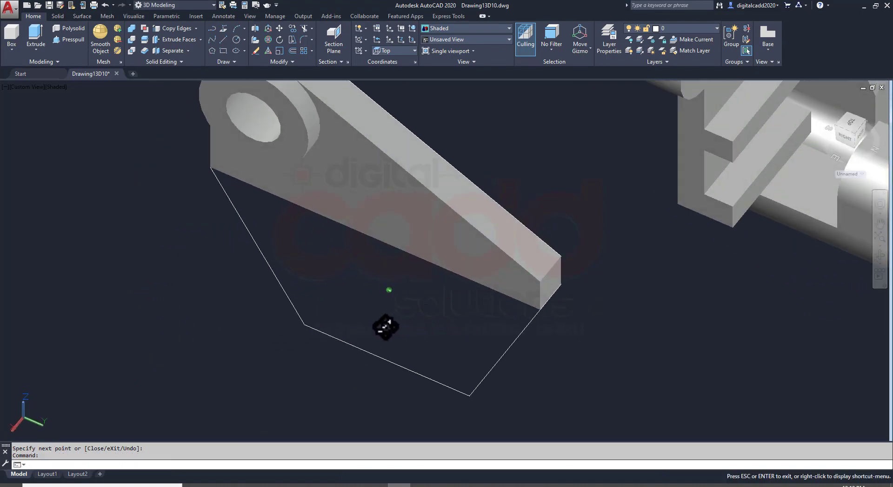
pyautogui.click(263, 485)
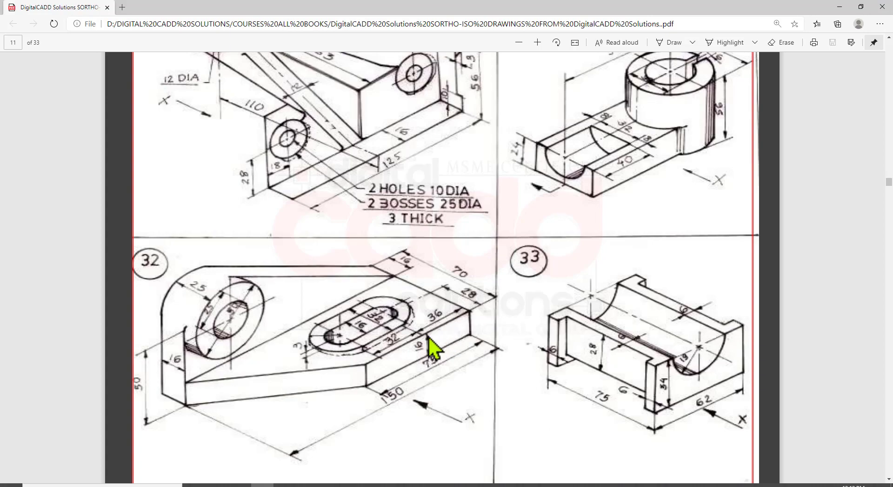
pyautogui.click(397, 485)
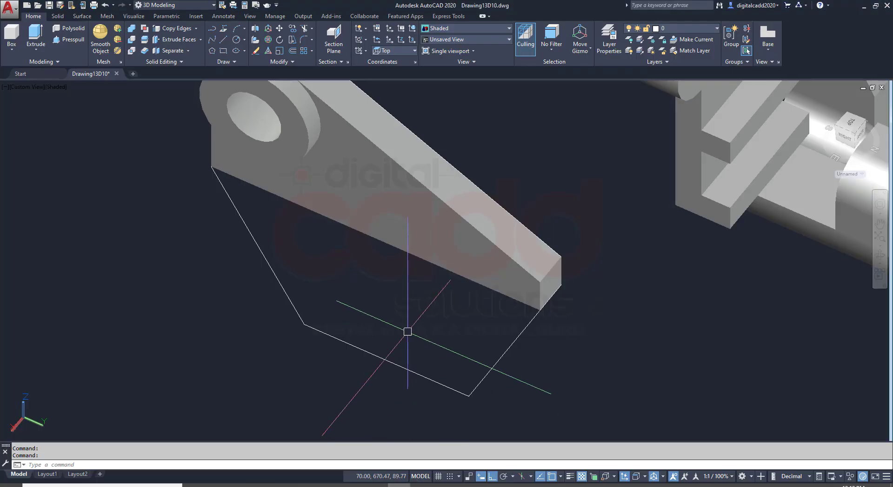
# Offset the right outline edge 36 inward, then that line a further 32
pyautogui.write('0')
pyautogui.press('Return')
pyautogui.write('36')
pyautogui.press('Return')
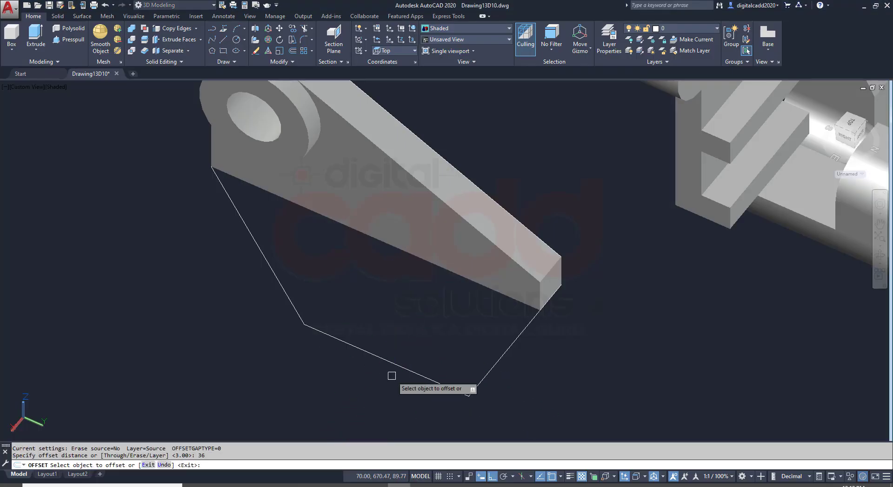
pyautogui.click(502, 352)
pyautogui.click(468, 342)
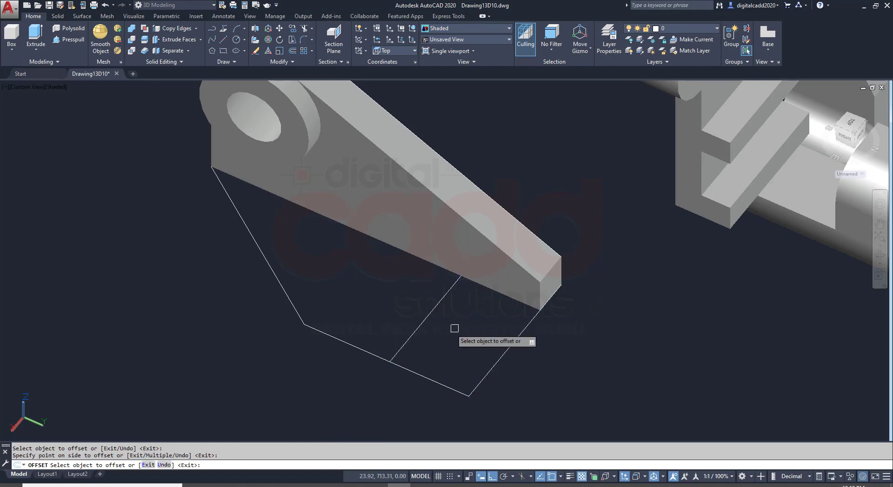
pyautogui.click(424, 320)
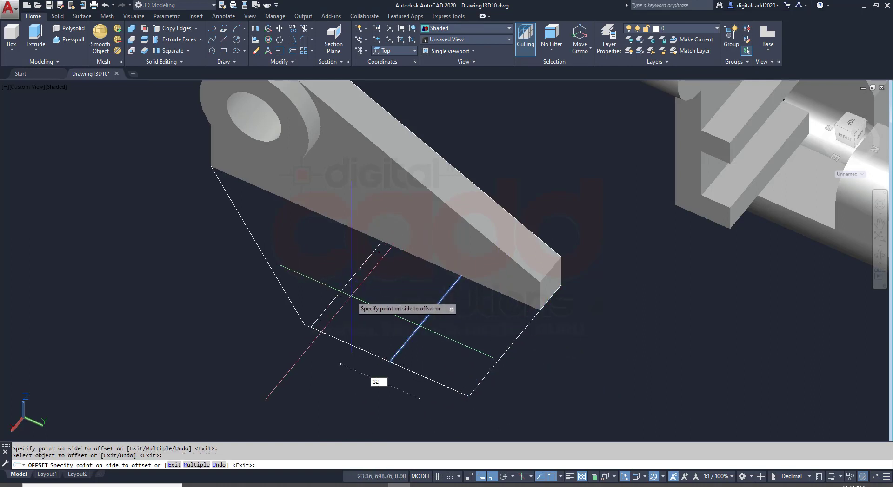
pyautogui.press('Return')
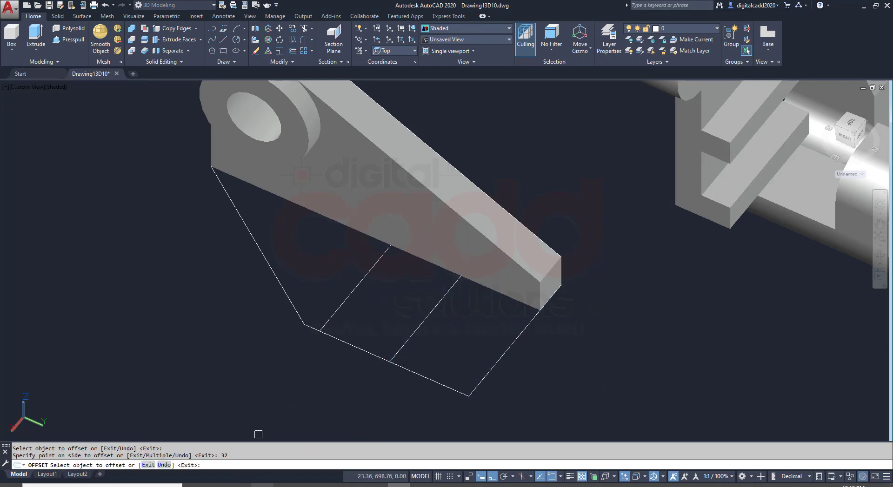
# Offset the bottom outline edge 28 inward
pyautogui.hotkey('alt', 'Tab')
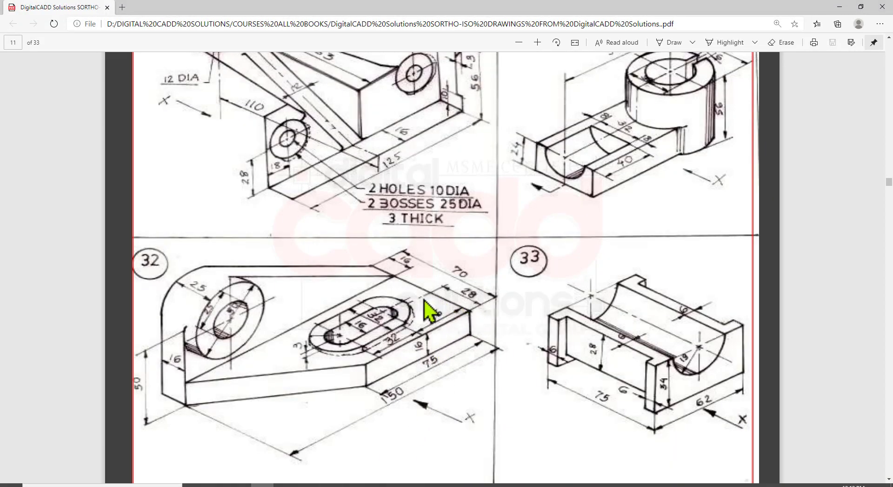
pyautogui.hotkey('alt', 'Tab')
pyautogui.click(409, 372)
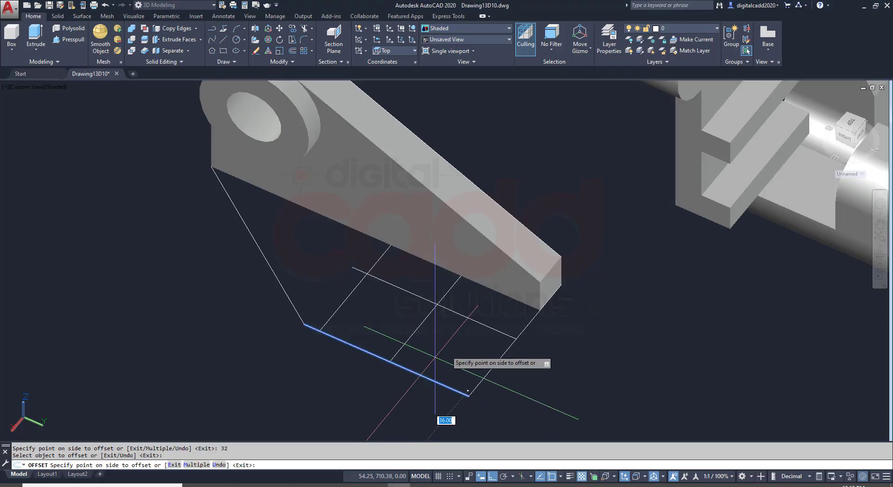
pyautogui.write('8')
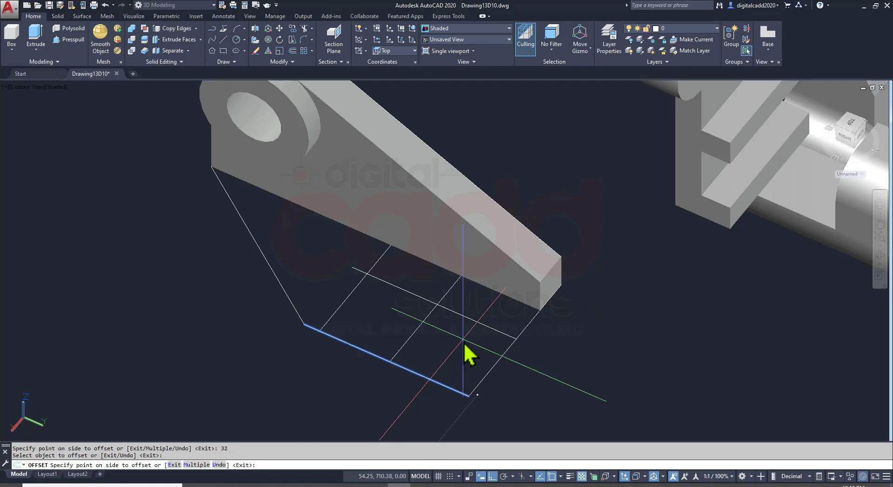
pyautogui.press('Return')
pyautogui.press('Return')
pyautogui.write('c')
pyautogui.press('Return')
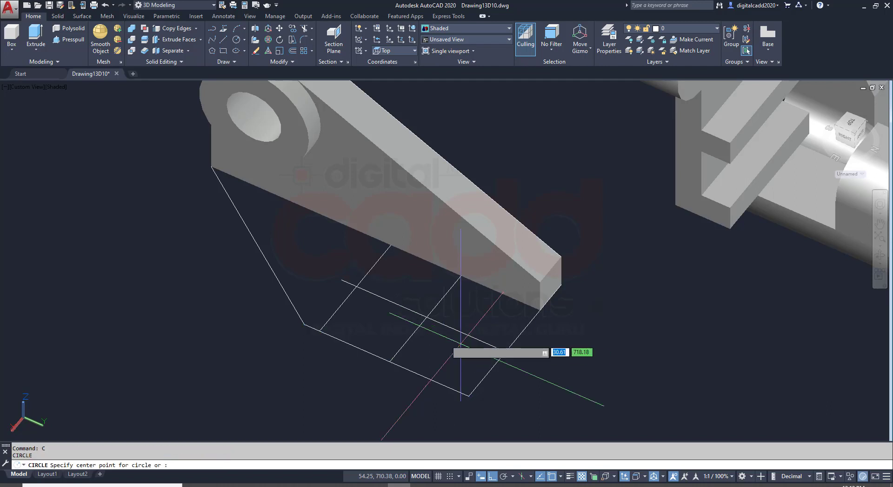
# Draw two 32-diameter circles centred on the offset line intersections
pyautogui.click(427, 317)
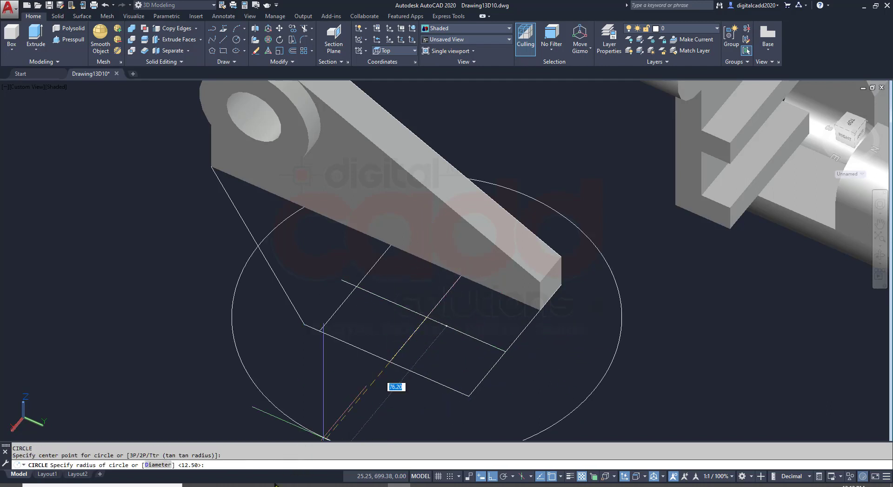
pyautogui.hotkey('alt', 'Tab')
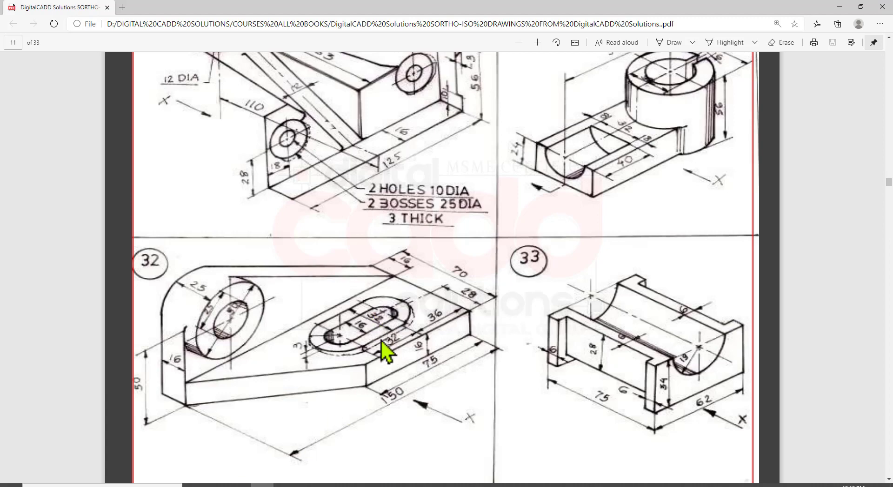
pyautogui.hotkey('alt', 'Tab')
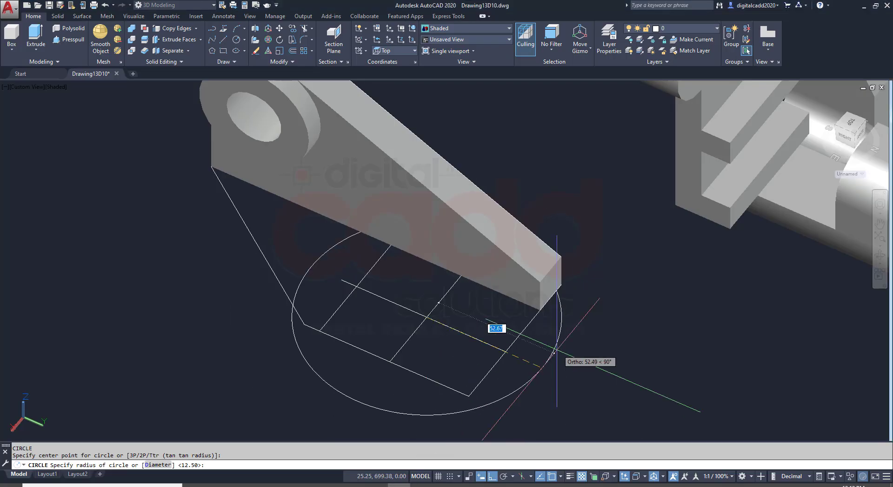
pyautogui.press('Return')
pyautogui.write('32')
pyautogui.press('Return')
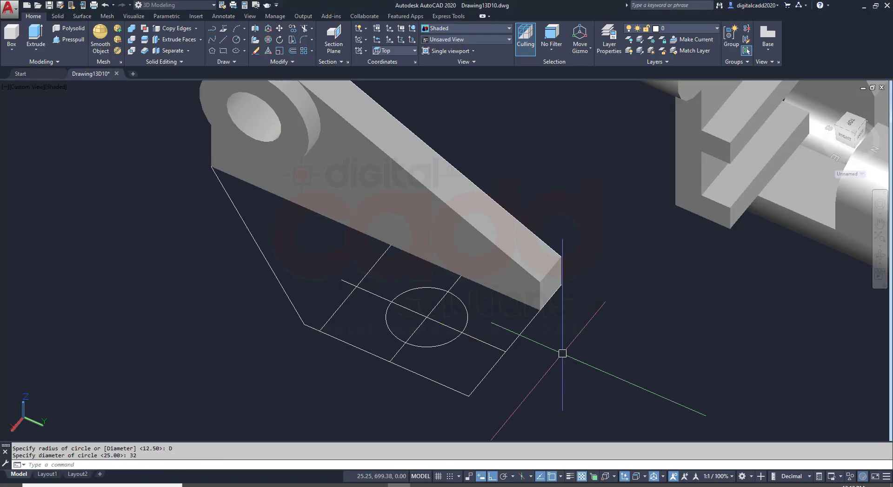
pyautogui.press('Return')
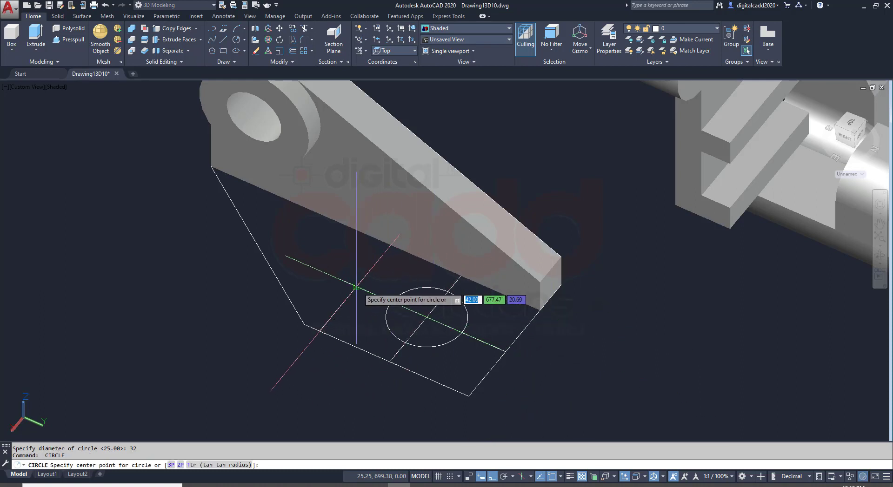
pyautogui.click(357, 288)
pyautogui.press('Return')
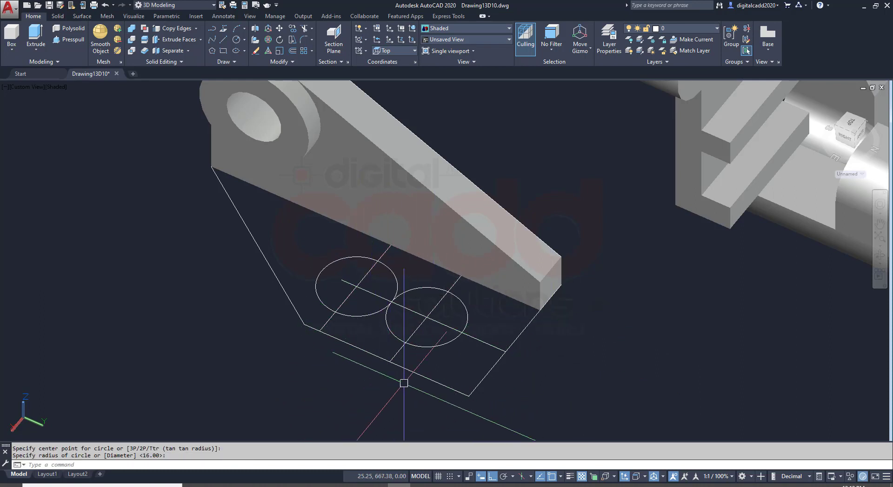
# Draw construction lines between the circle centres, then delete the three helper lines
pyautogui.write('l')
pyautogui.press('Return')
pyautogui.click(356, 287)
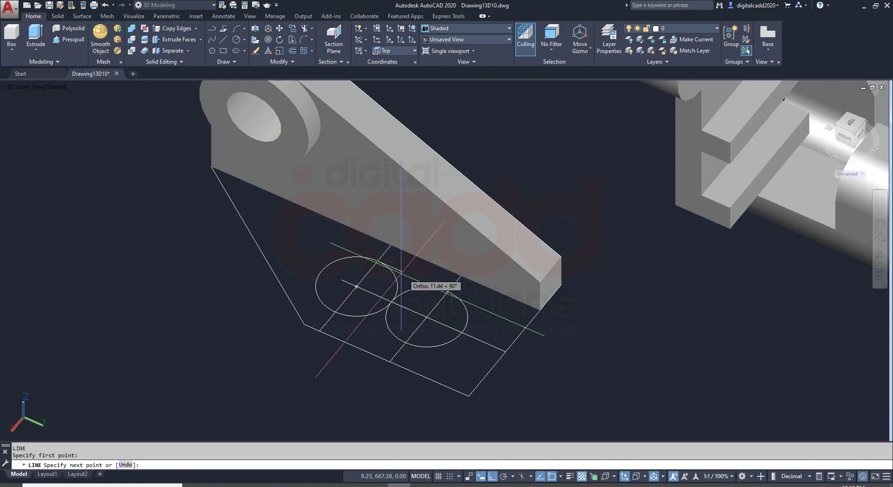
pyautogui.write('20')
pyautogui.press('Return')
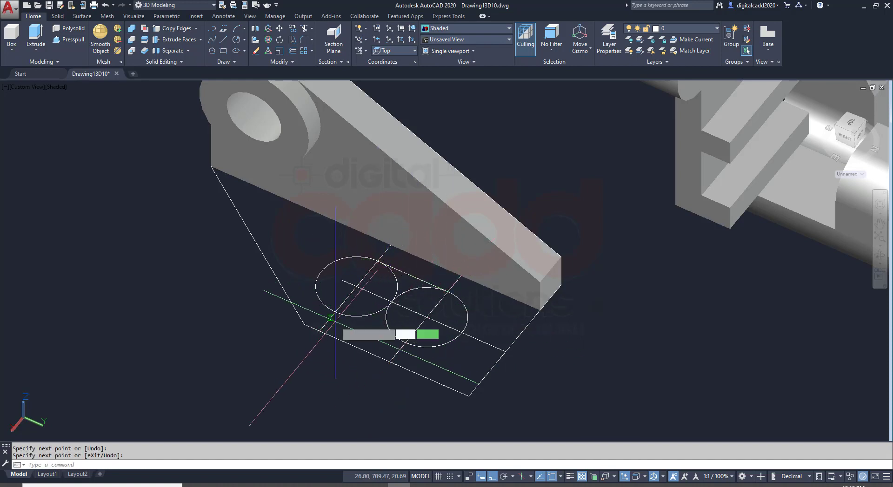
pyautogui.press('Return')
pyautogui.press('Return')
pyautogui.click(340, 317)
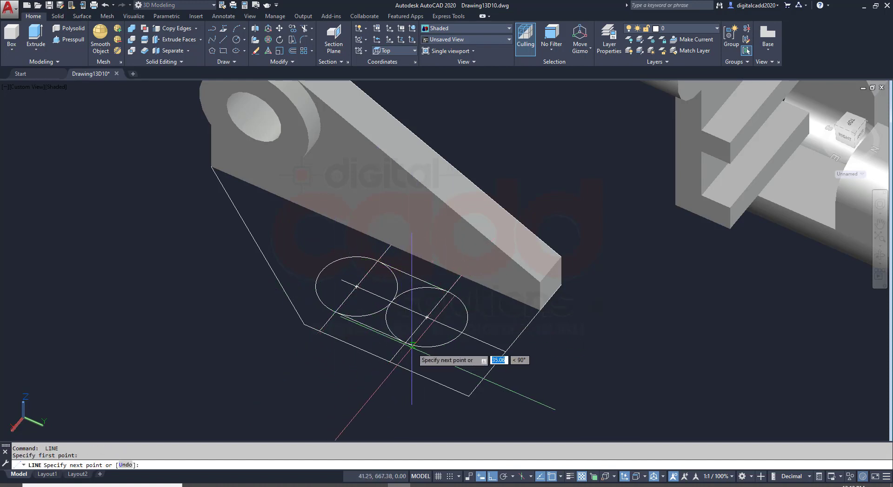
pyautogui.press('Return')
pyautogui.press('Return')
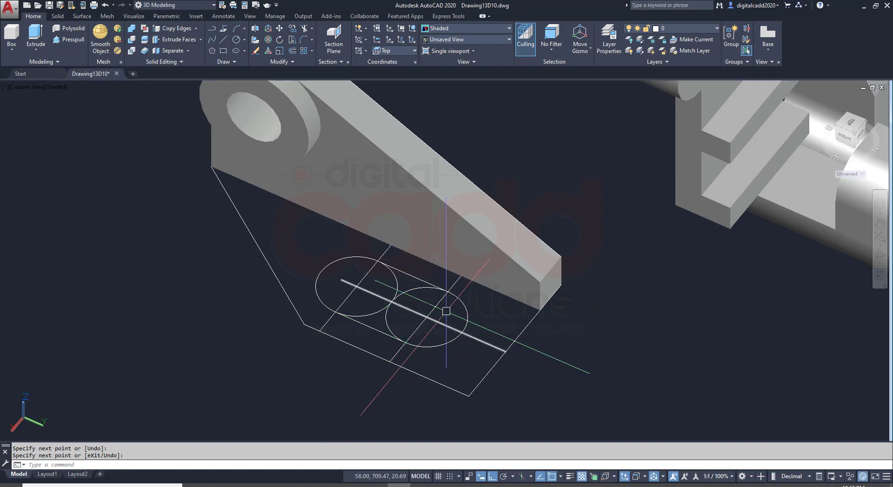
pyautogui.moveTo(446, 311); pyautogui.dragTo(425, 316)
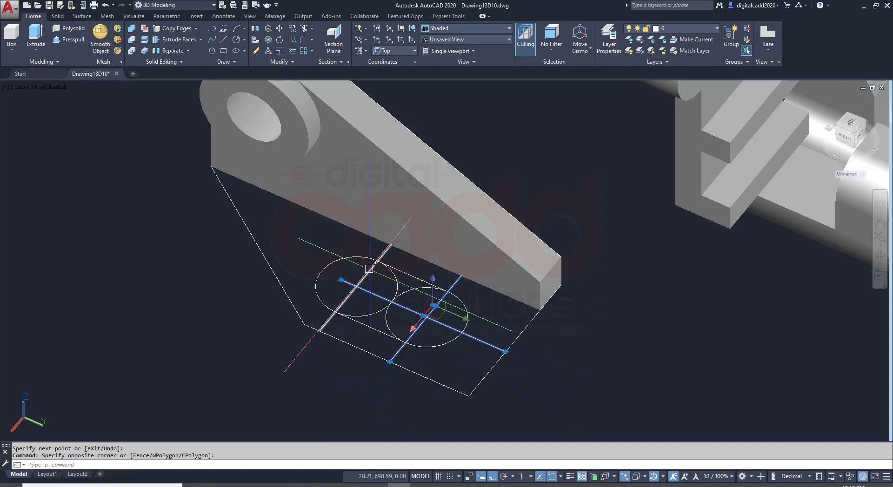
pyautogui.click(369, 269)
pyautogui.press('Delete')
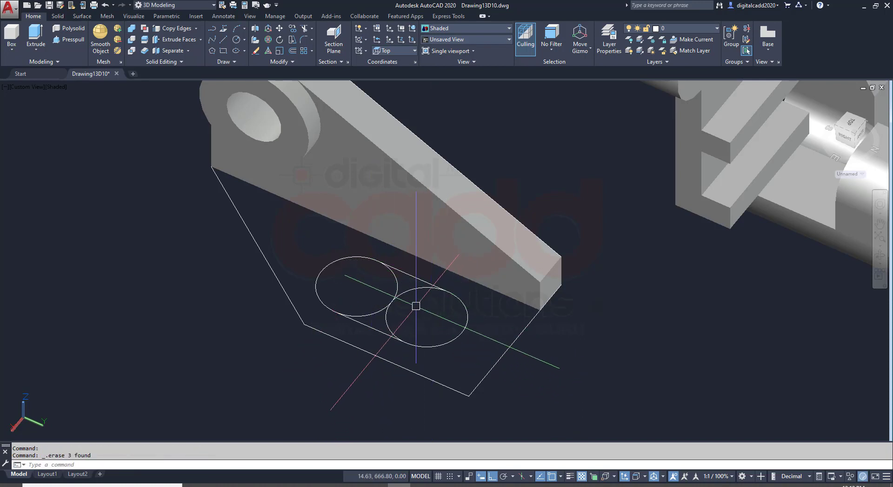
pyautogui.write('TR')
# Trim the inner circle arcs to leave a closed rounded slot outline
pyautogui.press('Return')
pyautogui.press('Return')
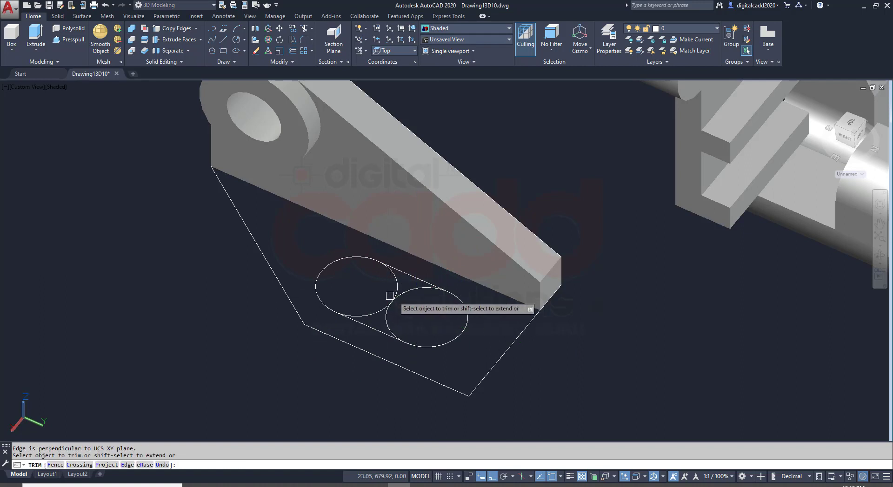
pyautogui.scroll(3, 408, 293)
pyautogui.click(407, 281)
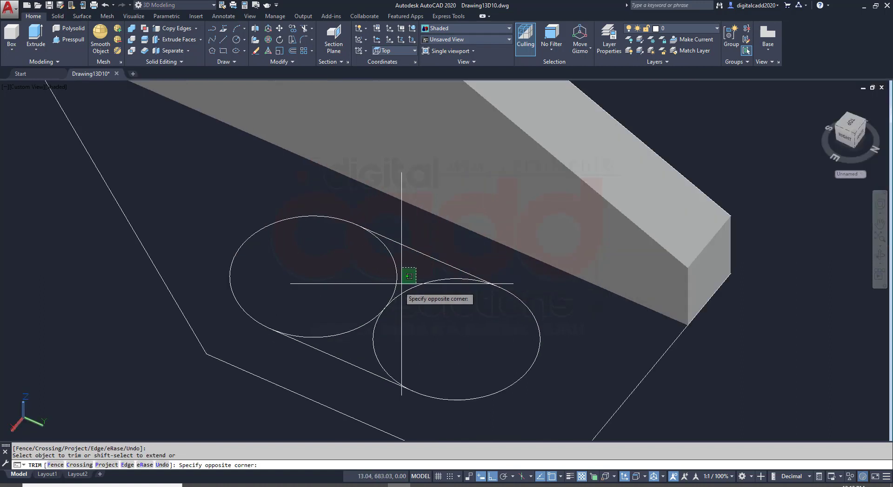
pyautogui.click(379, 303)
pyautogui.click(407, 292)
pyautogui.click(370, 327)
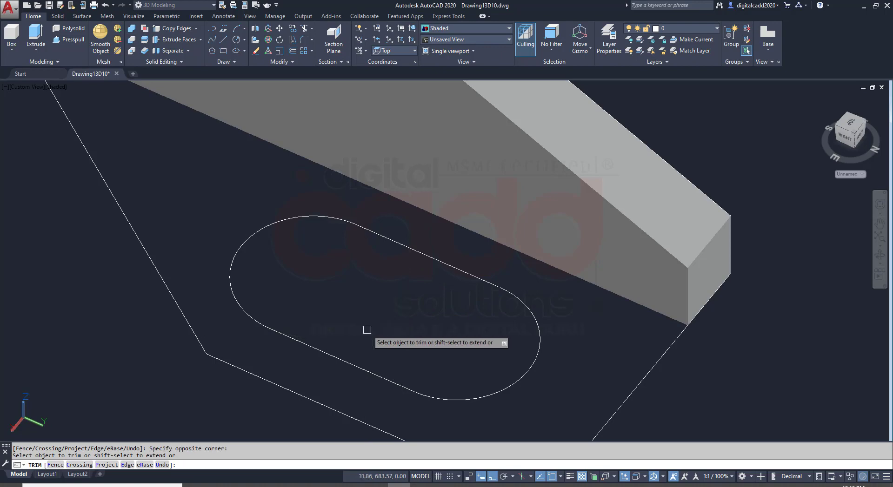
pyautogui.press('Escape')
pyautogui.scroll(-5, 374, 325)
pyautogui.keyDown('shift'); pyautogui.moveTo(373, 324); pyautogui.dragTo(358, 299, button='middle'); pyautogui.keyUp('shift')
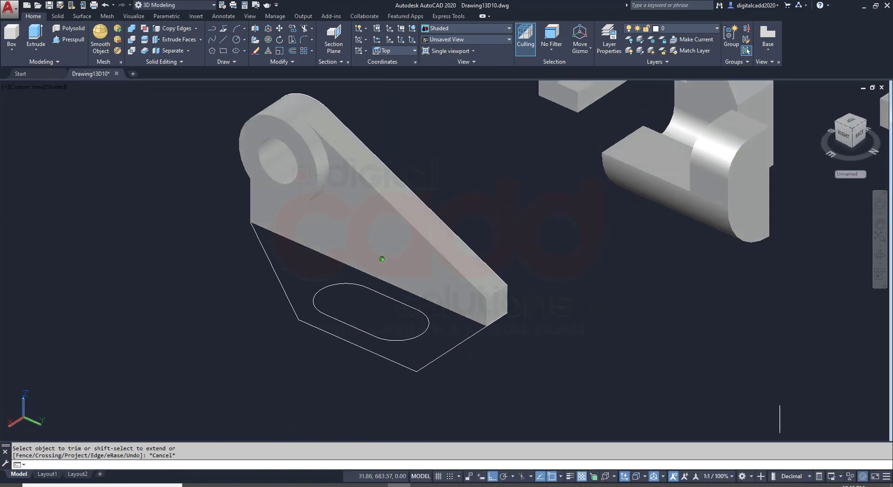
# Set a new Z-axis UCS with its origin at the part corner
pyautogui.click(399, 38)
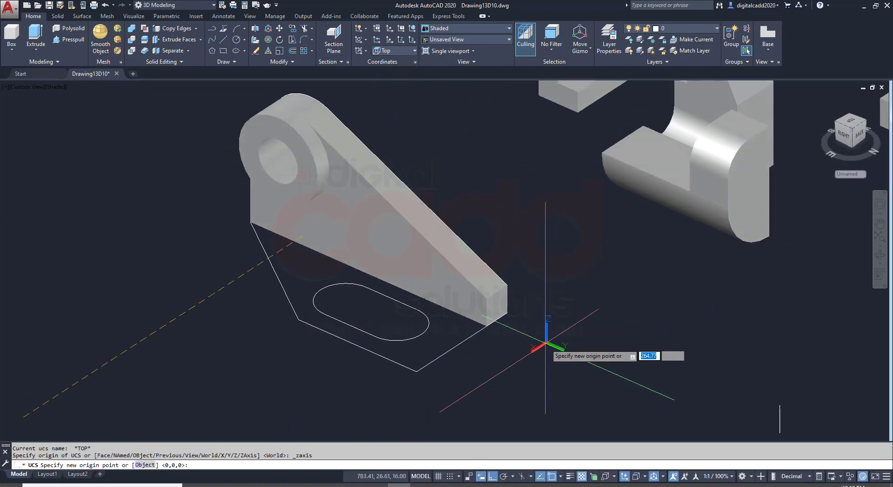
pyautogui.click(510, 312)
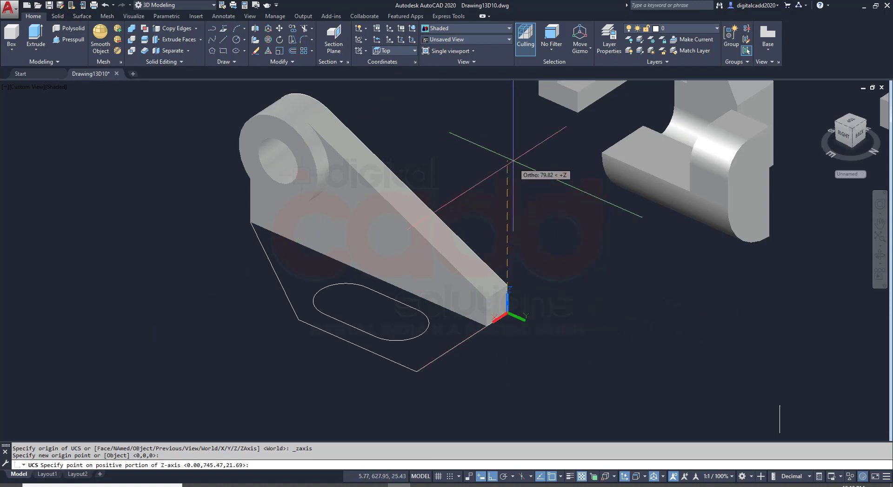
pyautogui.click(512, 175)
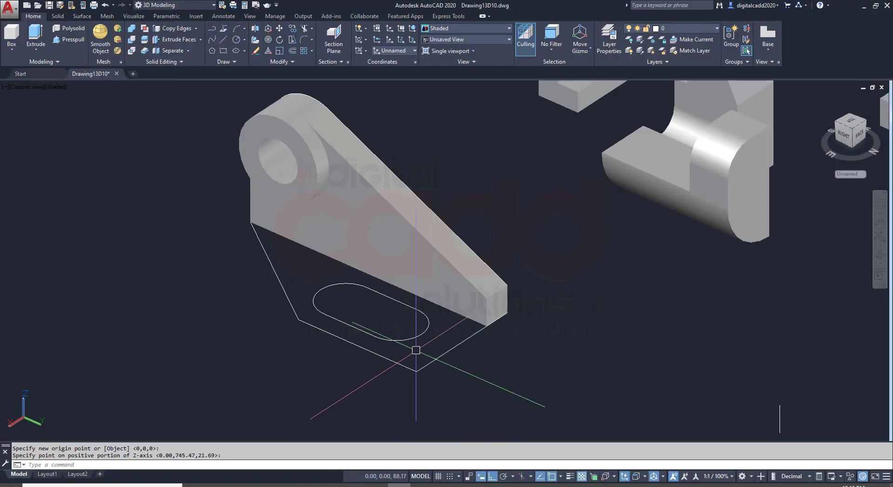
pyautogui.scroll(1, 412, 352)
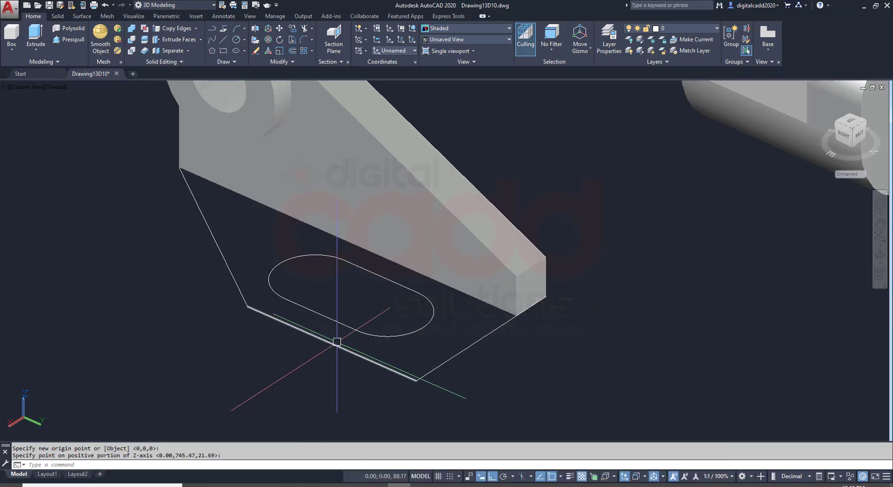
# Join the slot's three pieces into one outline
pyautogui.press('Return')
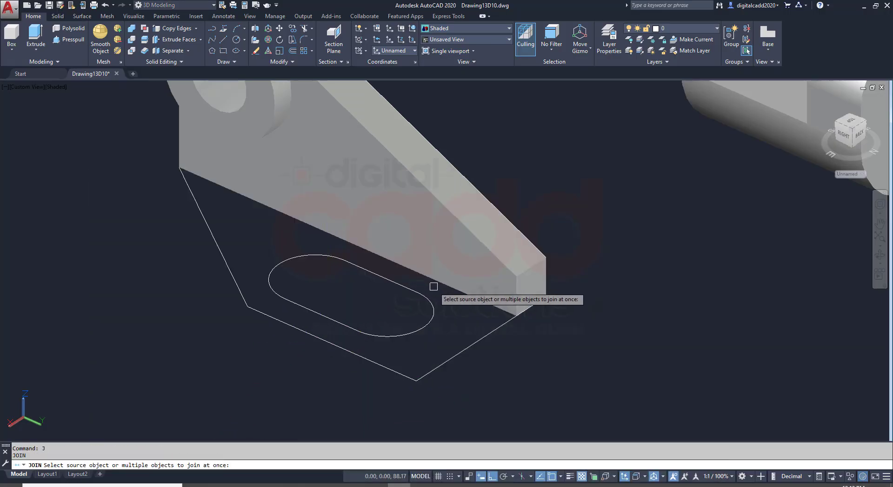
pyautogui.click(434, 287)
pyautogui.click(352, 338)
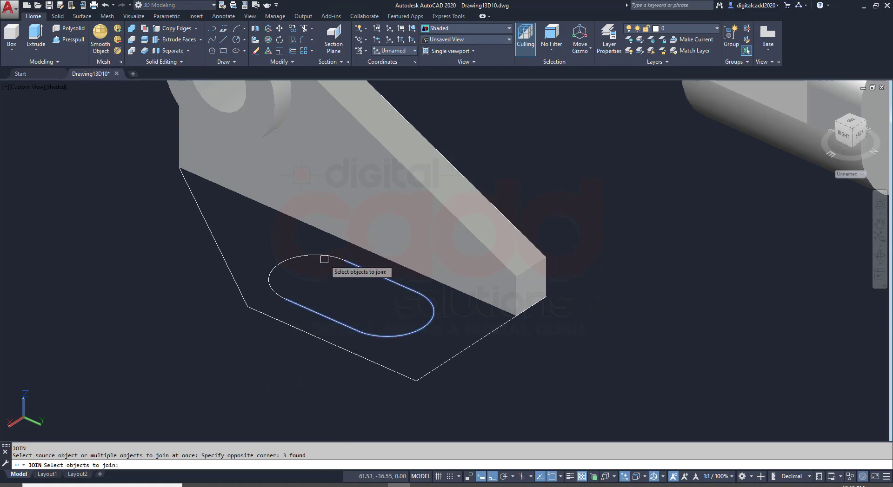
pyautogui.press('Return')
# Offset the slot outline 8 inward to create the inner slot
pyautogui.write('o')
pyautogui.press('Return')
pyautogui.write('8')
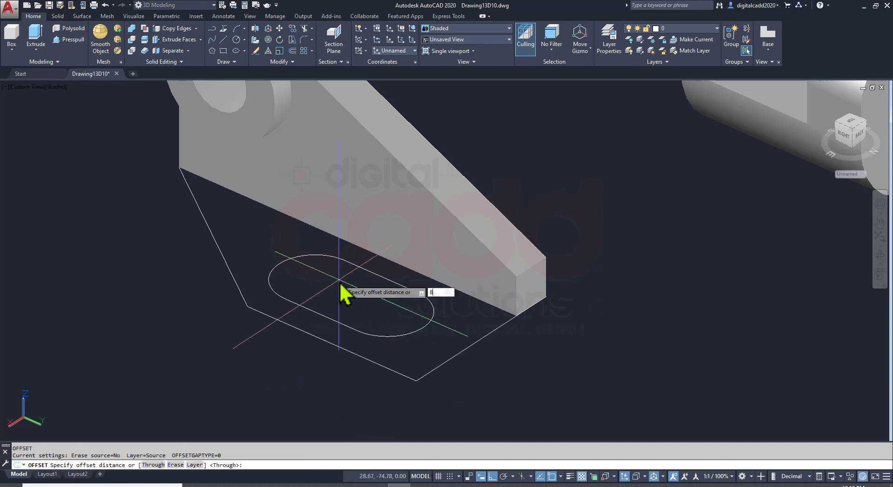
pyautogui.press('Return')
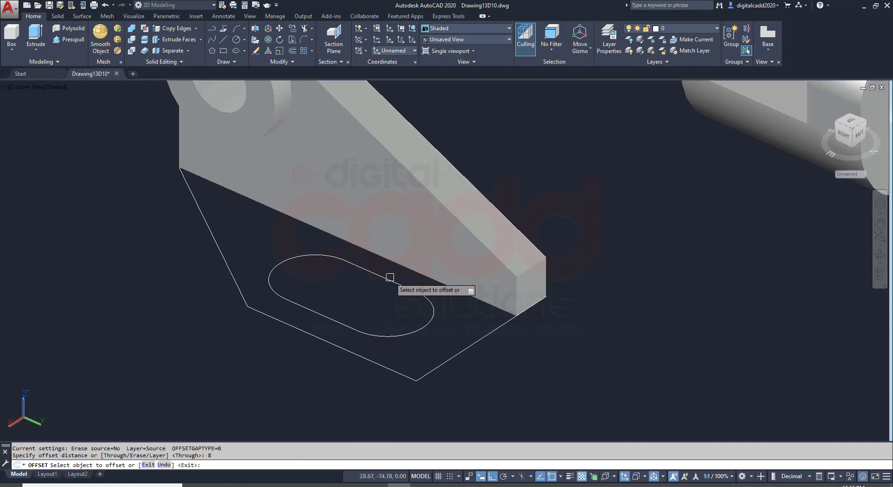
pyautogui.click(379, 276)
pyautogui.click(351, 295)
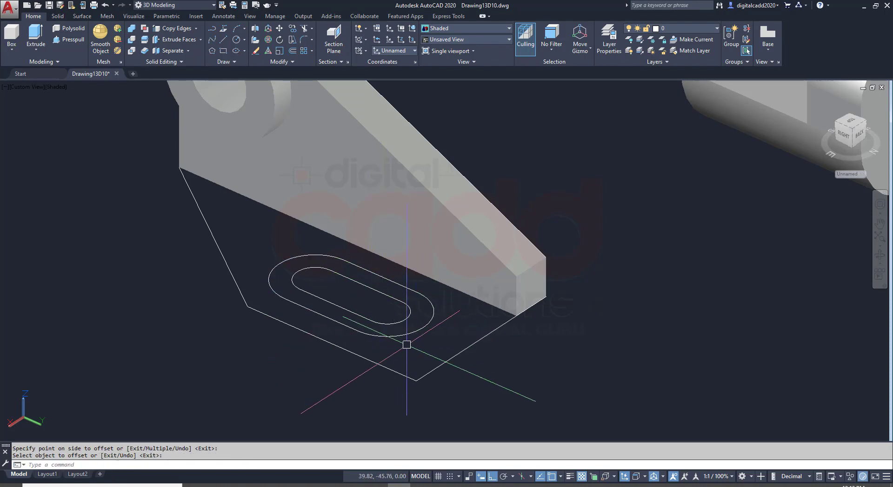
pyautogui.moveTo(409, 342)
pyautogui.keyDown('shift'); pyautogui.mouseDown(button='middle')
pyautogui.moveTo(439, 339)
pyautogui.moveTo(408, 342)
pyautogui.mouseUp(button='middle'); pyautogui.keyUp('shift')
pyautogui.press('Escape')
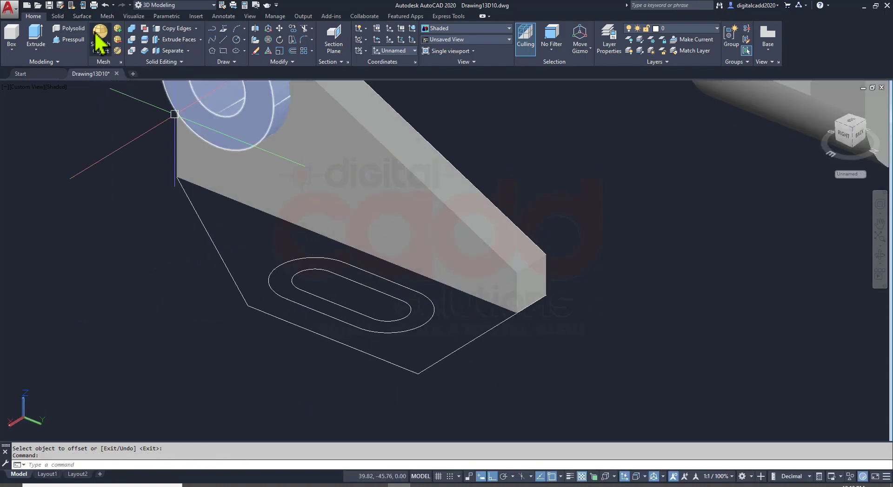
pyautogui.click(69, 41)
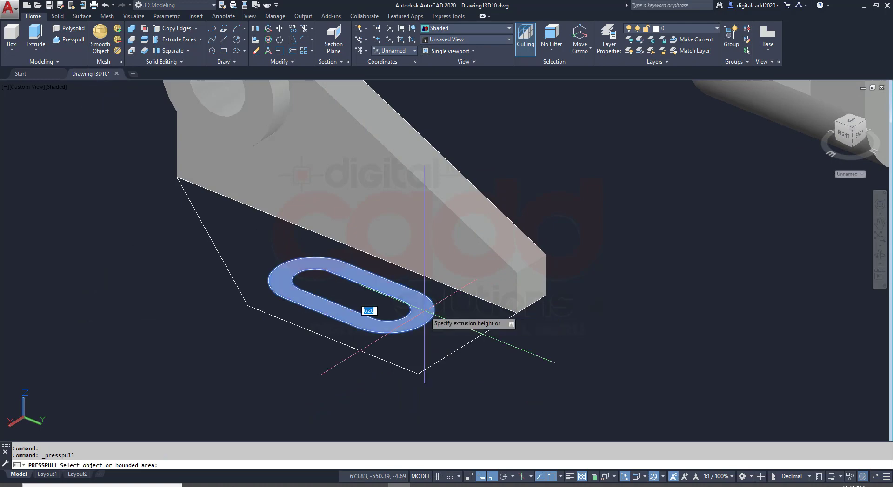
# Presspull the slot ring region up 19 units
pyautogui.click(368, 321)
pyautogui.hotkey('alt', 'Tab')
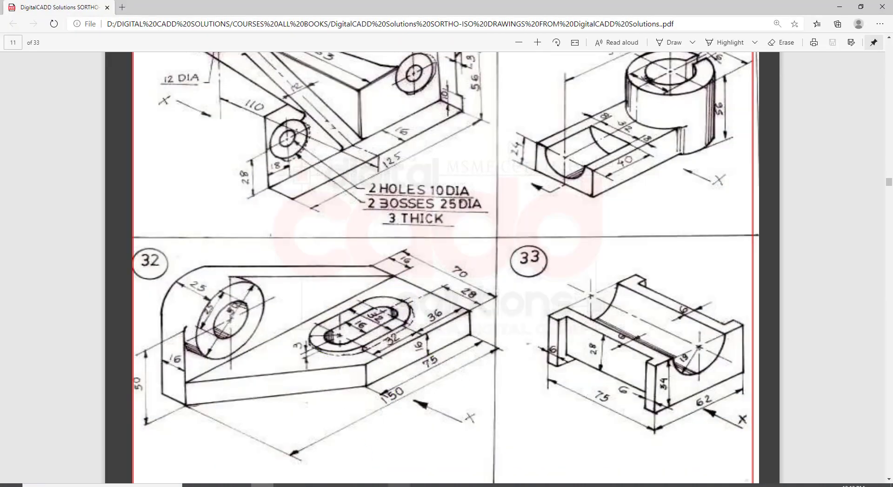
pyautogui.hotkey('alt', 'Tab')
pyautogui.write('1')
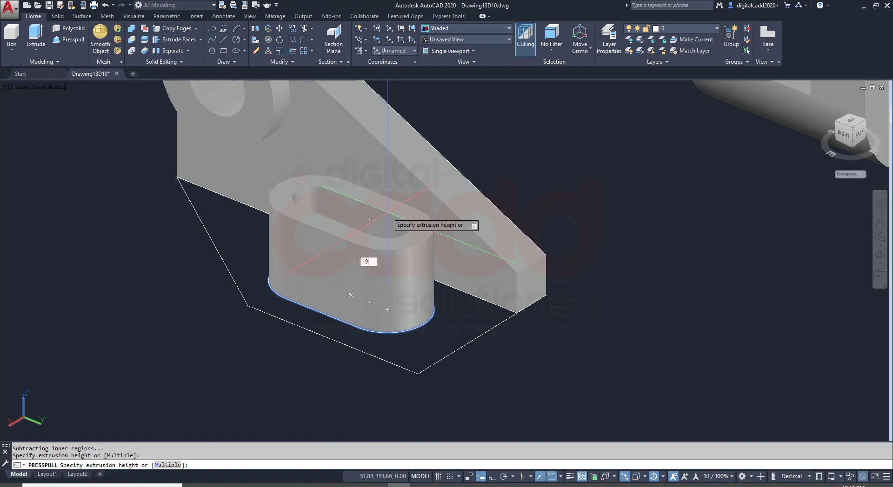
pyautogui.press('Return')
# Presspull the outer plate outline into a solid base
pyautogui.click(383, 353)
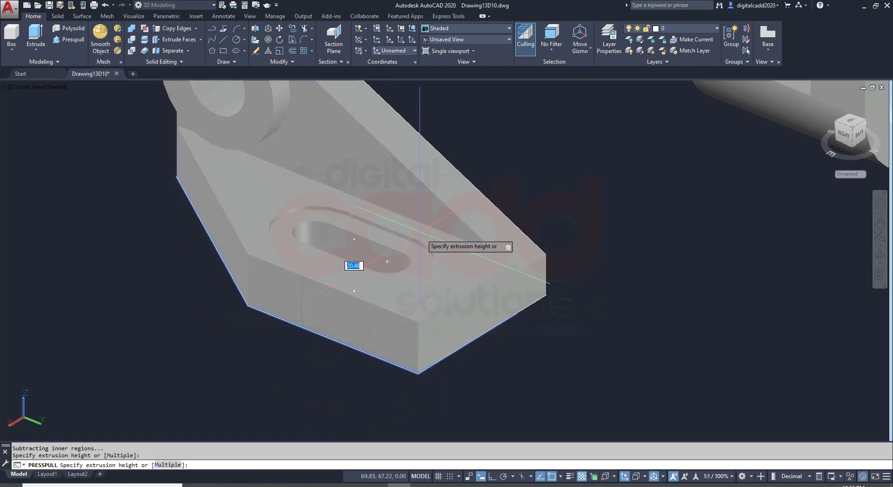
pyautogui.press('Return')
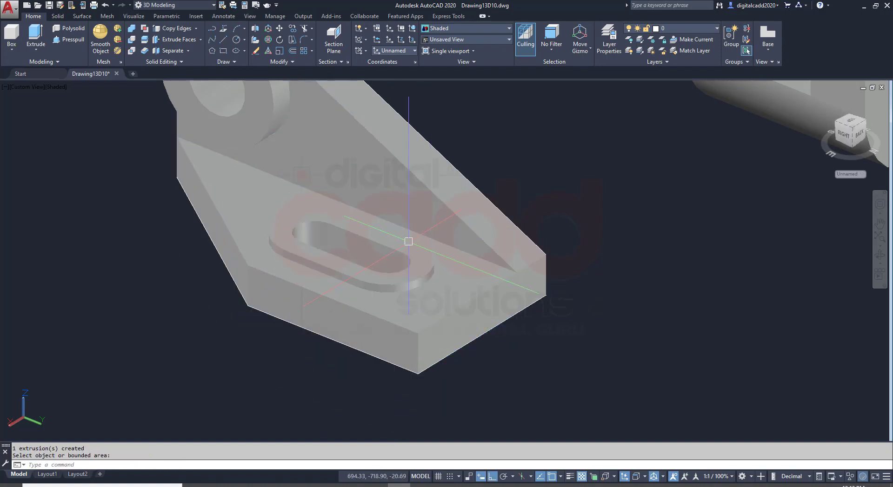
pyautogui.scroll(-3, 387, 262)
pyautogui.moveTo(391, 279)
pyautogui.keyDown('shift'); pyautogui.mouseDown(button='middle')
pyautogui.moveTo(417, 332)
pyautogui.moveTo(462, 334)
pyautogui.mouseUp(button='middle'); pyautogui.keyUp('shift')
pyautogui.press('Return')
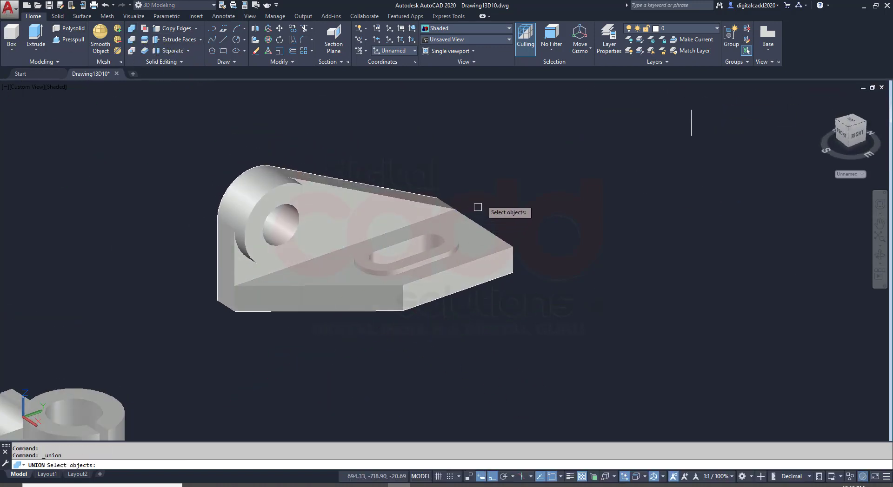
# Window-select the bracket solids and union them into one solid
pyautogui.click(521, 149)
pyautogui.scroll(-3, 262, 321)
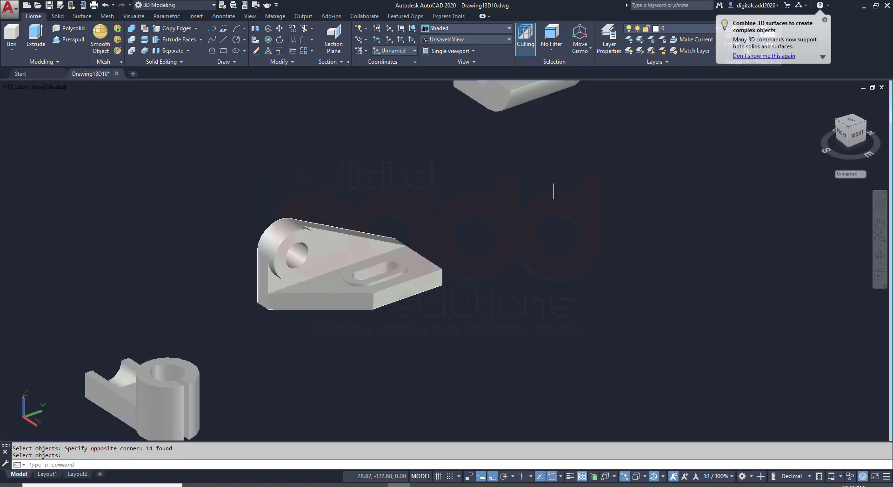
pyautogui.moveTo(368, 309); pyautogui.dragTo(369, 339, button='middle')
pyautogui.press('Return')
# Move the merged bracket to the lower right of the drawing
pyautogui.click(374, 301)
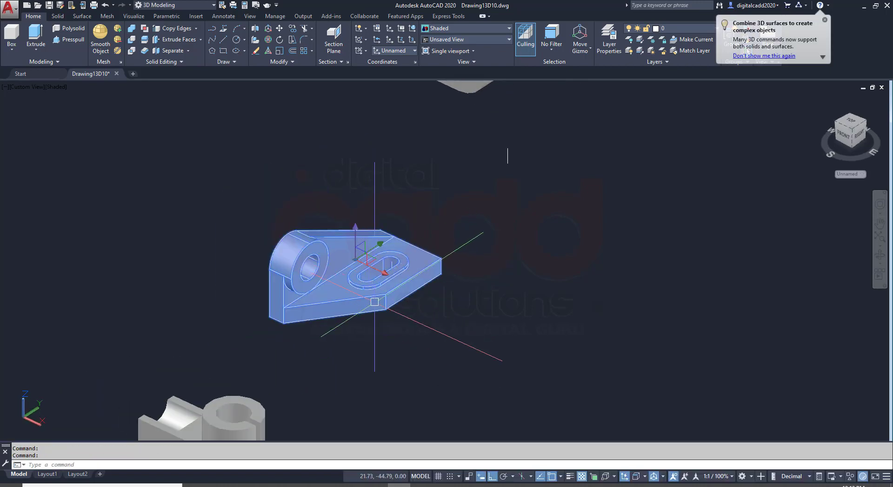
pyautogui.click(386, 275)
pyautogui.click(541, 348)
pyautogui.press('Escape')
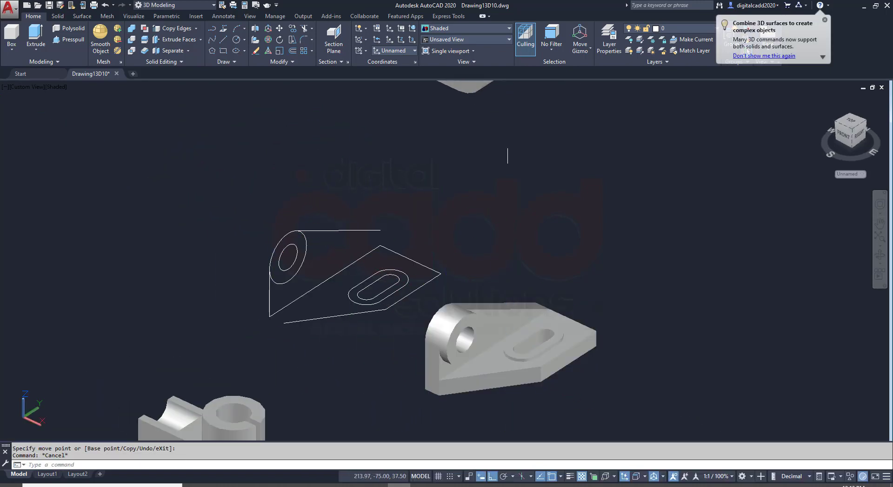
# Delete the leftover outline edges around the bracket
pyautogui.click(180, 158)
pyautogui.click(464, 343)
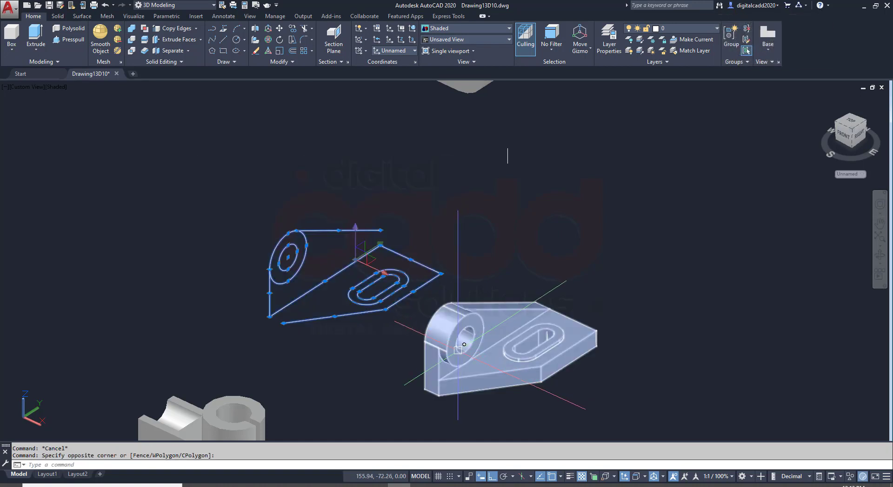
pyautogui.press('Delete')
# Save the drawing with Ctrl+S
pyautogui.moveTo(464, 344); pyautogui.dragTo(331, 313, button='middle')
pyautogui.click(414, 100)
pyautogui.click(330, 181)
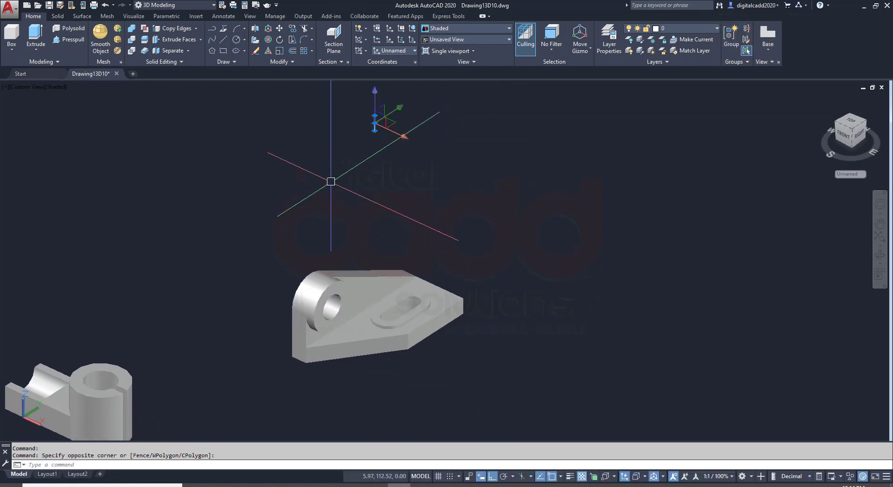
pyautogui.hotkey('ctrl', 's')
# Orbit the bracket to inspect it, then zoom out to see every part
pyautogui.moveTo(349, 233); pyautogui.dragTo(425, 276, button='middle')
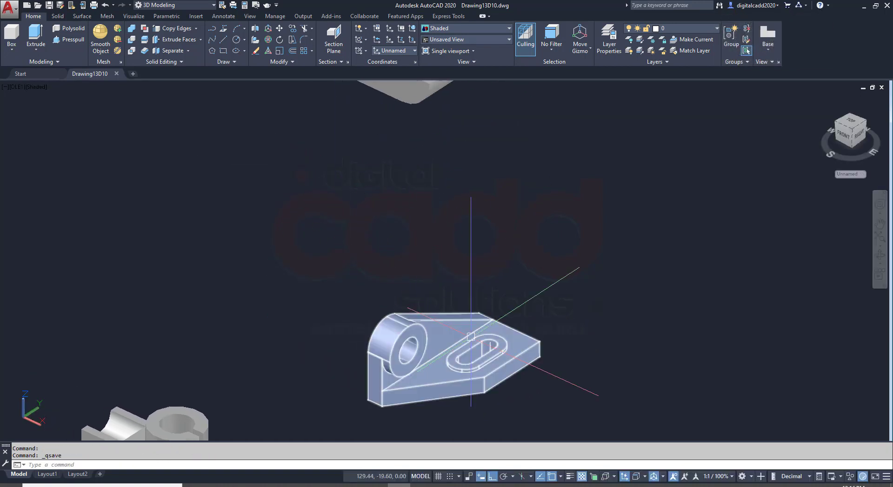
pyautogui.moveTo(471, 337)
pyautogui.keyDown('shift'); pyautogui.mouseDown(button='middle')
pyautogui.moveTo(441, 394)
pyautogui.moveTo(484, 295)
pyautogui.moveTo(498, 364)
pyautogui.moveTo(494, 418)
pyautogui.moveTo(529, 370)
pyautogui.moveTo(516, 425)
pyautogui.moveTo(516, 372)
pyautogui.moveTo(519, 381)
pyautogui.moveTo(570, 375)
pyautogui.moveTo(503, 384)
pyautogui.moveTo(532, 383)
pyautogui.mouseUp(button='middle'); pyautogui.keyUp('shift')
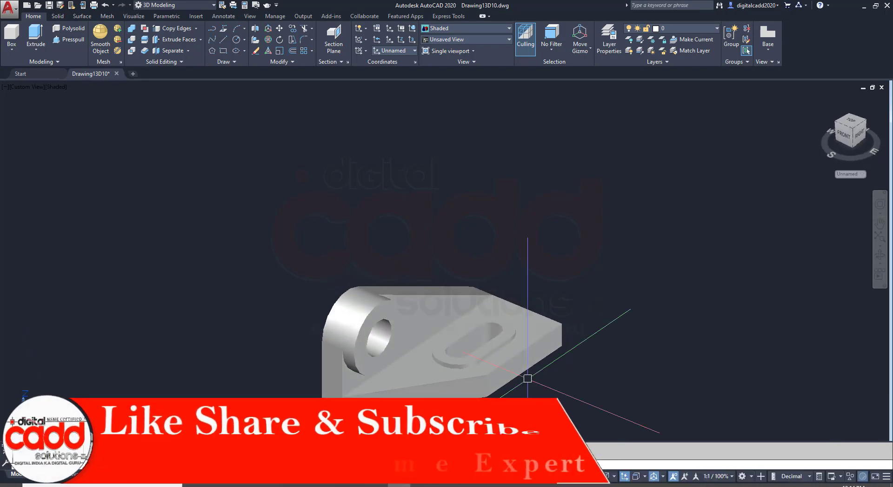
pyautogui.scroll(-5, 421, 297)
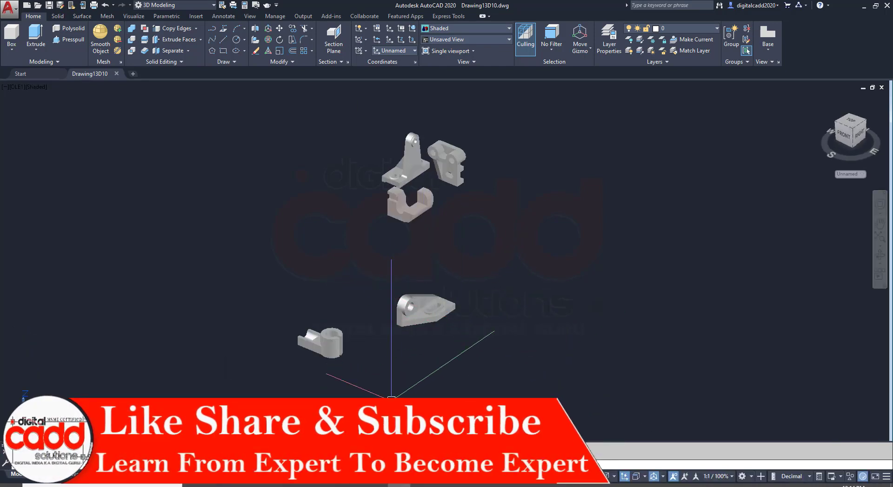
# Check drawing 33 in the reference PDF, then open the viewport's preset view list
pyautogui.hotkey('alt', 'Tab')
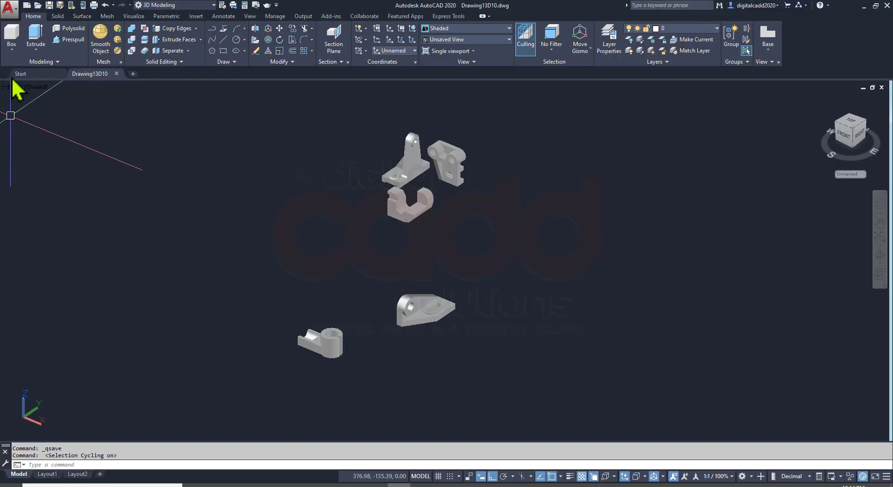
pyautogui.click(15, 90)
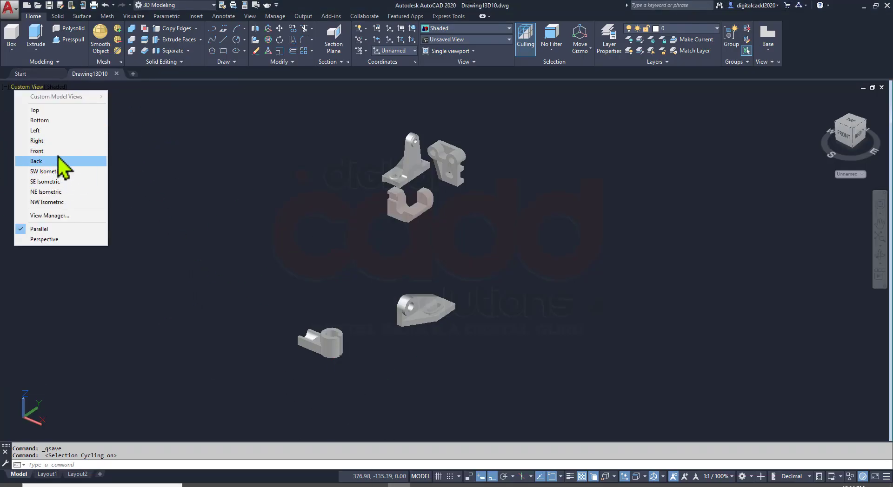
# Switch to the Right view and draw a 62 by 34 rectangle
pyautogui.click(56, 142)
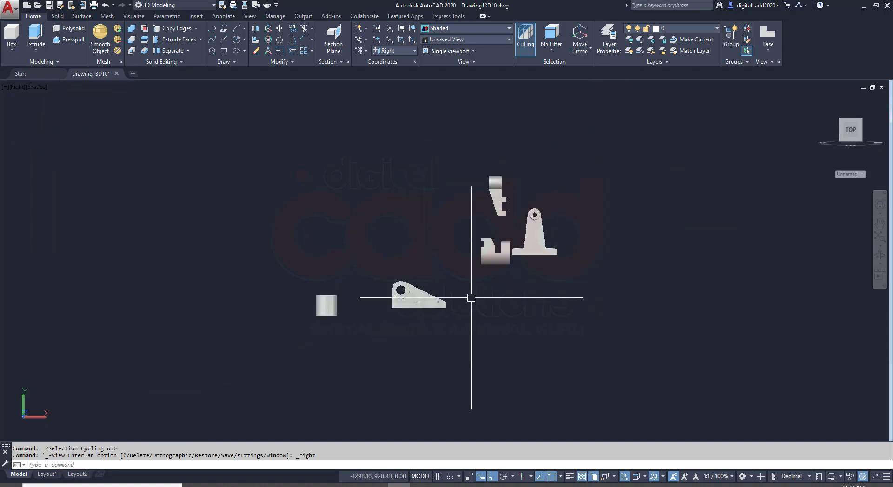
pyautogui.press('Escape')
pyautogui.write('REC')
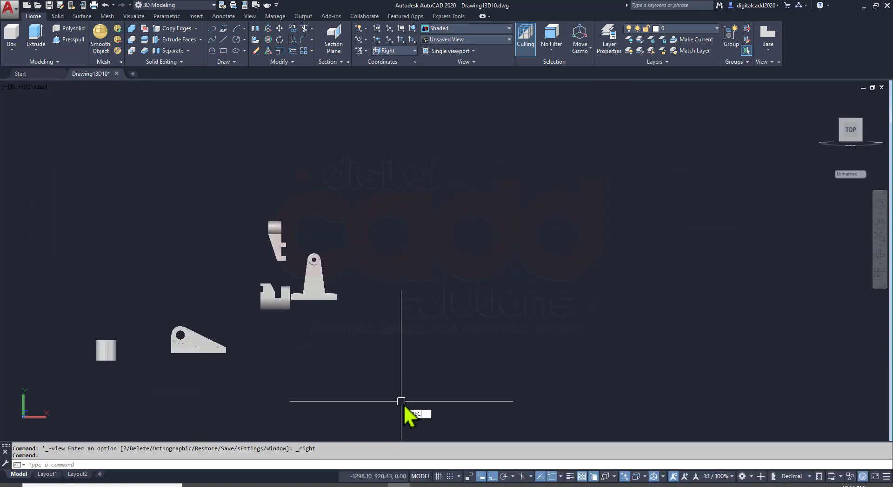
pyautogui.press('Return')
pyautogui.click(453, 409)
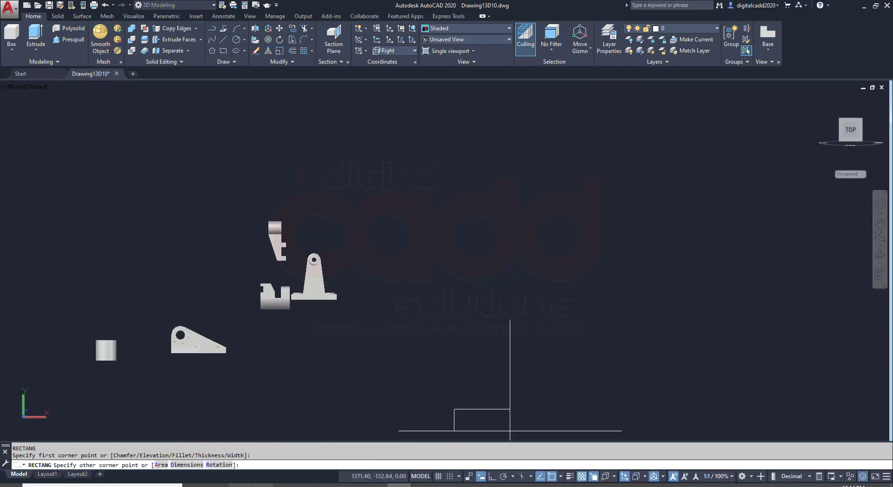
pyautogui.hotkey('alt', 'Tab')
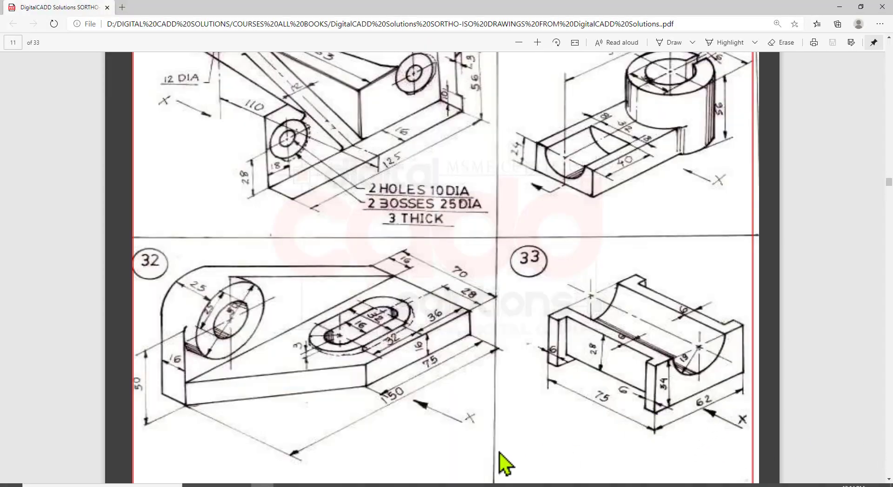
pyautogui.hotkey('alt', 'Tab')
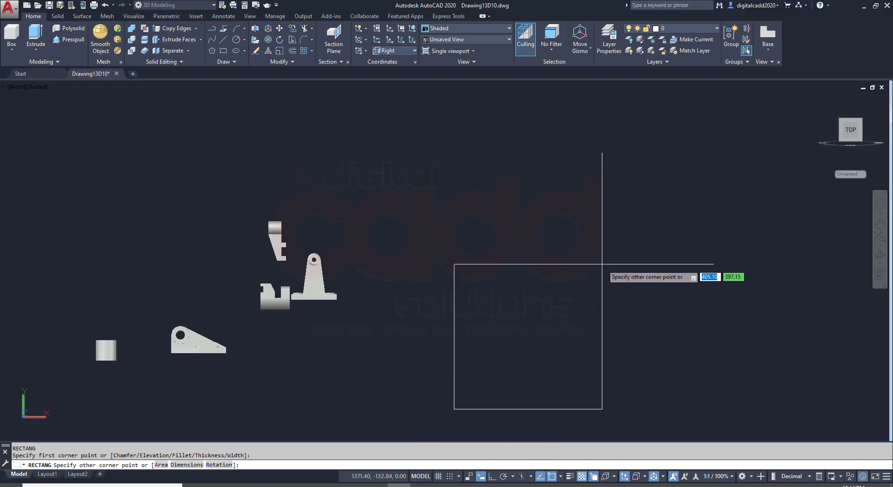
pyautogui.press('Tab')
pyautogui.write('34')
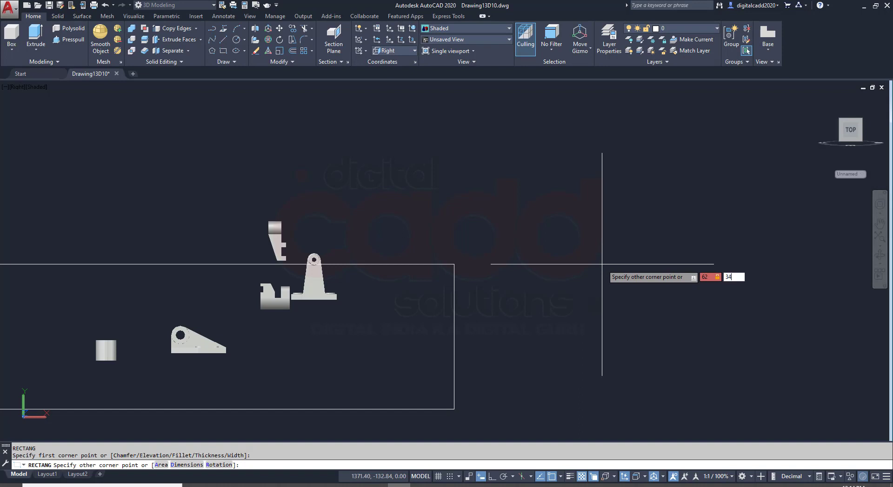
pyautogui.press('Return')
# Explode the rectangle into separate lines
pyautogui.scroll(6, 461, 416)
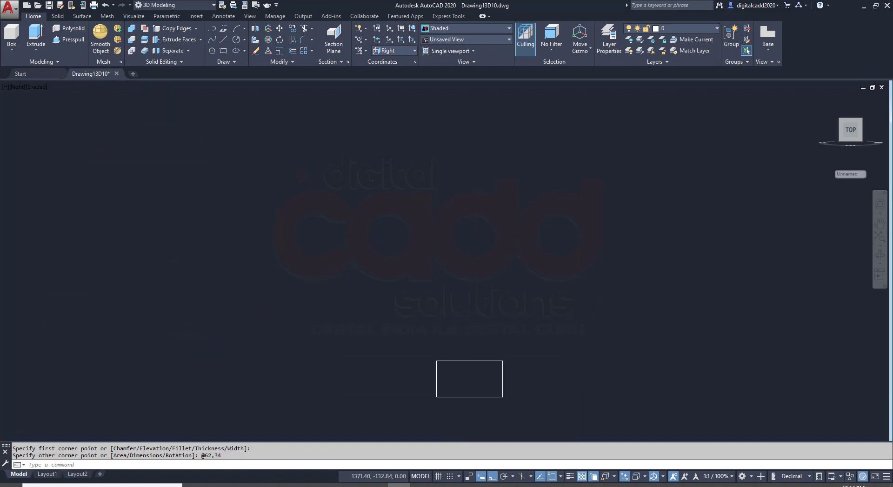
pyautogui.click(488, 358)
pyautogui.click(415, 405)
pyautogui.write('X')
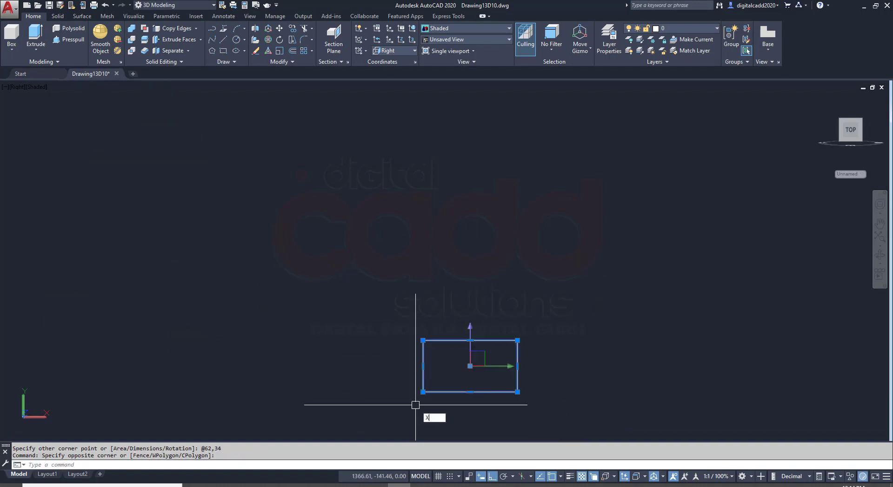
pyautogui.press('Return')
# Draw a radius-19 circle centred on the rectangle's top-edge midpoint
pyautogui.scroll(2, 462, 404)
pyautogui.hotkey('alt', 'Tab')
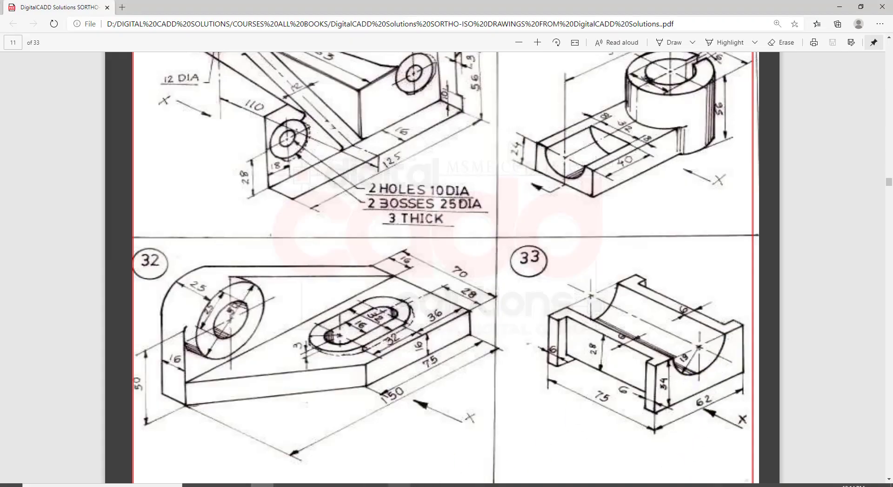
pyautogui.hotkey('alt', 'Tab')
pyautogui.press('Return')
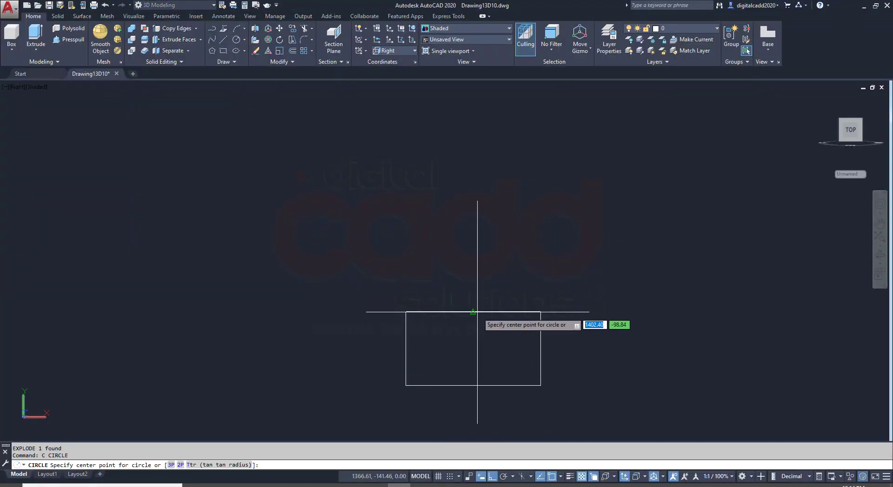
pyautogui.click(472, 311)
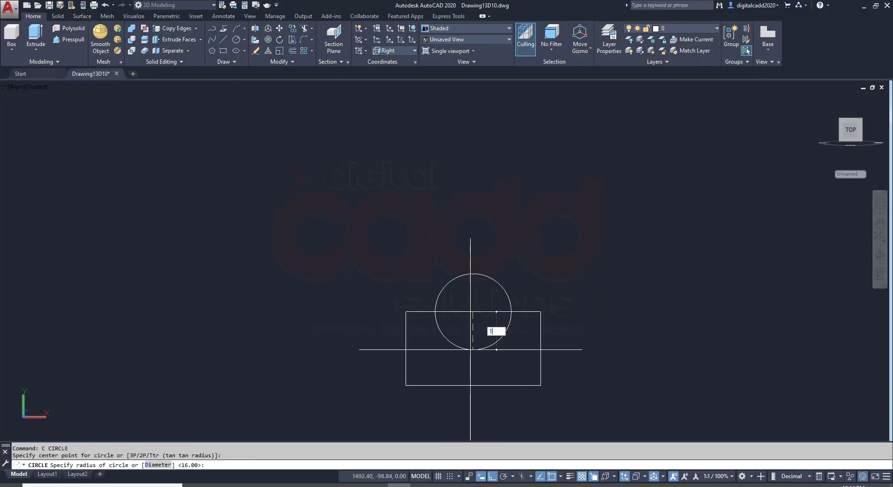
pyautogui.write('19')
pyautogui.press('Return')
# Trim the upper arc and top edge to leave a semicircular notch
pyautogui.press('Return')
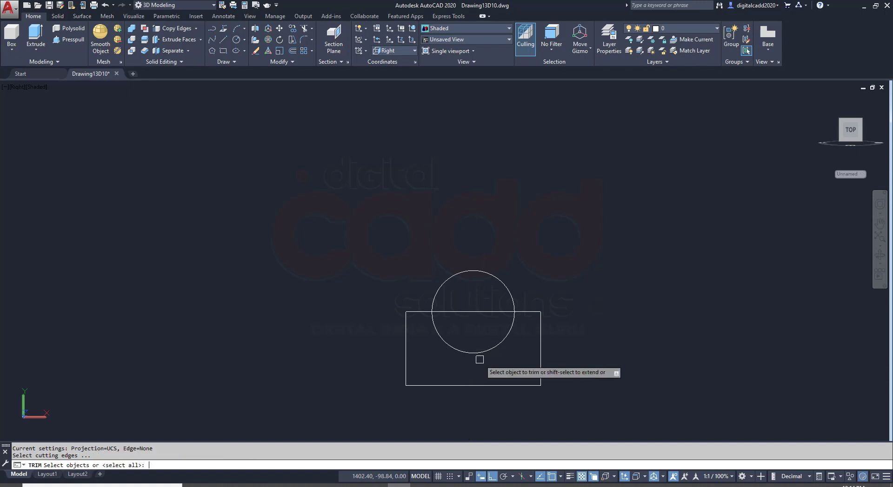
pyautogui.click(482, 270)
pyautogui.moveTo(480, 310); pyautogui.dragTo(467, 323)
pyautogui.press('Return')
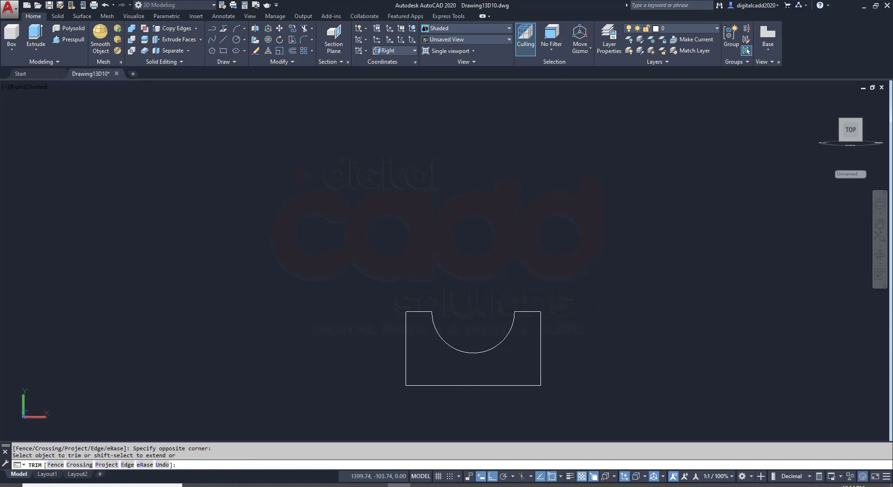
pyautogui.moveTo(505, 374); pyautogui.dragTo(441, 350, button='middle')
pyautogui.press('Return')
pyautogui.click(495, 484)
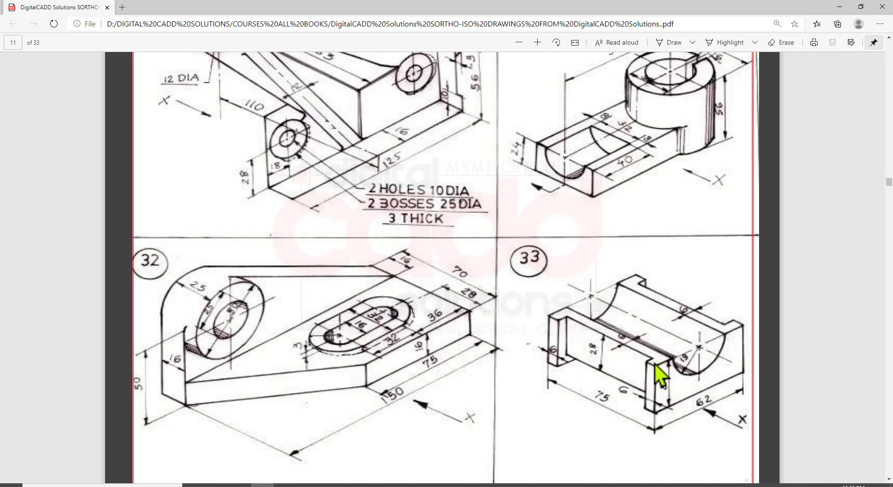
pyautogui.hotkey('alt', 'Tab')
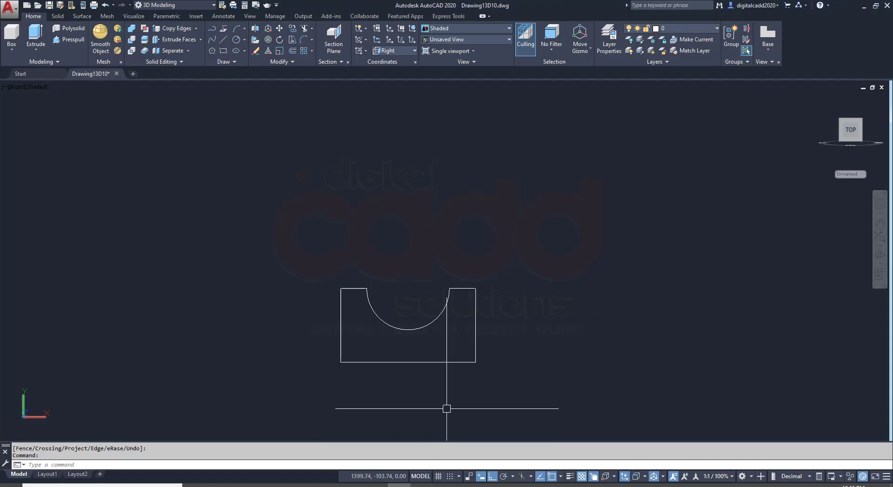
# Offset the left, bottom and right edges 6 units inward
pyautogui.write('o')
pyautogui.press('Return')
pyautogui.write('6')
pyautogui.press('Return')
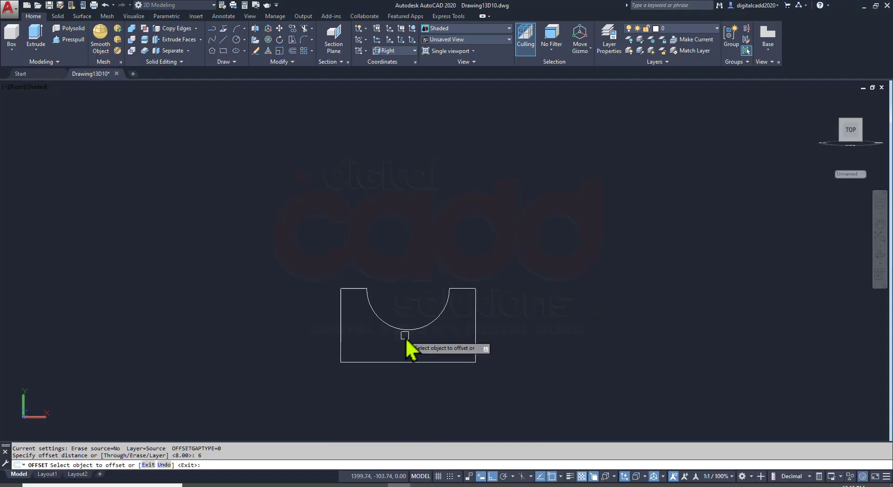
pyautogui.click(339, 310)
pyautogui.click(349, 301)
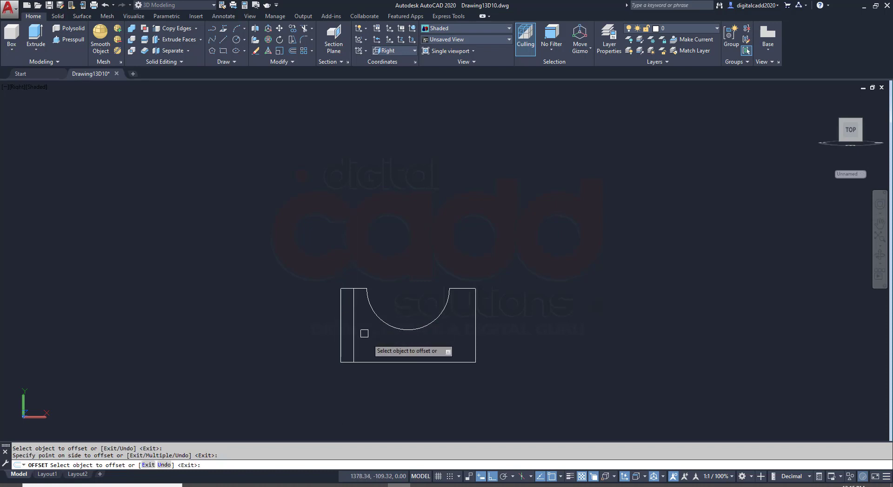
pyautogui.click(383, 362)
pyautogui.click(385, 357)
pyautogui.click(474, 327)
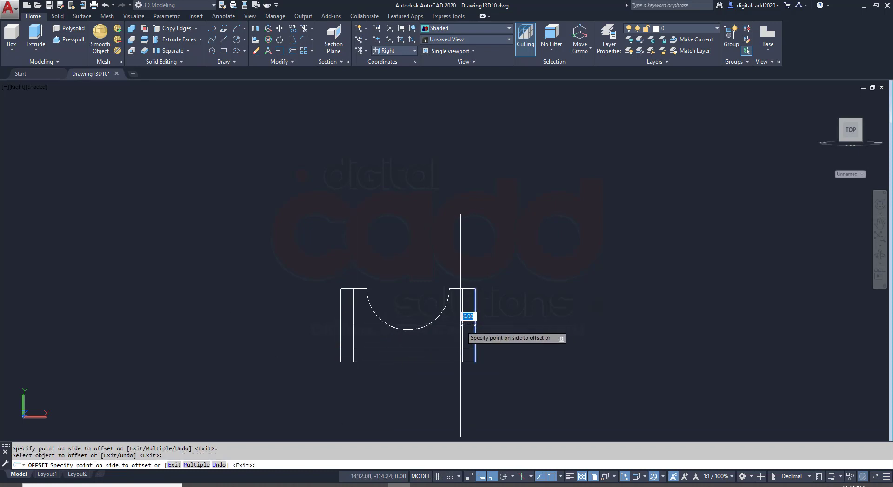
pyautogui.click(461, 324)
pyautogui.press('Escape')
# Trim the overlapping corners of the new inner lines into a U shape
pyautogui.write('tr')
pyautogui.press('Return')
pyautogui.scroll(3, 461, 349)
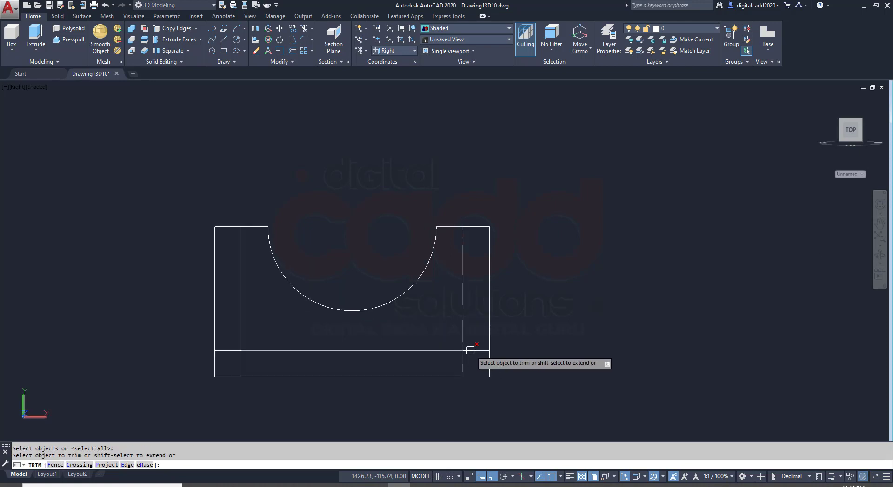
pyautogui.click(470, 350)
pyautogui.click(463, 365)
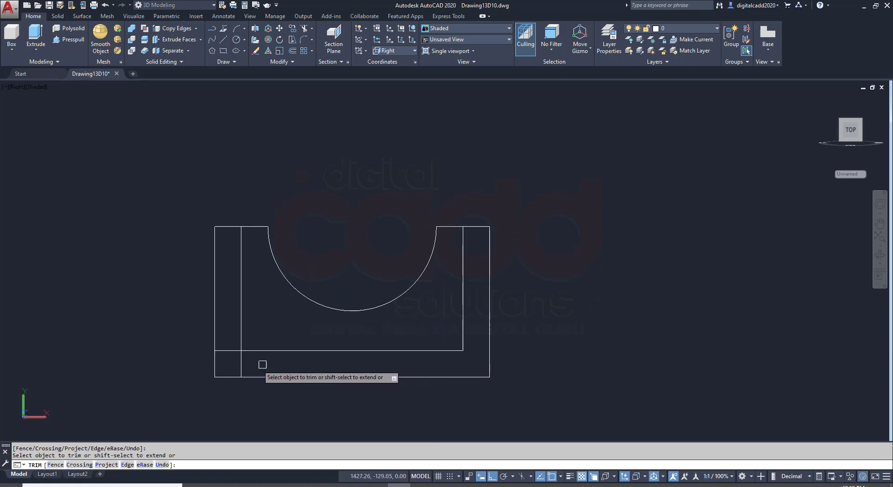
pyautogui.click(241, 364)
pyautogui.click(232, 350)
pyautogui.press('Escape')
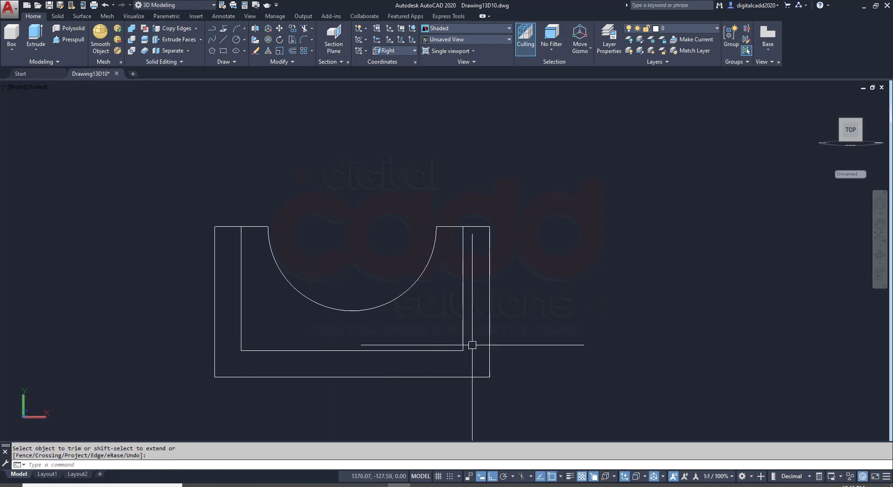
pyautogui.moveTo(470, 345); pyautogui.dragTo(491, 319, button='middle')
# Switch to SE Isometric and presspull the U-shaped profile area 75 long
pyautogui.click(19, 90)
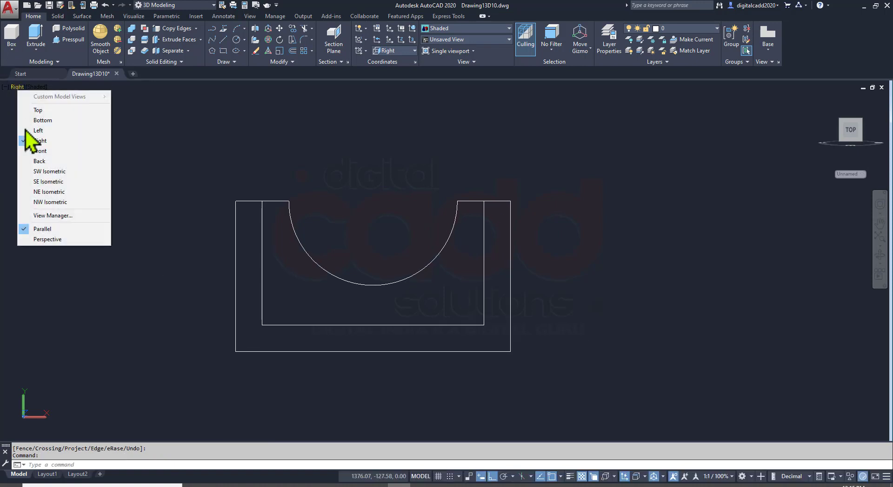
pyautogui.click(45, 183)
pyautogui.scroll(8, 562, 270)
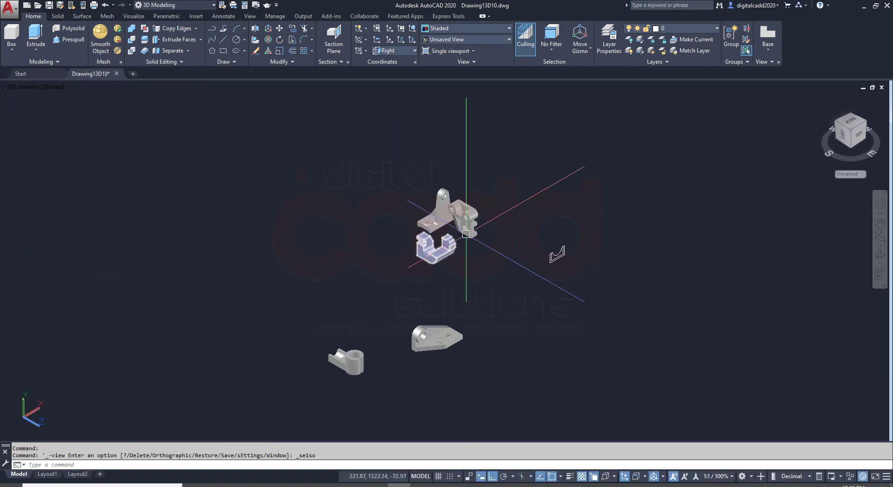
pyautogui.moveTo(606, 299); pyautogui.dragTo(536, 290, button='middle')
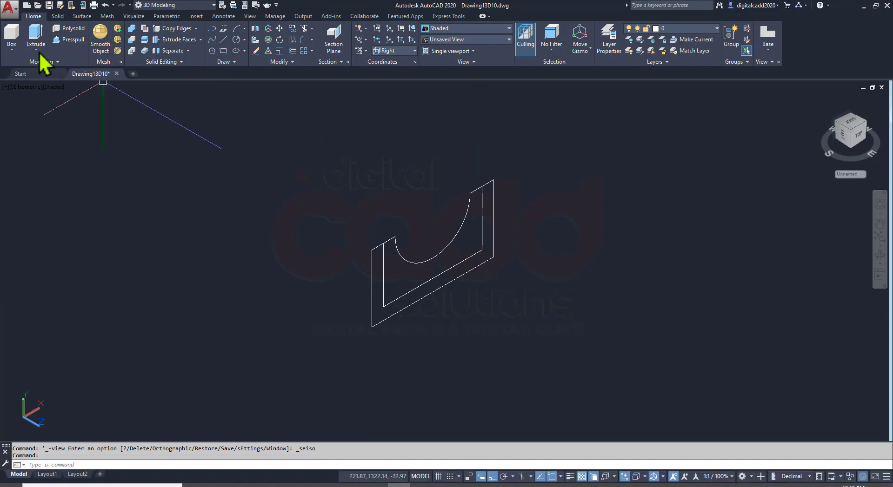
pyautogui.click(62, 45)
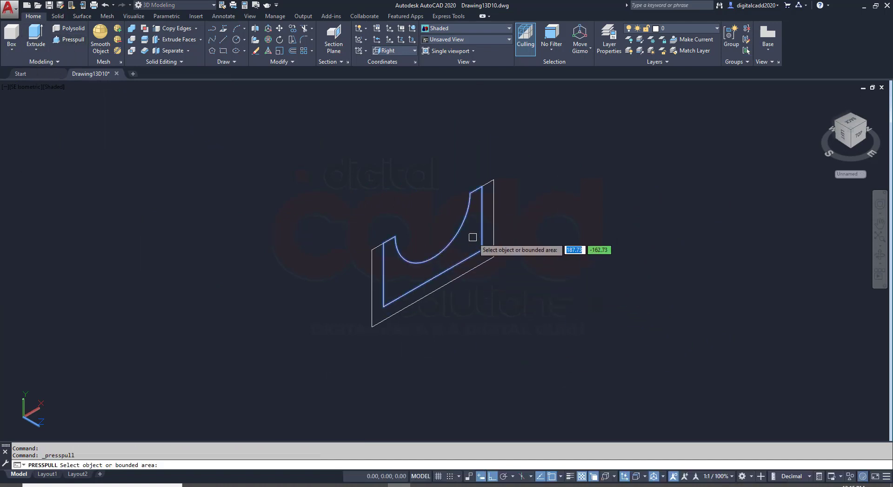
pyautogui.click(470, 266)
pyautogui.click(274, 484)
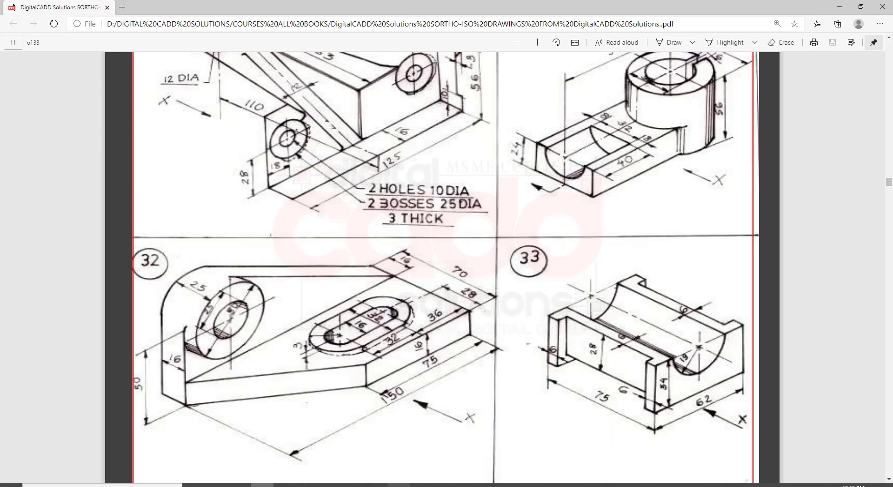
pyautogui.hotkey('alt', 'Tab')
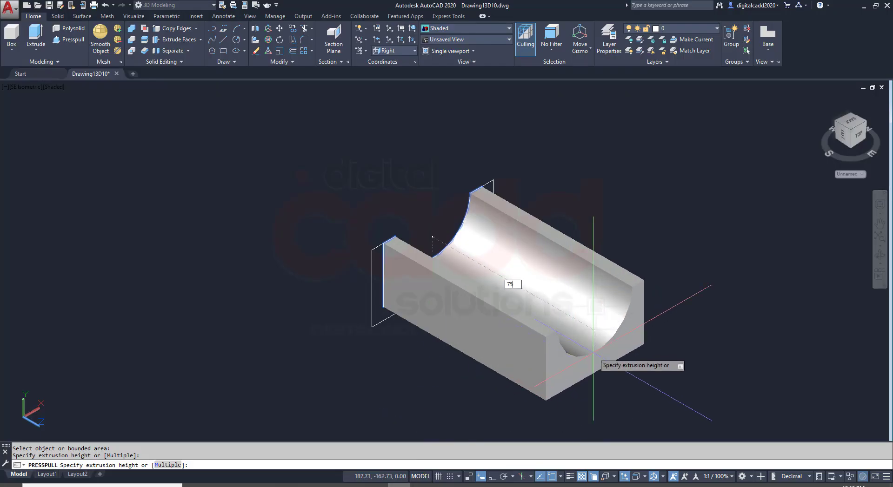
pyautogui.press('Return')
# Presspull the area under the trough's end by 6 to form a lip
pyautogui.scroll(3, 418, 321)
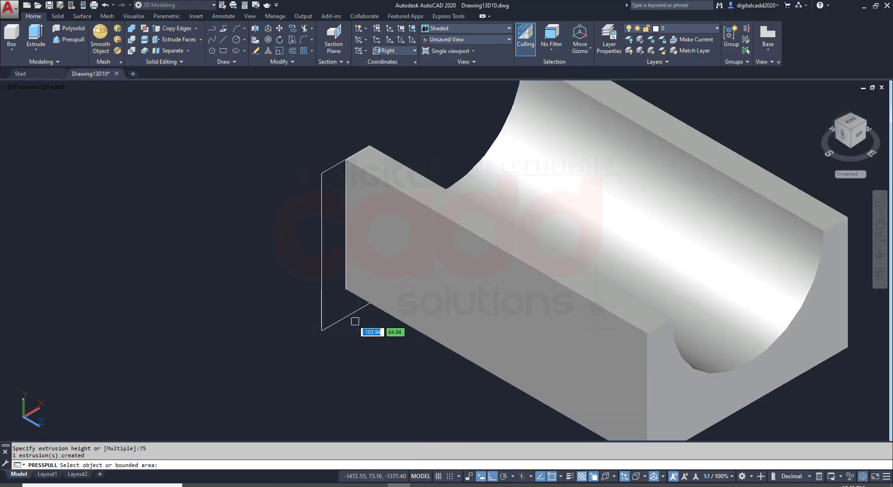
pyautogui.scroll(-3, 340, 309)
pyautogui.keyDown('shift'); pyautogui.moveTo(372, 333); pyautogui.dragTo(416, 259, button='middle'); pyautogui.keyUp('shift')
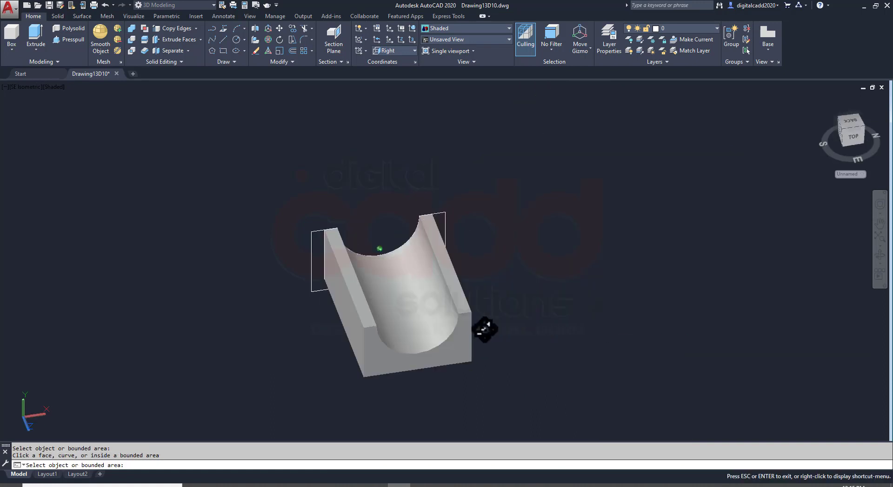
pyautogui.scroll(2, 435, 289)
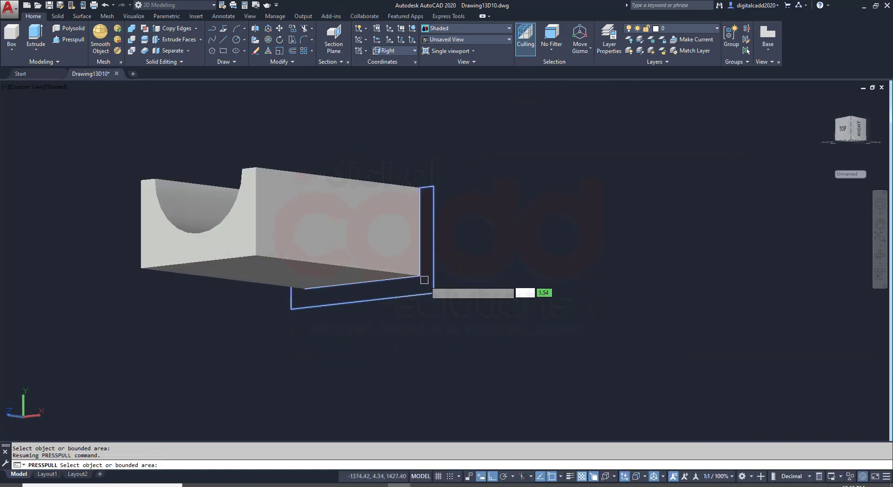
pyautogui.click(433, 289)
pyautogui.write('6')
pyautogui.press('Return')
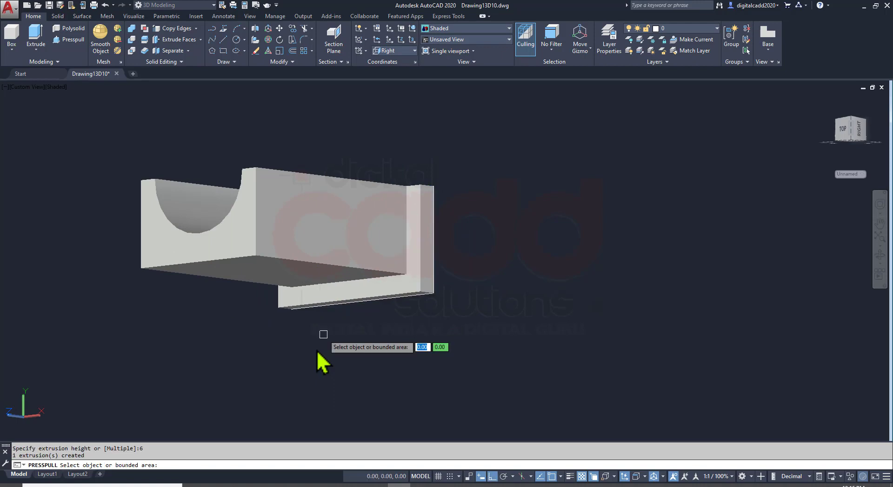
pyautogui.keyDown('shift'); pyautogui.moveTo(352, 257); pyautogui.dragTo(335, 324, button='middle'); pyautogui.keyUp('shift')
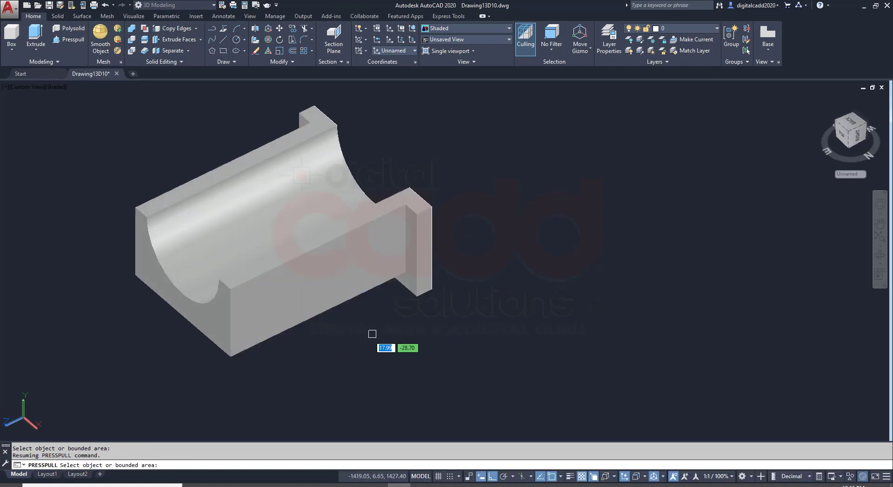
pyautogui.click(422, 225)
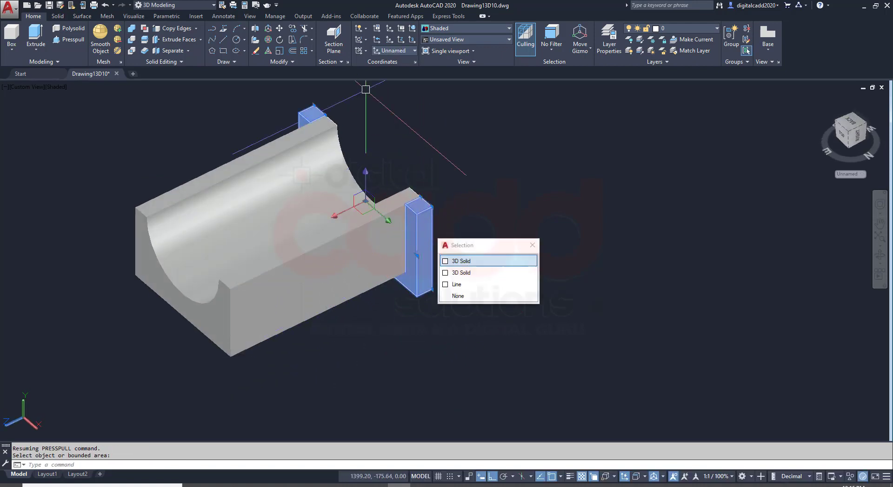
# Copy the 6-thick lip solid to the trough's opposite end
pyautogui.click(462, 260)
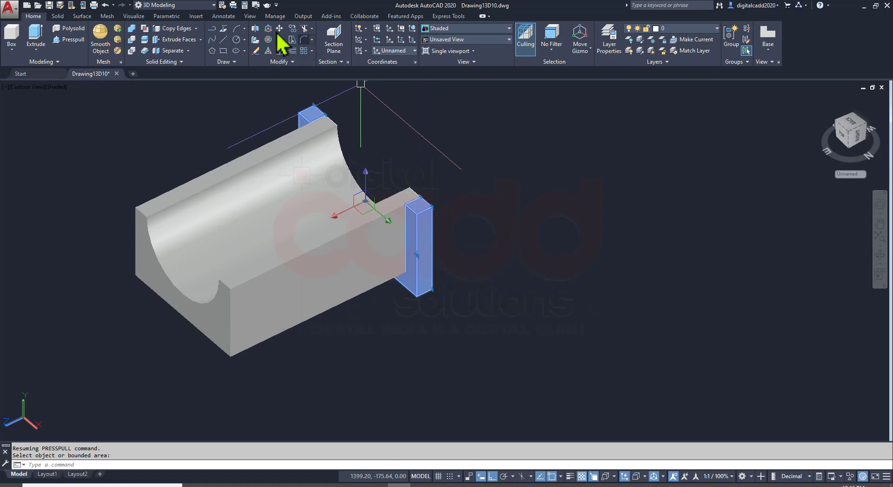
pyautogui.click(292, 28)
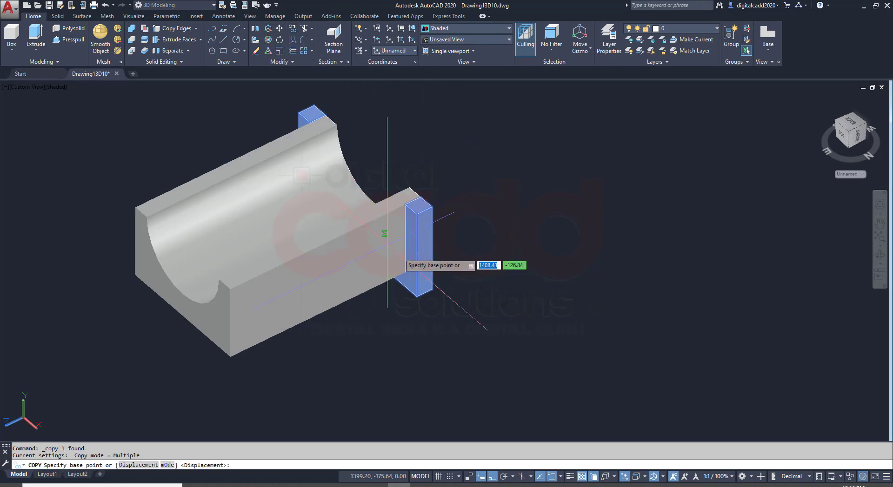
pyautogui.scroll(2, 407, 207)
pyautogui.scroll(2, 409, 206)
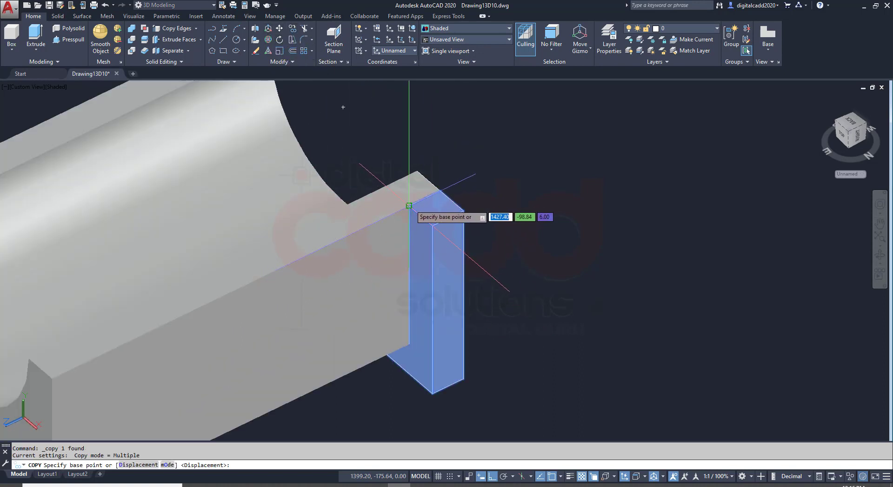
pyautogui.click(409, 205)
pyautogui.scroll(-3, 409, 200)
pyautogui.scroll(3, 298, 261)
pyautogui.scroll(1, 279, 275)
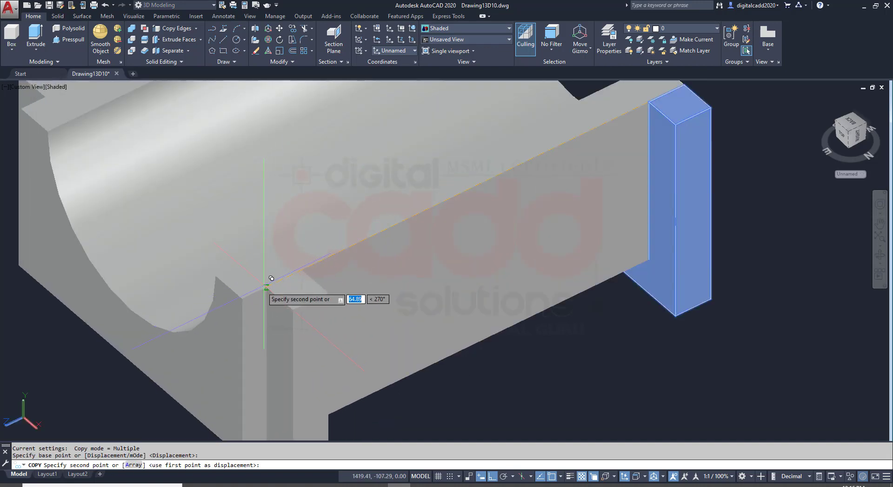
pyautogui.click(240, 297)
pyautogui.press('Escape')
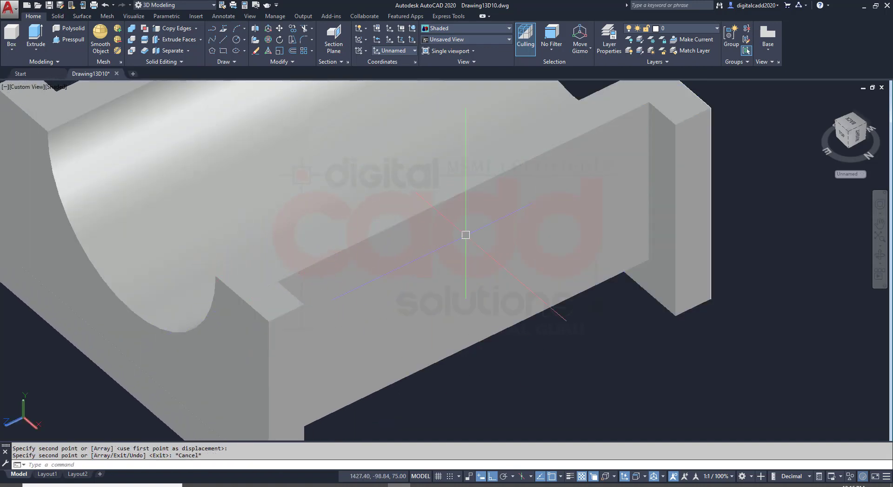
# Union all 12 trough pieces into one solid using a crossing window
pyautogui.scroll(-5, 465, 235)
pyautogui.moveTo(465, 235)
pyautogui.keyDown('shift'); pyautogui.mouseDown(button='middle')
pyautogui.moveTo(570, 228)
pyautogui.moveTo(571, 261)
pyautogui.moveTo(578, 255)
pyautogui.moveTo(566, 307)
pyautogui.moveTo(509, 249)
pyautogui.mouseUp(button='middle'); pyautogui.keyUp('shift')
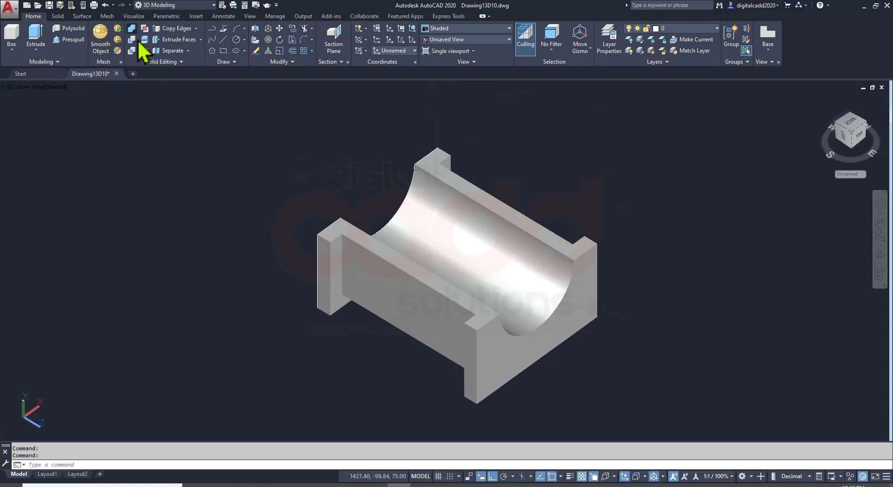
pyautogui.click(663, 116)
pyautogui.click(256, 395)
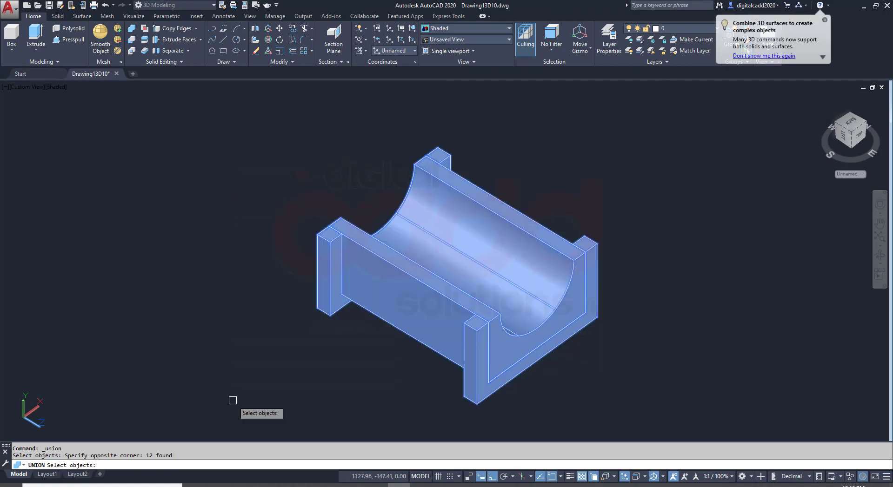
pyautogui.press('Return')
pyautogui.press('Return')
pyautogui.click(535, 253)
# Window-select and delete the leftover 2D profile
pyautogui.scroll(-5, 534, 299)
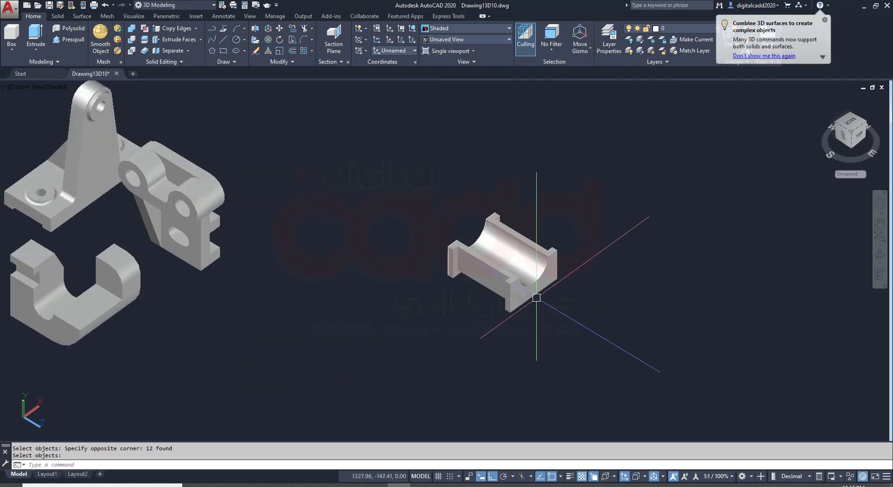
pyautogui.press('Escape')
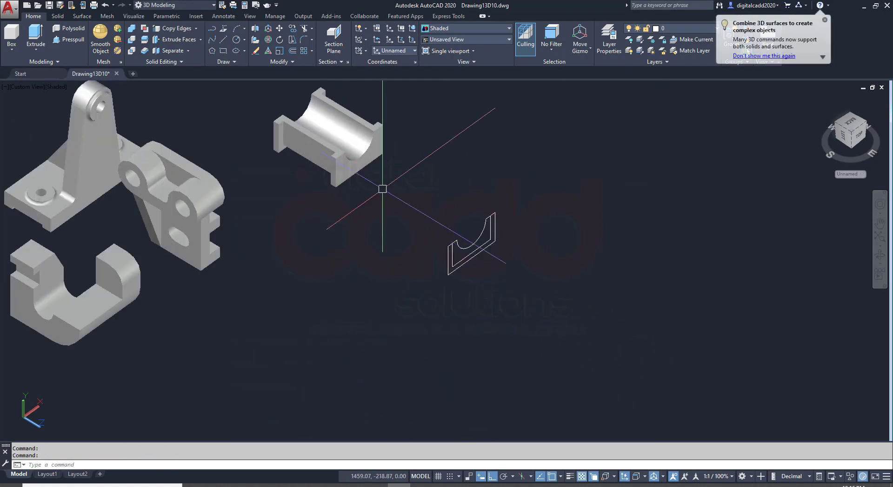
pyautogui.click(420, 181)
pyautogui.click(571, 350)
pyautogui.press('Delete')
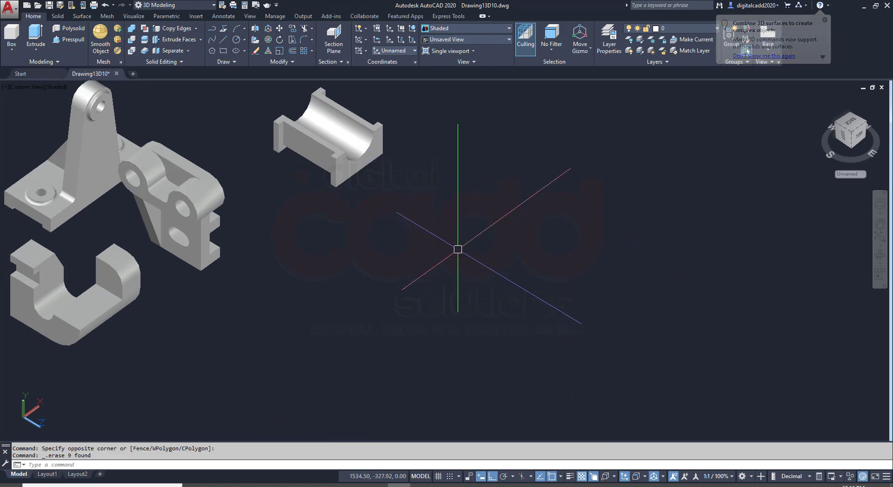
# Zoom out to all parts and set the view to SE Isometric
pyautogui.moveTo(381, 239)
pyautogui.mouseDown(button='middle')
pyautogui.moveTo(519, 295)
pyautogui.moveTo(523, 327)
pyautogui.mouseUp(button='middle')
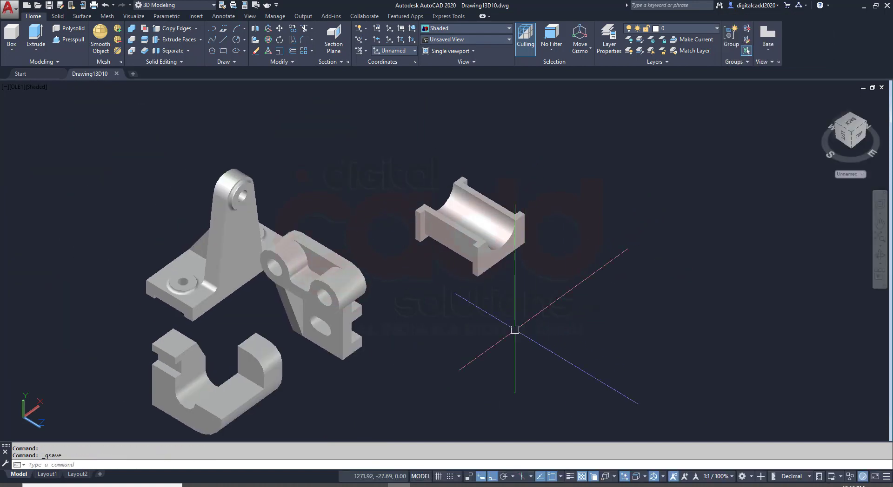
pyautogui.scroll(-2, 463, 291)
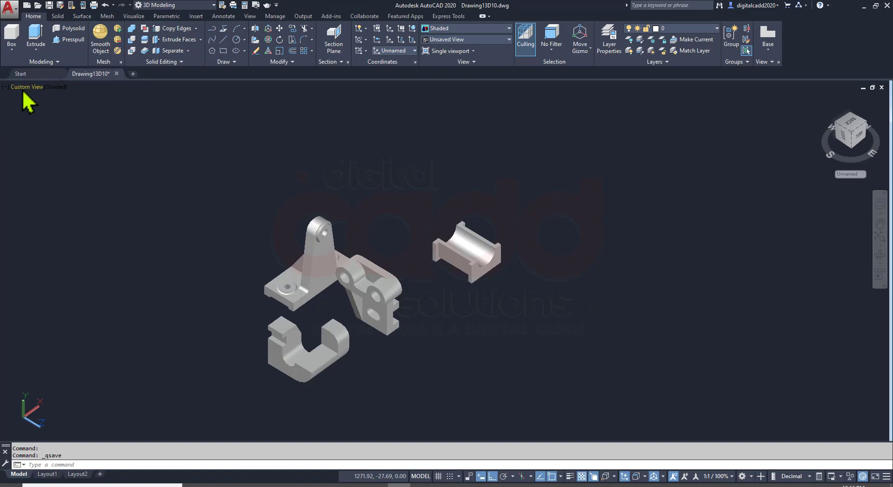
pyautogui.click(25, 88)
pyautogui.click(19, 184)
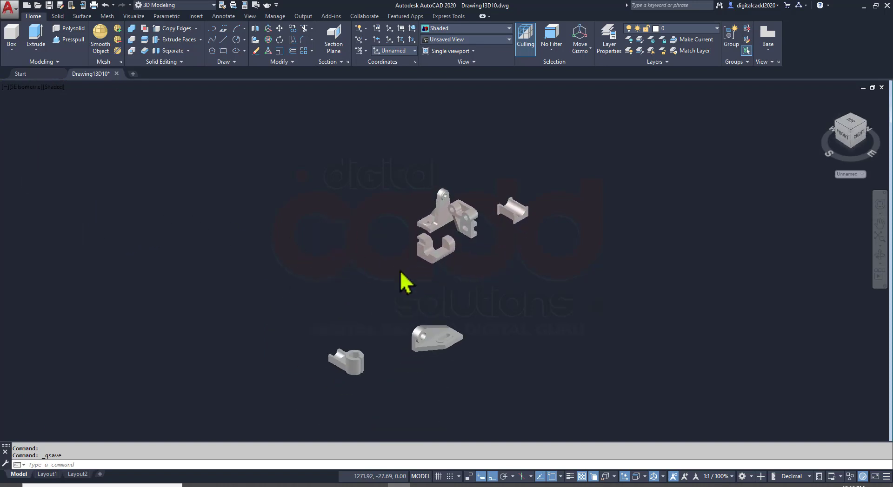
# Run UCSSELECTMODE, reset the UCS to World, and save the drawing
pyautogui.write('u')
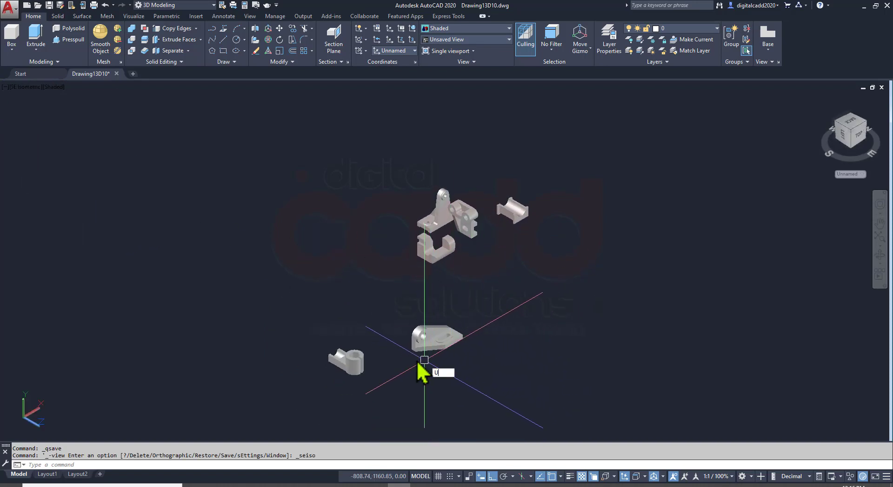
pyautogui.write('cs')
pyautogui.press('Return')
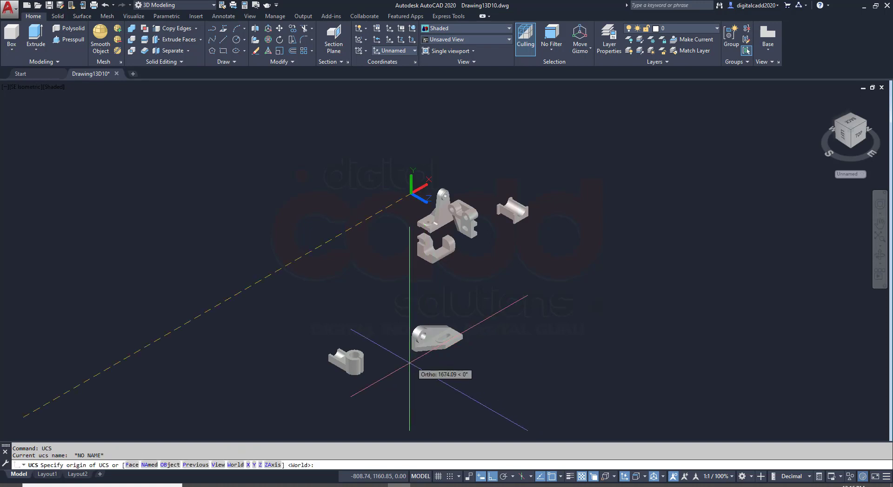
pyautogui.press('Escape')
pyautogui.write('ucs')
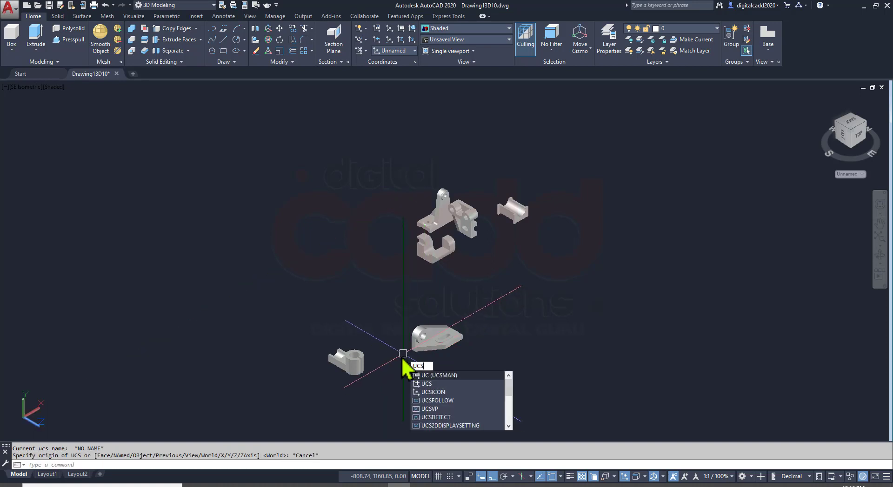
pyautogui.write('selectmode')
pyautogui.press('Return')
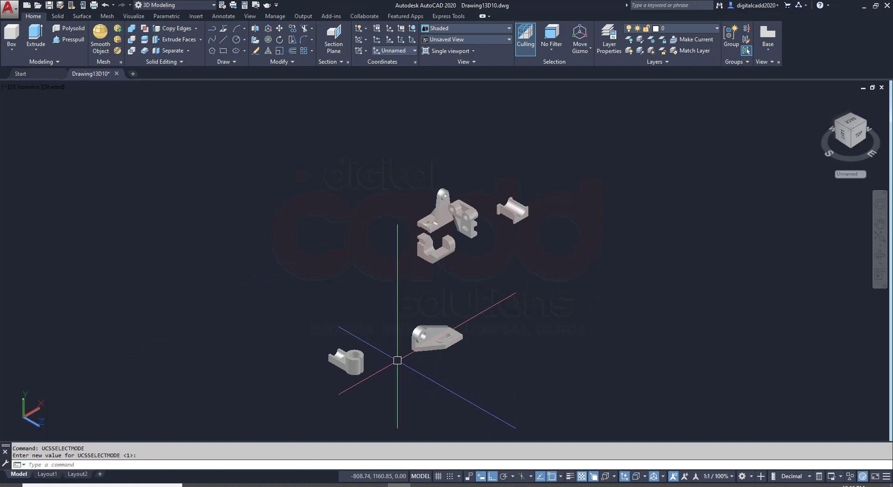
pyautogui.write('ucs')
pyautogui.press('Return')
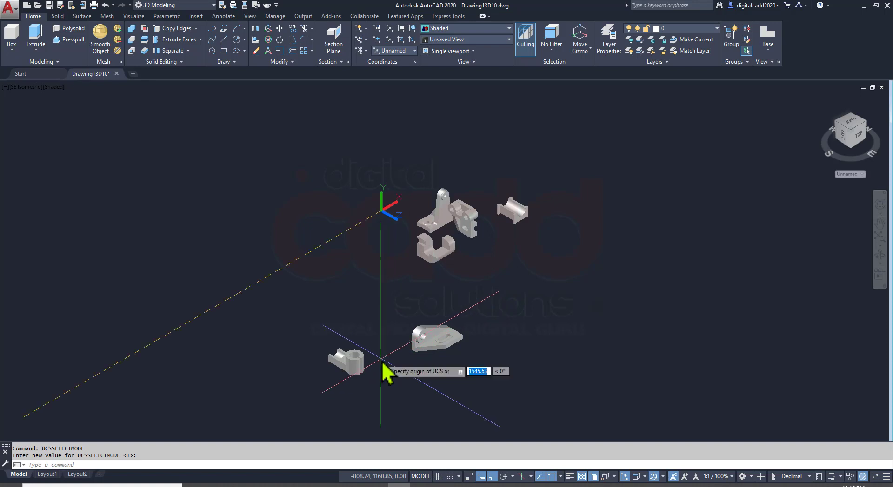
pyautogui.press('Return')
pyautogui.hotkey('ctrl', 's')
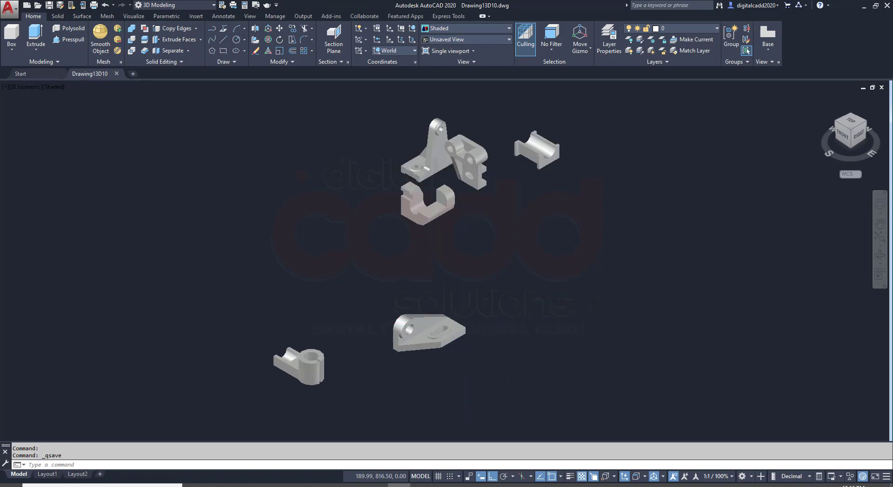
# Rotate the small bracket about its vertical axis and move it to the upper left
pyautogui.scroll(3, 460, 359)
pyautogui.moveTo(503, 282); pyautogui.dragTo(491, 343, button='middle')
pyautogui.moveTo(490, 343)
pyautogui.mouseDown()
pyautogui.moveTo(471, 383)
pyautogui.moveTo(526, 199)
pyautogui.moveTo(544, 307)
pyautogui.moveTo(566, 299)
pyautogui.moveTo(566, 263)
pyautogui.mouseUp()
pyautogui.press('Escape')
pyautogui.click(279, 404)
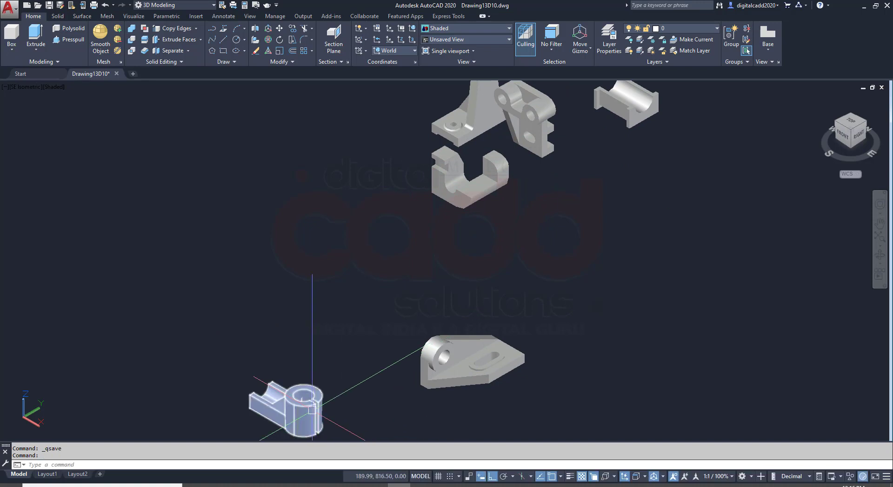
pyautogui.click(269, 40)
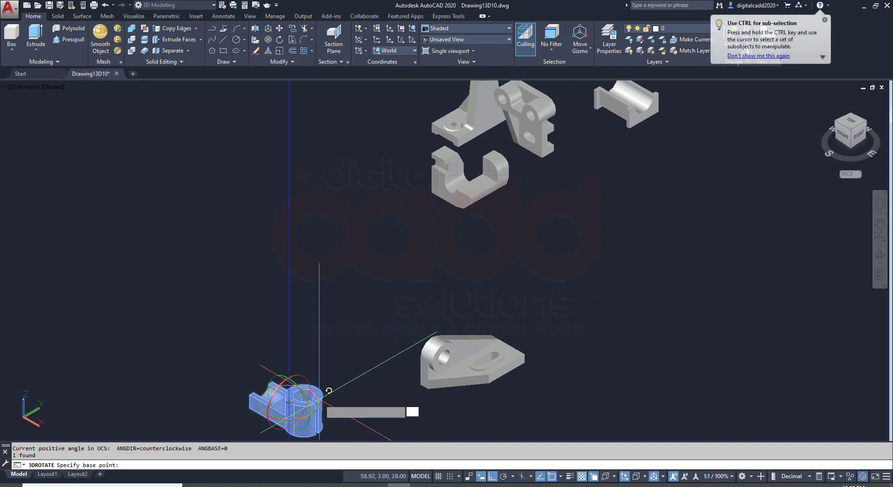
pyautogui.click(319, 380)
pyautogui.click(369, 309)
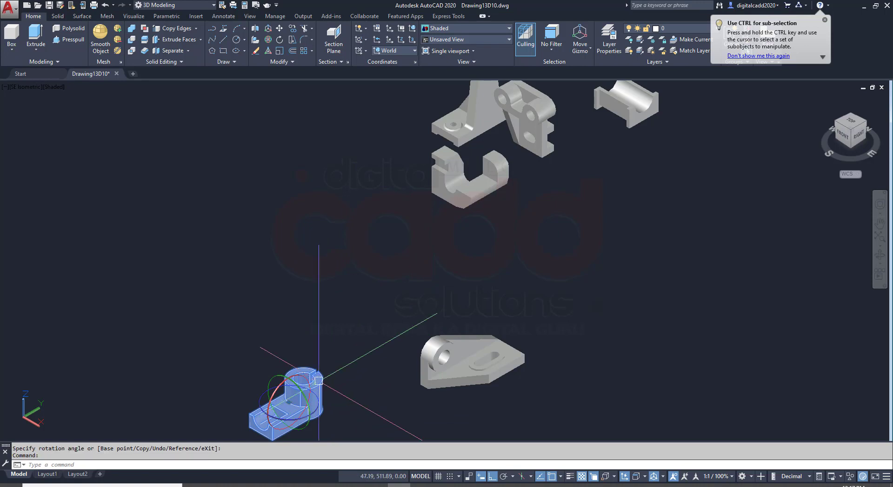
pyautogui.click(319, 380)
pyautogui.click(285, 199)
# Drag the plate to the left, and the U-shaped part and upright bracket down to the lower area
pyautogui.click(482, 379)
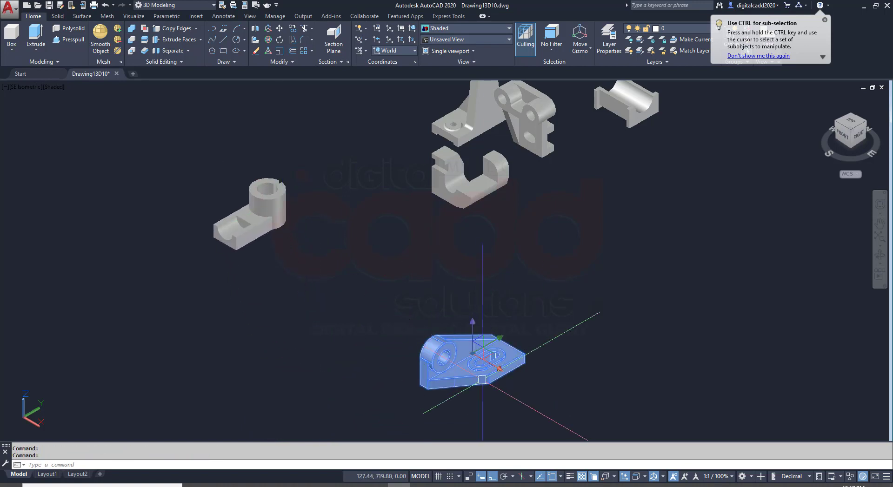
pyautogui.moveTo(481, 385); pyautogui.dragTo(189, 307)
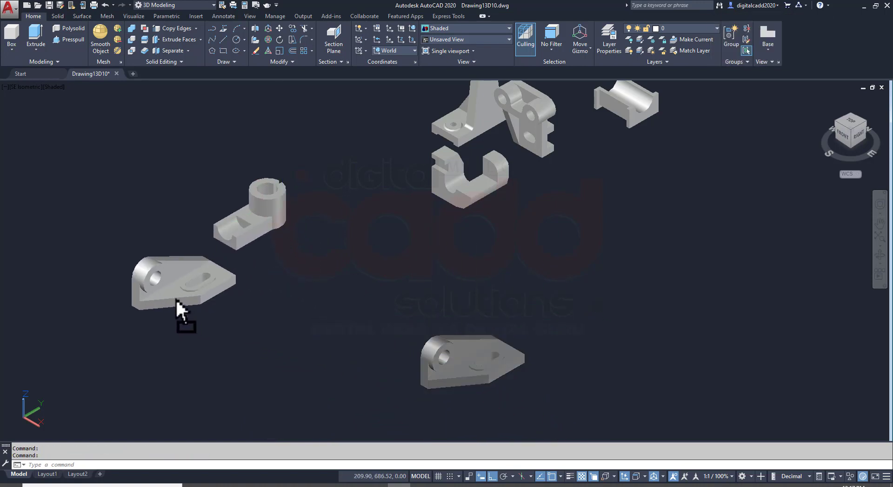
pyautogui.click(486, 206)
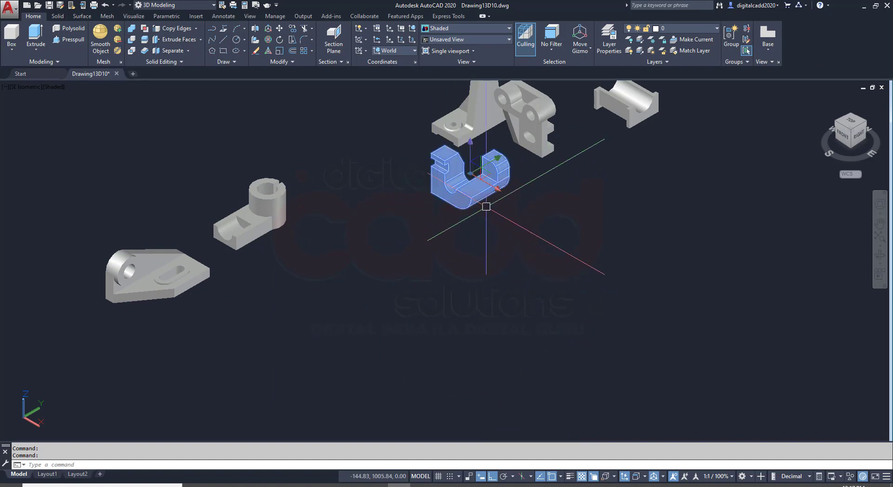
pyautogui.moveTo(456, 207); pyautogui.dragTo(342, 279)
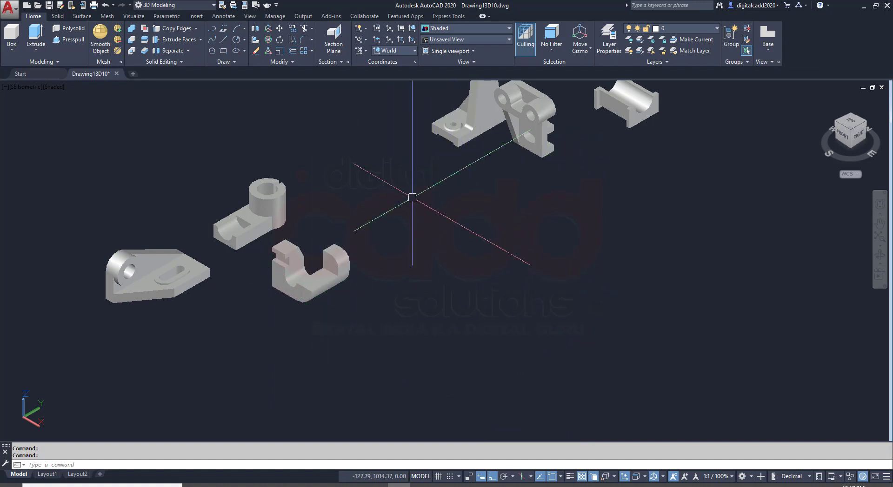
pyautogui.moveTo(411, 195); pyautogui.dragTo(364, 292, button='middle')
pyautogui.click(489, 253)
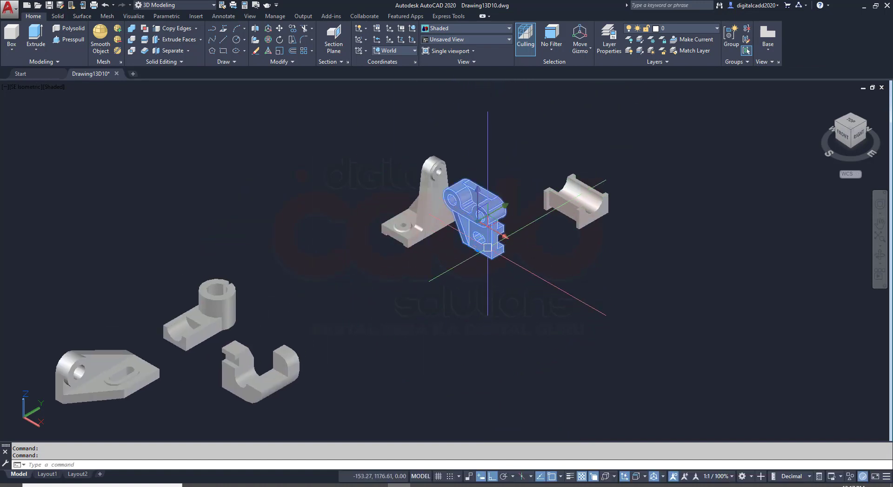
pyautogui.moveTo(488, 247); pyautogui.dragTo(342, 349)
# Cancel a 3D rotation of the tall support and move it to the upper left instead
pyautogui.click(439, 219)
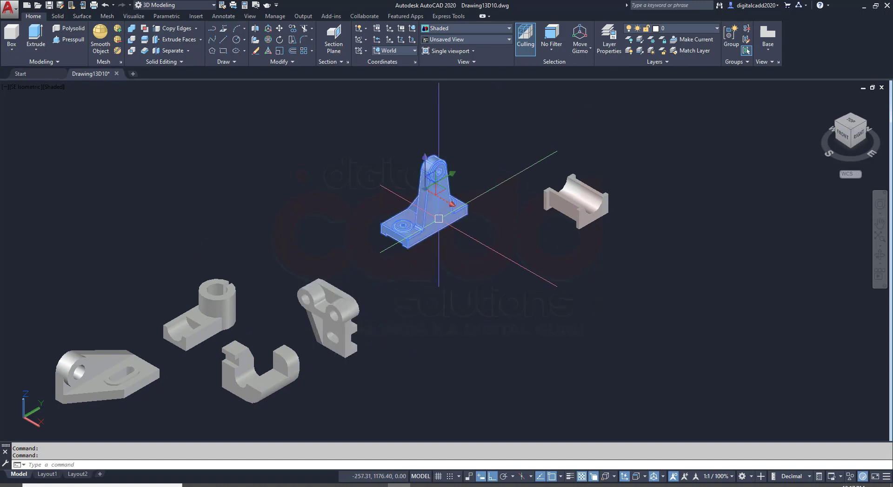
pyautogui.click(267, 39)
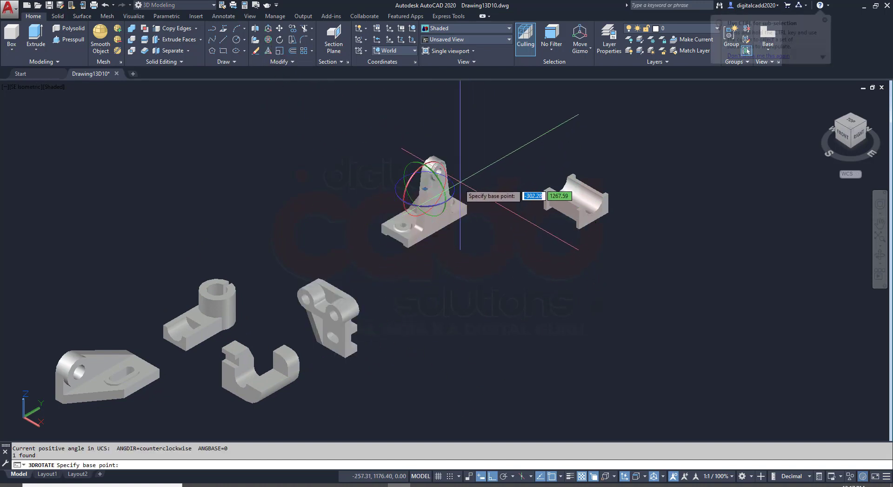
pyautogui.click(424, 188)
pyautogui.click(448, 191)
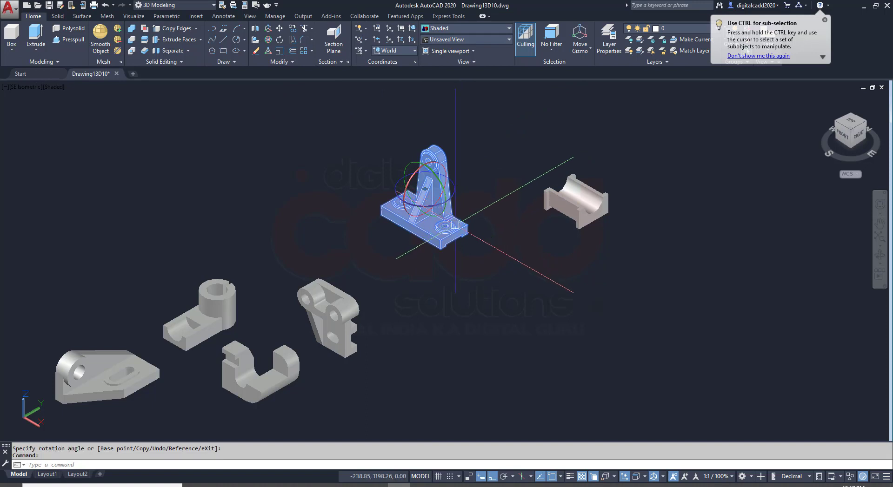
pyautogui.press('Escape')
pyautogui.moveTo(463, 218)
pyautogui.mouseDown()
pyautogui.moveTo(425, 400)
pyautogui.moveTo(319, 215)
pyautogui.mouseUp()
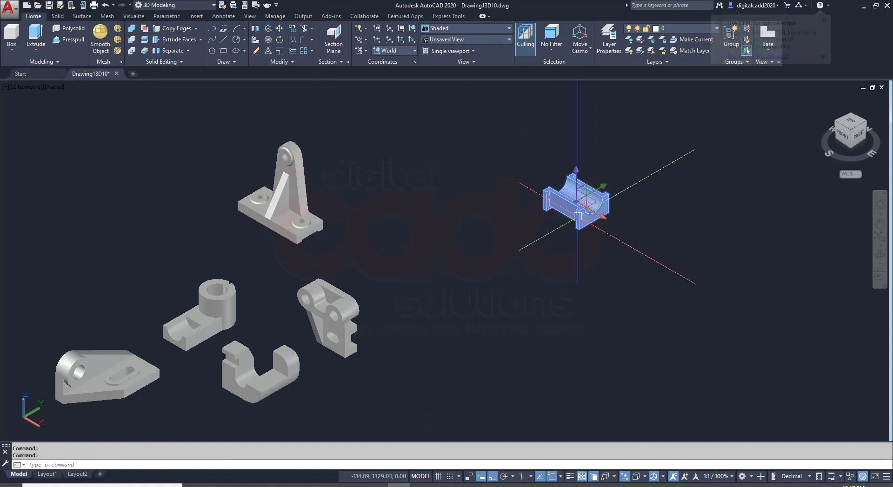
# Move the pillow block toward the centre and the flat plate to the upper left
pyautogui.moveTo(594, 209); pyautogui.dragTo(396, 279)
pyautogui.moveTo(399, 304); pyautogui.dragTo(614, 279, button='middle')
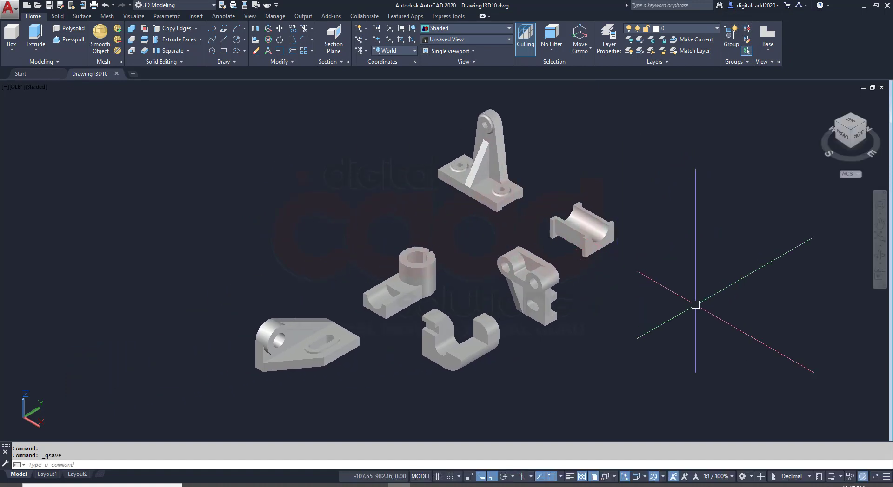
pyautogui.click(301, 360)
pyautogui.moveTo(301, 360); pyautogui.dragTo(352, 231)
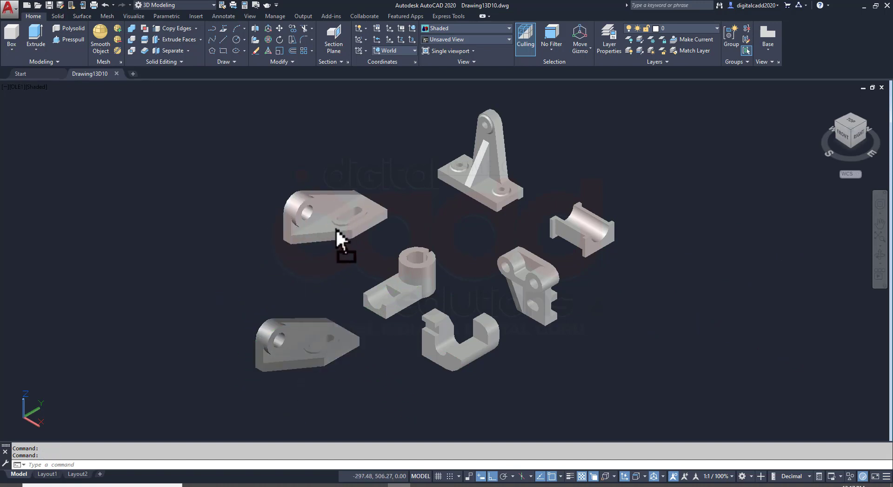
pyautogui.moveTo(511, 209); pyautogui.dragTo(450, 240, button='middle')
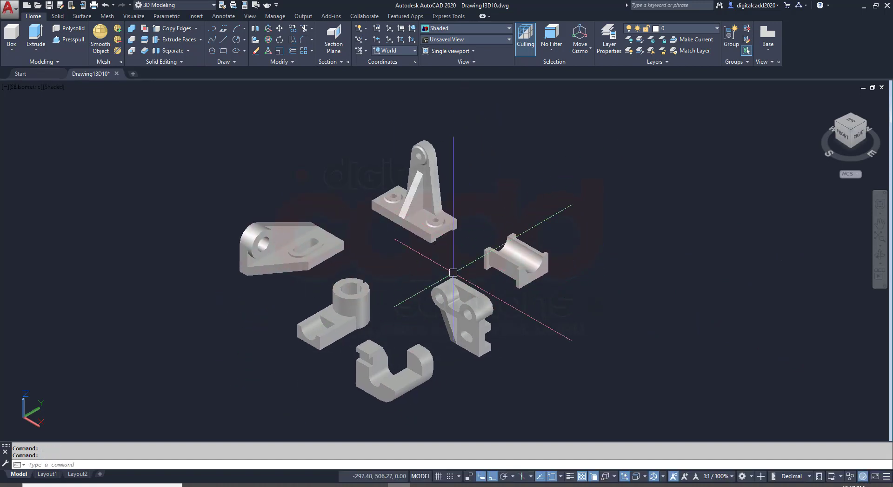
# Open the Materials Browser with MAT and show the Autodesk Library Metal materials
pyautogui.write('MA')
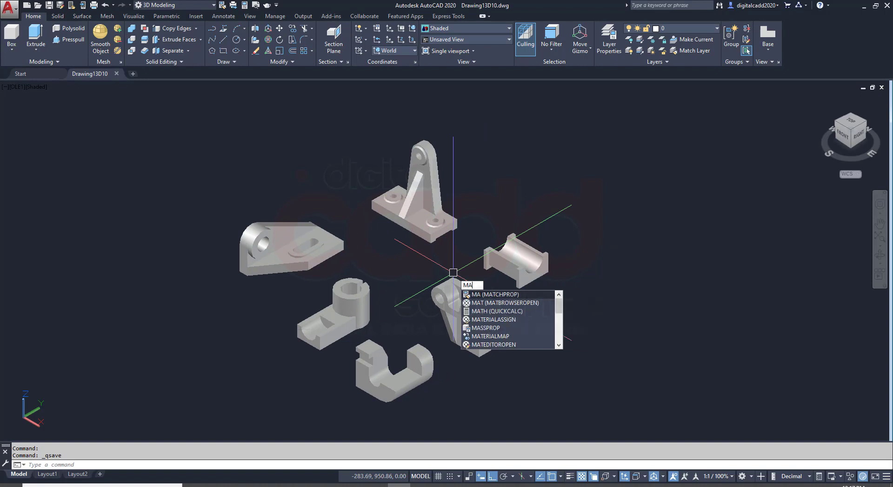
pyautogui.write('T')
pyautogui.press('Return')
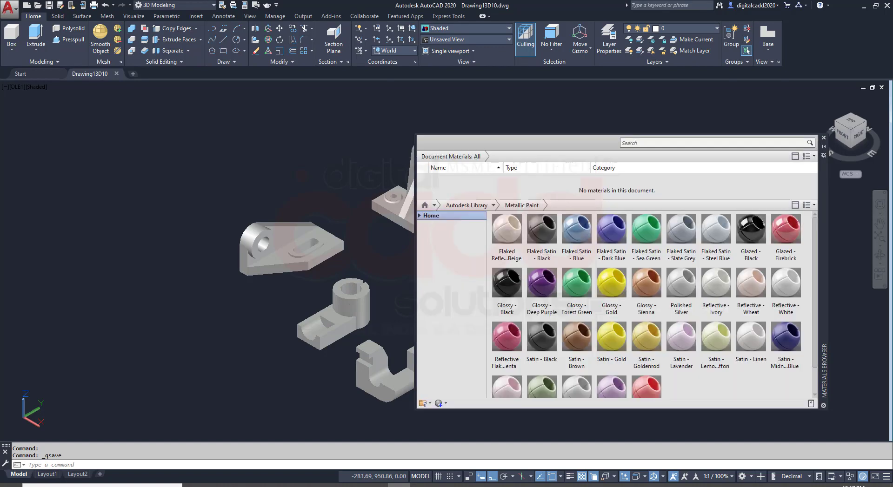
pyautogui.scroll(-1, 492, 368)
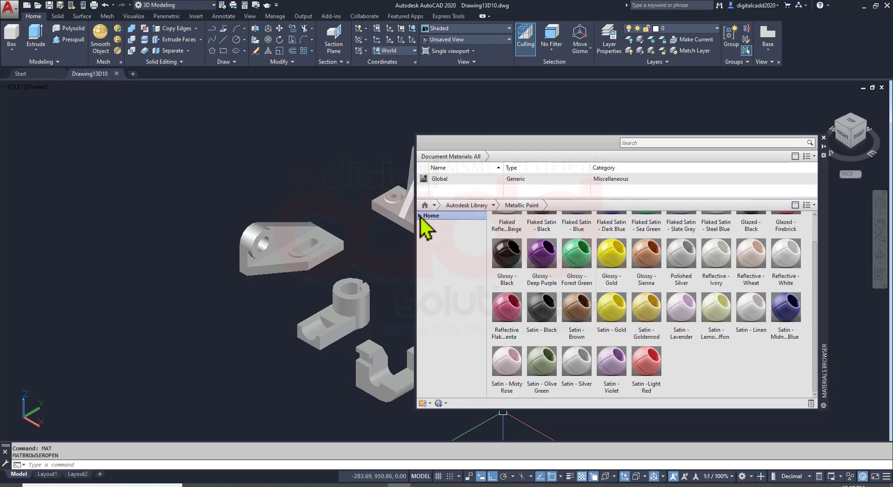
pyautogui.click(420, 217)
pyautogui.click(423, 234)
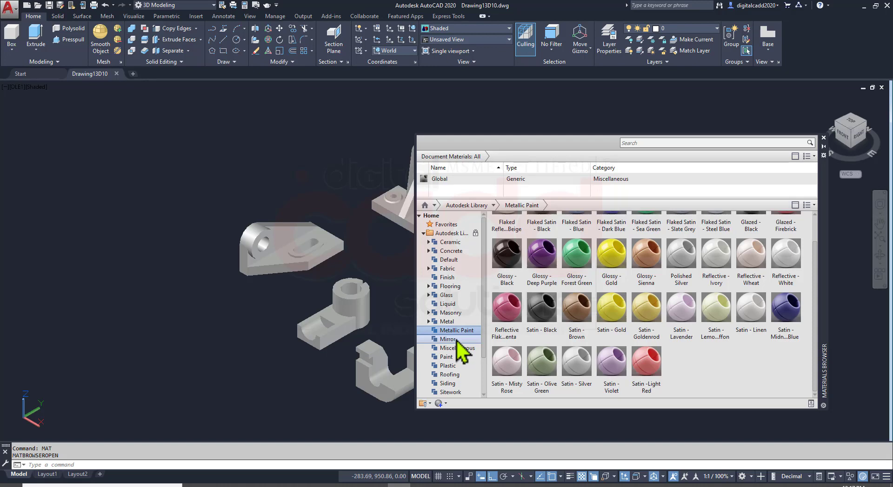
pyautogui.click(475, 357)
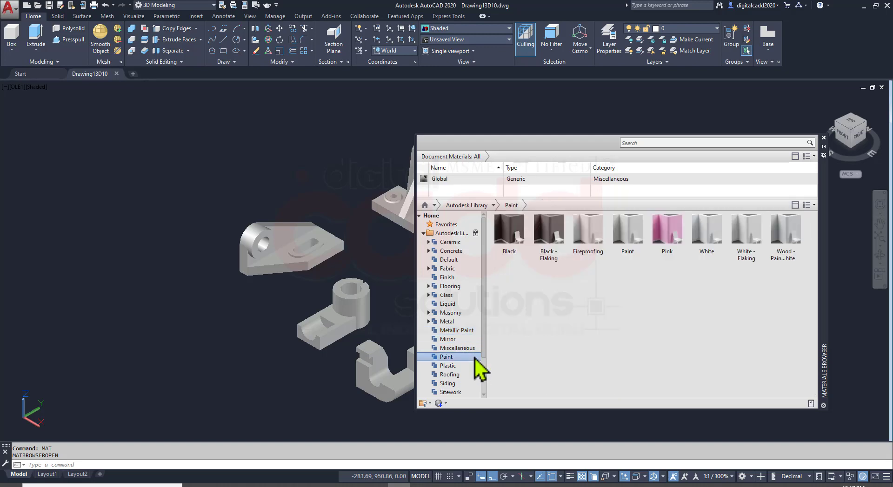
pyautogui.click(449, 366)
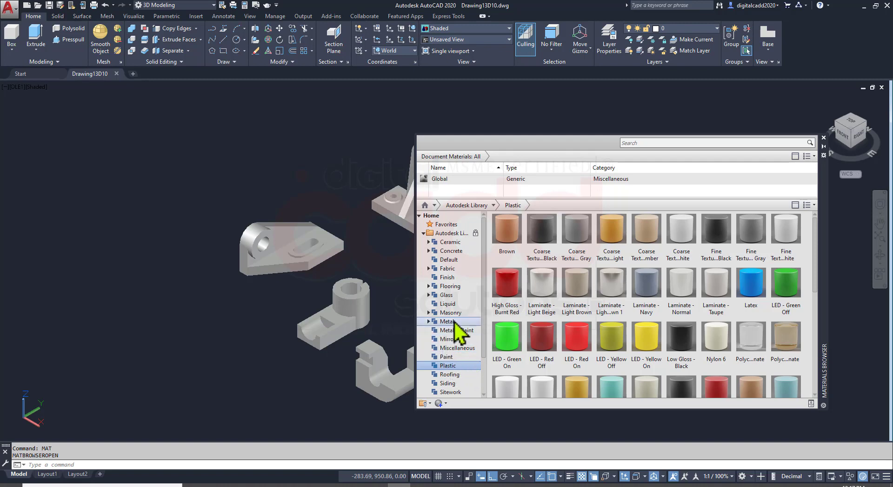
pyautogui.click(450, 322)
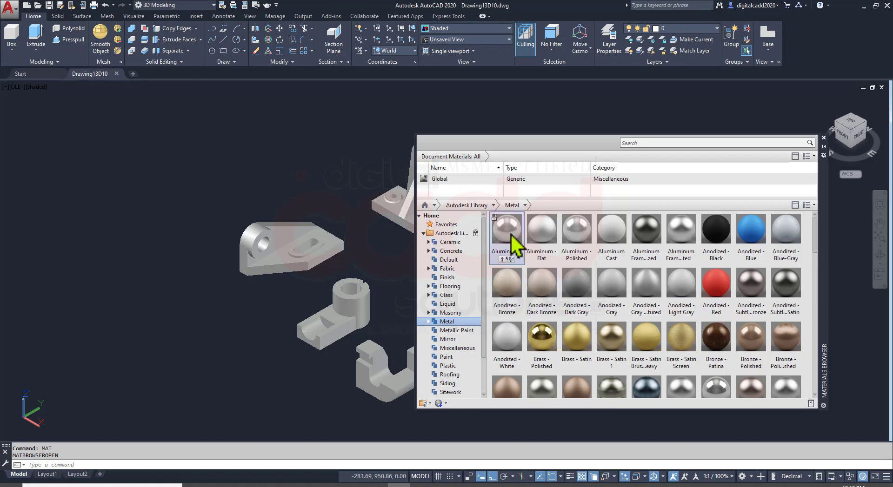
# Apply Aluminum - Dark, Brass - Polished, Bronze - Patina and Brushed - Blue-Silver to four brackets and supports
pyautogui.moveTo(511, 237); pyautogui.dragTo(285, 242)
pyautogui.moveTo(297, 282); pyautogui.dragTo(192, 300, button='middle')
pyautogui.moveTo(540, 344); pyautogui.dragTo(355, 320)
pyautogui.scroll(-1, 716, 353)
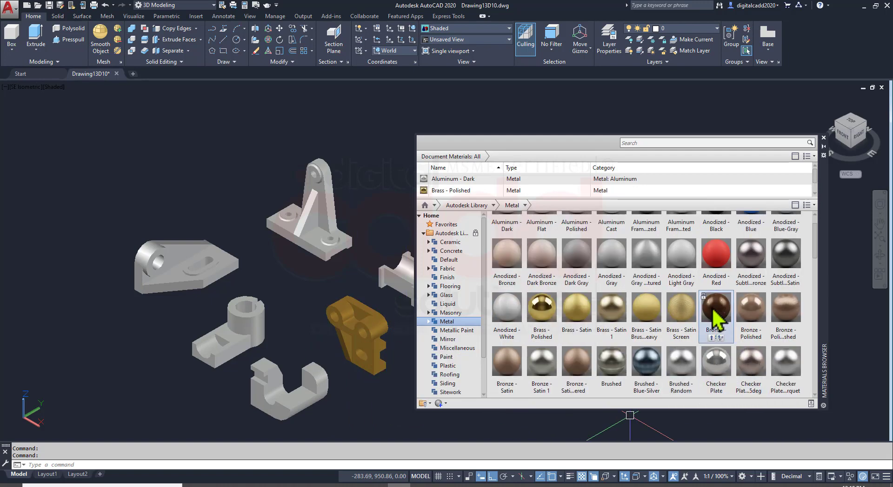
pyautogui.moveTo(713, 321); pyautogui.dragTo(242, 327)
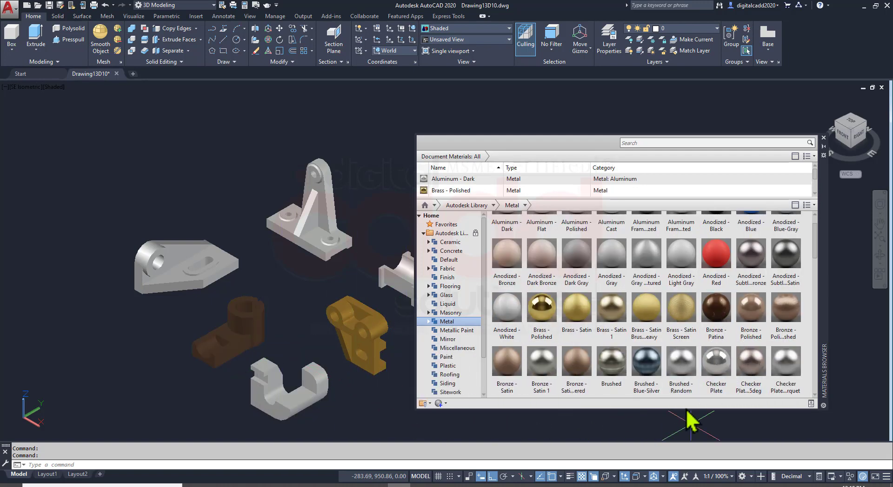
pyautogui.moveTo(654, 365); pyautogui.dragTo(328, 233)
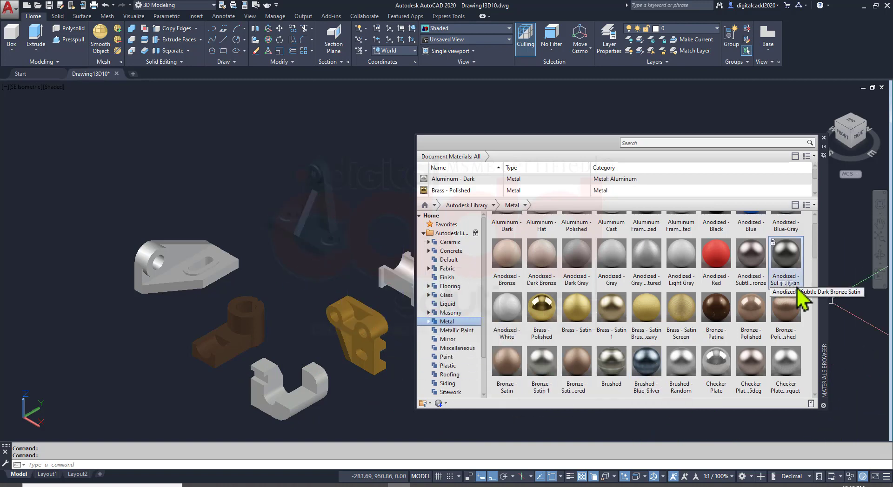
# Give the pillow block Anodized - Red and the U-shaped part Satin Hammered
pyautogui.moveTo(786, 309)
pyautogui.mouseDown()
pyautogui.moveTo(188, 307)
pyautogui.moveTo(272, 400)
pyautogui.mouseUp()
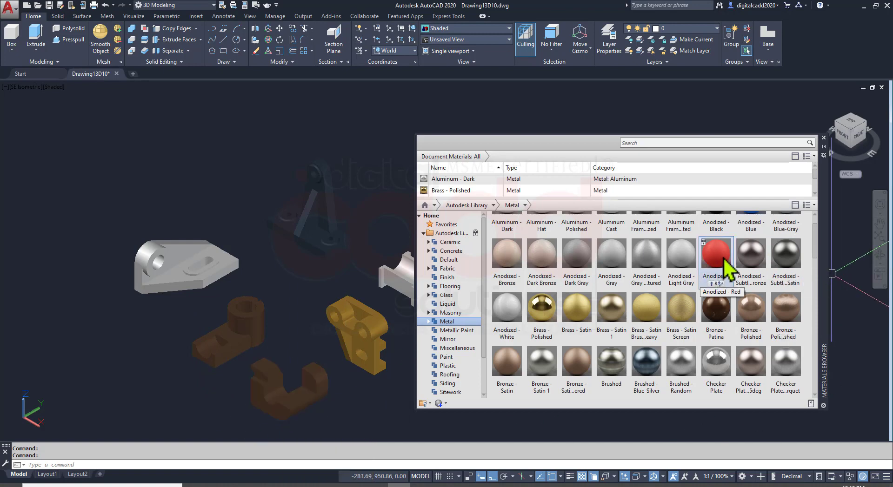
pyautogui.moveTo(723, 265); pyautogui.dragTo(396, 280)
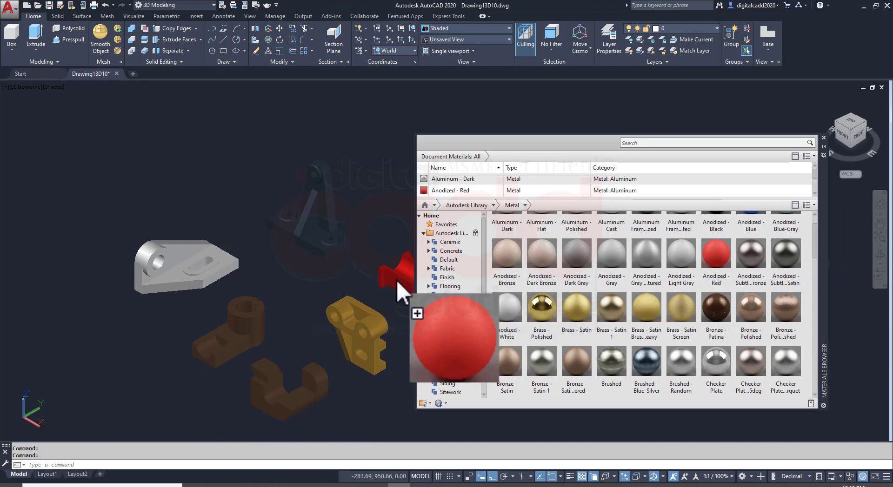
pyautogui.moveTo(288, 386); pyautogui.dragTo(220, 374, button='middle')
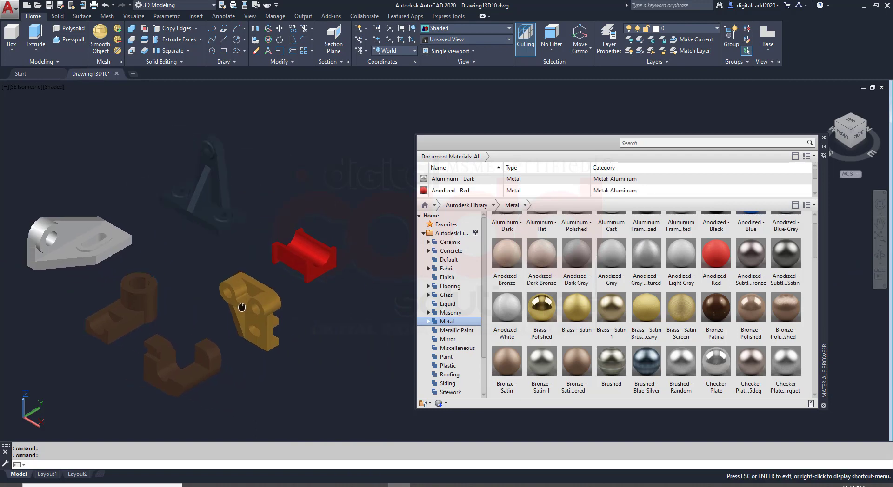
pyautogui.moveTo(611, 362)
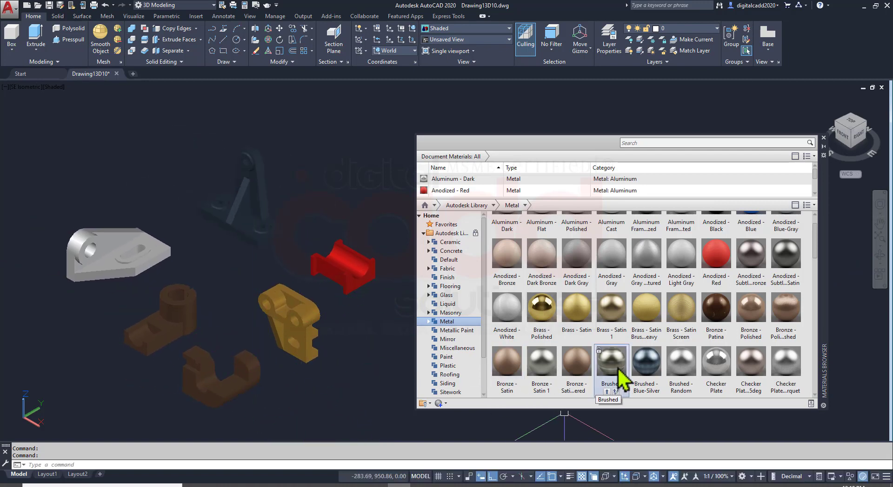
pyautogui.scroll(-5, 615, 385)
pyautogui.scroll(-5, 789, 408)
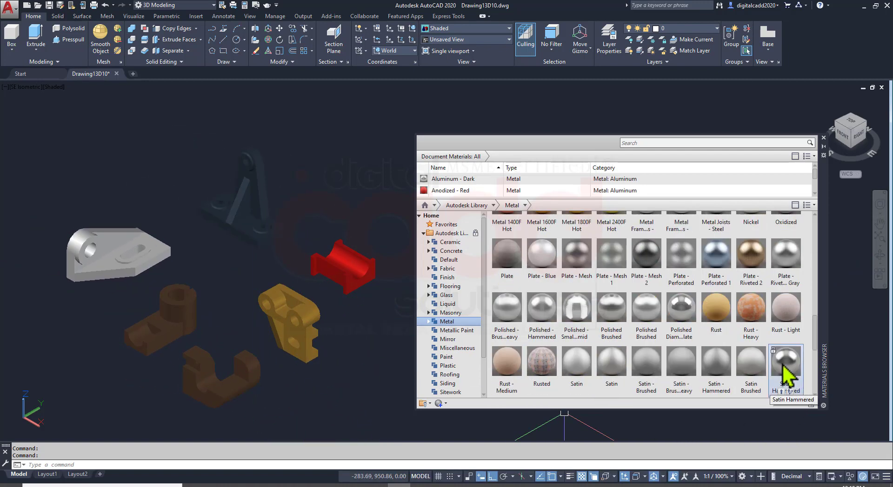
pyautogui.moveTo(786, 367); pyautogui.dragTo(216, 386)
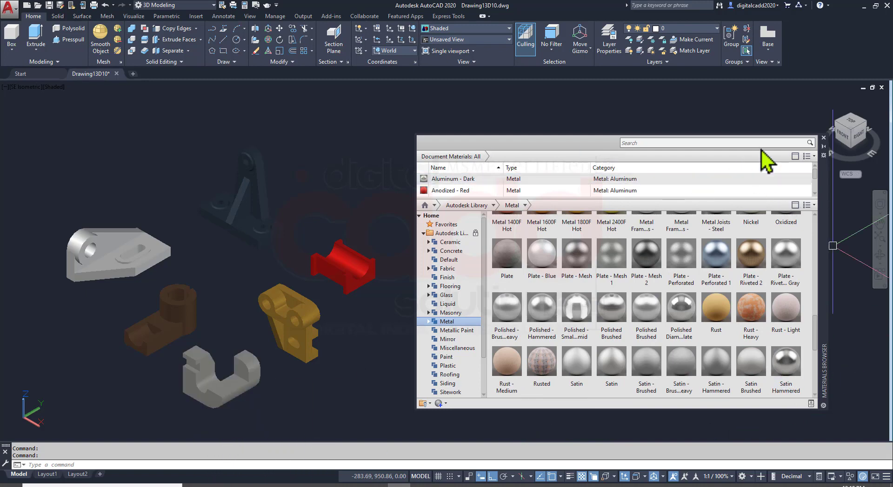
pyautogui.scroll(1, 661, 228)
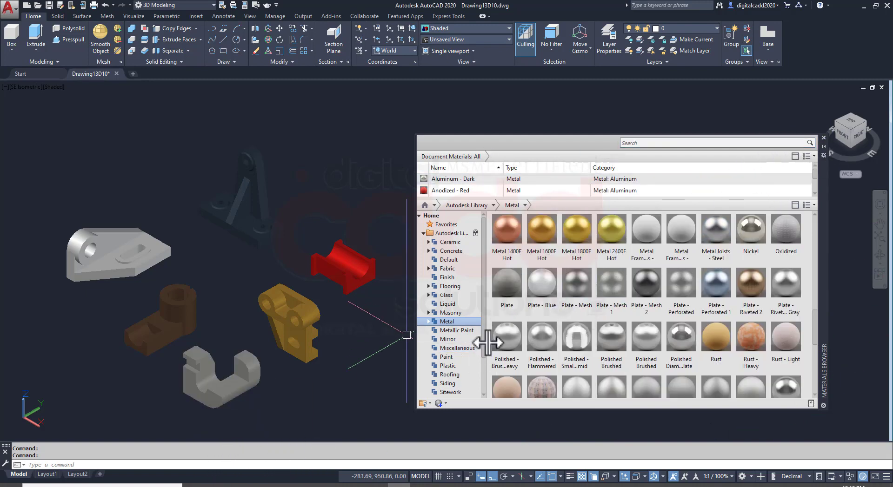
# Paint the flat plate Glossy - Forest Green and the upright bracket Satin - Gold
pyautogui.click(468, 331)
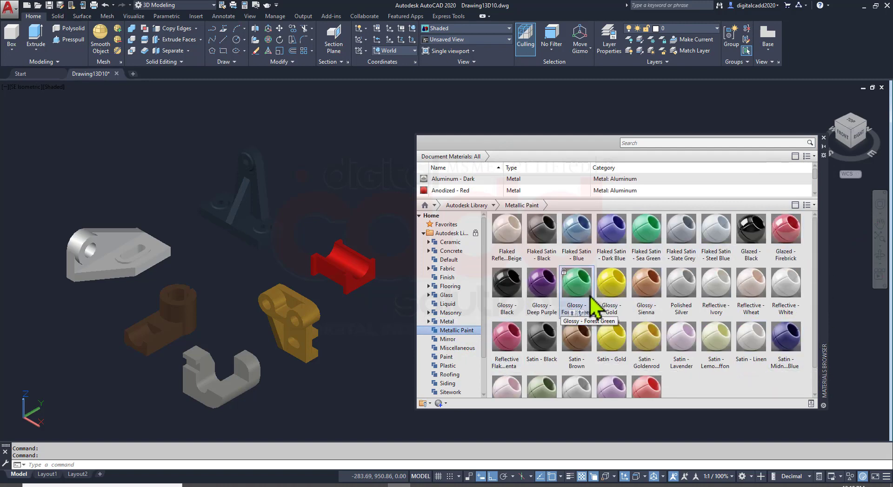
pyautogui.moveTo(581, 298)
pyautogui.mouseDown()
pyautogui.moveTo(277, 297)
pyautogui.moveTo(111, 263)
pyautogui.mouseUp()
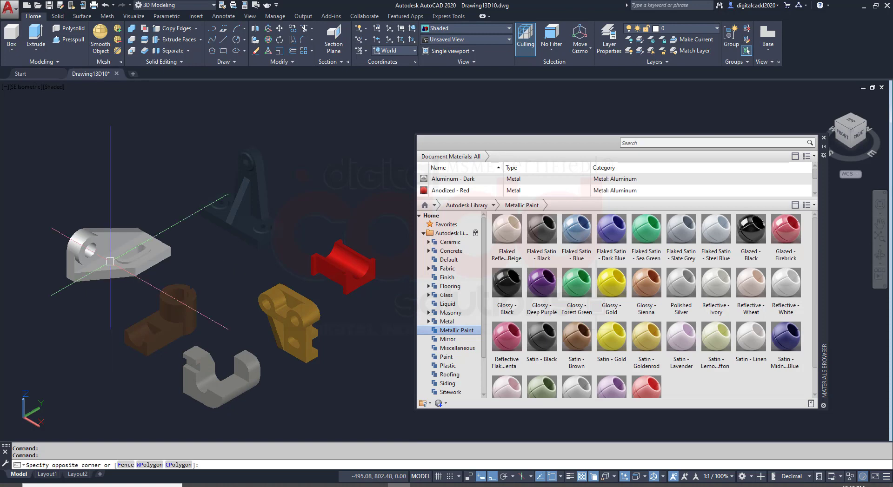
pyautogui.moveTo(585, 298); pyautogui.dragTo(93, 251)
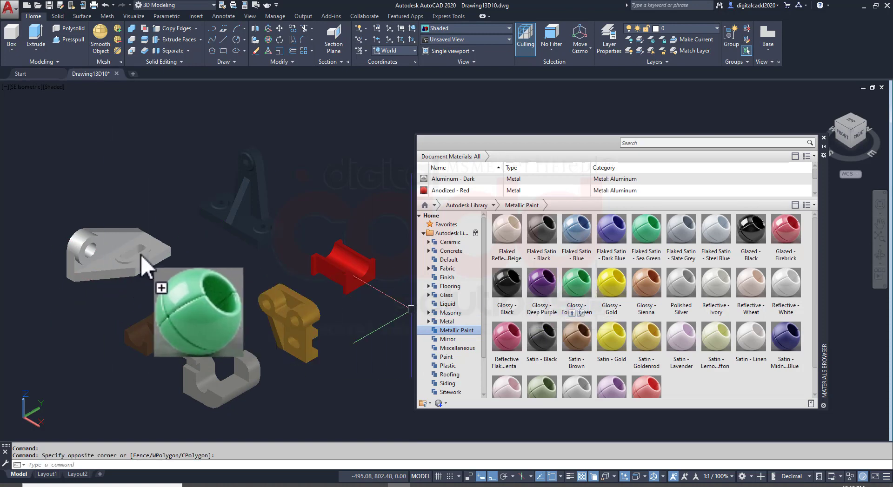
pyautogui.moveTo(301, 323); pyautogui.dragTo(341, 335, button='middle')
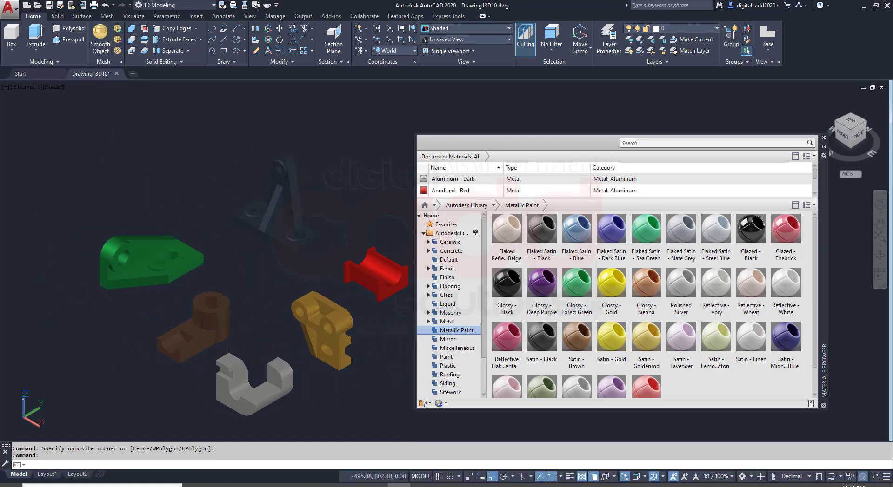
pyautogui.click(341, 335)
pyautogui.scroll(-1, 614, 372)
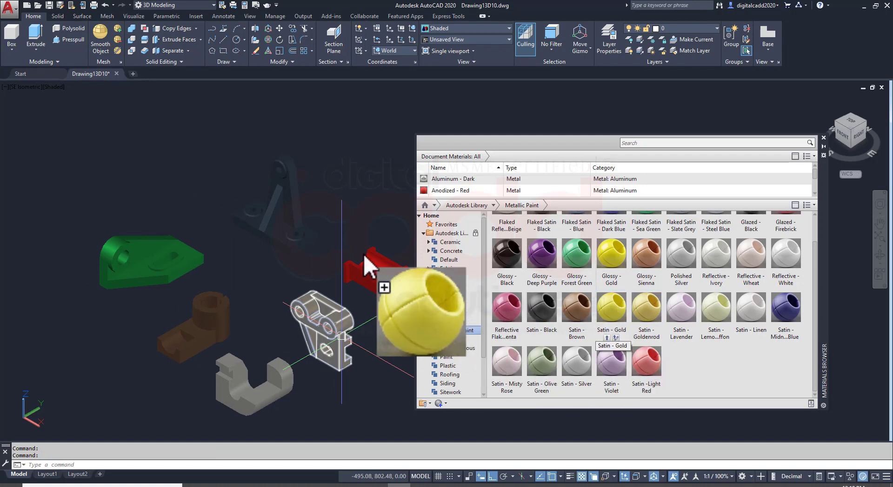
pyautogui.moveTo(617, 305); pyautogui.dragTo(292, 215)
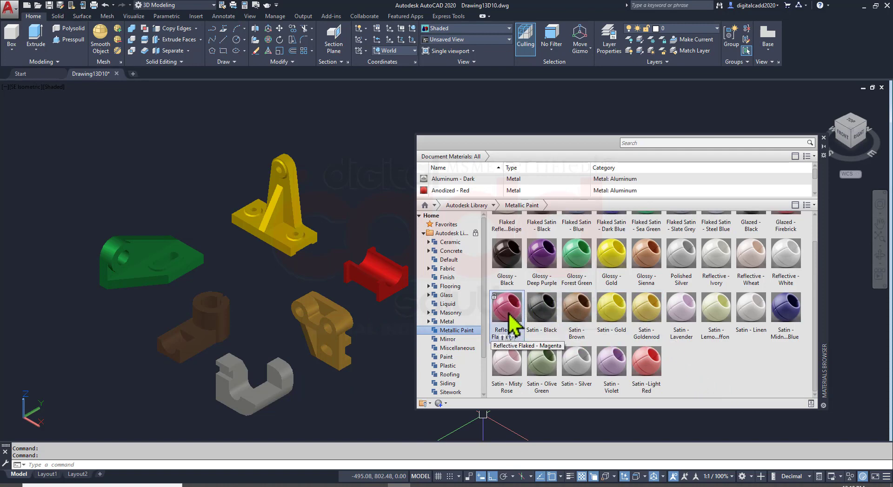
# Paint the brown cylinder part Reflective Flaked Magenta and the brown bracket Reflective White
pyautogui.moveTo(509, 321); pyautogui.dragTo(216, 342)
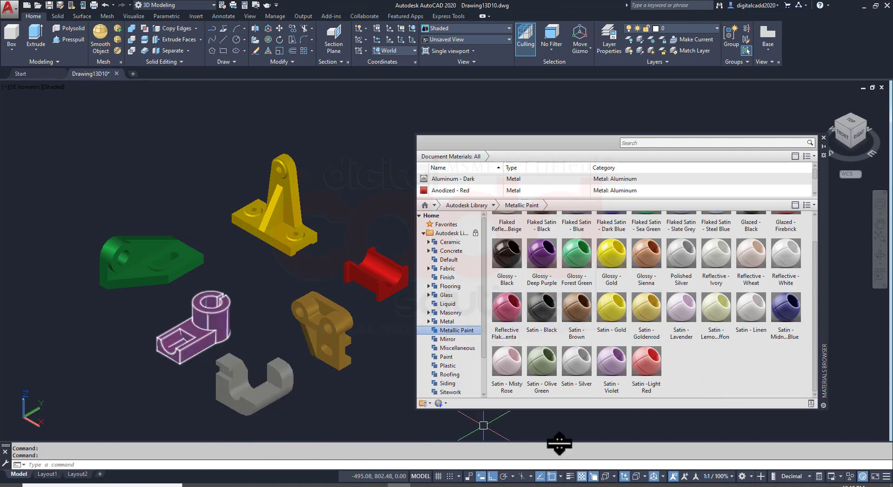
pyautogui.moveTo(786, 256); pyautogui.dragTo(268, 398)
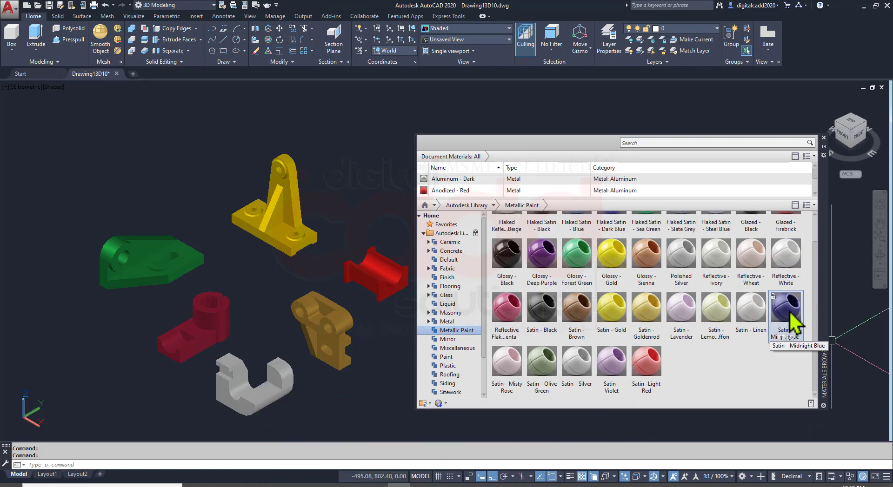
pyautogui.moveTo(786, 311); pyautogui.dragTo(335, 351)
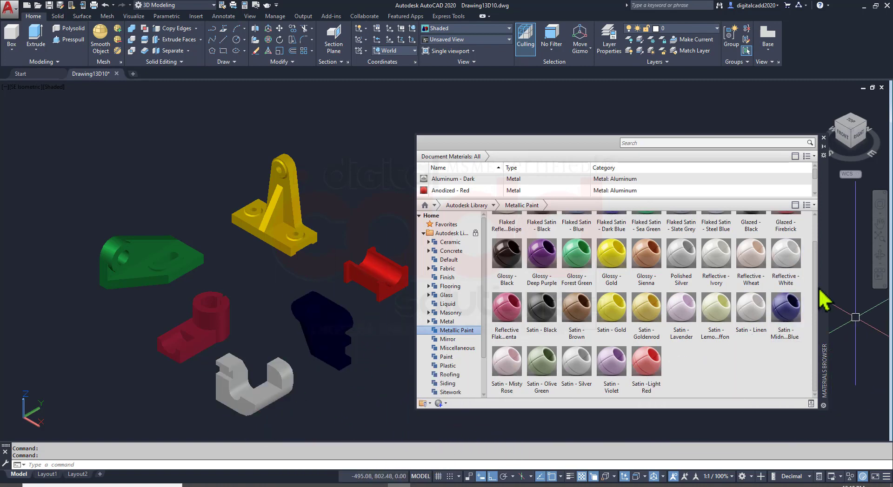
pyautogui.moveTo(785, 255)
pyautogui.moveTo(785, 261); pyautogui.dragTo(325, 344)
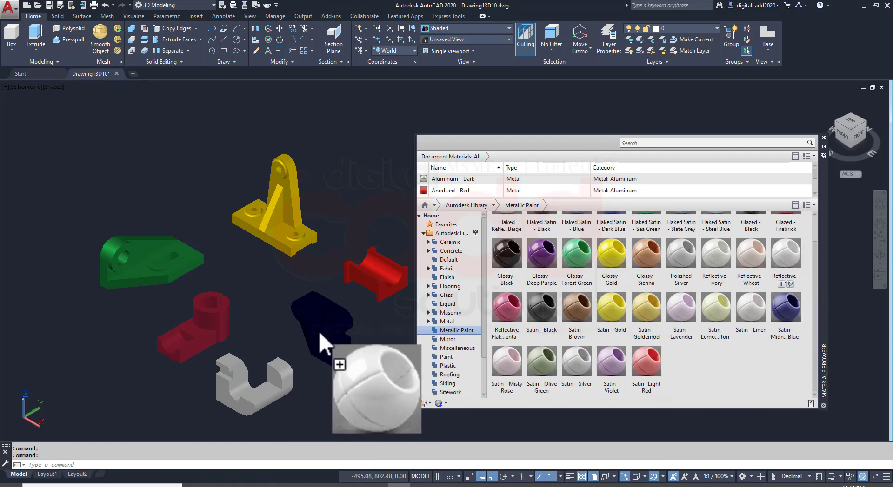
pyautogui.scroll(1, 591, 254)
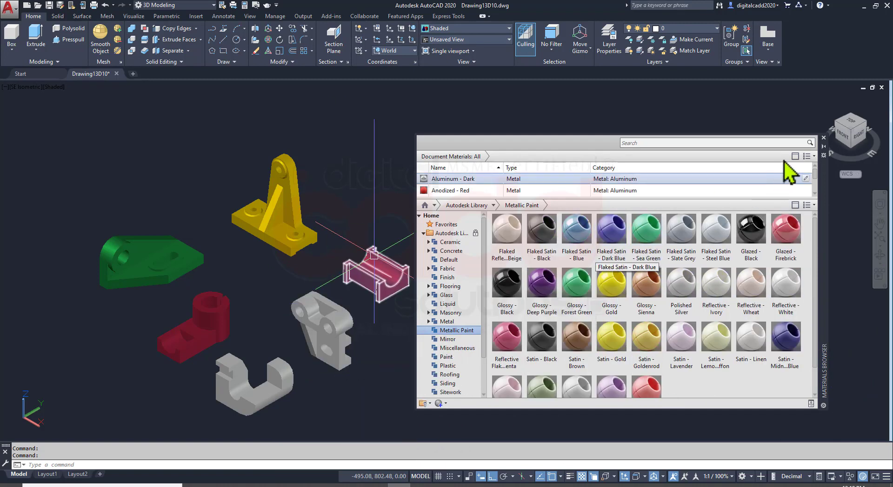
# Close the Materials Browser and clear the current selection
pyautogui.click(823, 137)
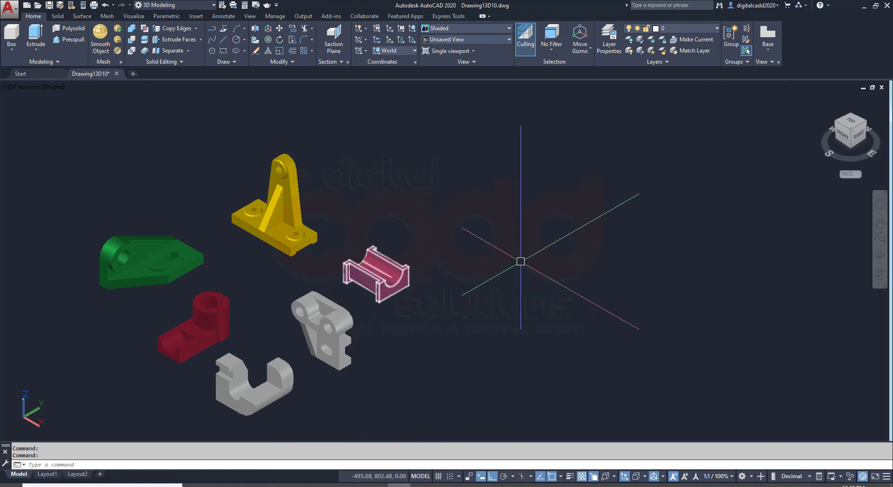
pyautogui.press('Escape')
pyautogui.moveTo(437, 312); pyautogui.dragTo(523, 325, button='middle')
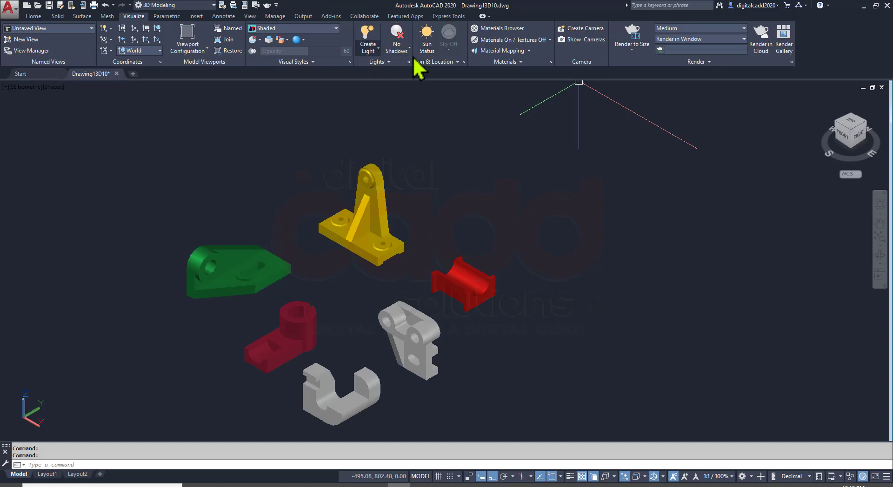
# Turn the sun on and set exposure to 7.9 and white balance to 6763
pyautogui.click(427, 47)
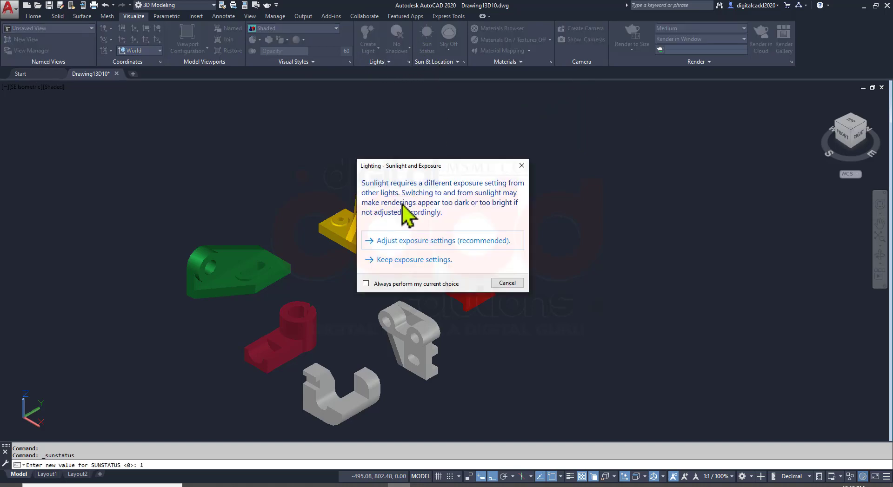
pyautogui.click(391, 247)
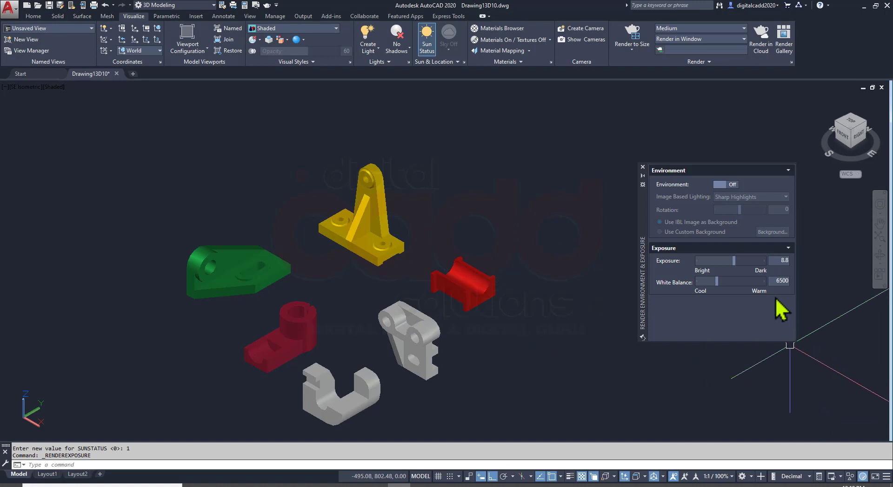
pyautogui.moveTo(731, 261); pyautogui.dragTo(729, 266)
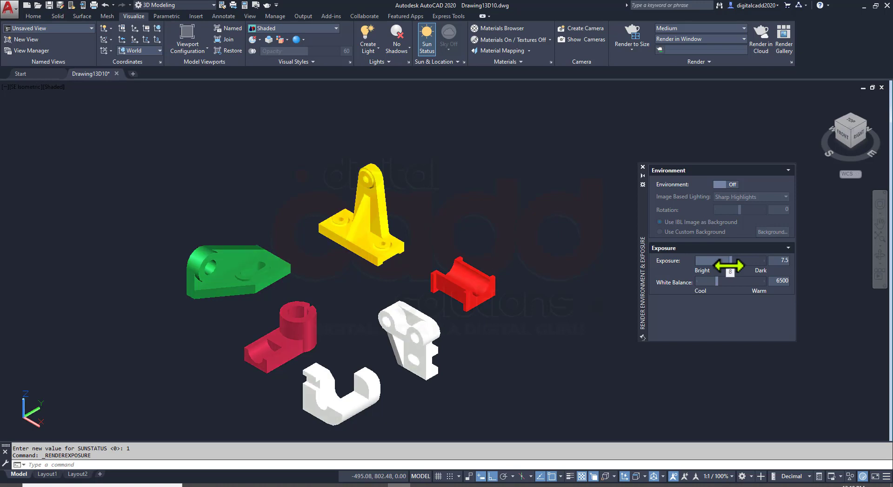
pyautogui.moveTo(716, 281)
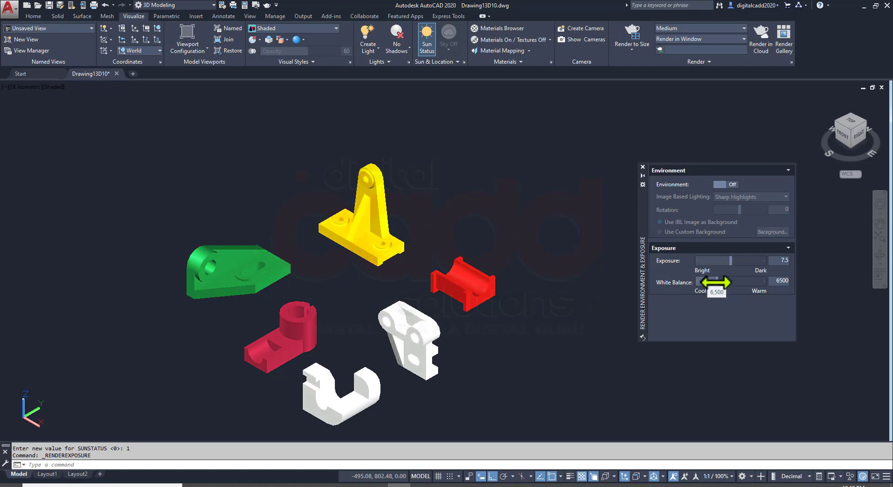
pyautogui.moveTo(715, 283); pyautogui.dragTo(722, 282)
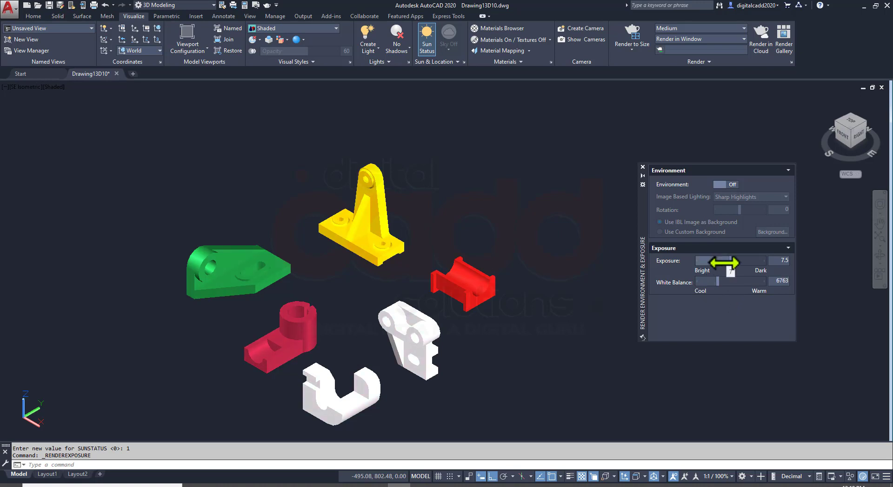
pyautogui.moveTo(724, 263); pyautogui.dragTo(731, 268)
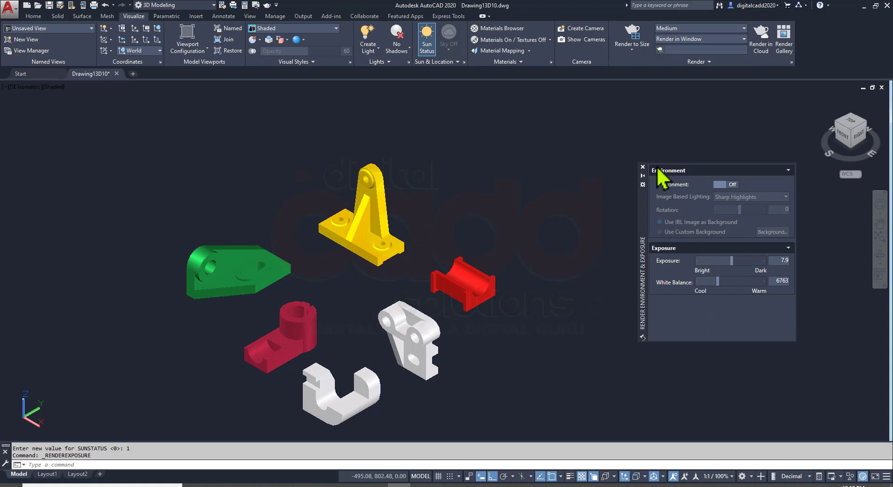
pyautogui.click(643, 167)
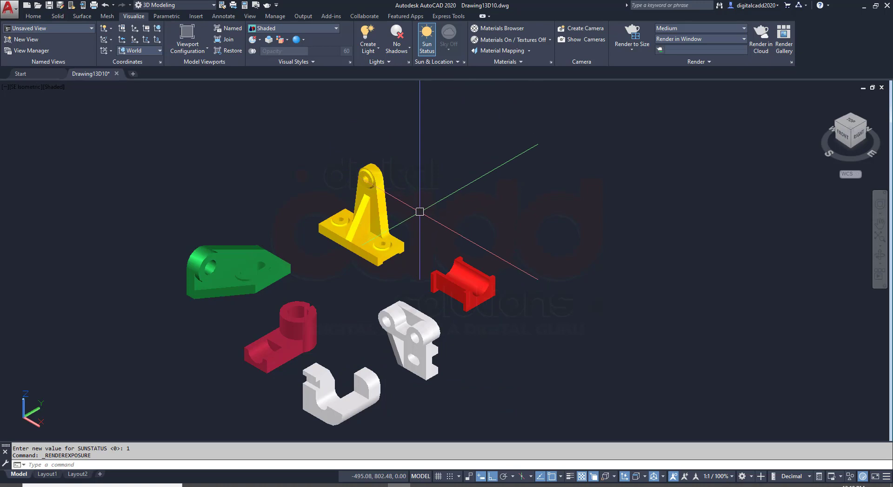
pyautogui.click(402, 50)
pyautogui.click(413, 104)
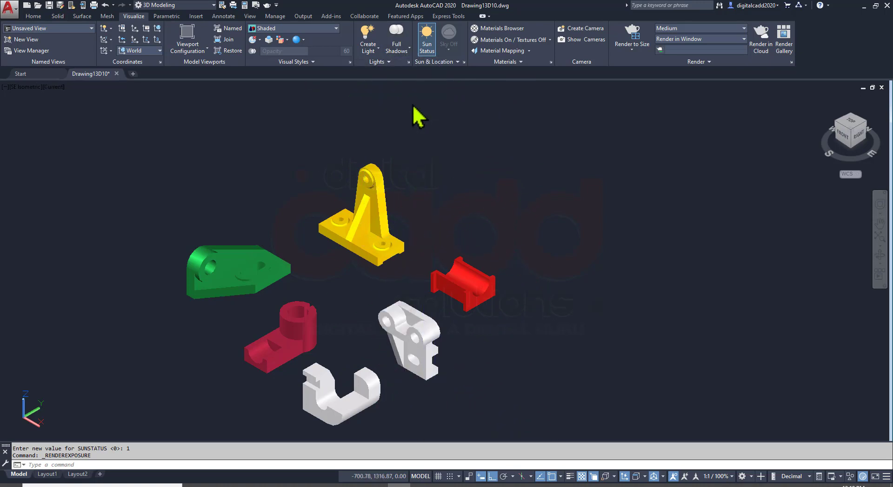
pyautogui.click(54, 86)
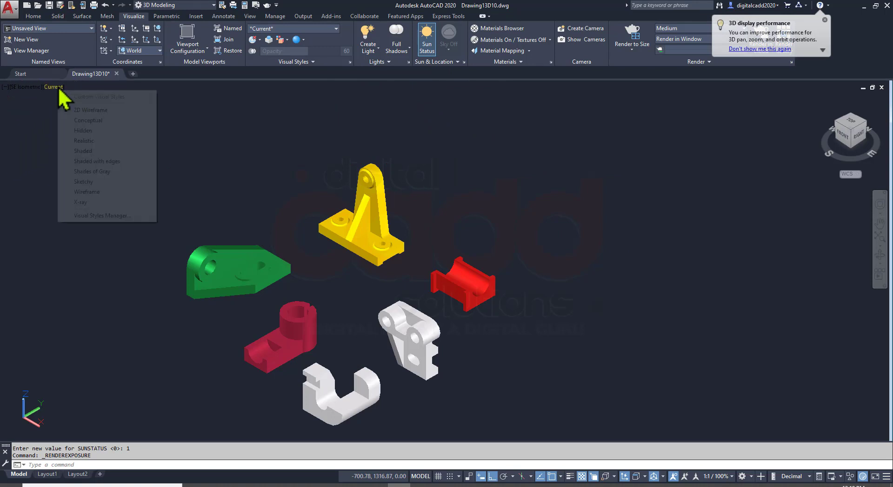
pyautogui.click(84, 140)
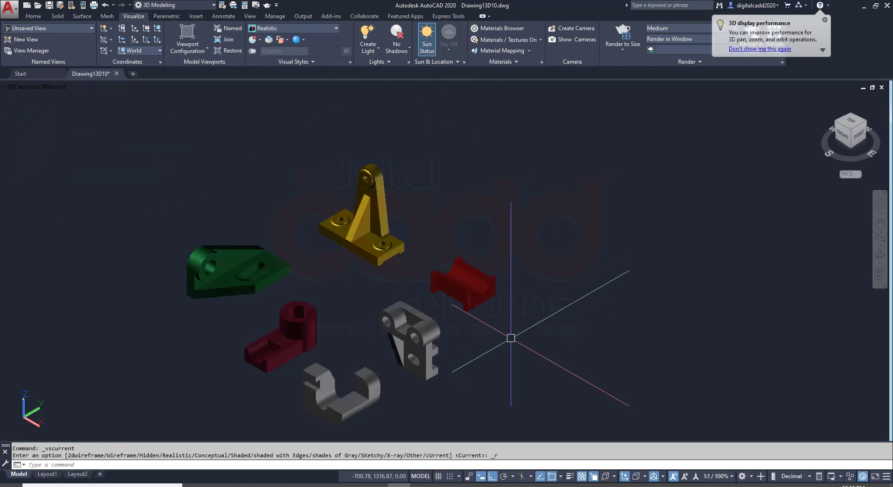
pyautogui.click(395, 49)
pyautogui.click(420, 70)
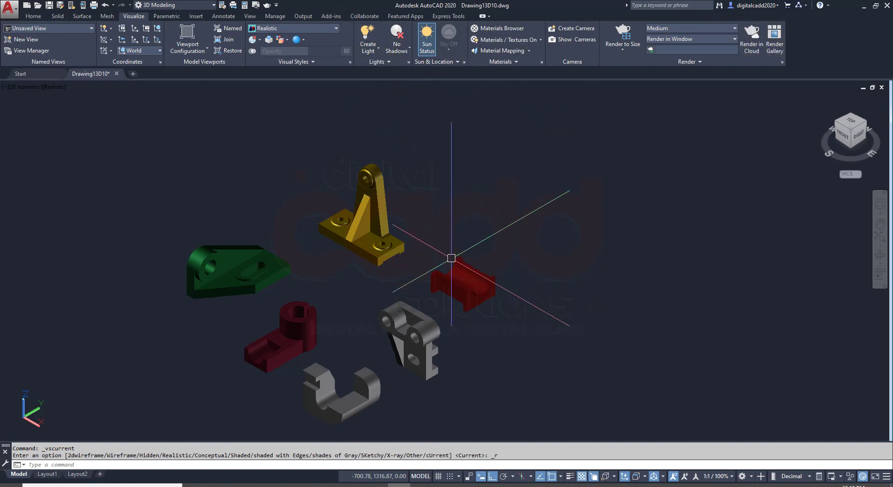
pyautogui.click(60, 87)
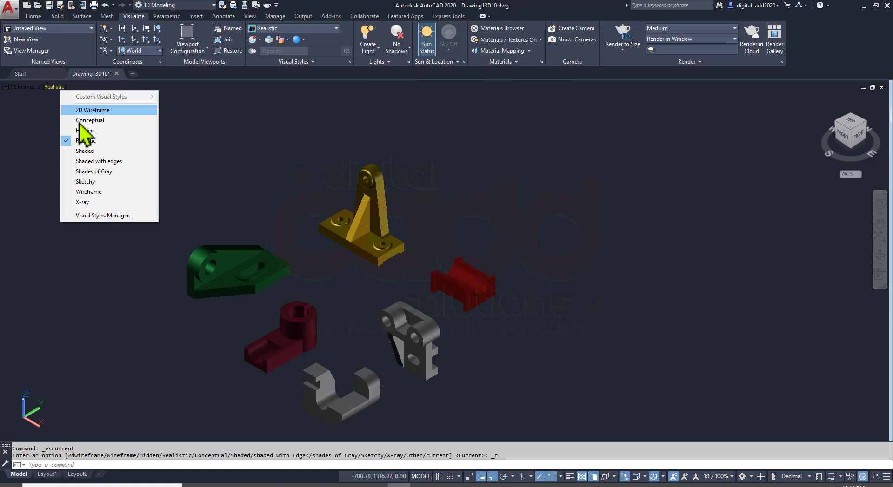
pyautogui.click(99, 151)
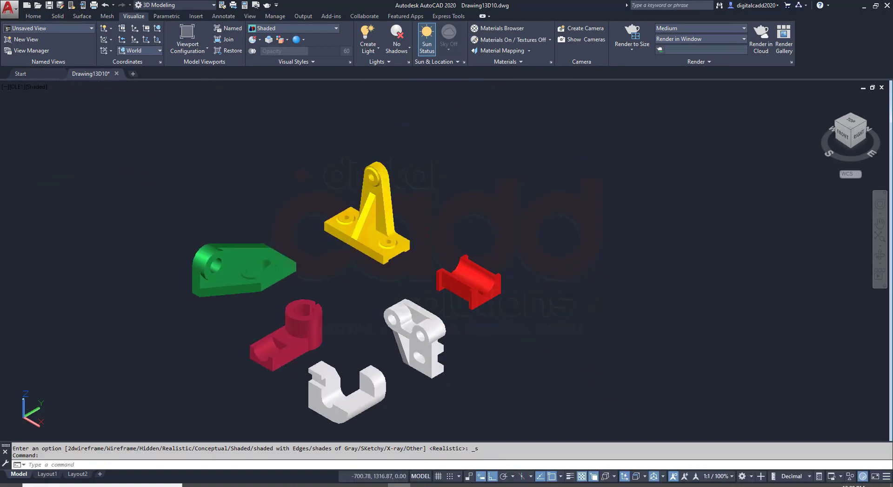
# Save the drawing with Ctrl+S and zoom in on the coloured parts
pyautogui.hotkey('ctrl', 's')
pyautogui.scroll(-2, 349, 279)
pyautogui.scroll(4, 319, 243)
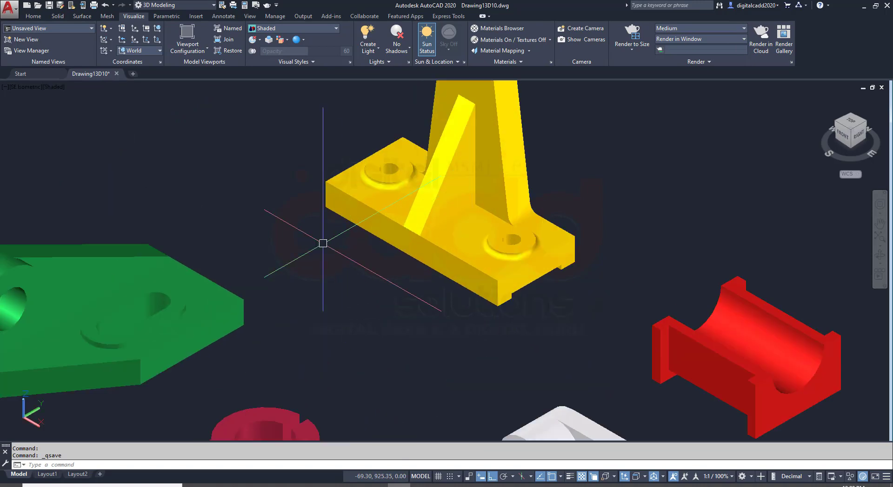
pyautogui.scroll(-3, 319, 243)
pyautogui.scroll(-2, 446, 344)
pyautogui.moveTo(446, 343); pyautogui.dragTo(442, 322, button='middle')
pyautogui.scroll(2, 442, 322)
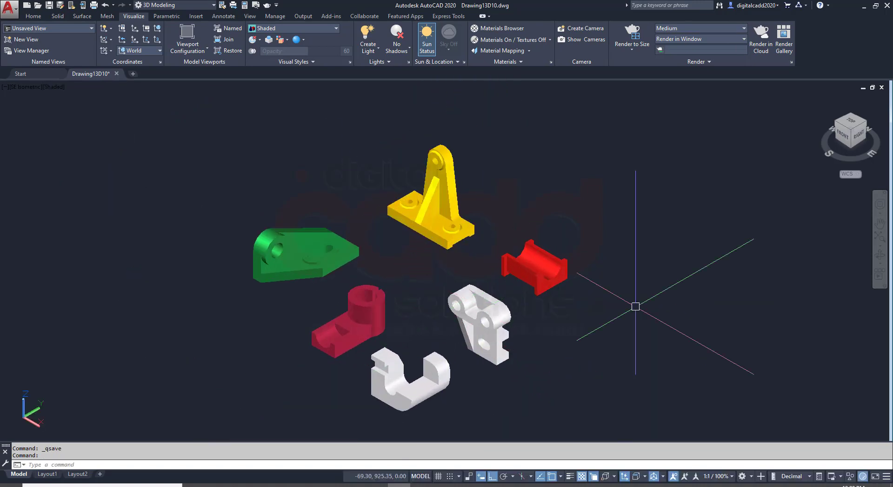
# Orbit the parts to view them from the back, then spin them with Continuous Orbit
pyautogui.click(880, 255)
pyautogui.moveTo(484, 243)
pyautogui.mouseDown()
pyautogui.moveTo(478, 322)
pyautogui.moveTo(333, 276)
pyautogui.moveTo(241, 184)
pyautogui.moveTo(349, 136)
pyautogui.moveTo(550, 292)
pyautogui.moveTo(261, 186)
pyautogui.moveTo(299, 185)
pyautogui.moveTo(351, 239)
pyautogui.moveTo(361, 124)
pyautogui.moveTo(290, 98)
pyautogui.moveTo(200, 235)
pyautogui.moveTo(184, 243)
pyautogui.moveTo(443, 328)
pyautogui.moveTo(514, 289)
pyautogui.moveTo(502, 302)
pyautogui.moveTo(408, 155)
pyautogui.moveTo(492, 296)
pyautogui.moveTo(491, 256)
pyautogui.mouseUp()
pyautogui.press('Escape')
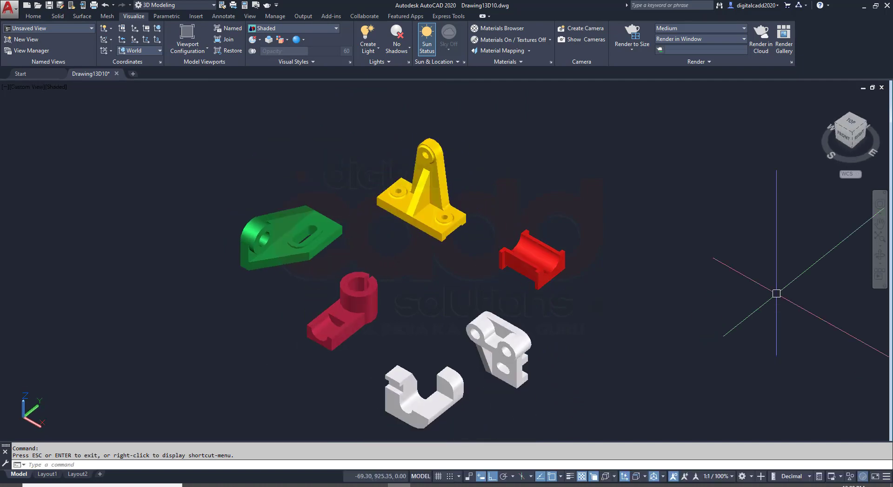
pyautogui.click(877, 268)
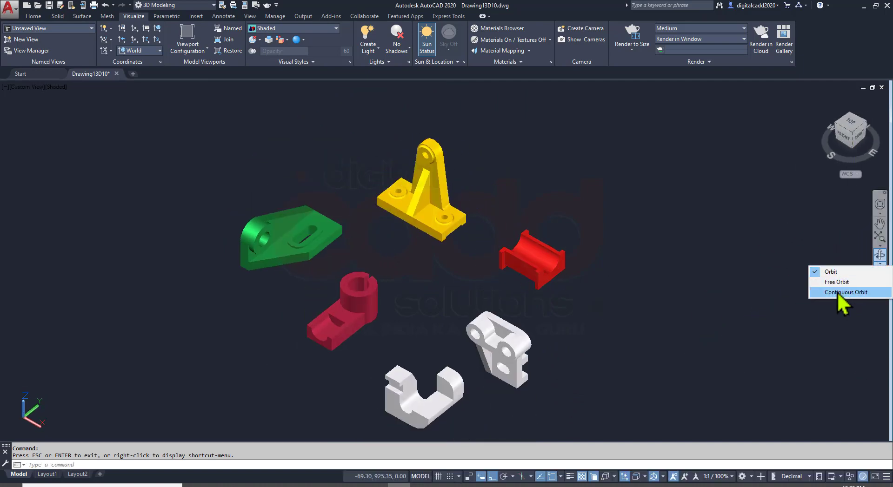
pyautogui.click(838, 293)
pyautogui.moveTo(342, 255); pyautogui.dragTo(430, 303)
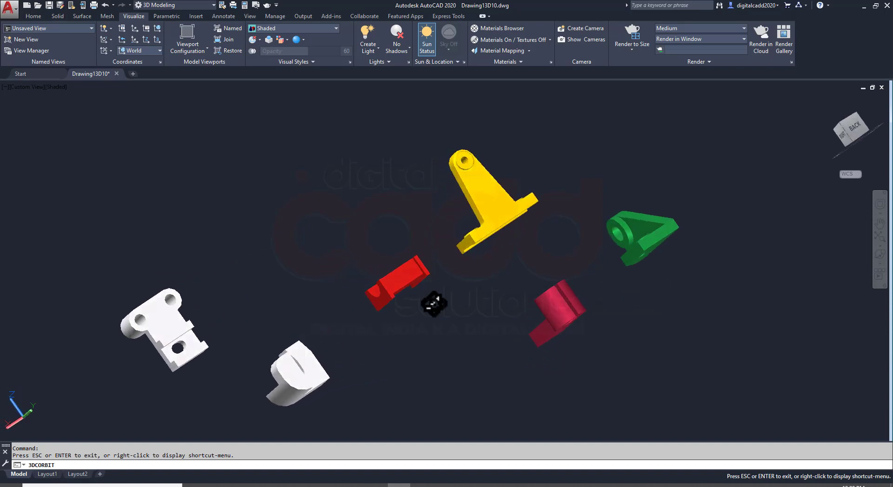
pyautogui.press('Escape')
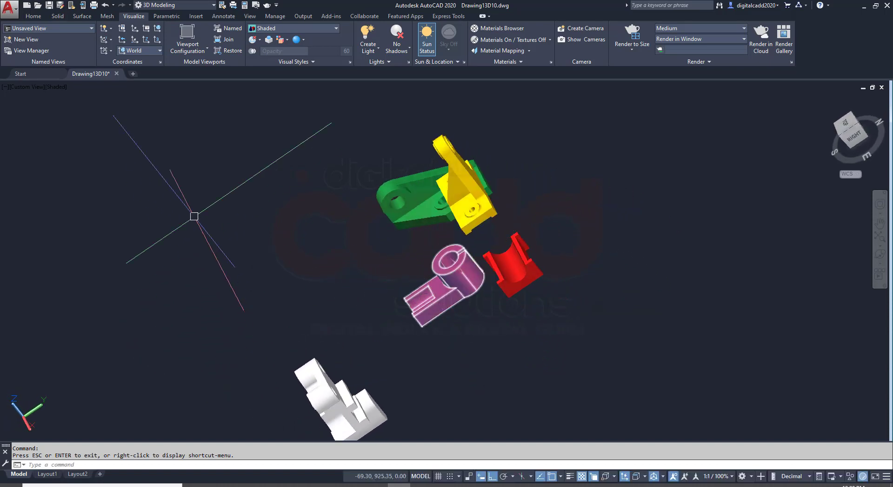
# Return to the SE Isometric view and centre the parts on screen
pyautogui.click(21, 87)
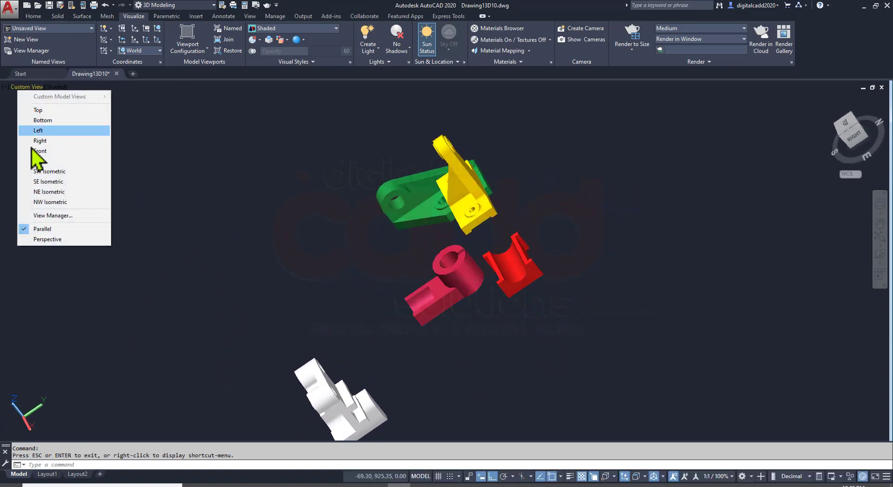
pyautogui.click(35, 185)
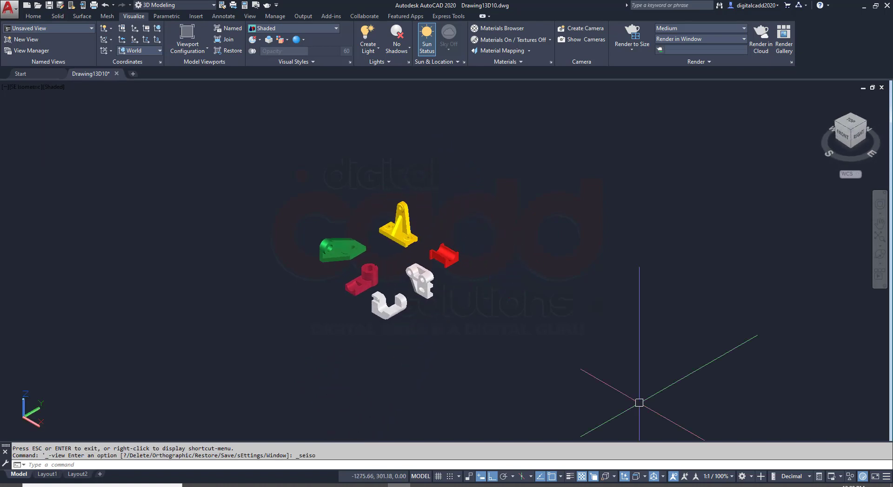
pyautogui.scroll(2, 378, 243)
pyautogui.scroll(2, 399, 322)
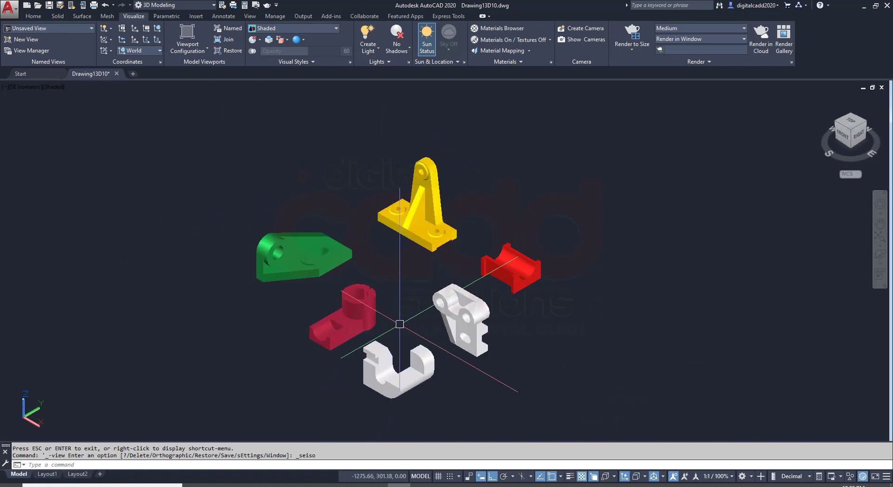
pyautogui.moveTo(399, 323)
pyautogui.mouseDown(button='middle')
pyautogui.moveTo(411, 325)
pyautogui.moveTo(403, 325)
pyautogui.mouseUp(button='middle')
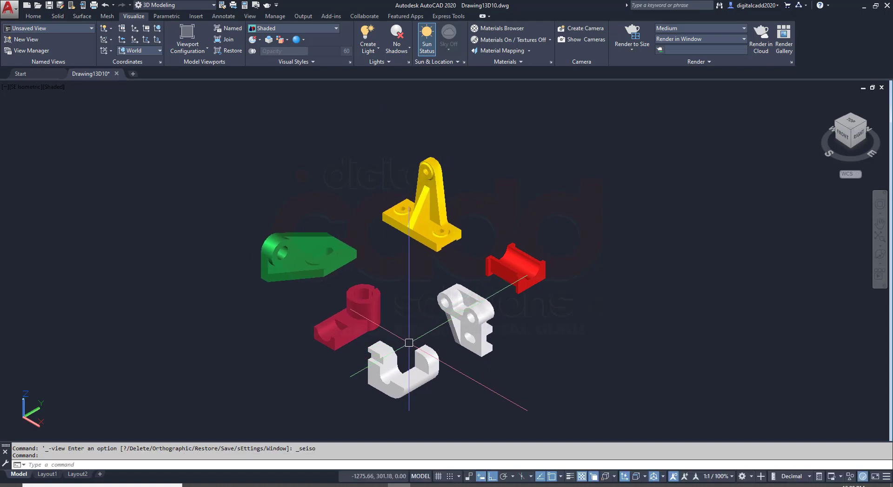